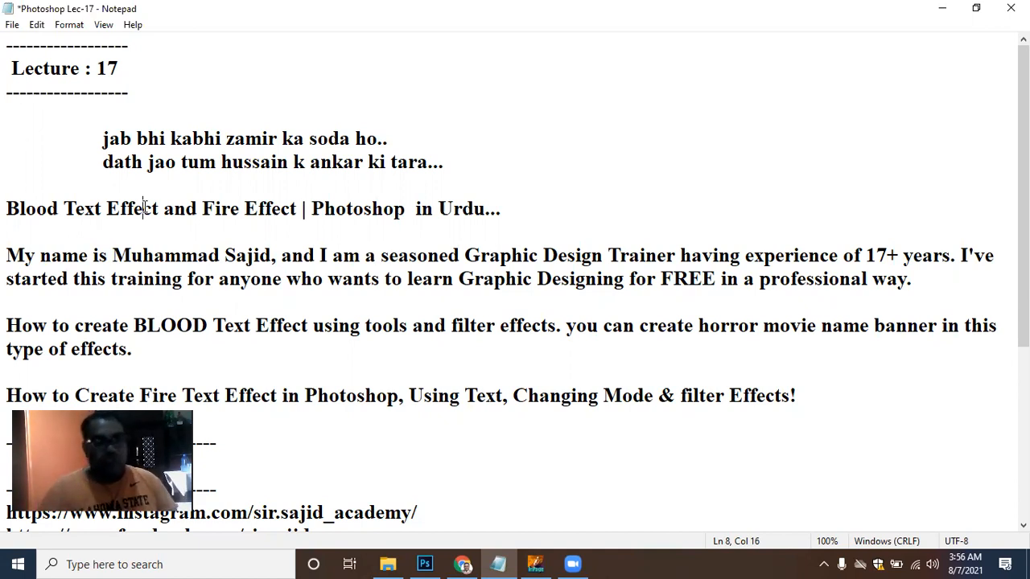
Step: Highlight the Blood Text Effect and Fire Effect topics in the lecture title and view the BLOOD artwork in Photoshop
{"action": "left_click", "coordinate": [7, 208]}
{"action": "left_click_drag", "start_coordinate": [6, 208], "coordinate": [160, 208]}
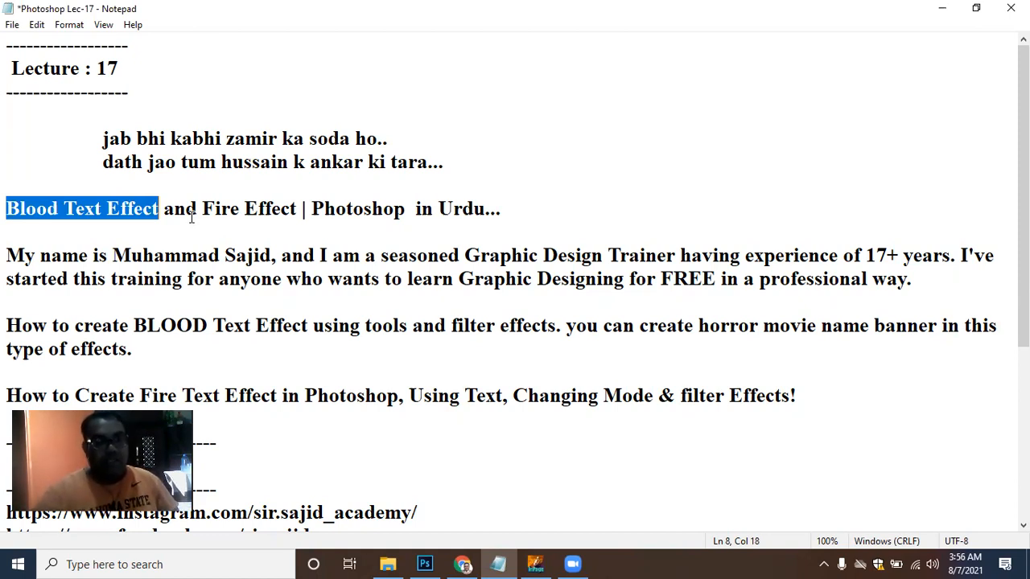
{"action": "left_click_drag", "start_coordinate": [202, 209], "coordinate": [298, 211]}
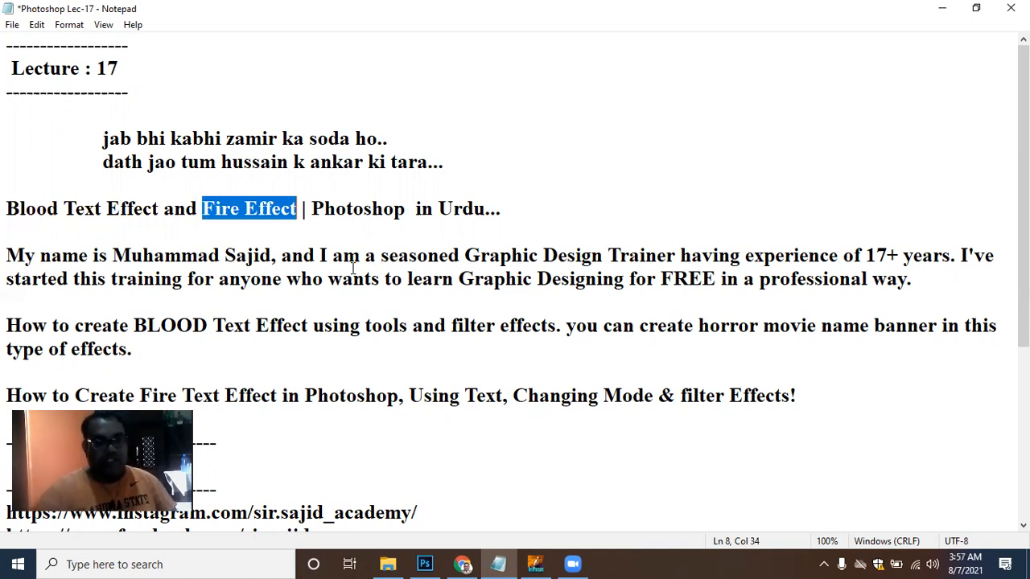
{"action": "left_click", "coordinate": [425, 563]}
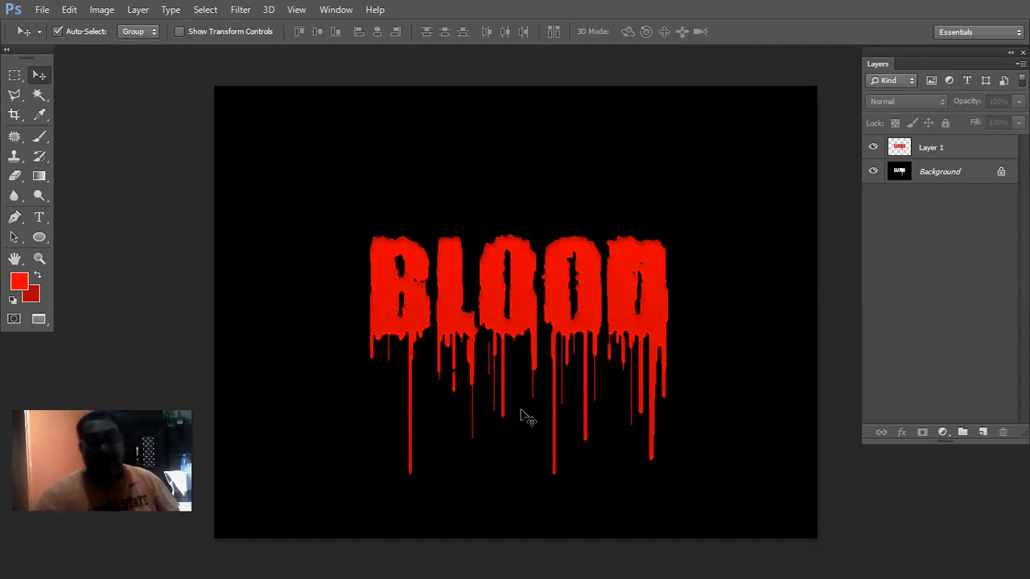
{"action": "key", "text": "super+d"}
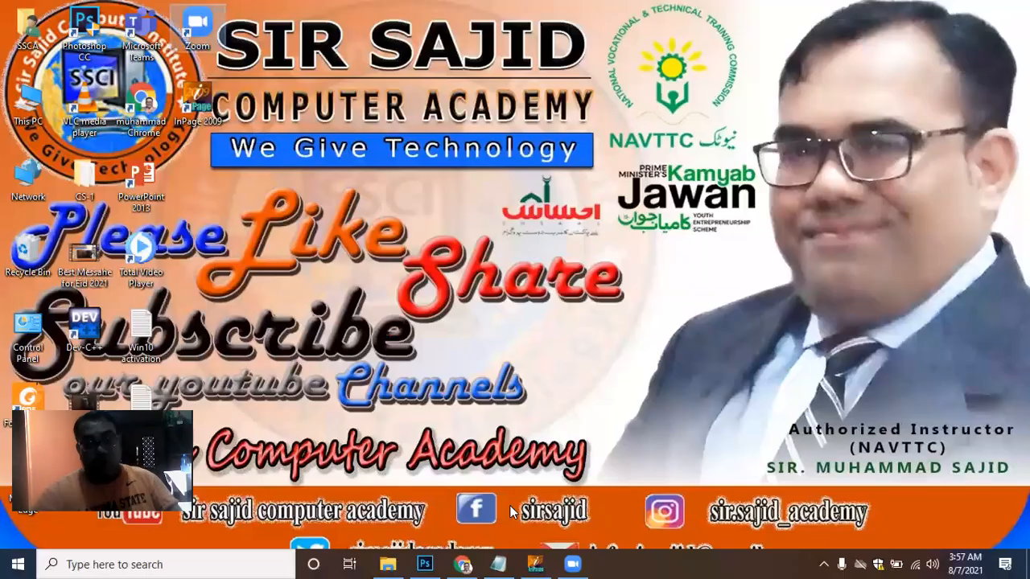
Step: Switch to Chrome and view the 5 August Kashmir poster with fire text on the academy's Facebook page
{"action": "left_click", "coordinate": [463, 564]}
{"action": "scroll", "coordinate": [571, 327], "scroll_direction": "down", "scroll_amount": 10}
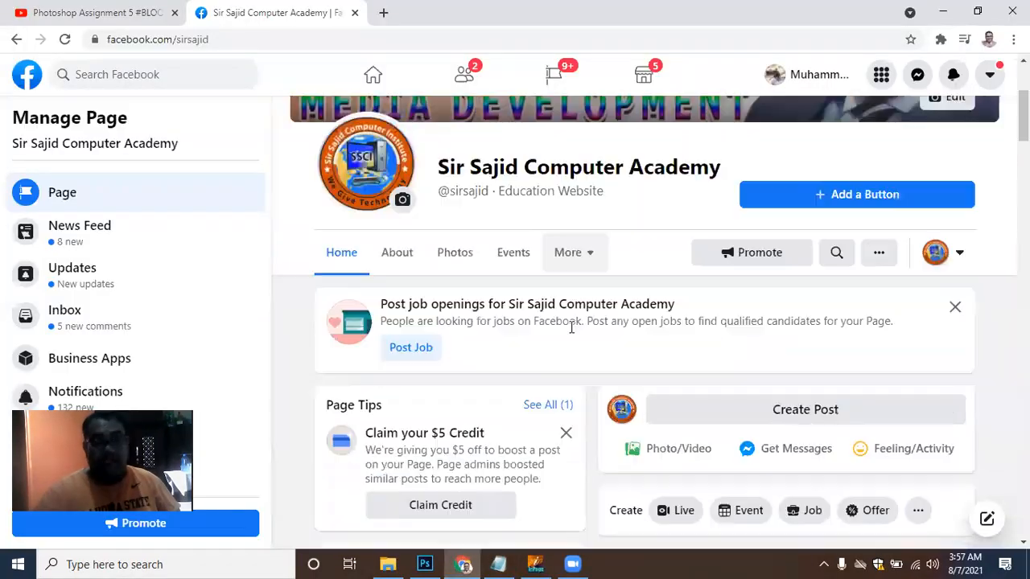
{"action": "scroll", "coordinate": [678, 397], "scroll_direction": "down", "scroll_amount": 2}
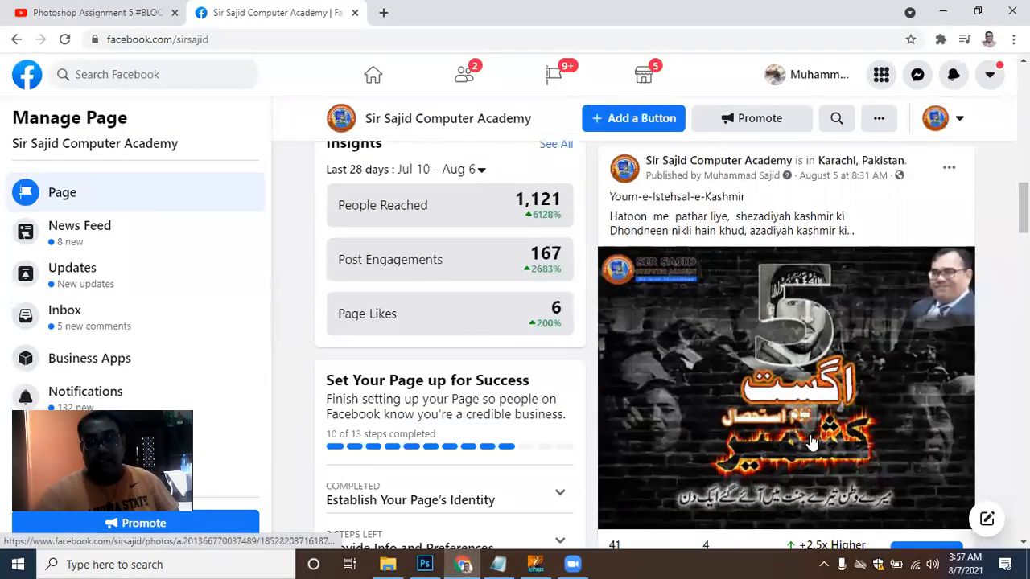
{"action": "left_click", "coordinate": [804, 443]}
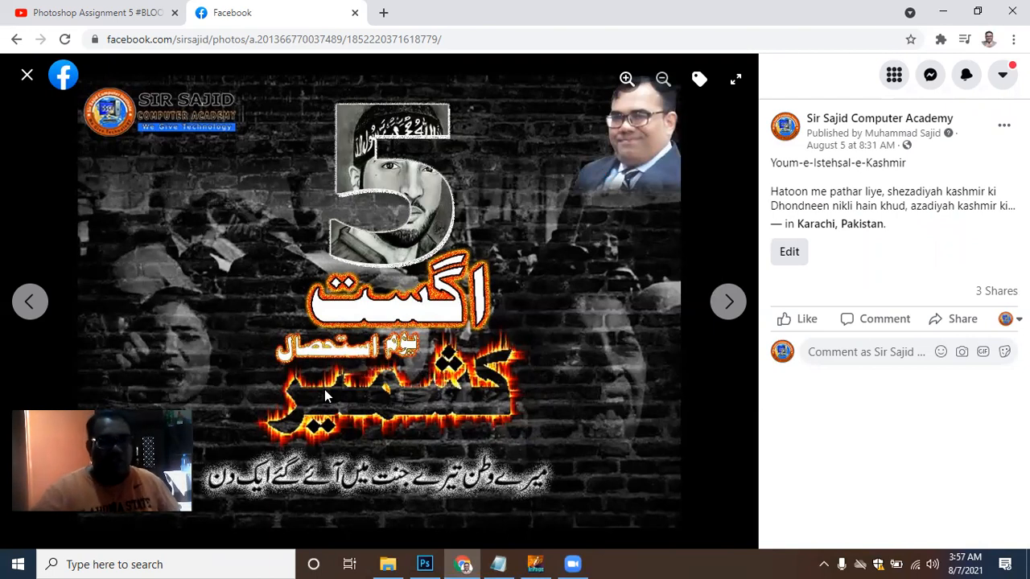
{"action": "left_click", "coordinate": [943, 11]}
Step: Switch to the Notepad lecture notes and highlight the two-line verse above the lecture title
{"action": "left_click", "coordinate": [500, 562]}
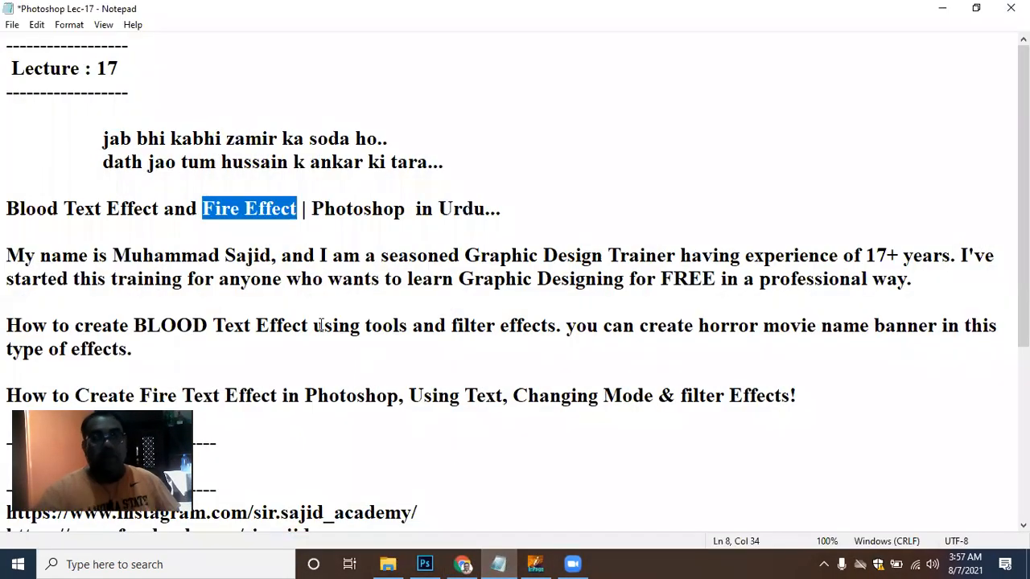
{"action": "left_click", "coordinate": [131, 162]}
{"action": "left_click", "coordinate": [102, 138]}
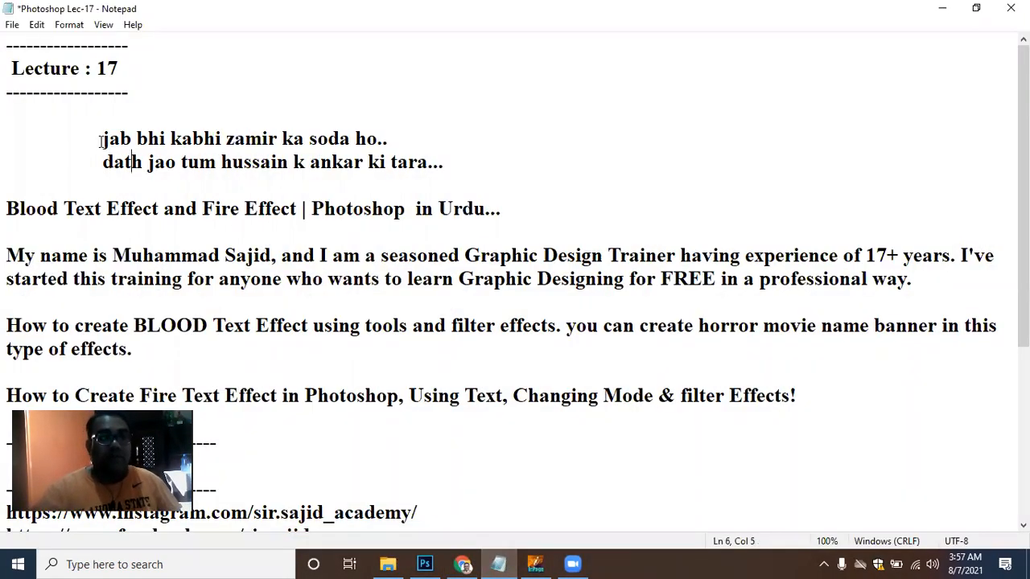
{"action": "left_click_drag", "start_coordinate": [101, 138], "coordinate": [172, 139]}
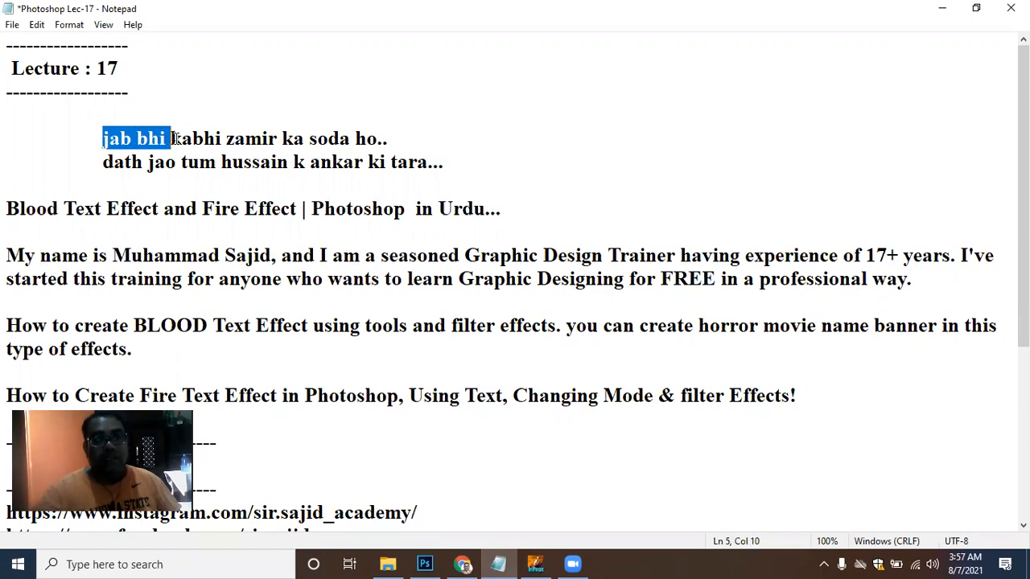
{"action": "left_click", "coordinate": [180, 138]}
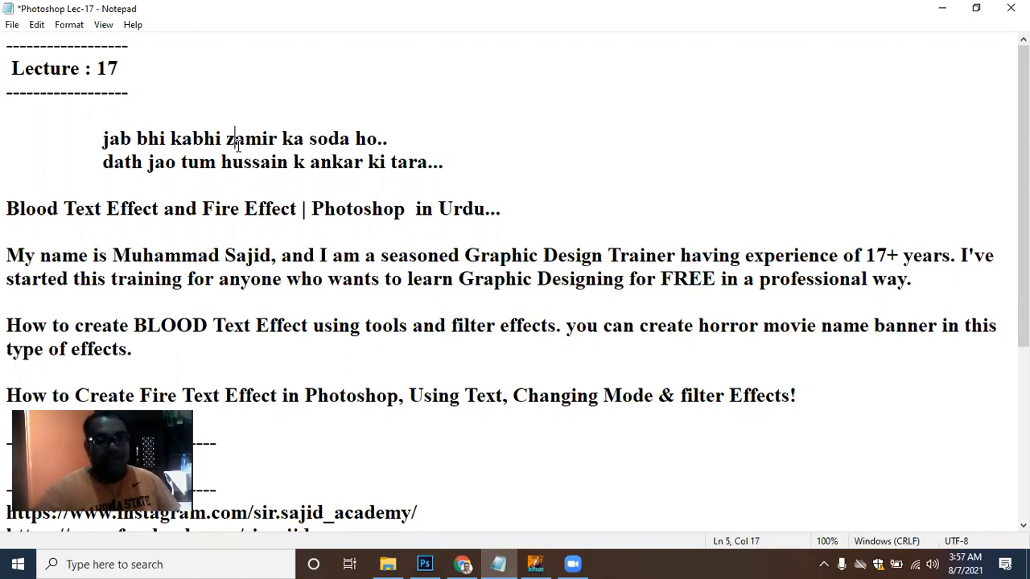
{"action": "left_click_drag", "start_coordinate": [103, 140], "coordinate": [439, 163]}
{"action": "left_click", "coordinate": [347, 201]}
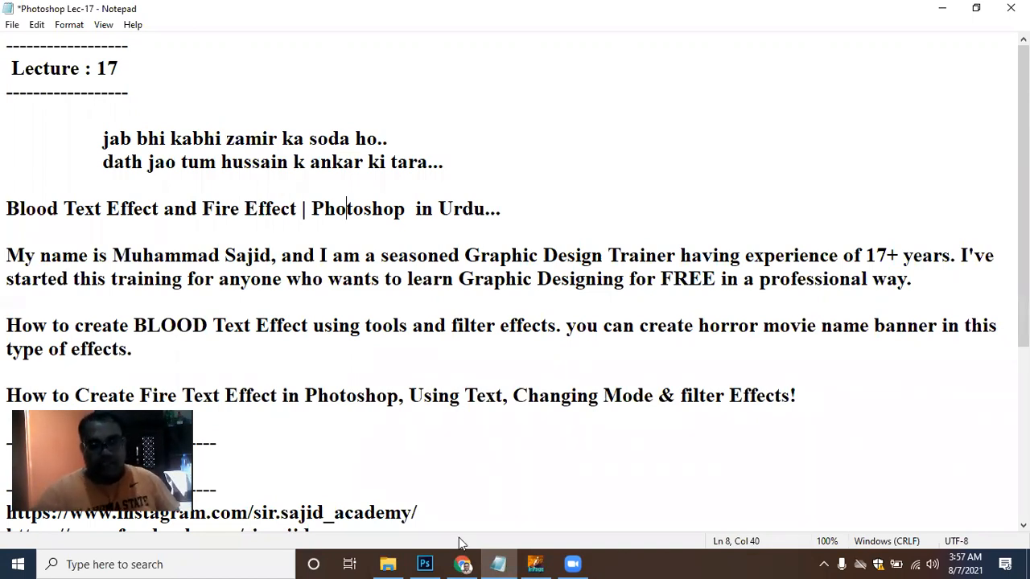
Step: Switch to Photoshop and close the BLOOD document without saving it
{"action": "left_click", "coordinate": [429, 563]}
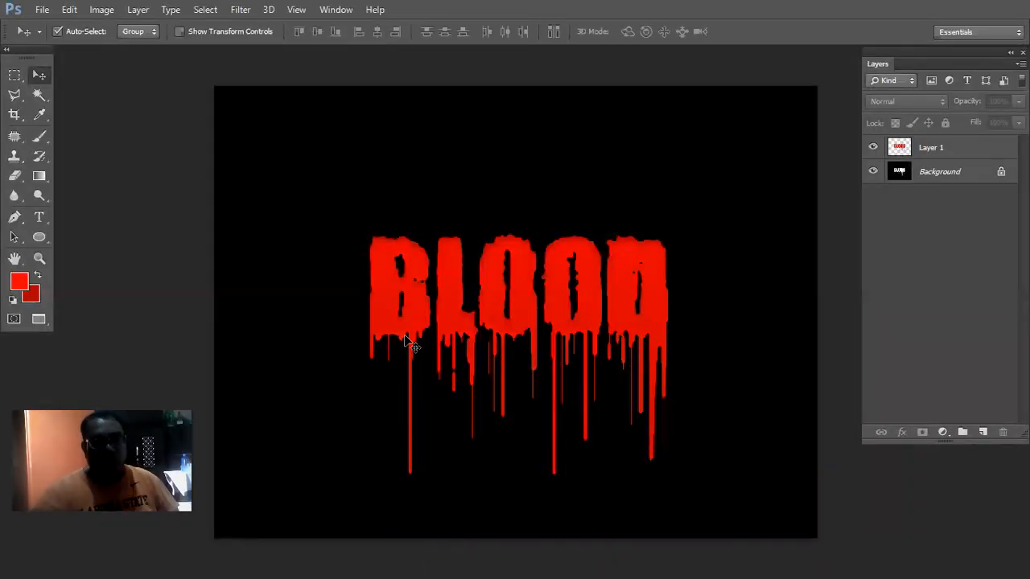
{"action": "key", "text": "ctrl+w"}
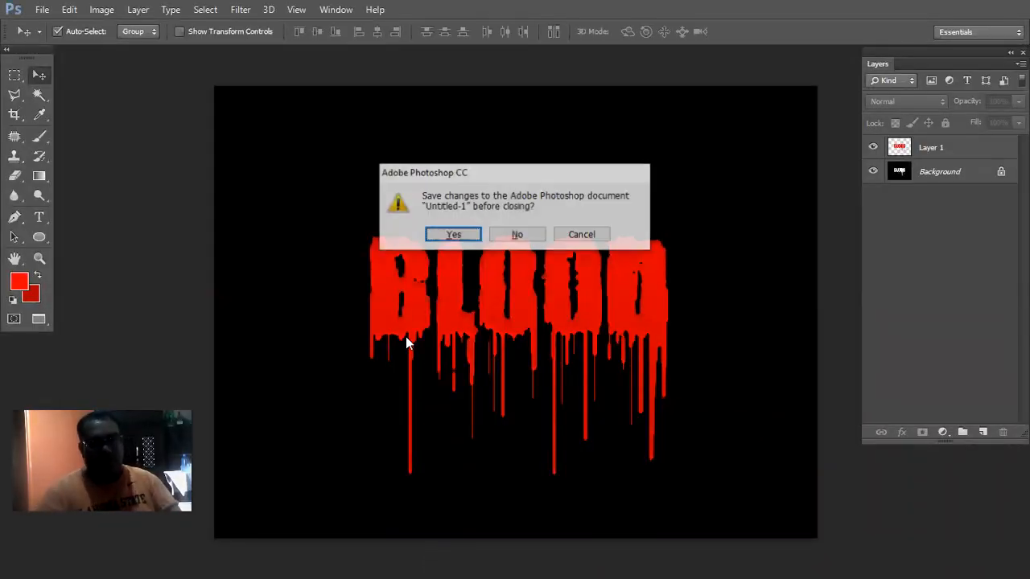
{"action": "key", "text": "n"}
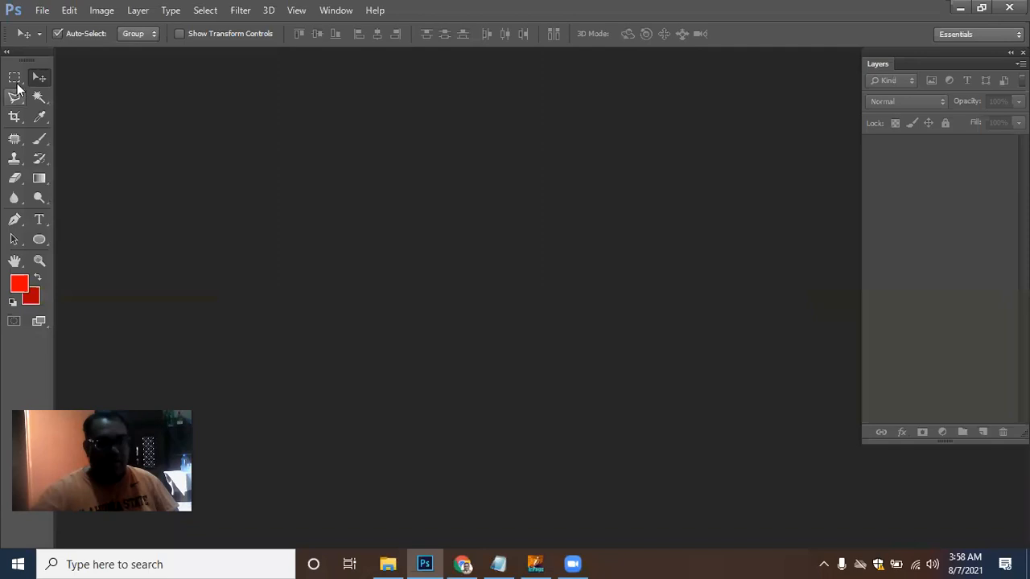
Step: Create a new 800 × 600 pixel RGB document at 100 pixels/inch with a white background
{"action": "left_click", "coordinate": [39, 13]}
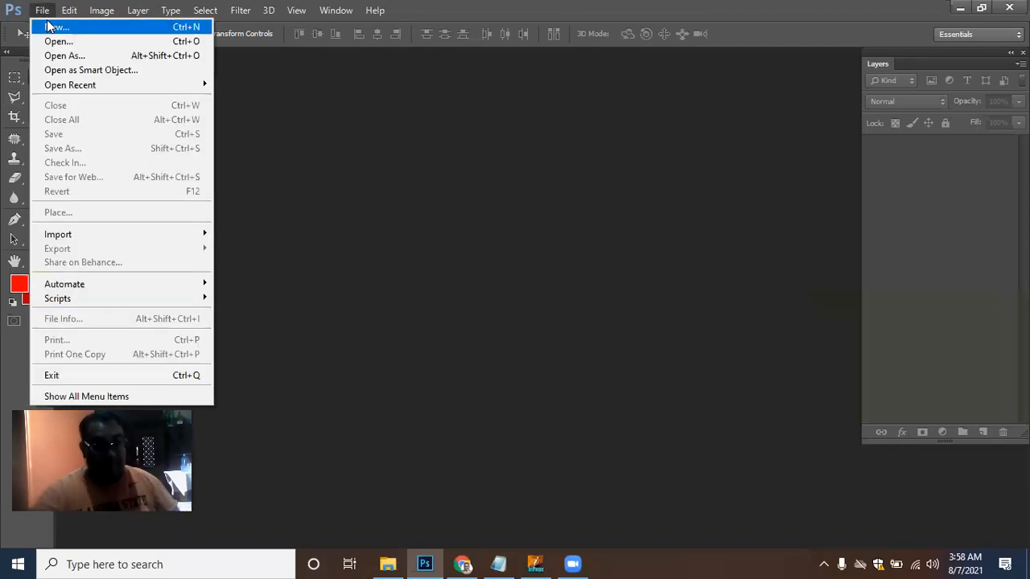
{"action": "left_click", "coordinate": [50, 27]}
{"action": "left_click_drag", "start_coordinate": [394, 222], "coordinate": [268, 225]}
{"action": "type", "text": "800"}
{"action": "key", "text": "Tab"}
{"action": "type", "text": "600"}
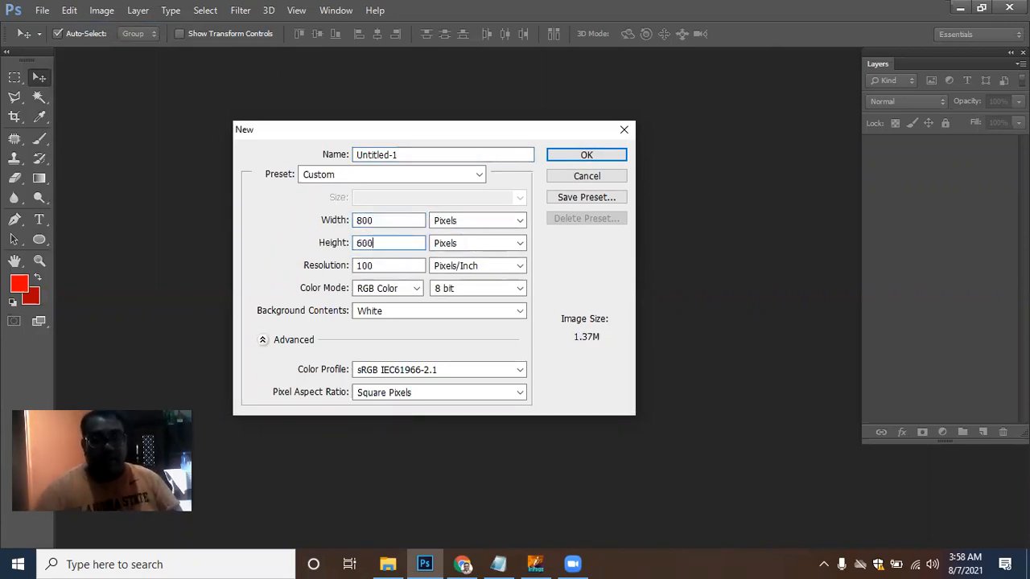
{"action": "left_click", "coordinate": [392, 265]}
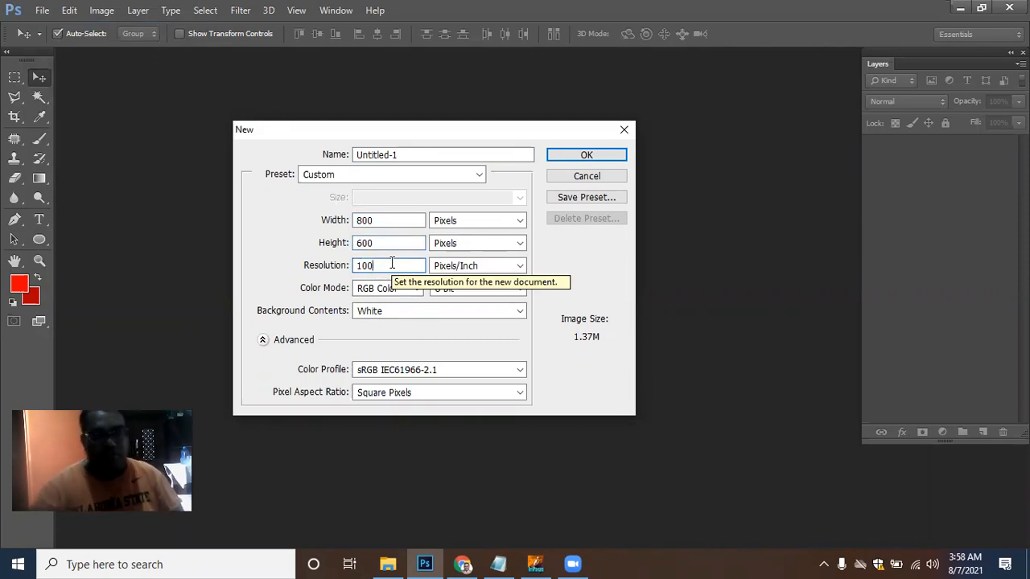
{"action": "left_click", "coordinate": [570, 158]}
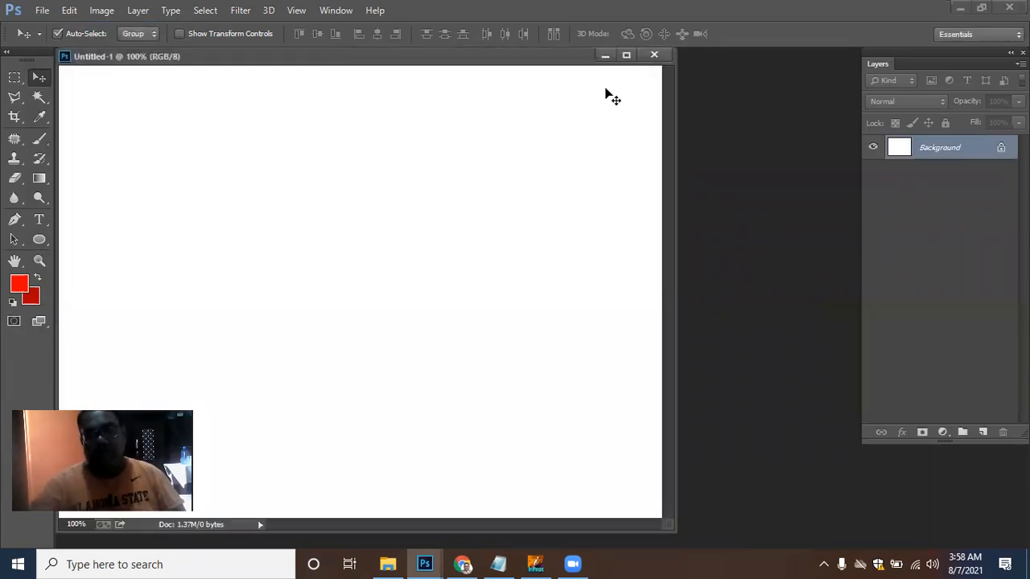
Step: Maximise the new document's window, switch to full screen mode with the menu bar and fit the canvas to the screen
{"action": "left_click", "coordinate": [627, 60]}
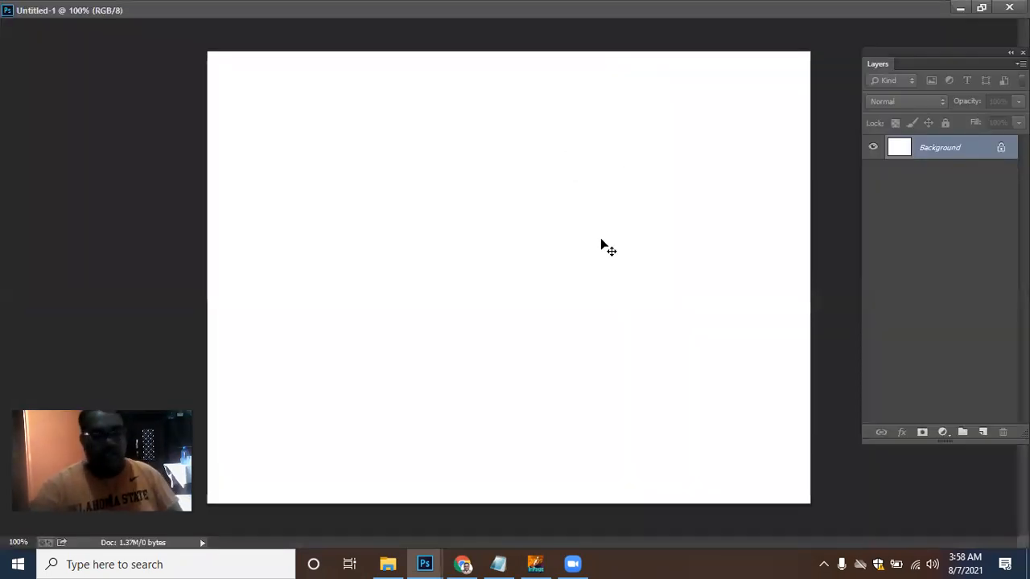
{"action": "key", "text": "f"}
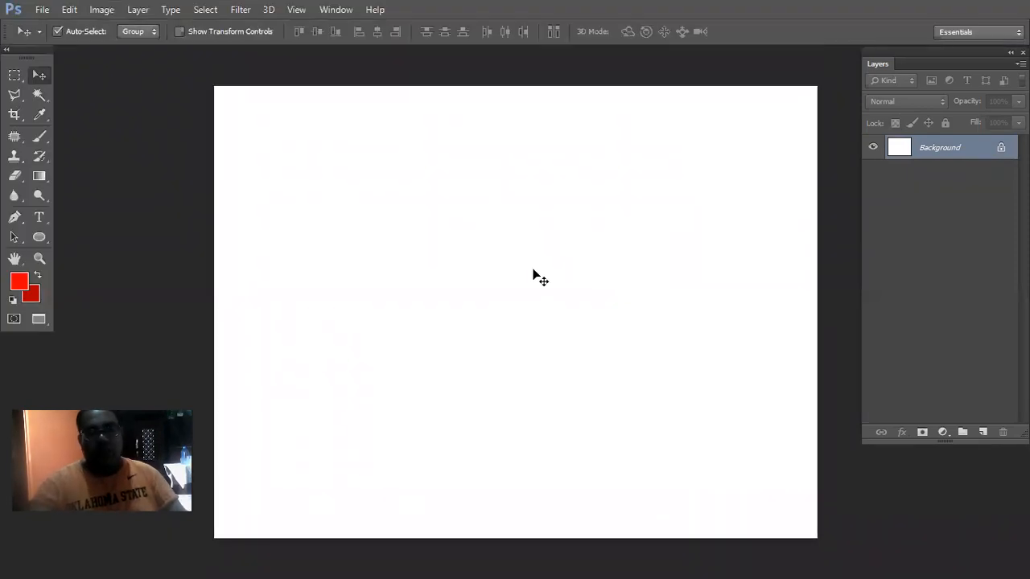
{"action": "key", "text": "ctrl+0"}
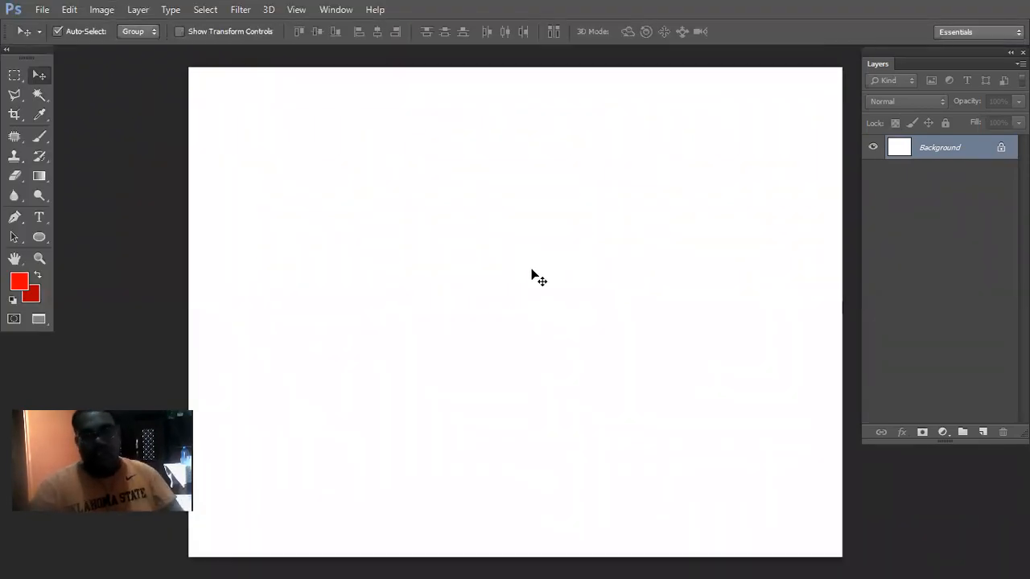
{"action": "key", "text": "f"}
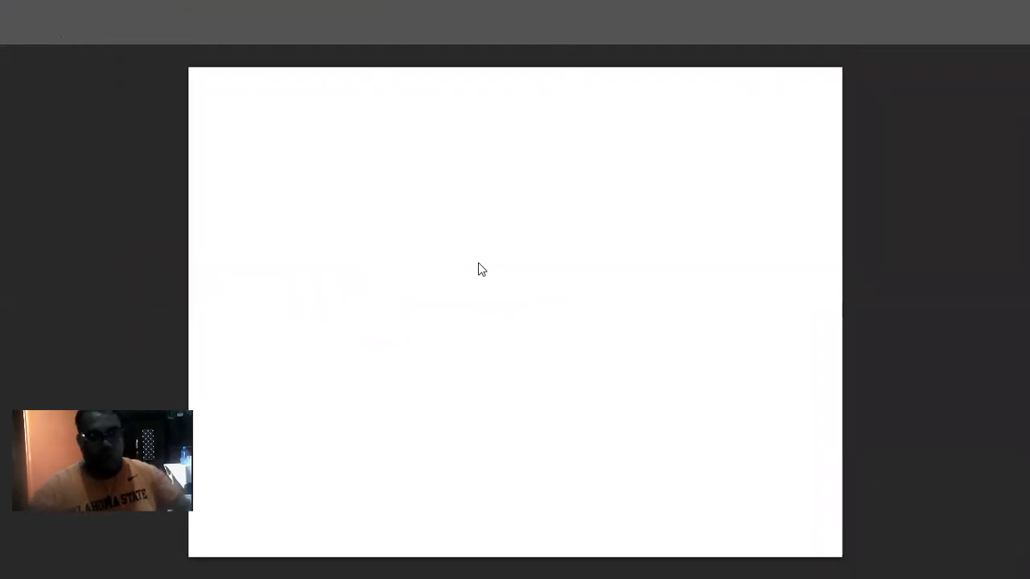
Step: Open the brick wall image "backs" from the Downloads folder
{"action": "key", "text": "ctrl+o"}
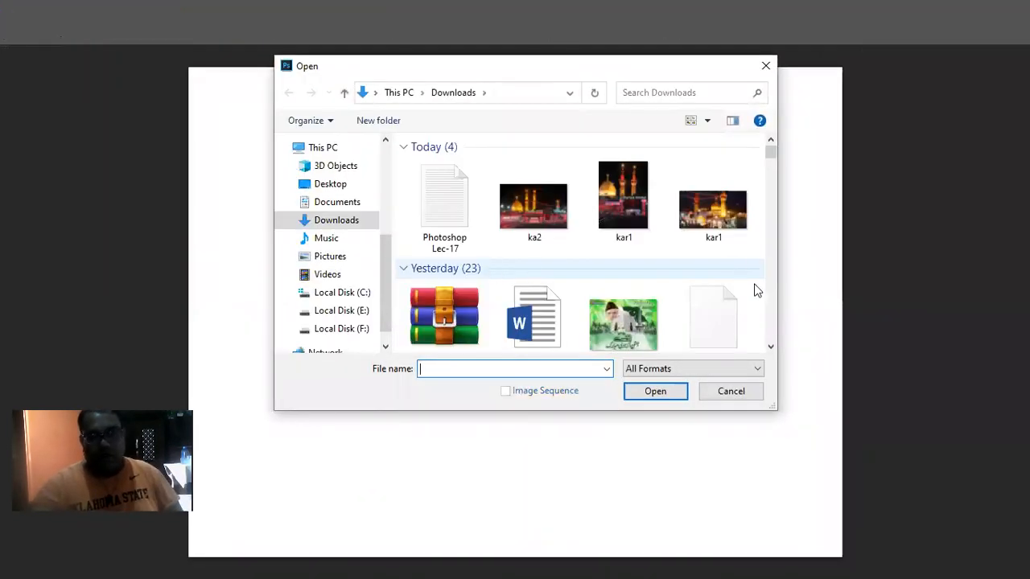
{"action": "left_click", "coordinate": [771, 348]}
{"action": "left_click_drag", "start_coordinate": [771, 347], "coordinate": [771, 351]}
{"action": "left_click", "coordinate": [712, 213]}
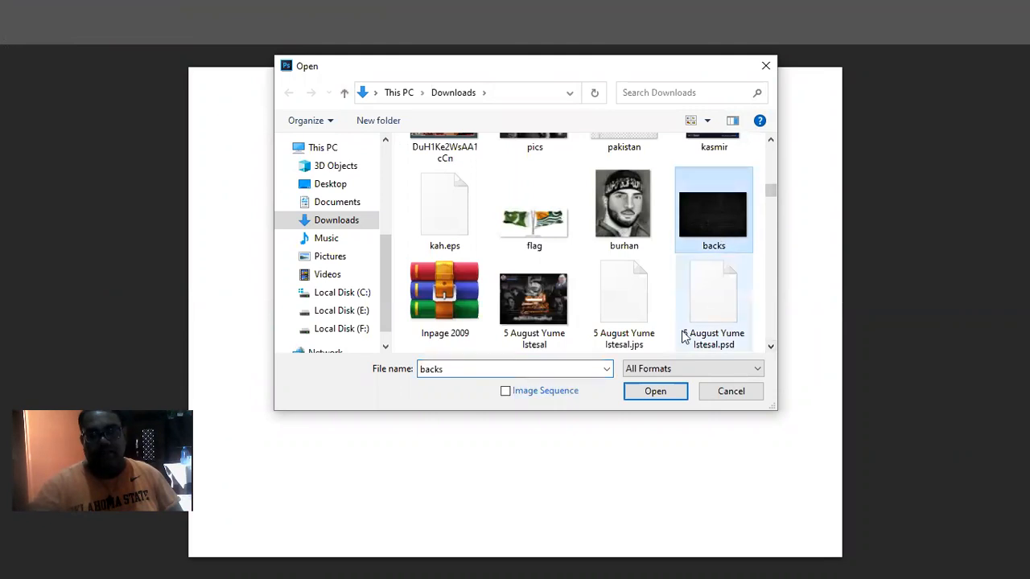
{"action": "left_click", "coordinate": [655, 391]}
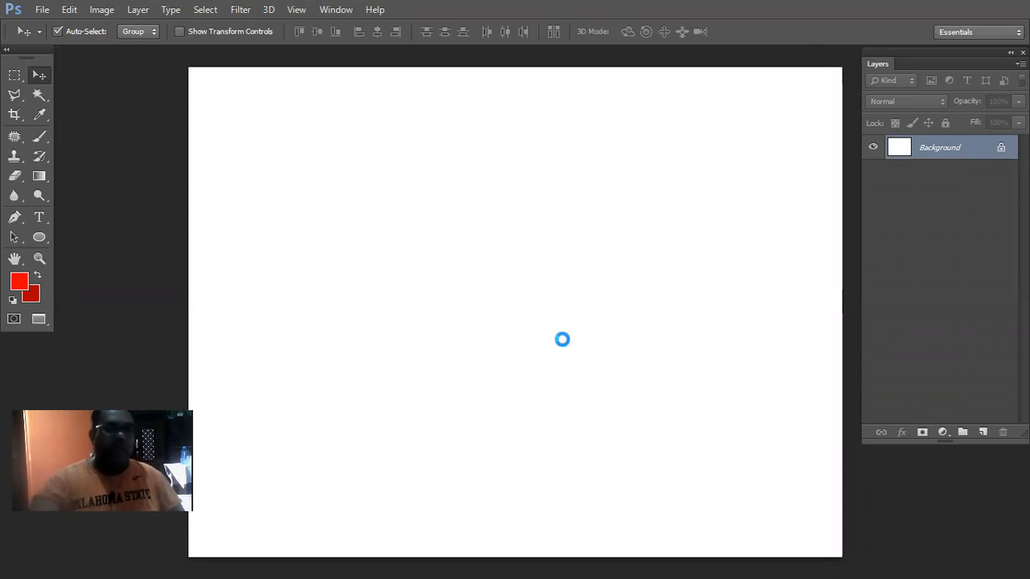
Step: Copy the entire brick wall image and paste it into the blank 800 × 600 document as a new layer
{"action": "left_click", "coordinate": [465, 243]}
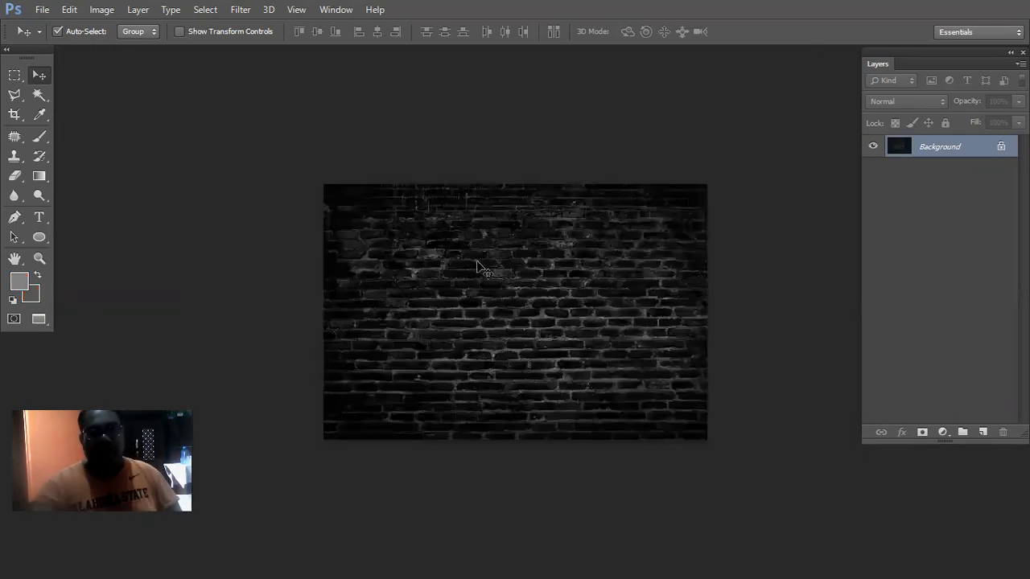
{"action": "key", "text": "ctrl+a"}
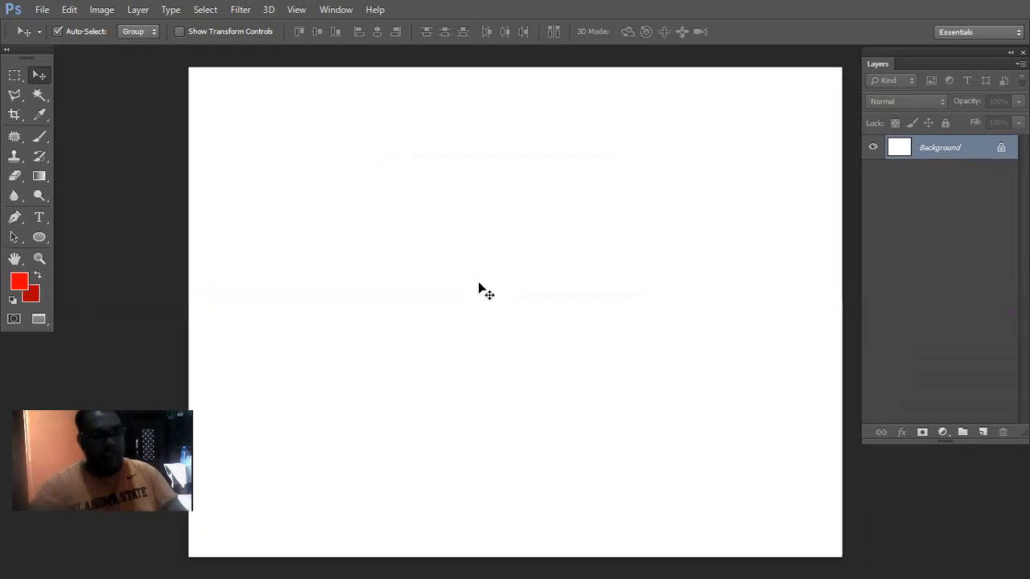
{"action": "key", "text": "ctrl+v"}
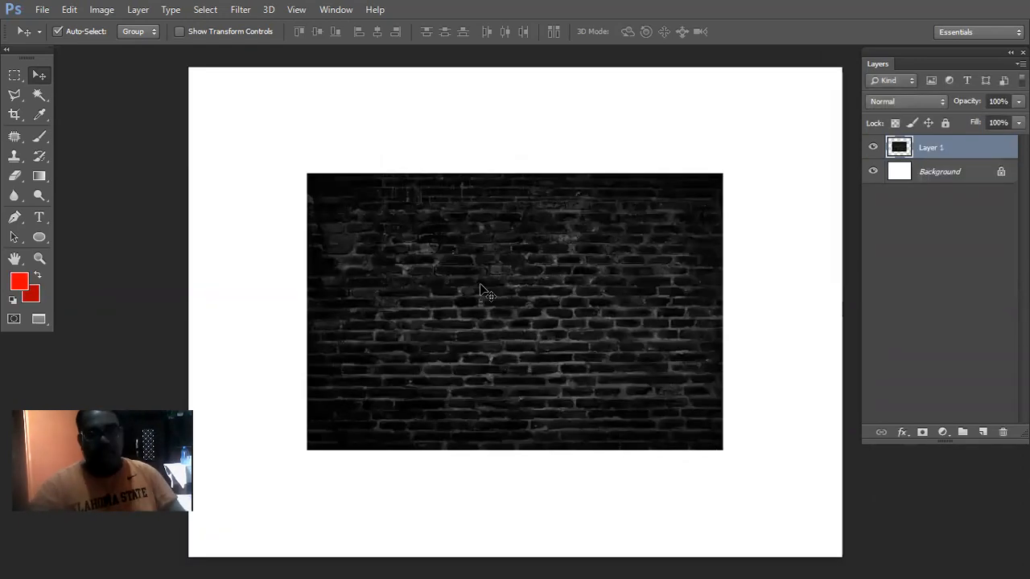
Step: Free Transform the brick wall layer to cover the canvas, scaling it to about 157% width and 179% height
{"action": "key", "text": "ctrl+t"}
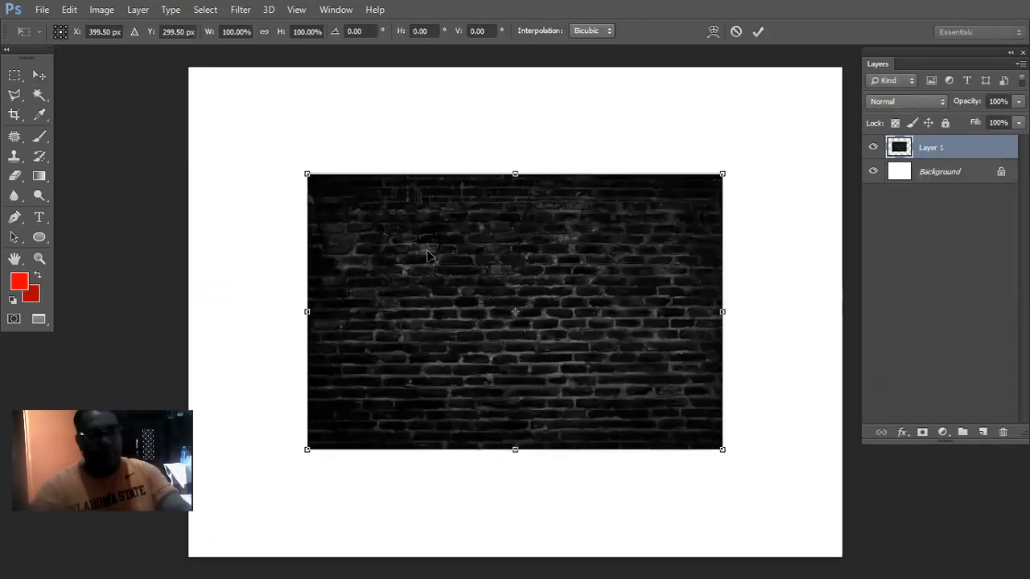
{"action": "left_click_drag", "start_coordinate": [306, 174], "coordinate": [188, 65]}
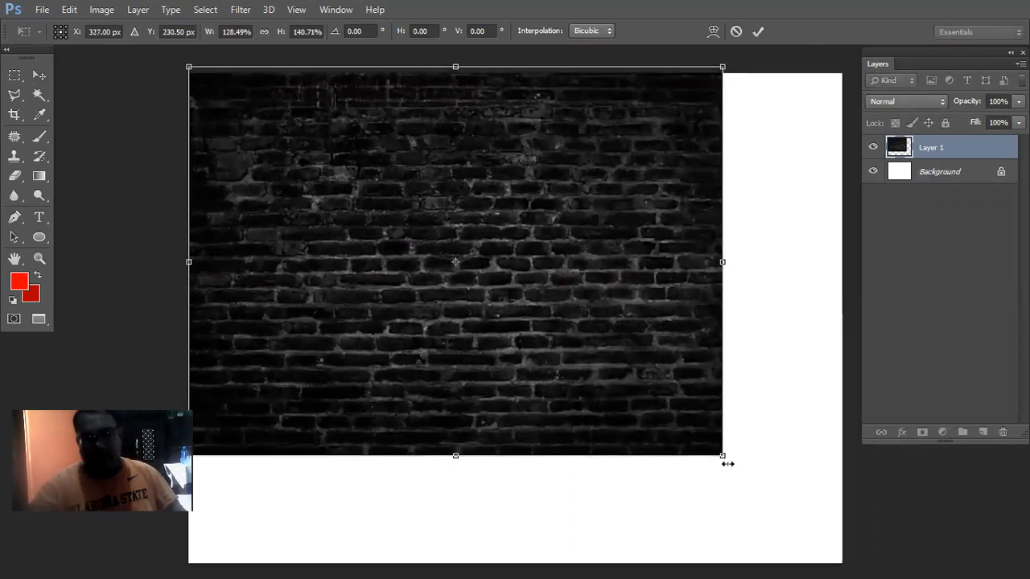
{"action": "left_click_drag", "start_coordinate": [822, 534], "coordinate": [846, 551]}
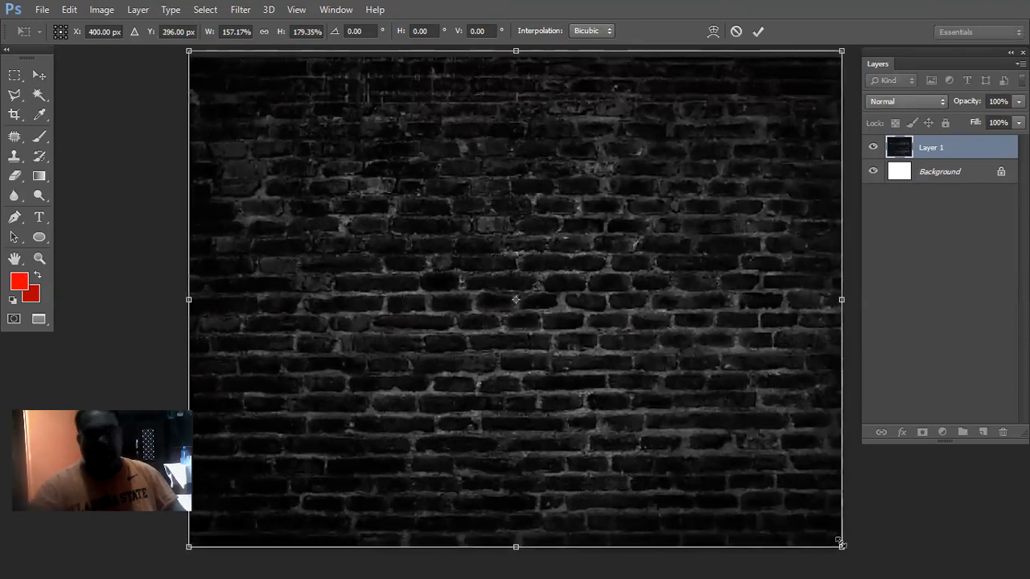
{"action": "key", "text": "Return"}
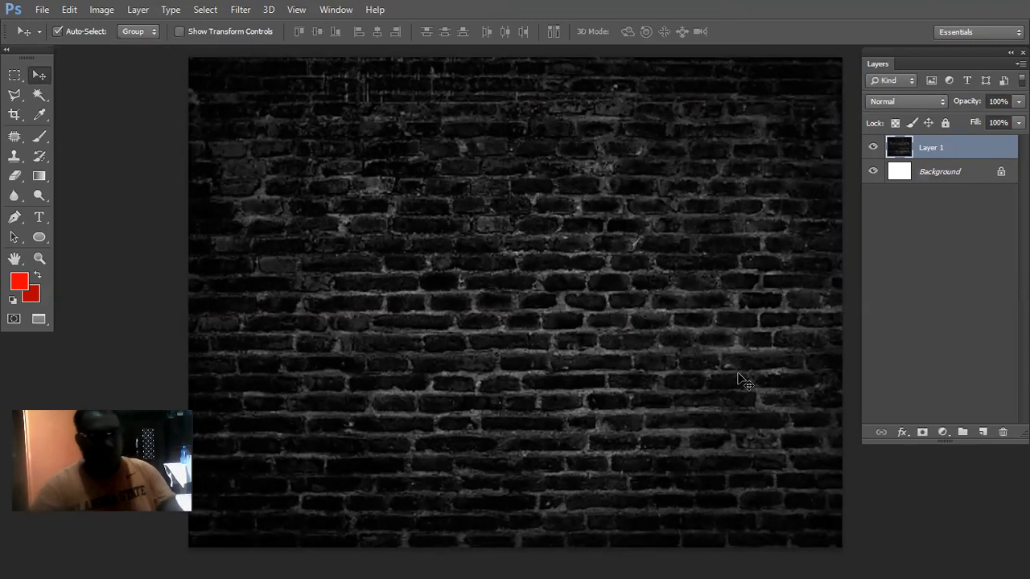
Step: Darken the brick wall layer with Levels, setting the black input to 5 and the midtones to 0.63
{"action": "key", "text": "i"}
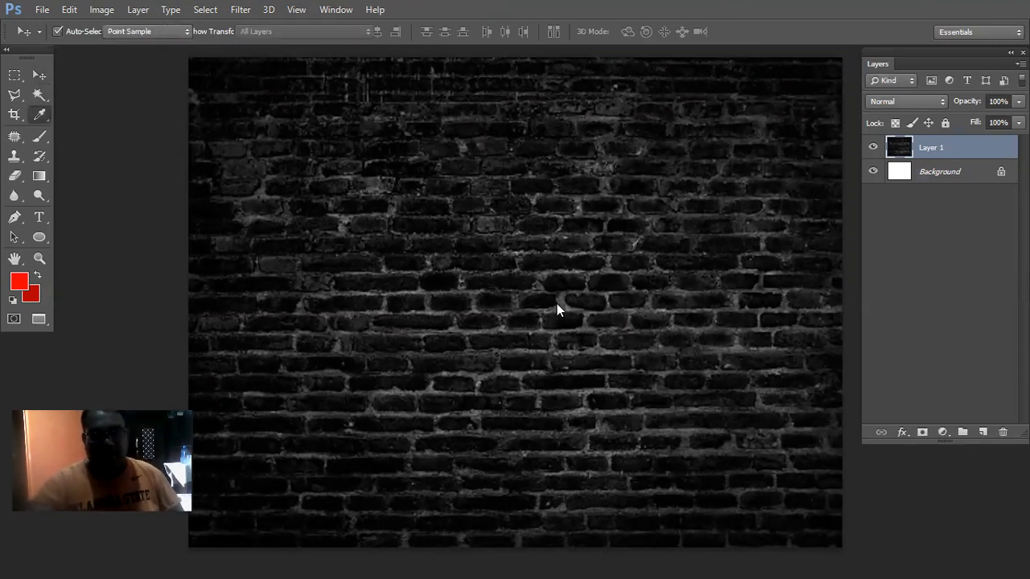
{"action": "key", "text": "ctrl+l"}
{"action": "left_click", "coordinate": [562, 305]}
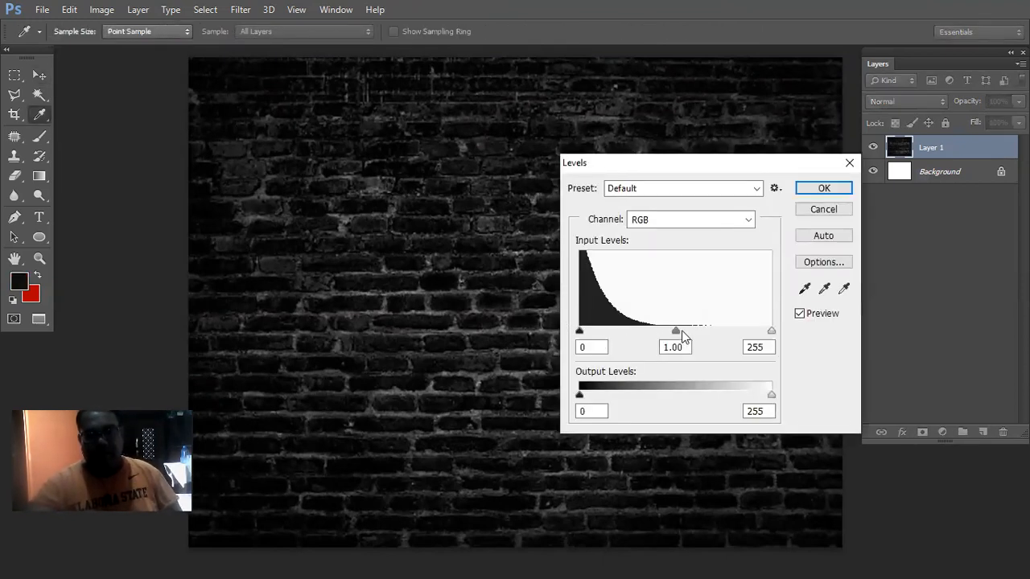
{"action": "left_click_drag", "start_coordinate": [680, 336], "coordinate": [703, 333]}
{"action": "mouse_move", "coordinate": [580, 336]}
{"action": "left_mouse_down"}
{"action": "mouse_move", "coordinate": [595, 336]}
{"action": "mouse_move", "coordinate": [583, 335]}
{"action": "left_mouse_up"}
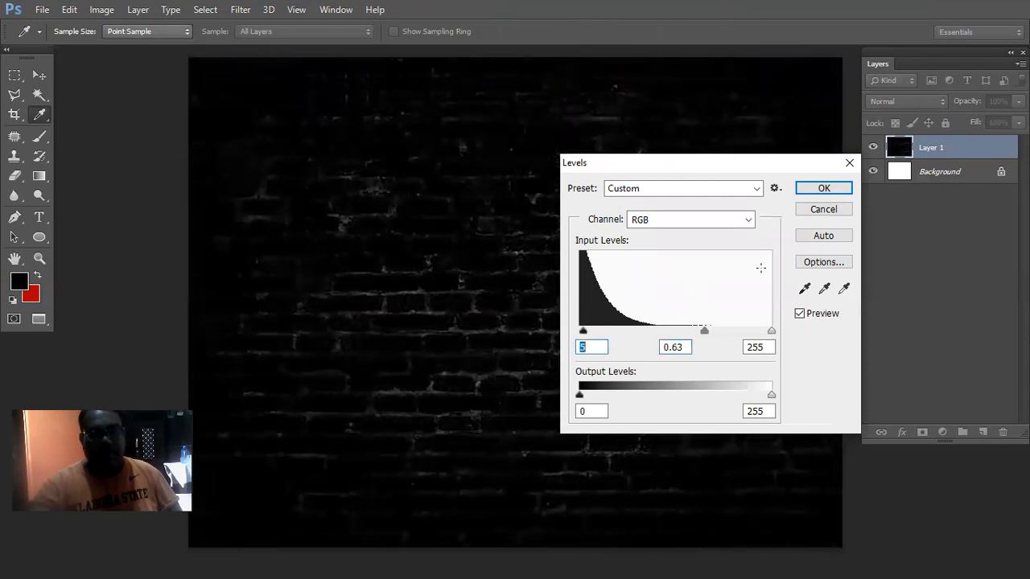
{"action": "left_click", "coordinate": [824, 188]}
{"action": "key", "text": "v"}
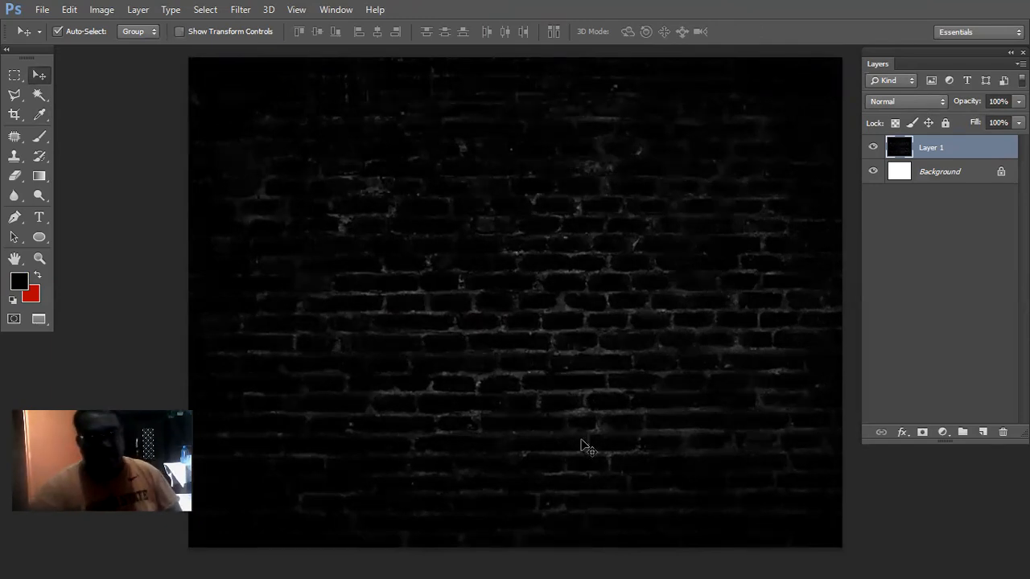
Step: Switch to InPage, enter the Urdu word "ایام" on the first line and start a second line
{"action": "key", "text": "super+d"}
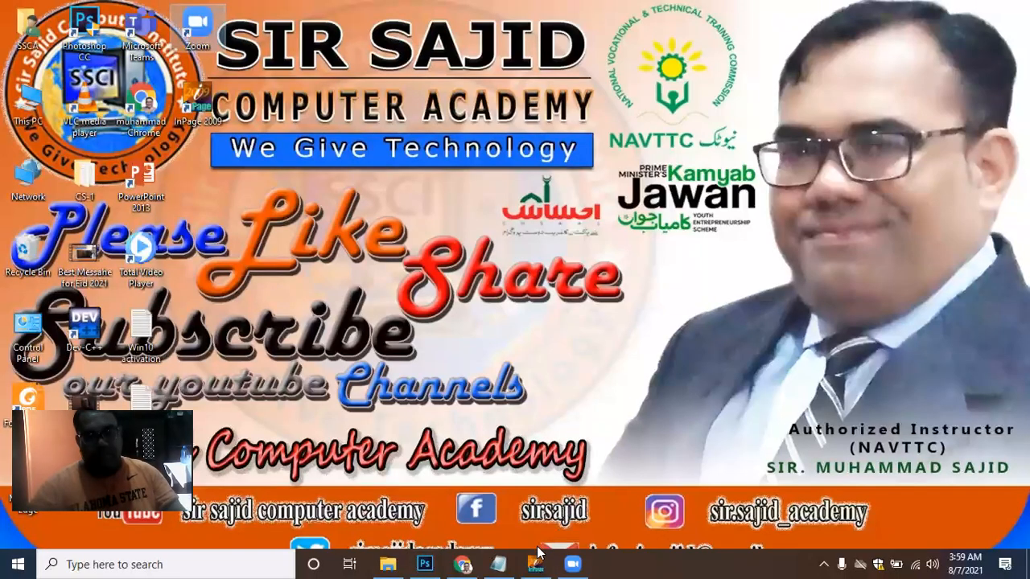
{"action": "left_click", "coordinate": [537, 563]}
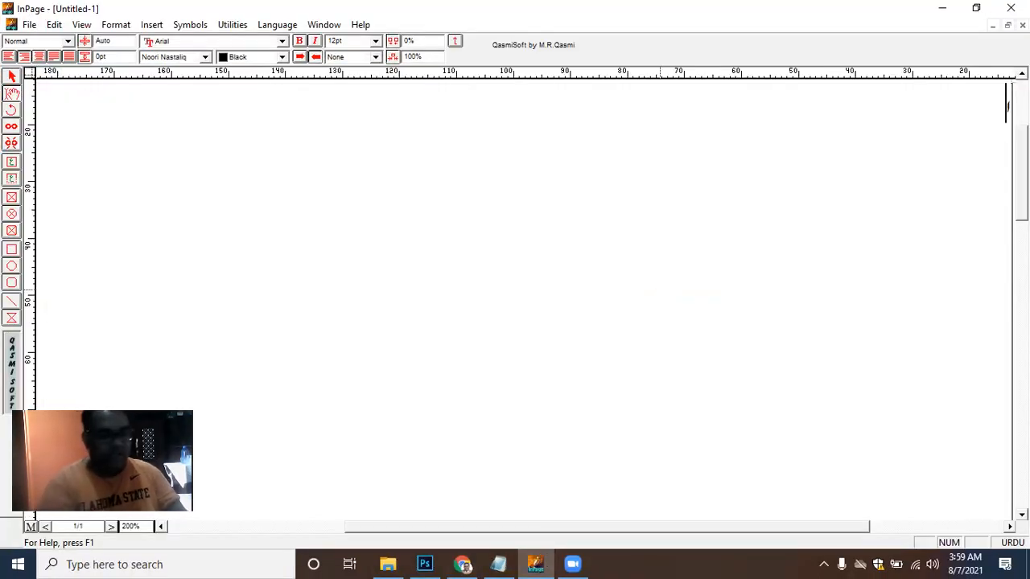
{"action": "type", "text": "am"}
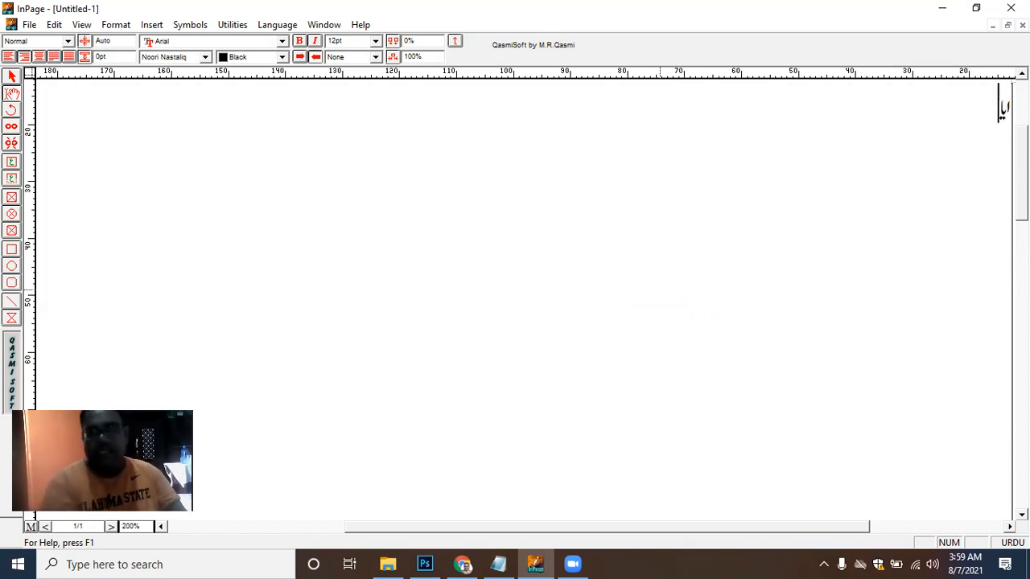
{"action": "key", "text": "Return"}
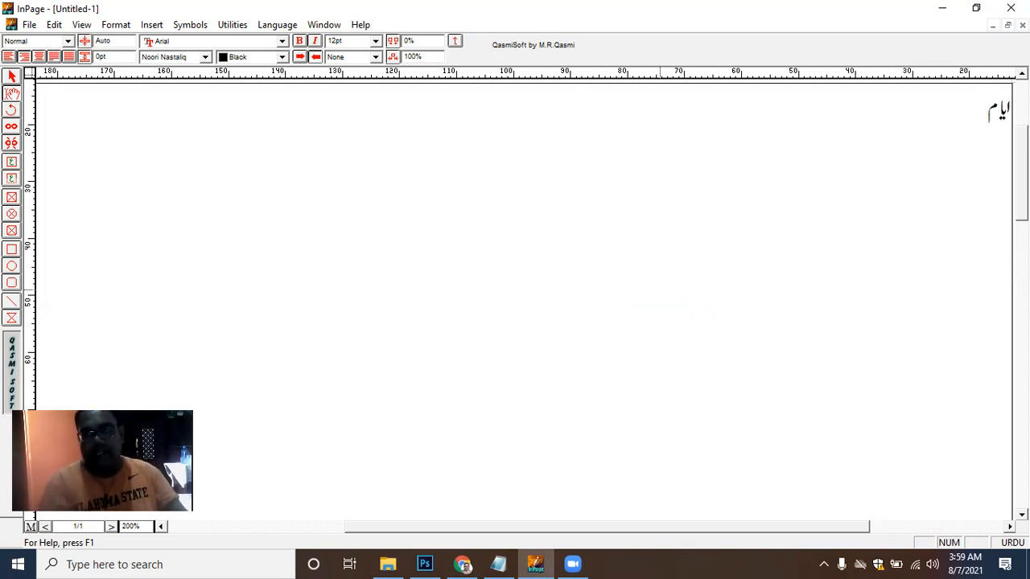
{"action": "type", "text": "ai"}
{"action": "key", "text": "BackSpace"}
{"action": "key", "text": "BackSpace"}
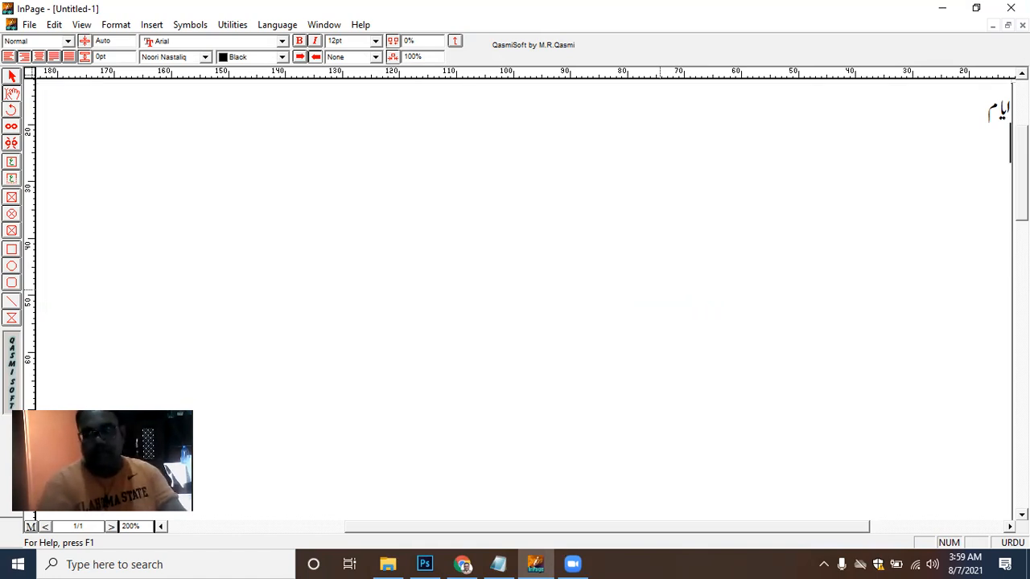
Step: Enter "محرم الحرام" on the second line and remove the space between its two words
{"action": "type", "text": "مح"}
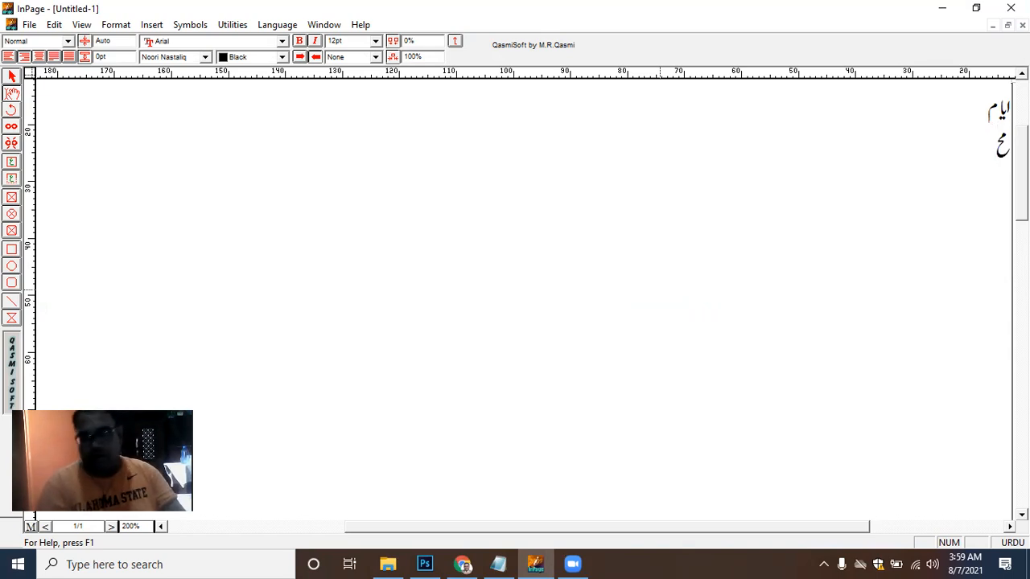
{"action": "type", "text": "رم"}
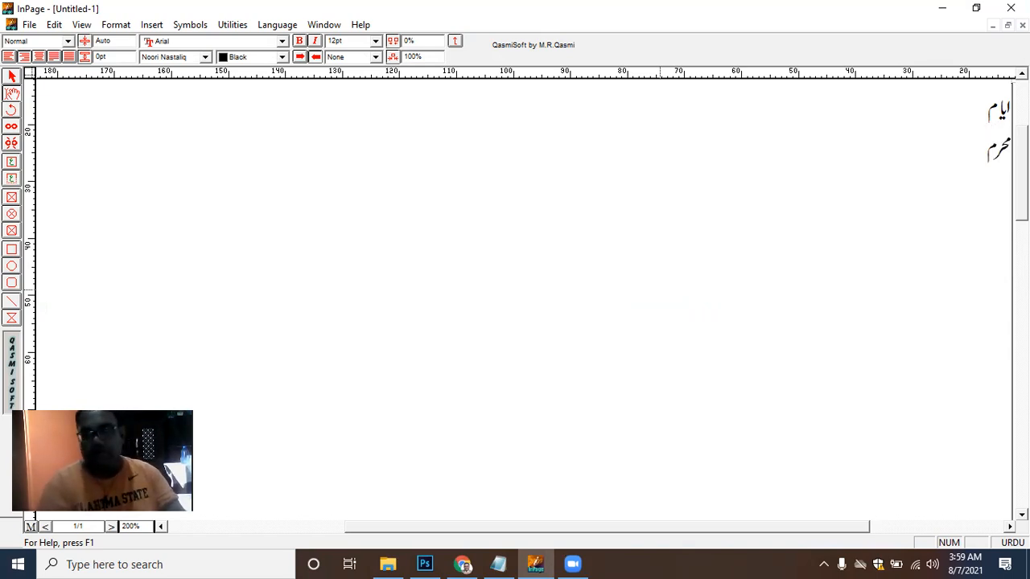
{"action": "type", "text": " ال"}
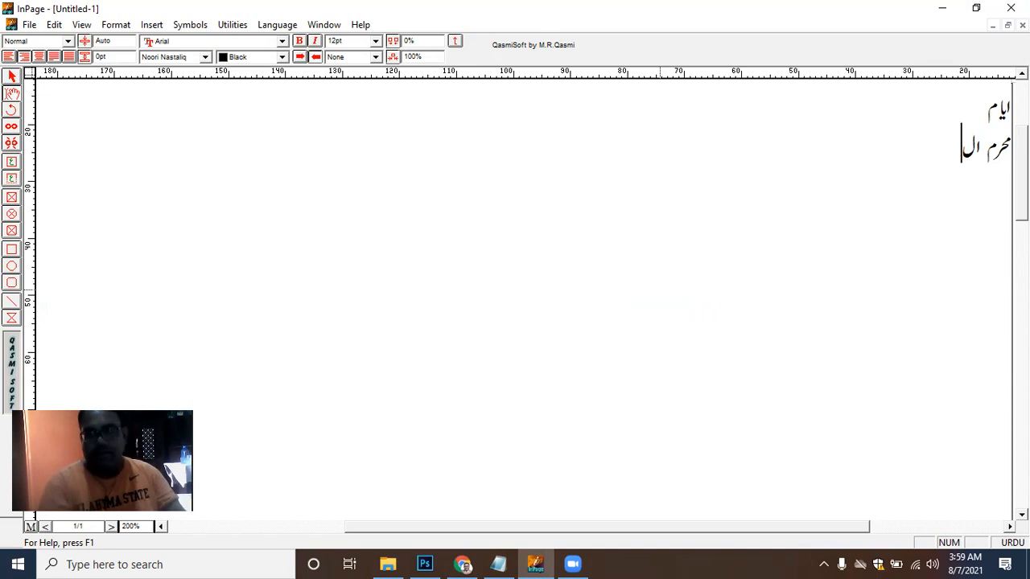
{"action": "type", "text": "حرام"}
{"action": "key", "text": "Right"}
{"action": "key", "text": "Right"}
{"action": "key", "text": "Right"}
{"action": "key", "text": "Right"}
{"action": "key", "text": "Right"}
{"action": "key", "text": "Right"}
{"action": "key", "text": "Right"}
{"action": "key", "text": "Delete"}
{"action": "key", "text": "Up"}
Step: Enlarge both lines of Urdu text to 62 pt and make them bold
{"action": "key", "text": "ctrl+a"}
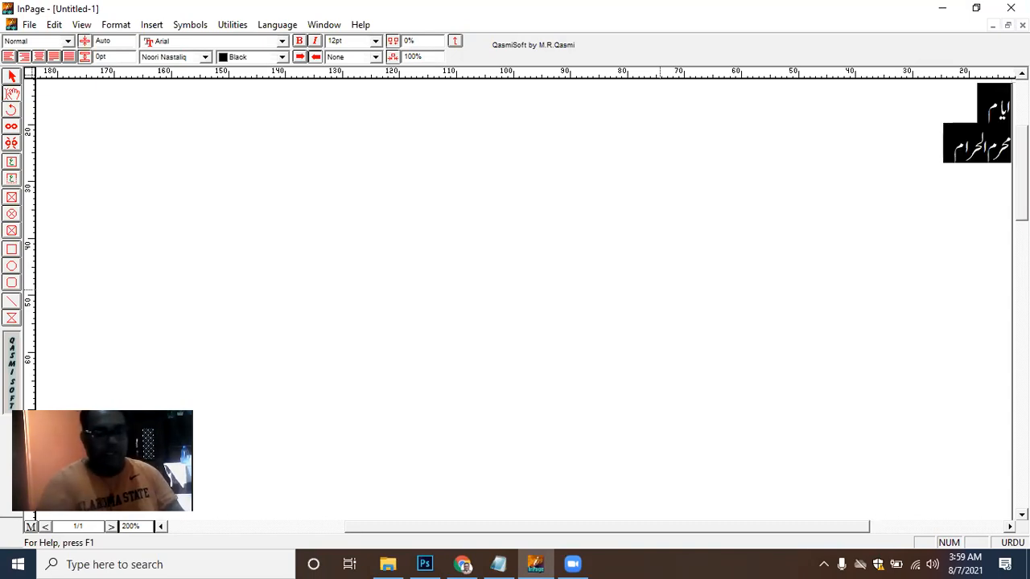
{"action": "key", "text": "F8"}
{"action": "key", "text": "F8"}
{"action": "key", "text": "F8"}
{"action": "key", "text": "F8"}
{"action": "key", "text": "F8"}
{"action": "key", "text": "F8"}
{"action": "key", "text": "F8"}
{"action": "key", "text": "F8"}
{"action": "key", "text": "F8"}
{"action": "key", "text": "F8"}
{"action": "key", "text": "F8"}
{"action": "key", "text": "F8"}
{"action": "key", "text": "F8"}
{"action": "key", "text": "F8"}
{"action": "key", "text": "F8"}
{"action": "key", "text": "F8"}
{"action": "key", "text": "F8"}
{"action": "key", "text": "F8"}
{"action": "key", "text": "F8"}
{"action": "key", "text": "F8"}
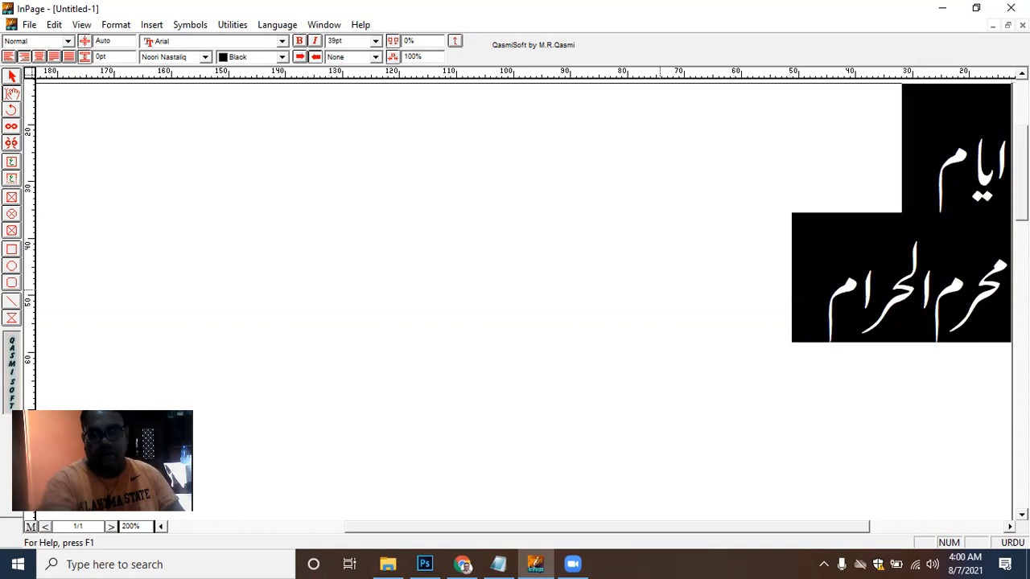
{"action": "key", "text": "F8"}
{"action": "key", "text": "F8"}
{"action": "key", "text": "F8"}
{"action": "key", "text": "F8"}
{"action": "key", "text": "F8"}
{"action": "key", "text": "F8"}
{"action": "key", "text": "F8"}
{"action": "key", "text": "F8"}
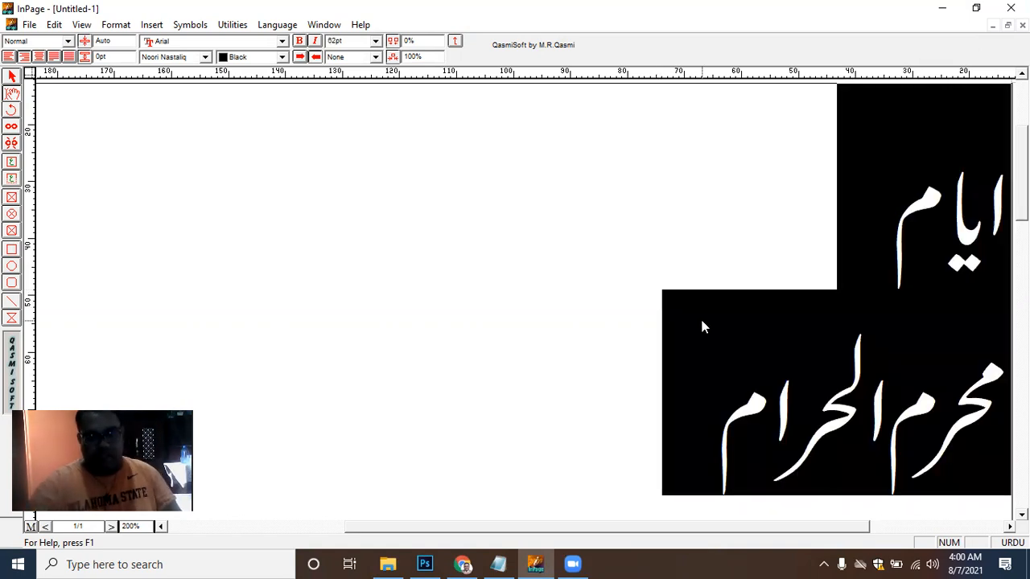
{"action": "left_click", "coordinate": [300, 41]}
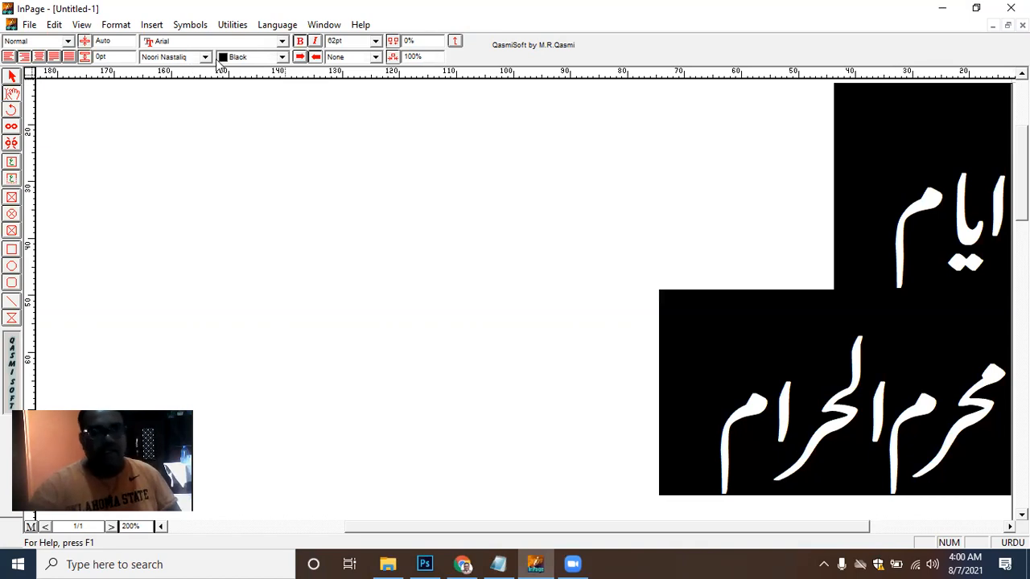
{"action": "left_click", "coordinate": [702, 347]}
{"action": "left_click_drag", "start_coordinate": [972, 398], "coordinate": [758, 404]}
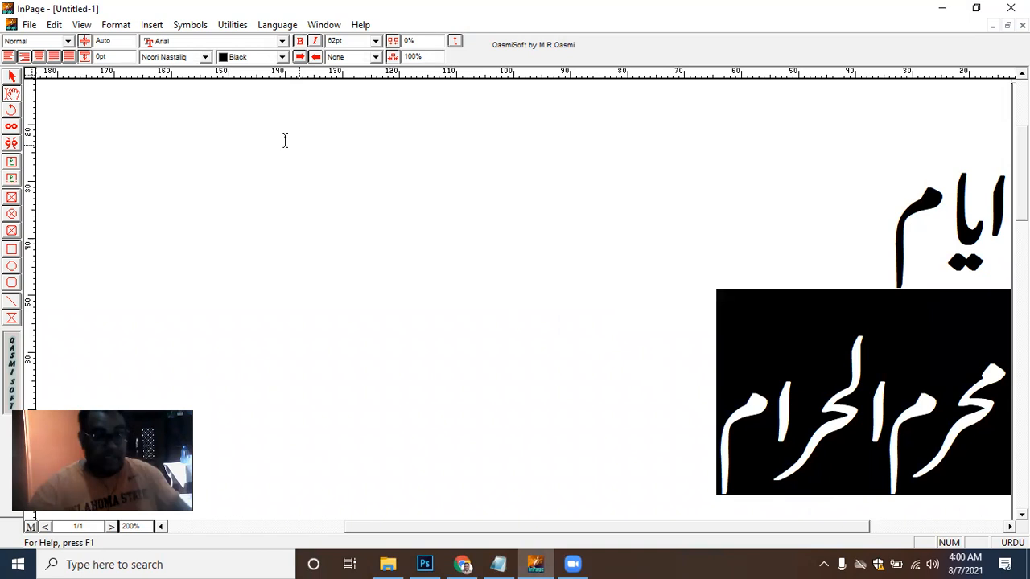
{"action": "left_click", "coordinate": [204, 57]}
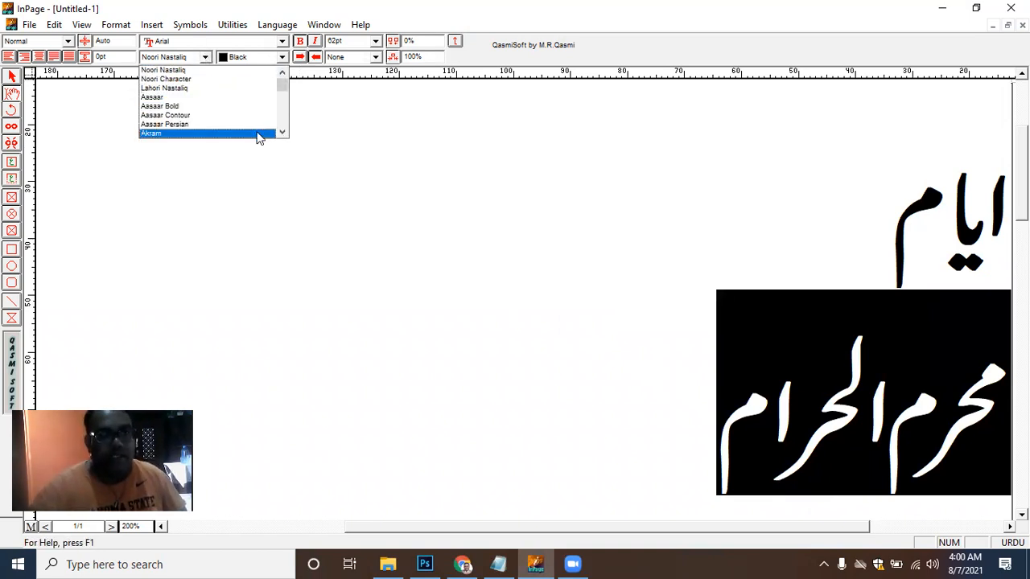
{"action": "left_click", "coordinate": [283, 133]}
{"action": "left_click", "coordinate": [283, 133]}
{"action": "left_click", "coordinate": [283, 133]}
{"action": "left_click", "coordinate": [283, 133]}
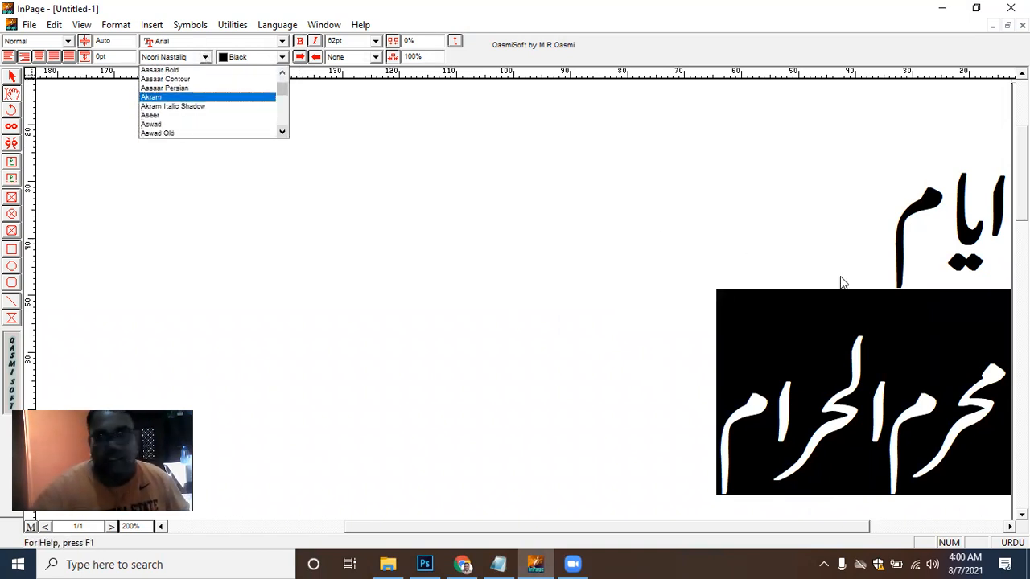
{"action": "left_click", "coordinate": [847, 280]}
{"action": "left_click_drag", "start_coordinate": [1001, 241], "coordinate": [741, 402]}
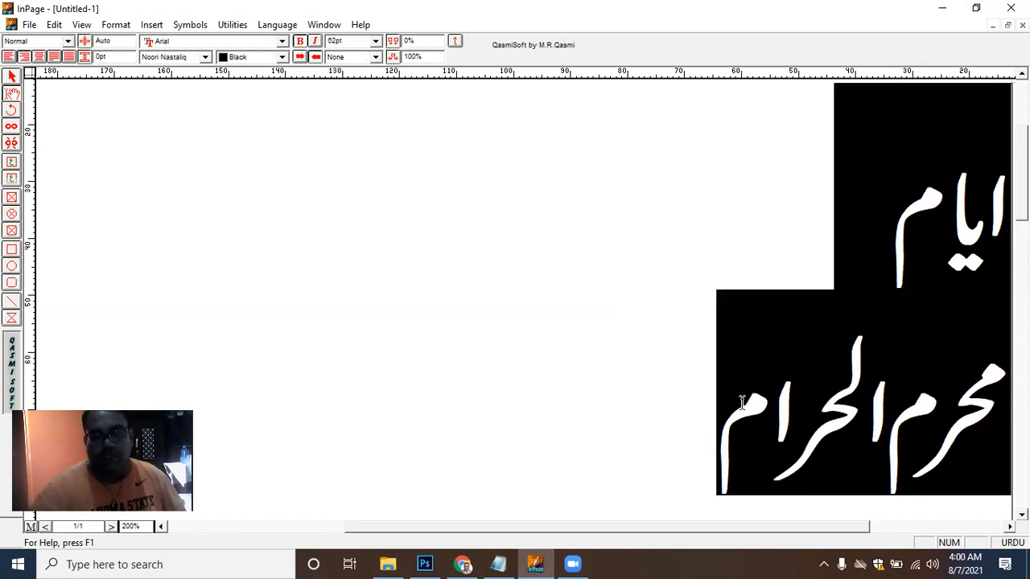
{"action": "left_click", "coordinate": [729, 263]}
Step: Add a third line reading "یا حسین" below the second line
{"action": "left_click", "coordinate": [708, 423]}
{"action": "key", "text": "Return"}
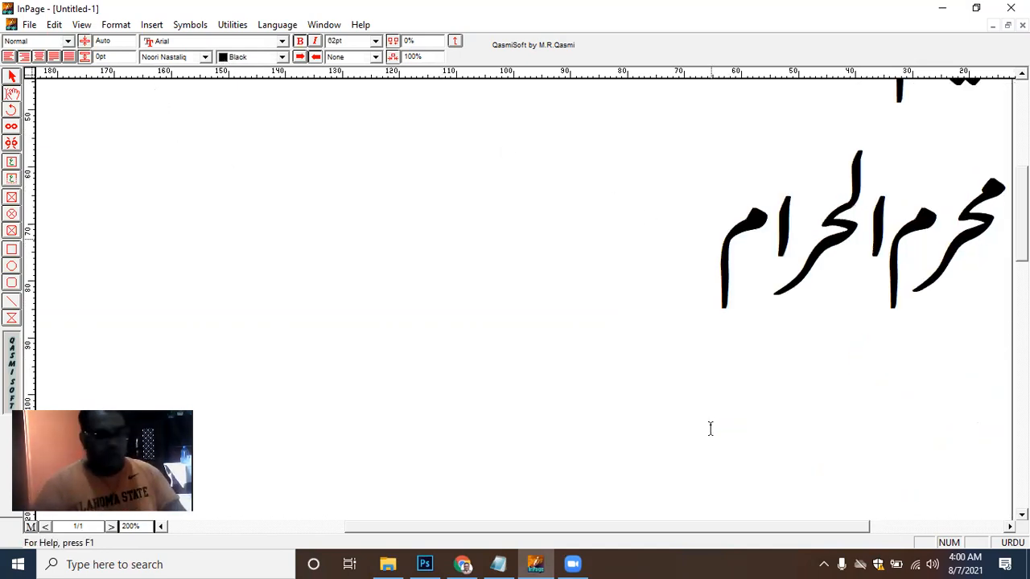
{"action": "type", "text": "ےاح"}
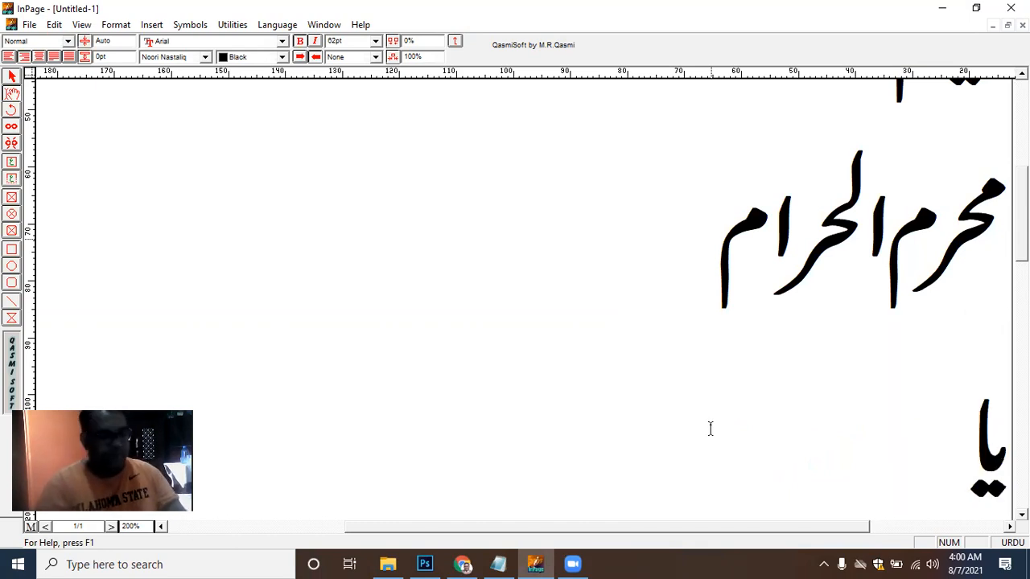
{"action": "type", "text": "س"}
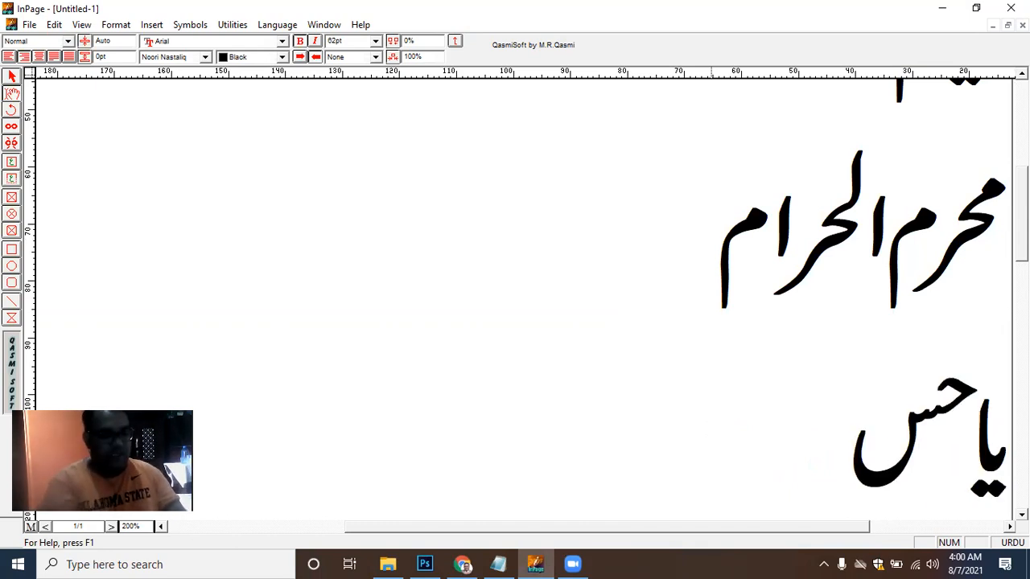
{"action": "type", "text": "ےن"}
{"action": "key", "text": "Home"}
{"action": "key", "text": "Right"}
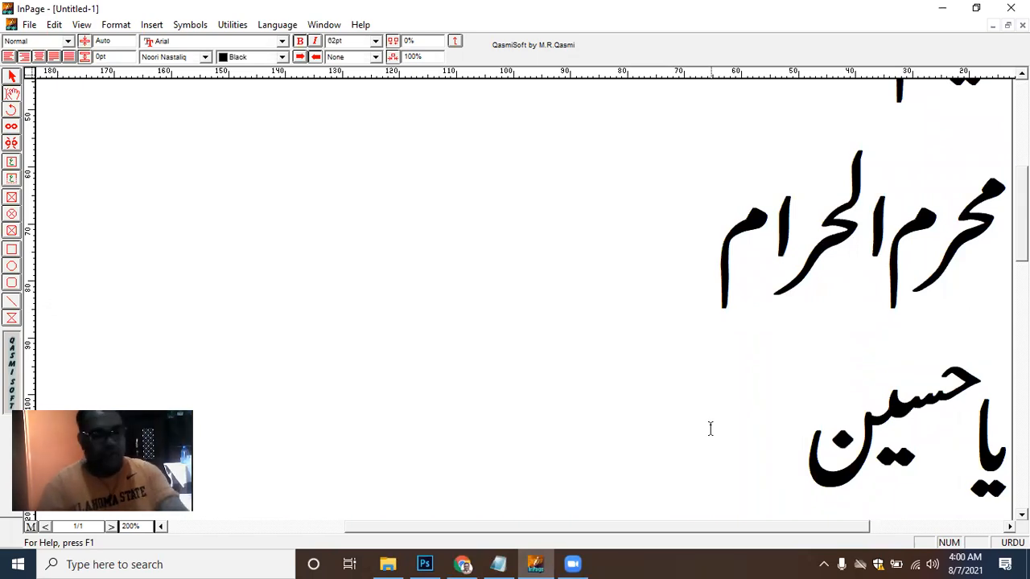
Step: Fit the whole page in view and enlarge all three lines of text to 126 pt
{"action": "key", "text": "ctrl+0"}
{"action": "key", "text": "ctrl+a"}
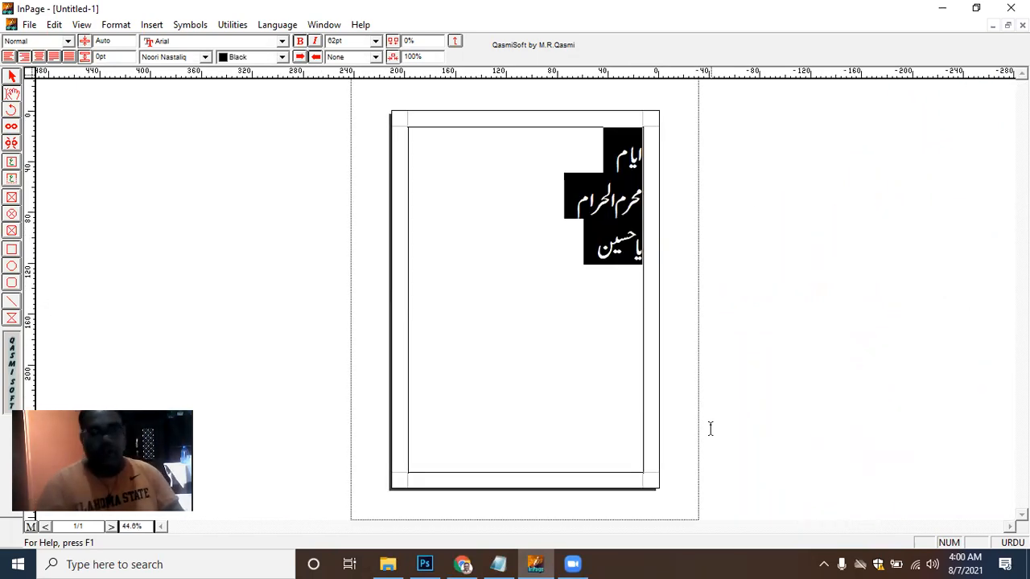
{"action": "key", "text": "F8"}
{"action": "key", "text": "F8"}
{"action": "key", "text": "F8"}
{"action": "key", "text": "F8"}
{"action": "key", "text": "F8"}
{"action": "key", "text": "F8"}
{"action": "key", "text": "F8"}
{"action": "key", "text": "F8"}
{"action": "key", "text": "F8"}
{"action": "key", "text": "F8"}
{"action": "key", "text": "F8"}
{"action": "key", "text": "F8"}
{"action": "key", "text": "F8"}
{"action": "key", "text": "F8"}
{"action": "key", "text": "F8"}
{"action": "key", "text": "F8"}
{"action": "key", "text": "F8"}
{"action": "key", "text": "F8"}
{"action": "key", "text": "F8"}
{"action": "key", "text": "F8"}
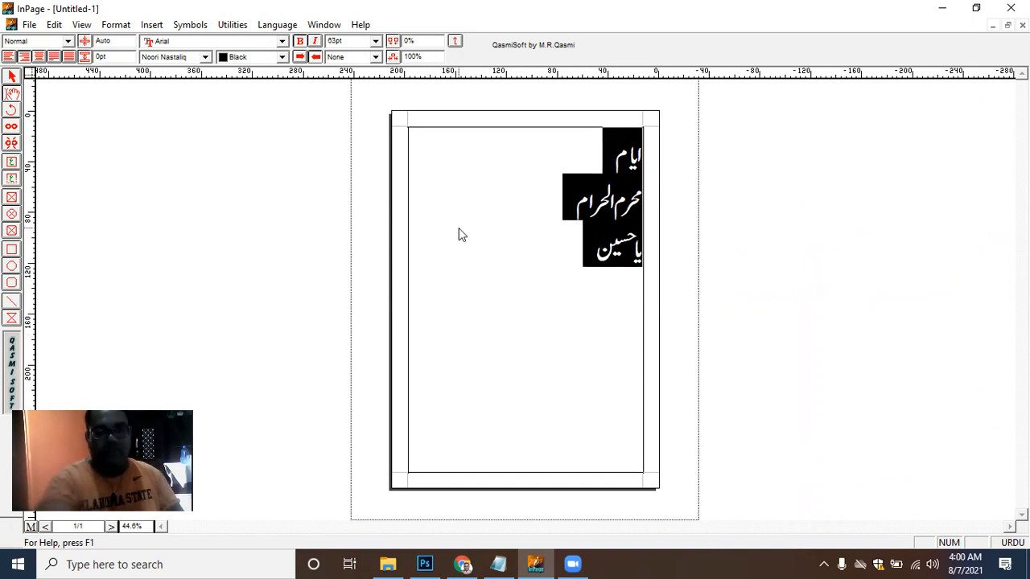
{"action": "key", "text": "F8"}
{"action": "key", "text": "F8"}
{"action": "key", "text": "F8"}
{"action": "key", "text": "F8"}
{"action": "key", "text": "F8"}
{"action": "key", "text": "F8"}
{"action": "key", "text": "F8"}
{"action": "key", "text": "F8"}
{"action": "key", "text": "F8"}
{"action": "key", "text": "F8"}
{"action": "key", "text": "F8"}
{"action": "key", "text": "F8"}
{"action": "key", "text": "F8"}
{"action": "key", "text": "F8"}
{"action": "key", "text": "F8"}
{"action": "key", "text": "F8"}
{"action": "key", "text": "F8"}
{"action": "key", "text": "F8"}
{"action": "key", "text": "F8"}
{"action": "key", "text": "F8"}
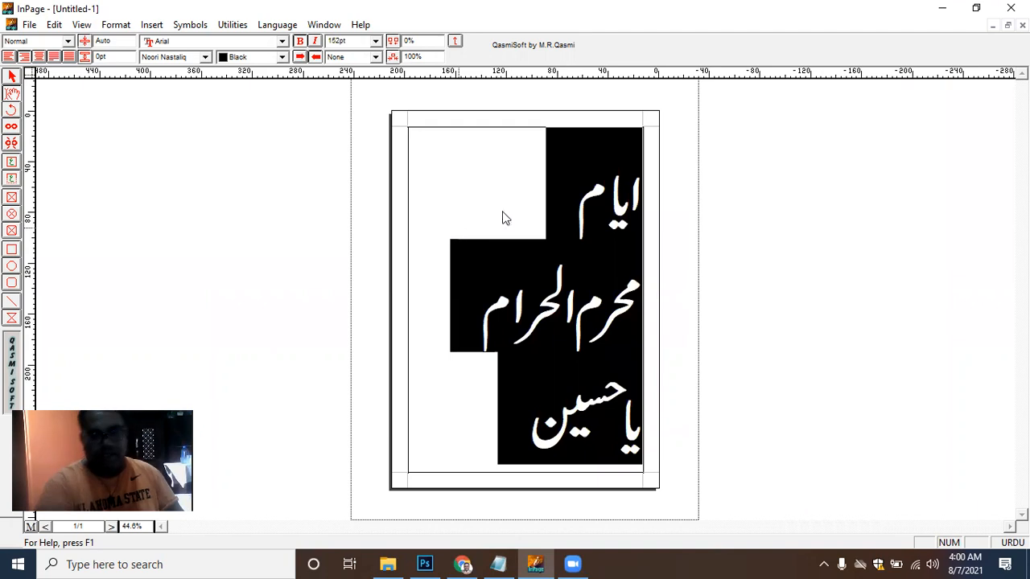
{"action": "key", "text": "F7"}
{"action": "key", "text": "F7"}
{"action": "key", "text": "F7"}
{"action": "key", "text": "F7"}
{"action": "key", "text": "F7"}
{"action": "key", "text": "F7"}
{"action": "key", "text": "F7"}
{"action": "key", "text": "F7"}
{"action": "key", "text": "F7"}
{"action": "key", "text": "F7"}
{"action": "key", "text": "F7"}
{"action": "key", "text": "F7"}
{"action": "key", "text": "F7"}
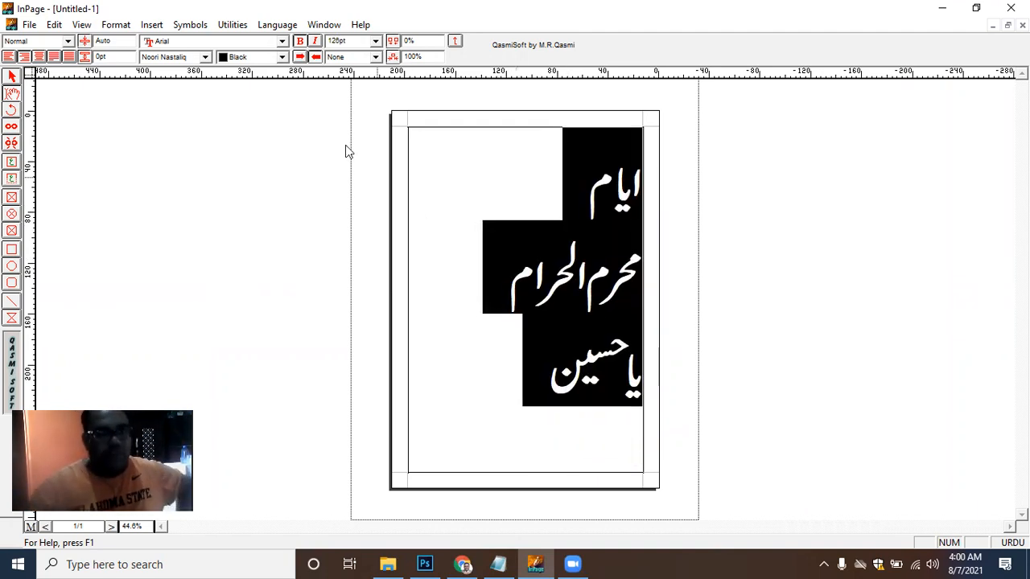
Step: Apply the Bombay Black font to all of the Urdu text
{"action": "left_click", "coordinate": [206, 58]}
{"action": "left_click", "coordinate": [283, 95]}
{"action": "left_click", "coordinate": [284, 95]}
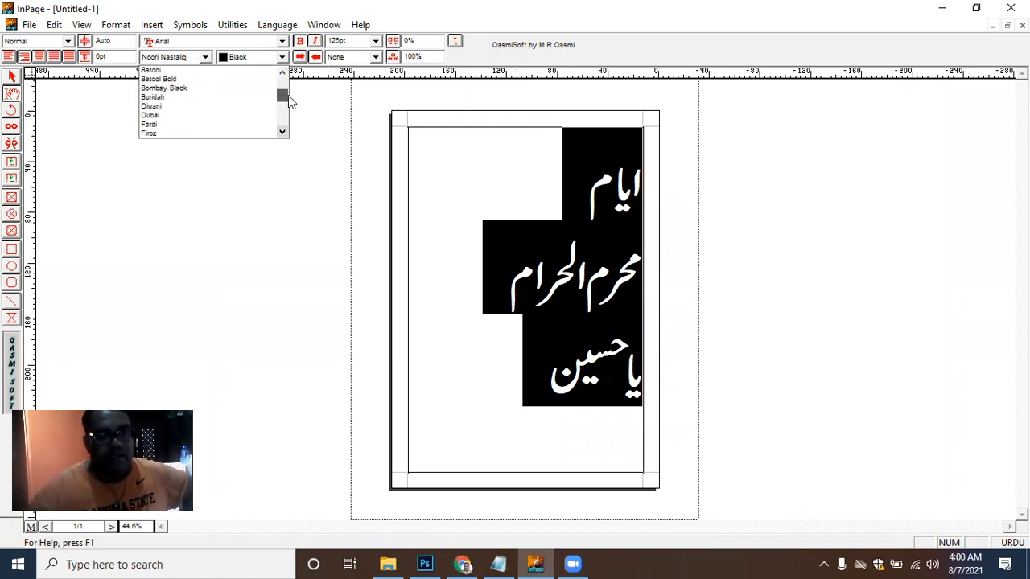
{"action": "left_click", "coordinate": [246, 88]}
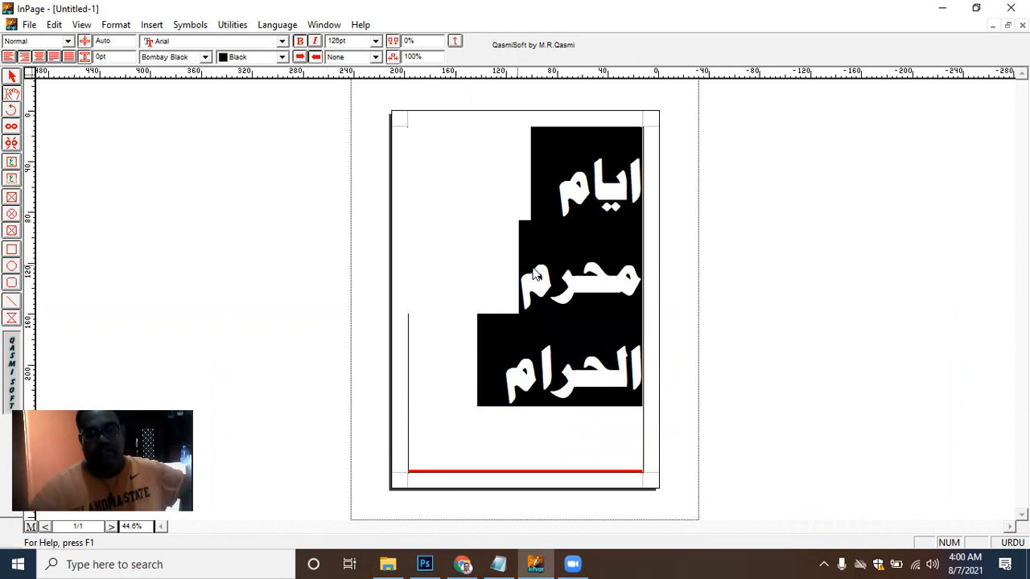
Step: Reduce all of the Urdu text to 105 pt so that "محرم الحرام" fits on one line
{"action": "left_click", "coordinate": [375, 40]}
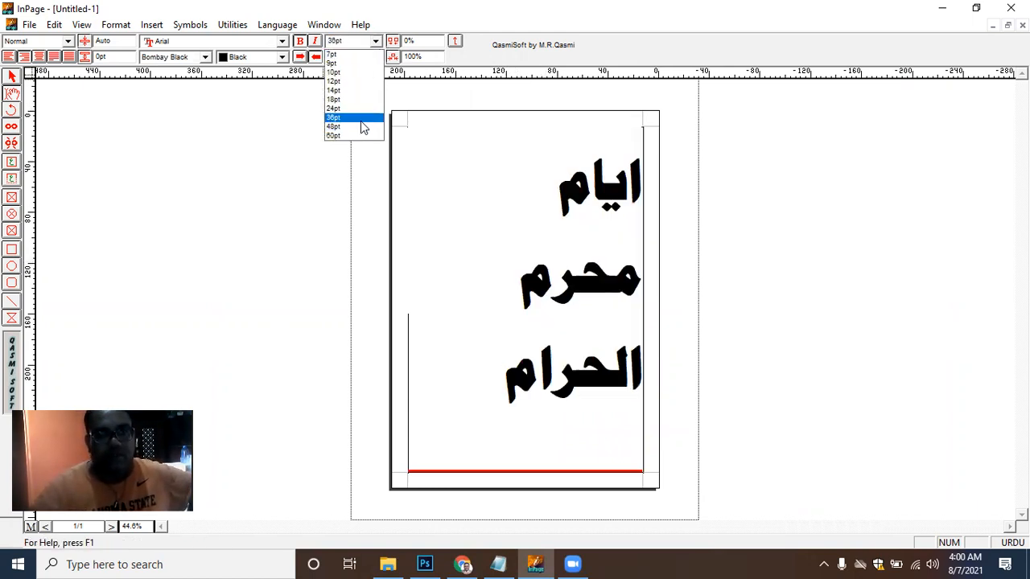
{"action": "left_click", "coordinate": [361, 121]}
{"action": "key", "text": "F12"}
{"action": "key", "text": "F12"}
{"action": "key", "text": "F12"}
{"action": "key", "text": "F12"}
{"action": "key", "text": "F12"}
{"action": "key", "text": "F12"}
{"action": "key", "text": "F12"}
{"action": "key", "text": "F12"}
{"action": "key", "text": "F12"}
{"action": "key", "text": "F12"}
{"action": "key", "text": "F12"}
{"action": "key", "text": "F12"}
{"action": "key", "text": "F12"}
{"action": "key", "text": "F12"}
{"action": "key", "text": "F12"}
{"action": "key", "text": "F12"}
{"action": "key", "text": "F12"}
{"action": "key", "text": "F12"}
{"action": "key", "text": "F12"}
{"action": "key", "text": "F12"}
{"action": "key", "text": "F12"}
{"action": "key", "text": "F12"}
{"action": "key", "text": "F12"}
{"action": "key", "text": "F12"}
{"action": "key", "text": "F12"}
{"action": "key", "text": "F12"}
{"action": "key", "text": "F12"}
{"action": "key", "text": "F12"}
{"action": "key", "text": "F12"}
{"action": "key", "text": "F12"}
{"action": "key", "text": "F12"}
{"action": "key", "text": "F12"}
{"action": "key", "text": "F12"}
{"action": "key", "text": "F12"}
{"action": "key", "text": "F12"}
{"action": "key", "text": "F12"}
{"action": "key", "text": "F12"}
{"action": "key", "text": "F12"}
{"action": "key", "text": "F12"}
{"action": "key", "text": "F12"}
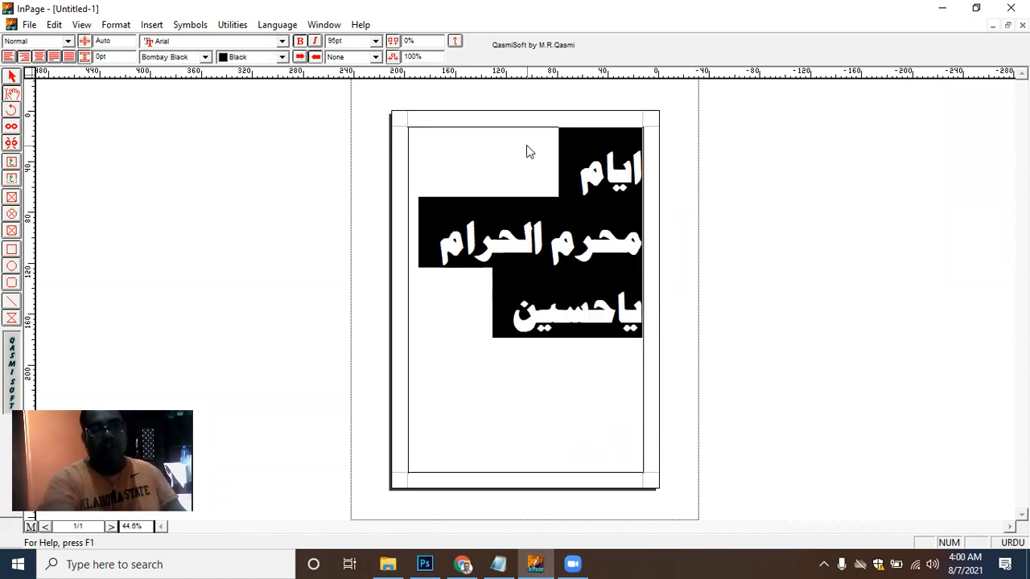
{"action": "key", "text": "F12"}
{"action": "key", "text": "F12"}
{"action": "key", "text": "F12"}
{"action": "key", "text": "F12"}
{"action": "key", "text": "F12"}
{"action": "key", "text": "F12"}
{"action": "key", "text": "F12"}
{"action": "key", "text": "F12"}
{"action": "key", "text": "F12"}
{"action": "key", "text": "F12"}
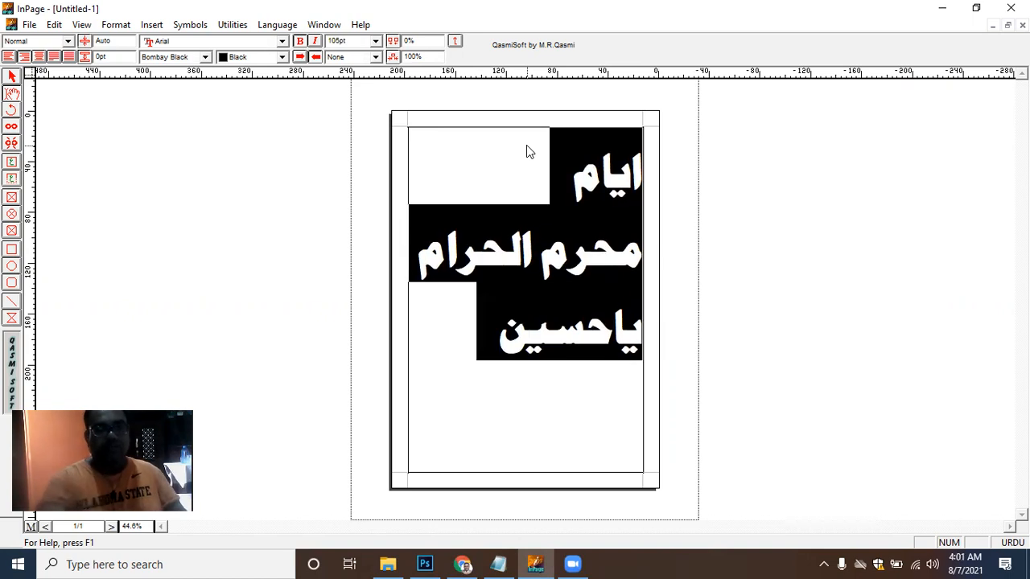
{"action": "left_click", "coordinate": [550, 171]}
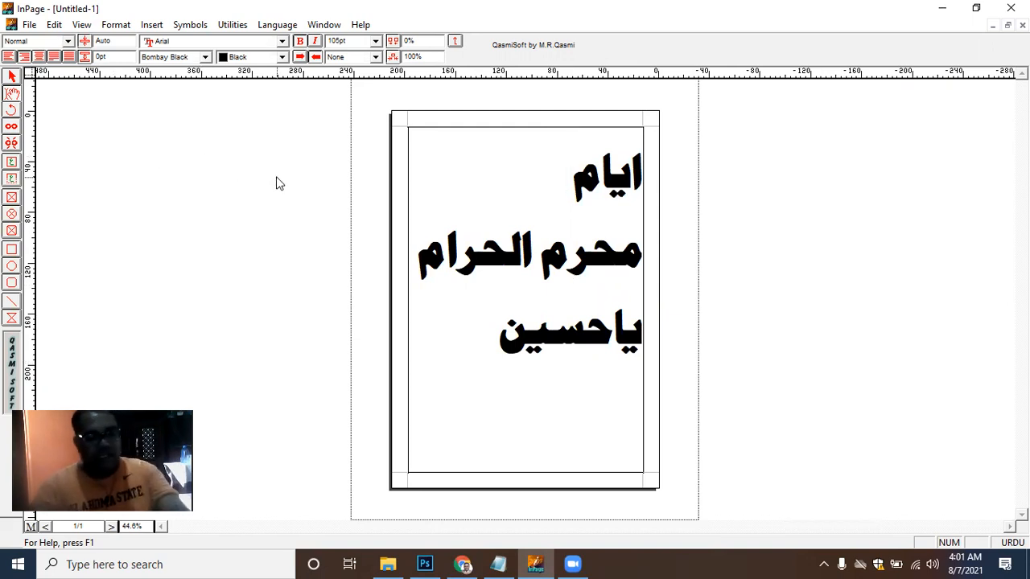
Step: Export page 1 to the Downloads folder as an Encapsulated PostScript file named muharam
{"action": "key", "text": "ctrl+1"}
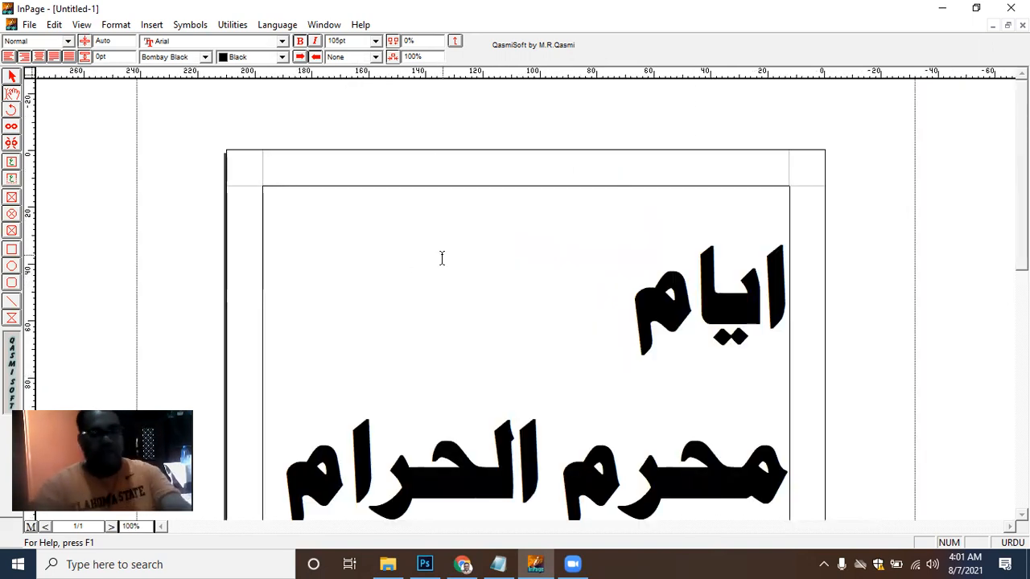
{"action": "key", "text": "ctrl+0"}
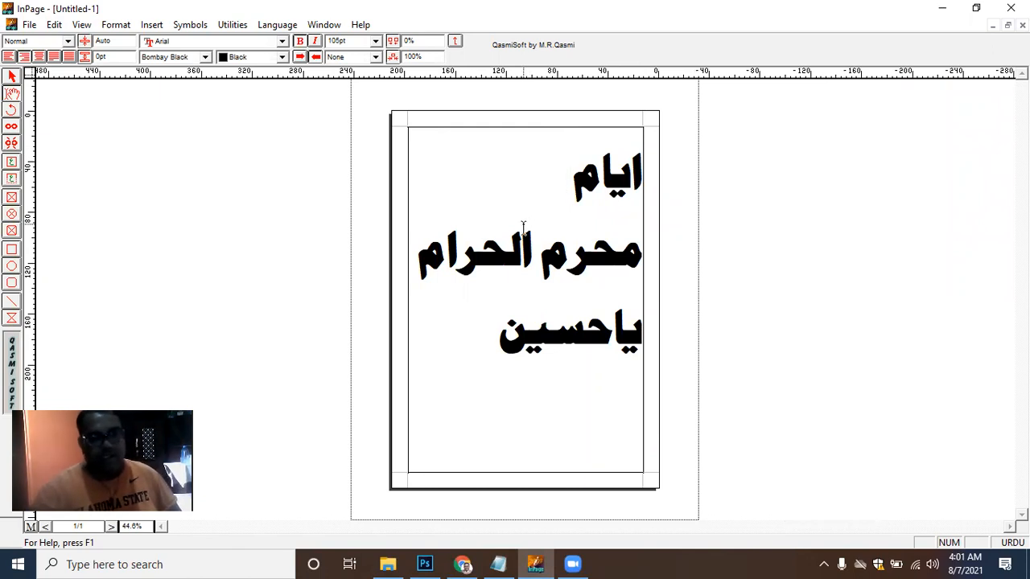
{"action": "left_click", "coordinate": [29, 25]}
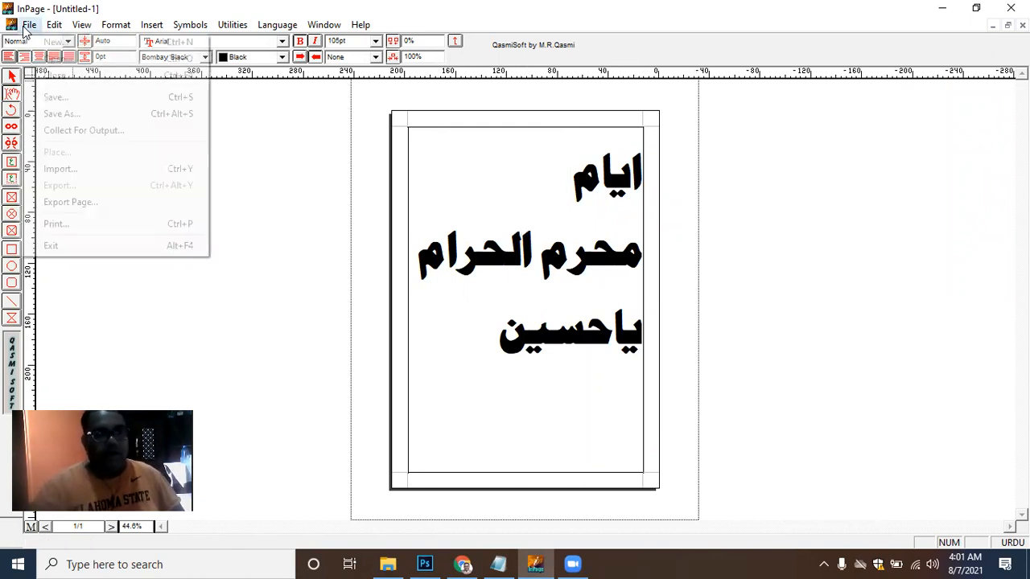
{"action": "left_click", "coordinate": [80, 203]}
{"action": "left_click", "coordinate": [582, 259]}
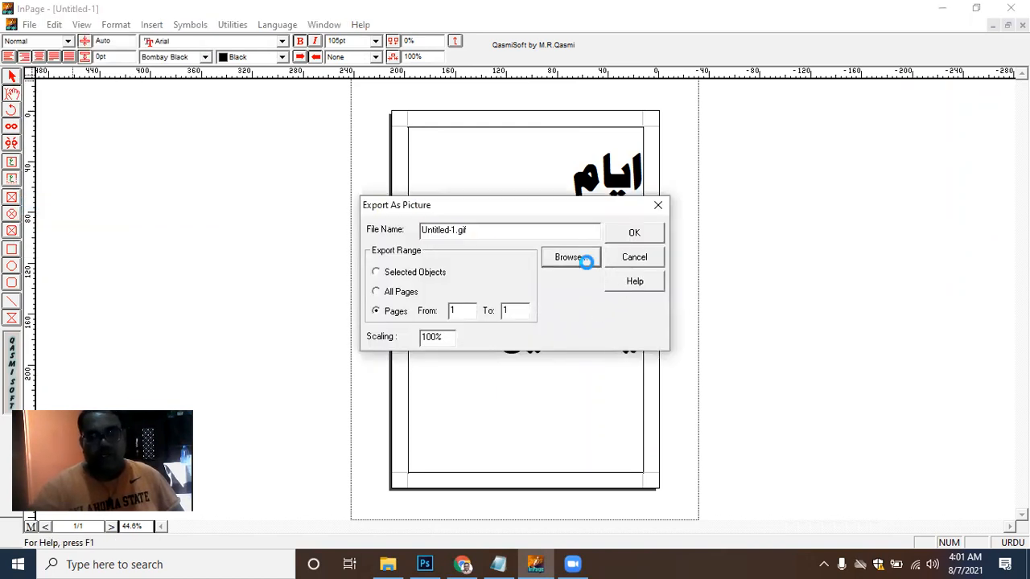
{"action": "left_click", "coordinate": [570, 357]}
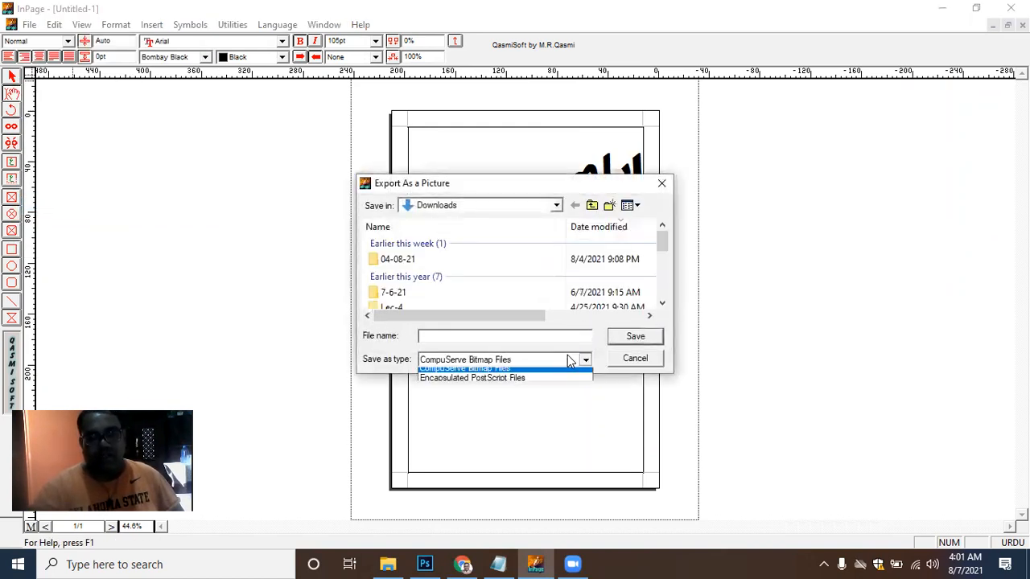
{"action": "left_click", "coordinate": [554, 383]}
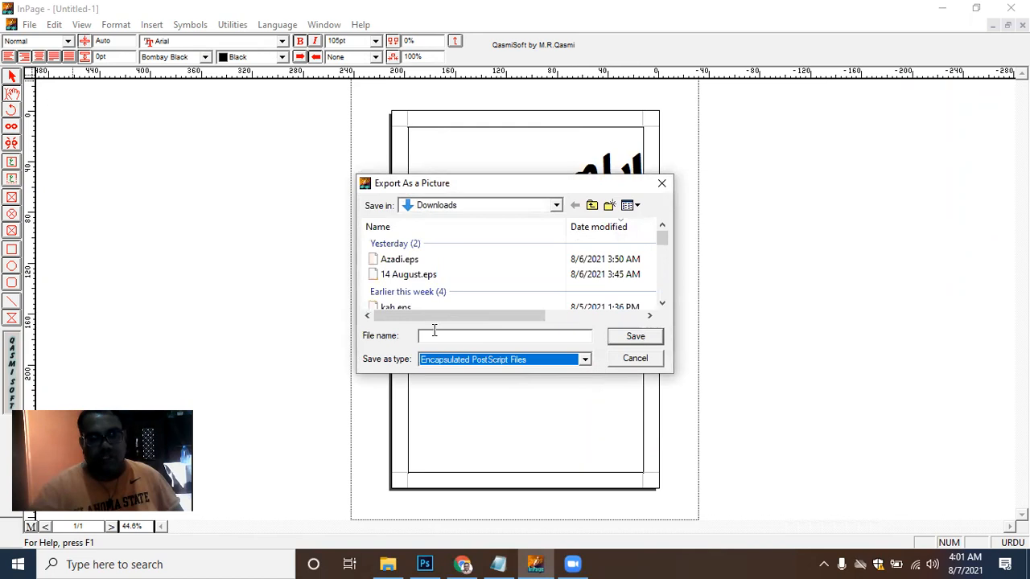
{"action": "left_click", "coordinate": [433, 330]}
{"action": "type", "text": "muharam"}
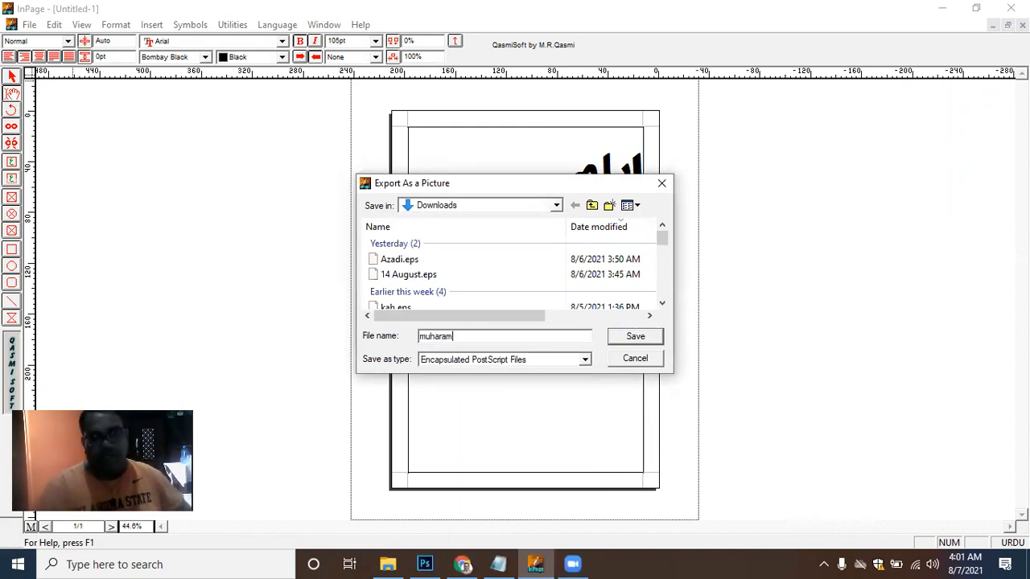
{"action": "left_click", "coordinate": [617, 336]}
{"action": "left_click", "coordinate": [635, 233]}
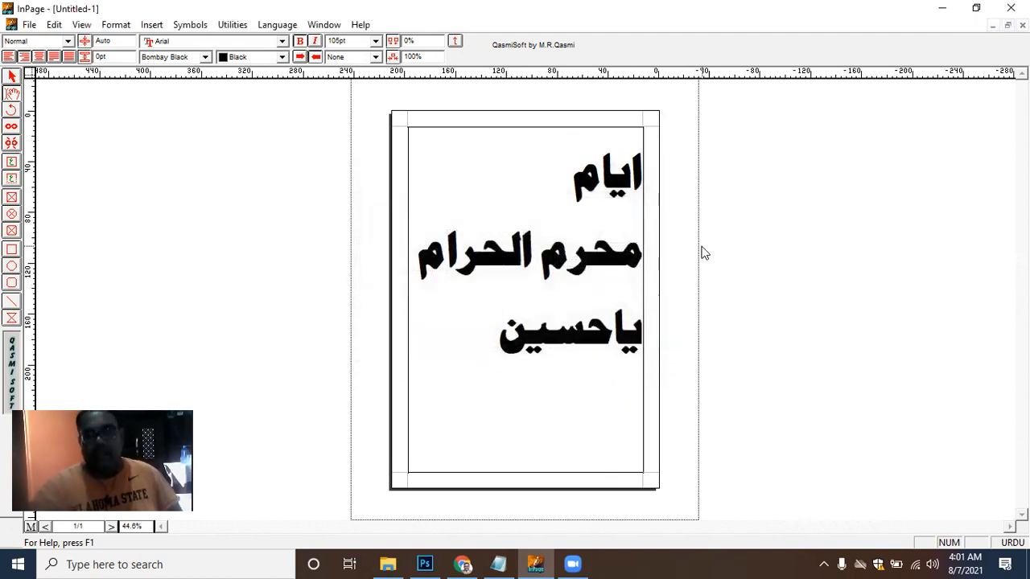
Step: Switch to Photoshop and open the exported muharam EPS file from the Downloads folder
{"action": "key", "text": "super+d"}
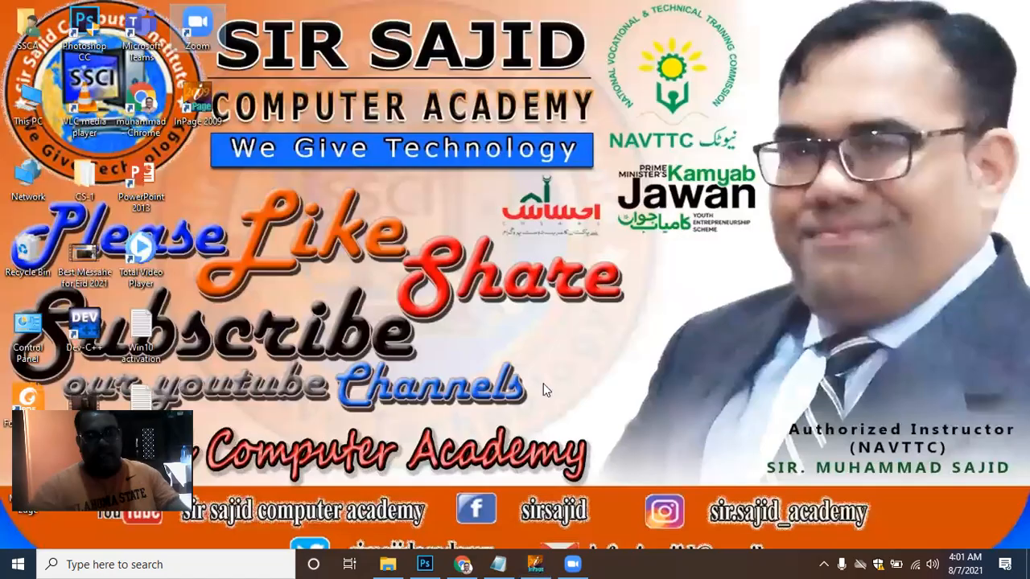
{"action": "left_click", "coordinate": [425, 564]}
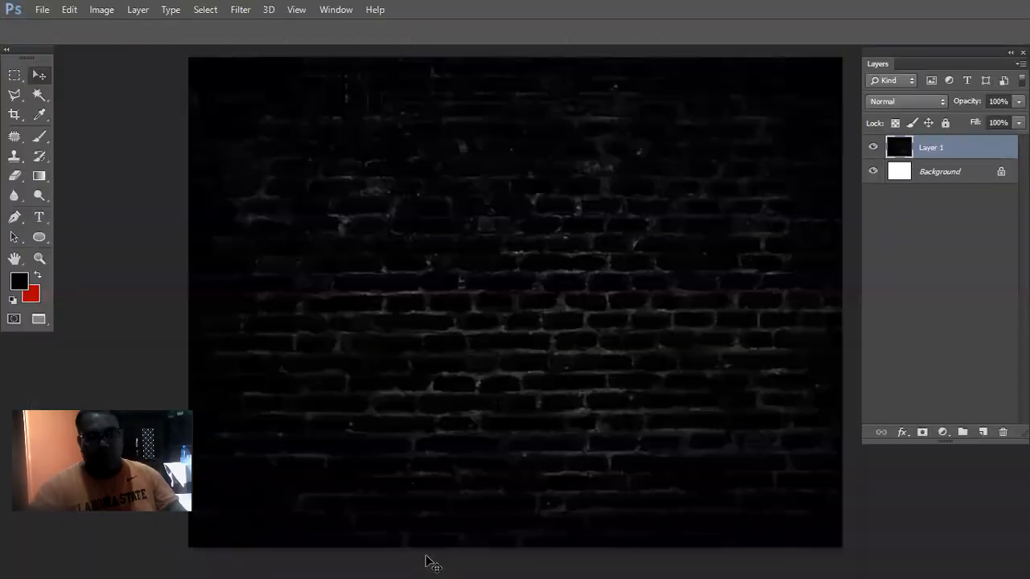
{"action": "left_click", "coordinate": [41, 10]}
{"action": "left_click", "coordinate": [77, 44]}
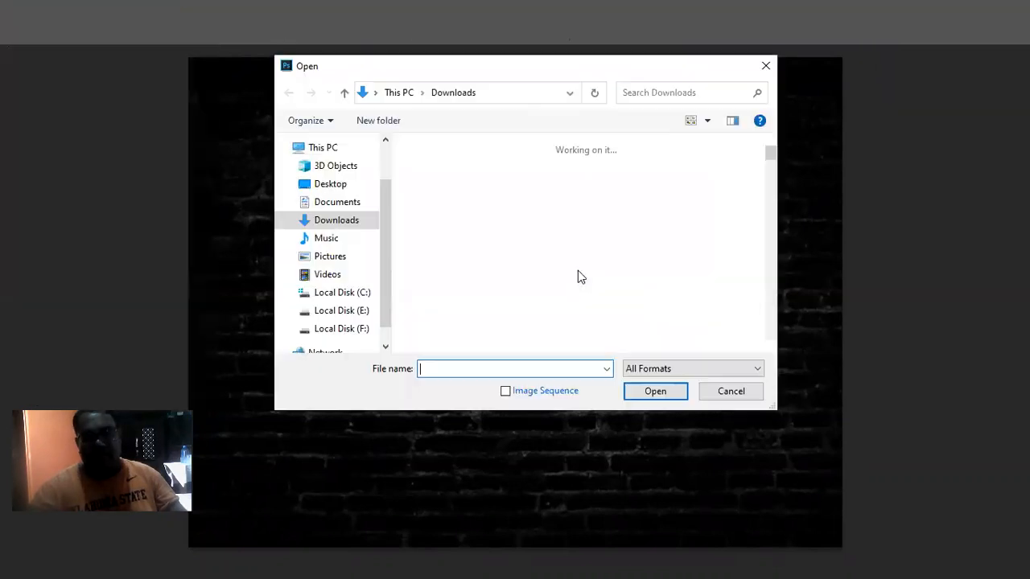
{"action": "double_click", "coordinate": [449, 214]}
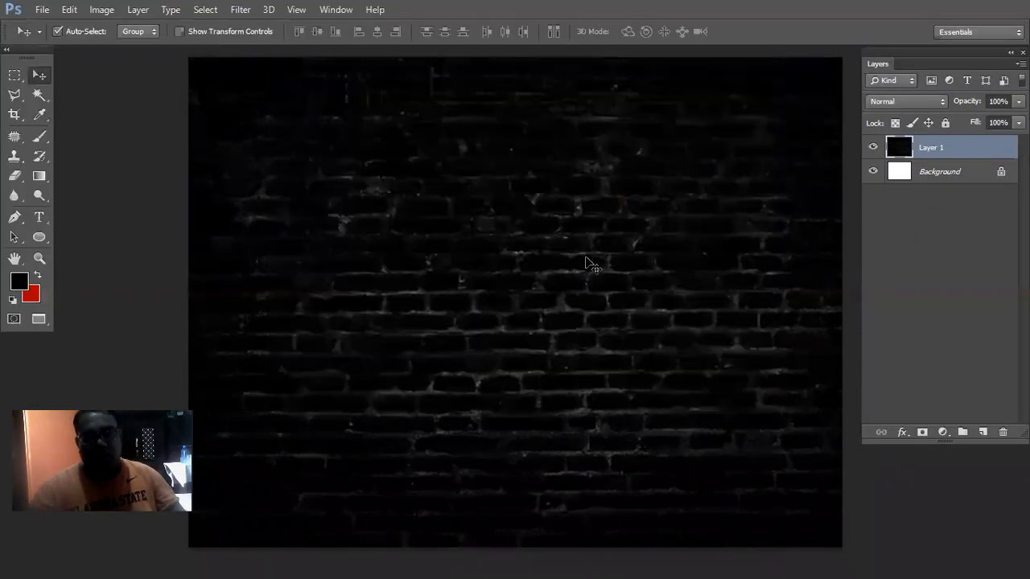
{"action": "left_click", "coordinate": [619, 164]}
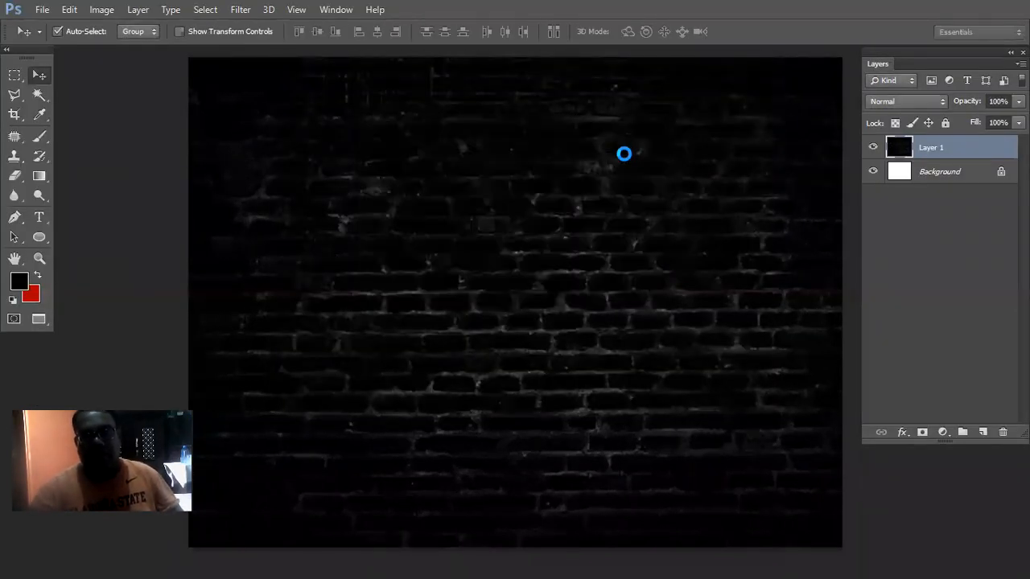
{"action": "key", "text": "ctrl+plus"}
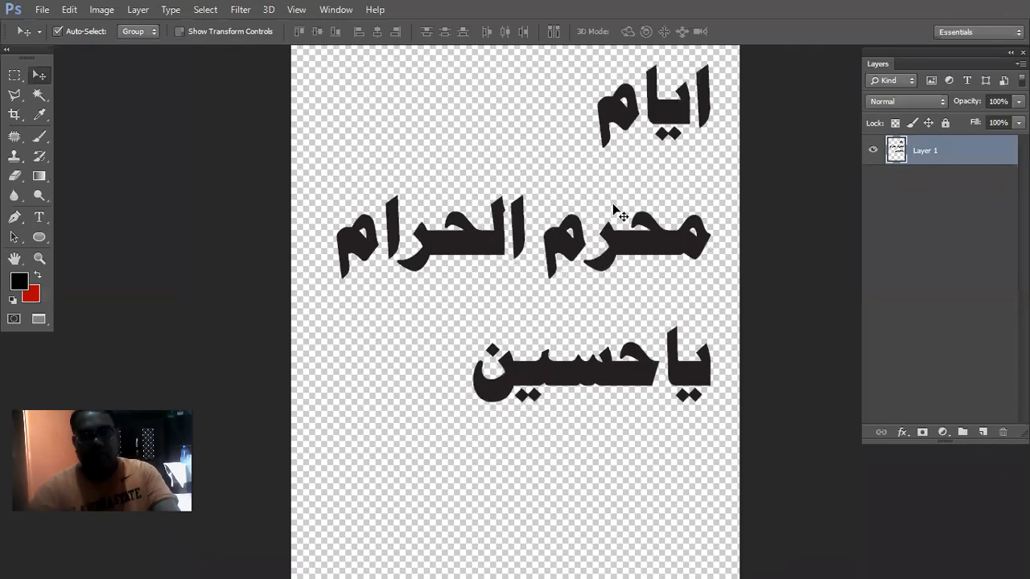
{"action": "left_click", "coordinate": [14, 74]}
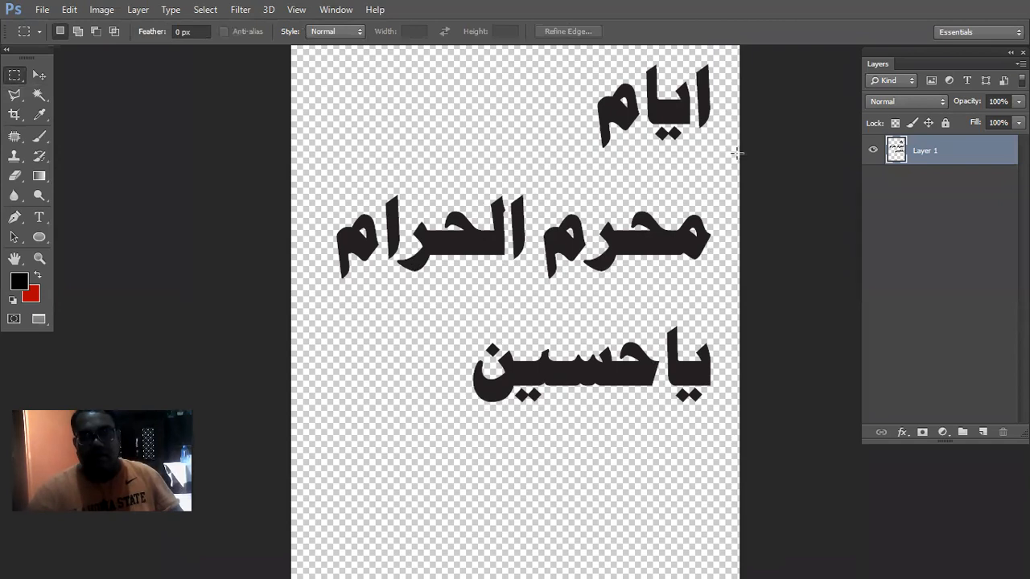
{"action": "left_click_drag", "start_coordinate": [737, 154], "coordinate": [582, 62]}
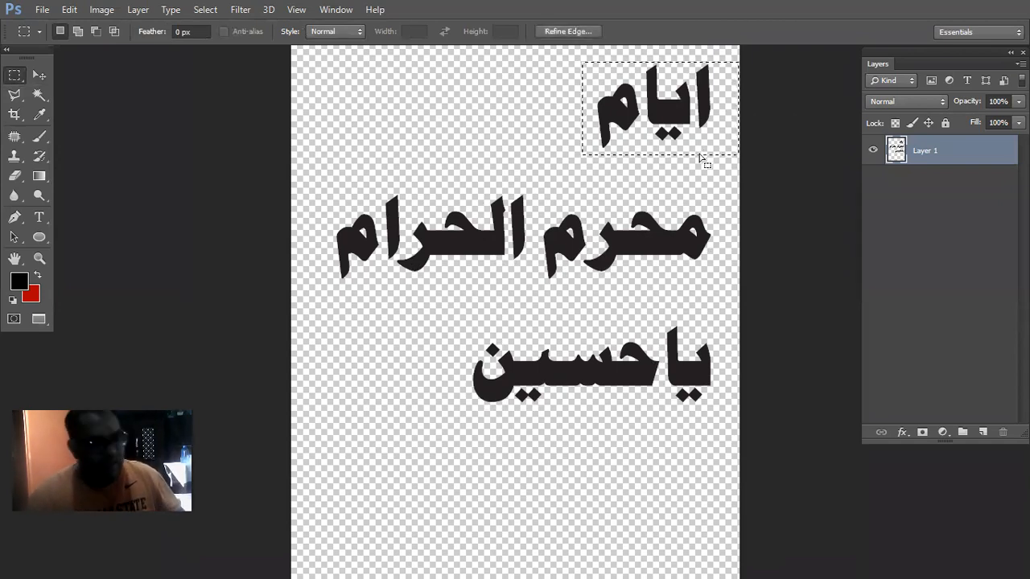
{"action": "left_click", "coordinate": [603, 143]}
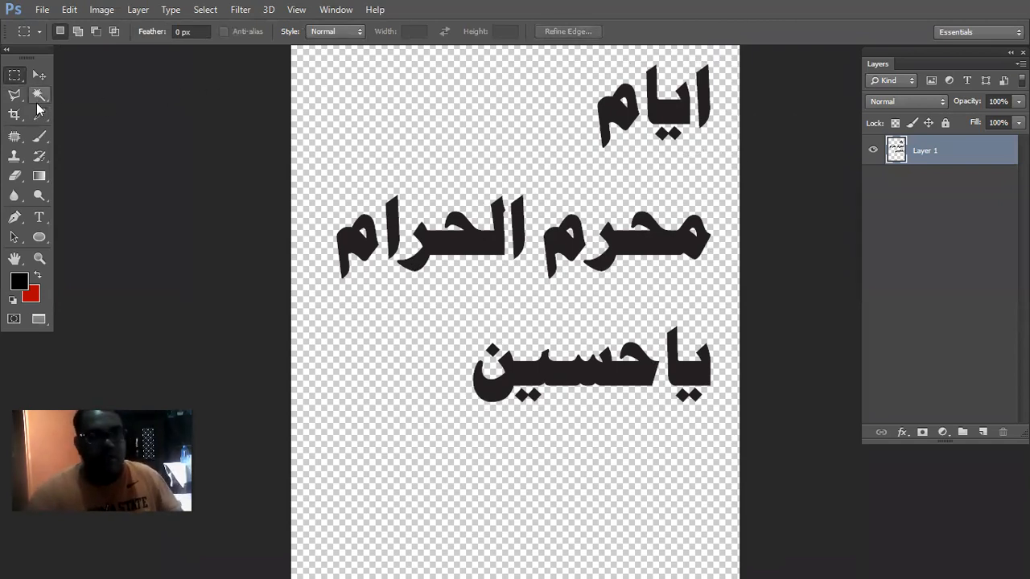
Step: Select every letter and dot of the word "ایام" with the Magic Wand tool
{"action": "left_click", "coordinate": [39, 95]}
{"action": "left_click", "coordinate": [657, 111]}
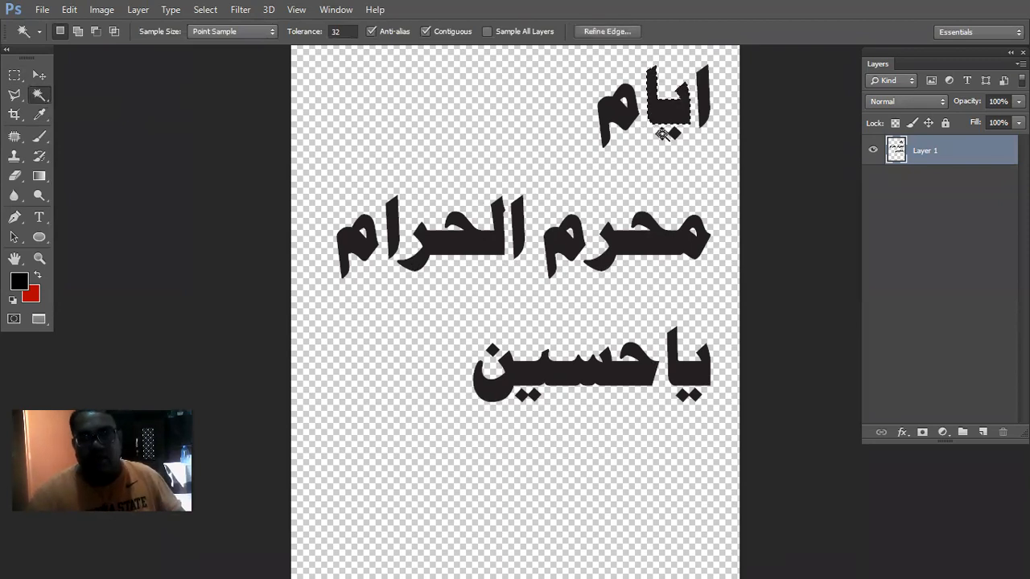
{"action": "key", "text": "shift"}
{"action": "left_click", "coordinate": [706, 112], "text": "shift"}
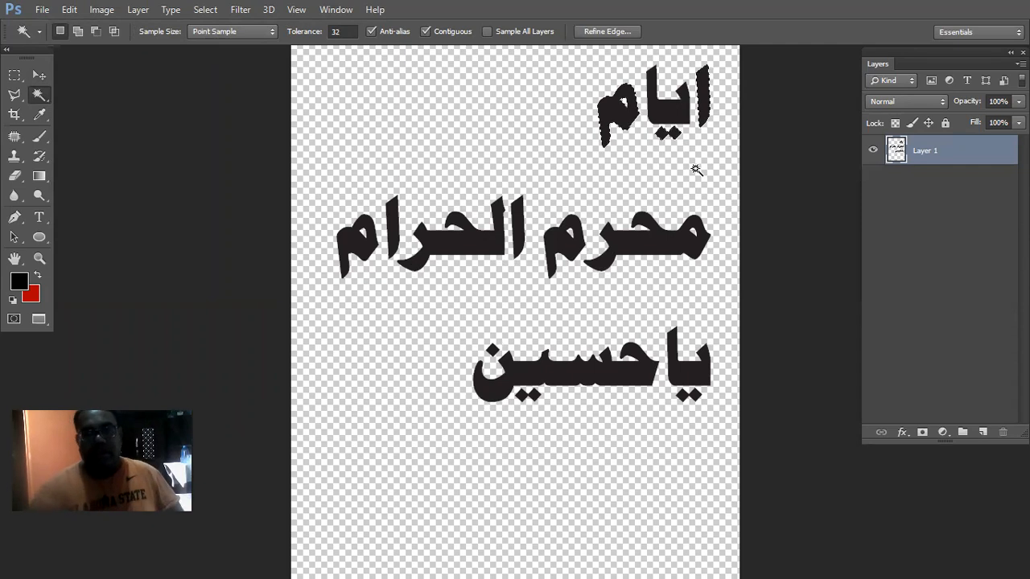
{"action": "left_click", "coordinate": [666, 118], "text": "shift"}
{"action": "left_click", "coordinate": [673, 133], "text": "shift"}
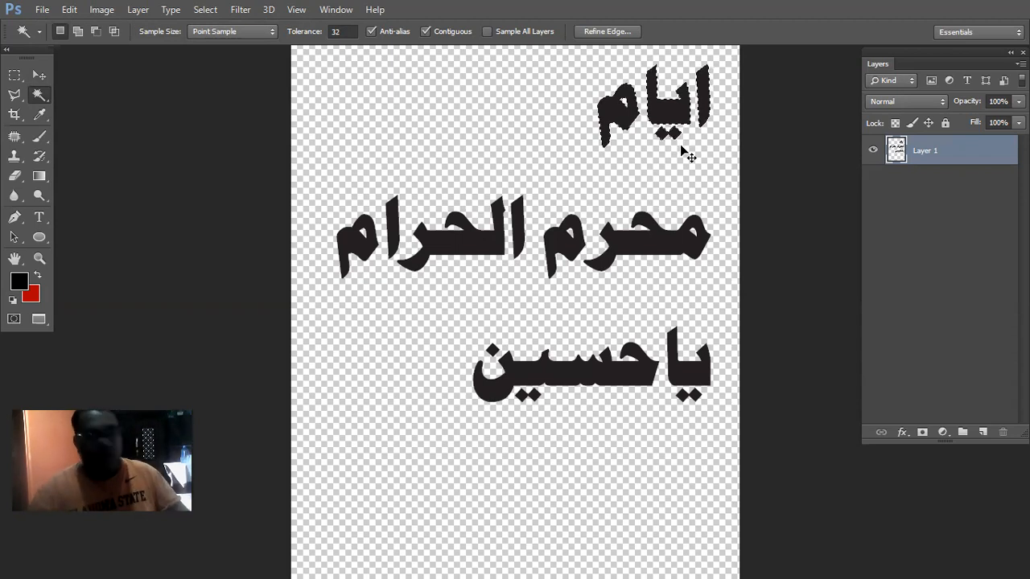
Step: Paste a copy of the selected word "ایام" onto the brick wall image, closing the imported text document
{"action": "key", "text": "ctrl+w"}
{"action": "left_click", "coordinate": [524, 235]}
{"action": "key", "text": "ctrl+v"}
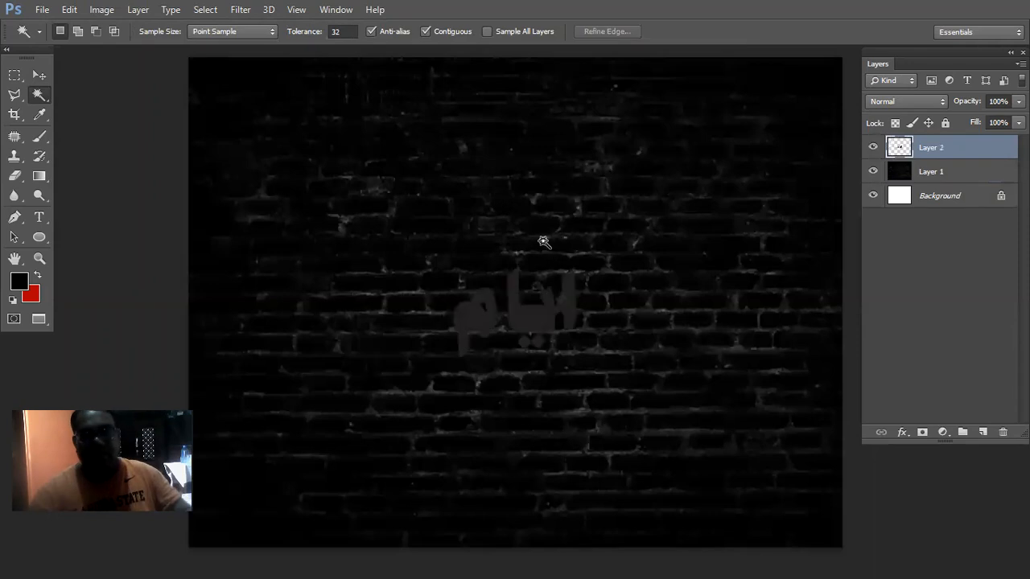
Step: Fill the pasted word "ایام" with the black foreground color and clear the selection
{"action": "left_click", "coordinate": [899, 149], "text": "ctrl"}
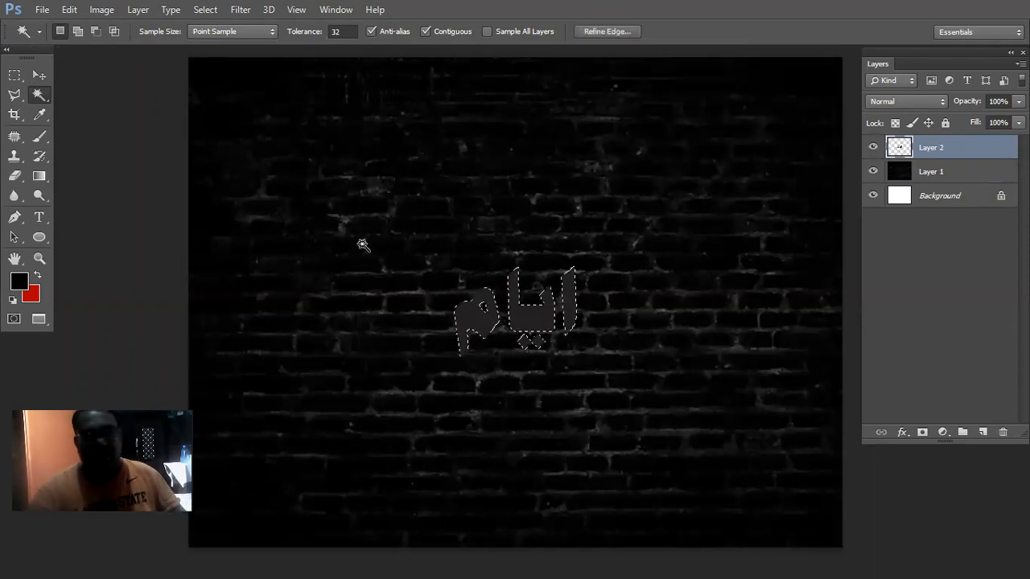
{"action": "key", "text": "alt+BackSpace"}
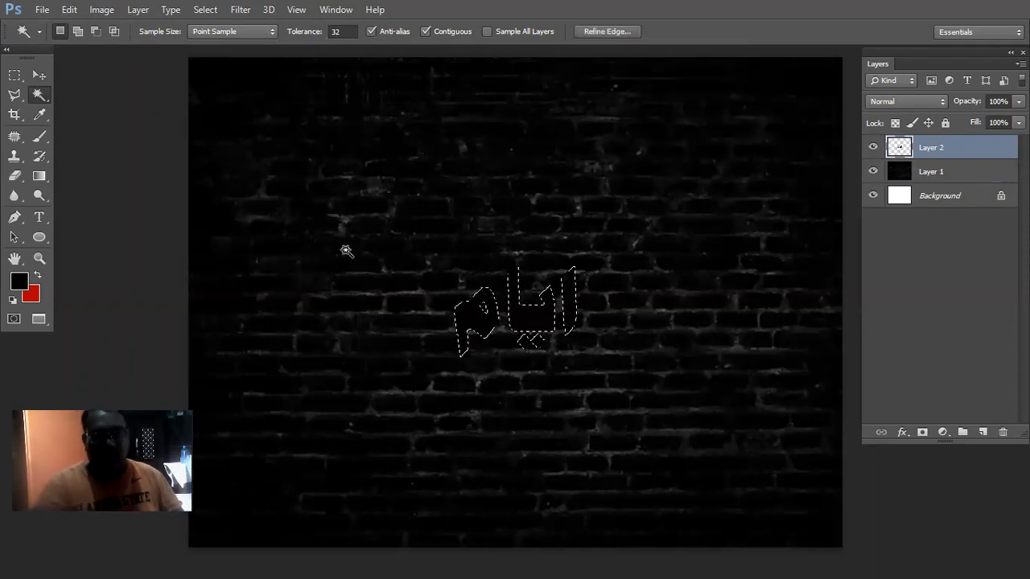
{"action": "key", "text": "ctrl+d"}
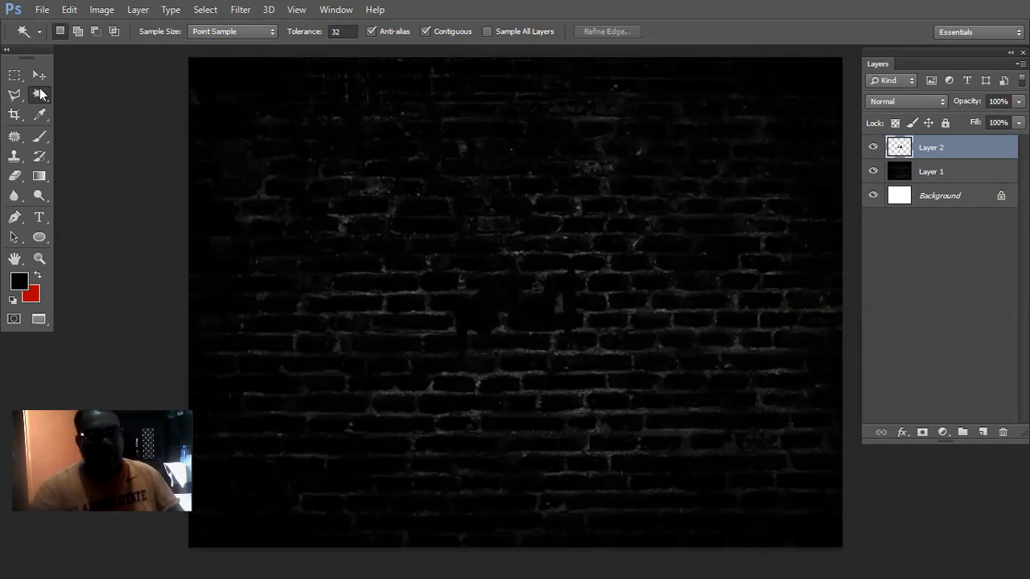
Step: Place the word "ایام" in the upper-right corner of the brick wall and enlarge it slightly with Free Transform
{"action": "key", "text": "v"}
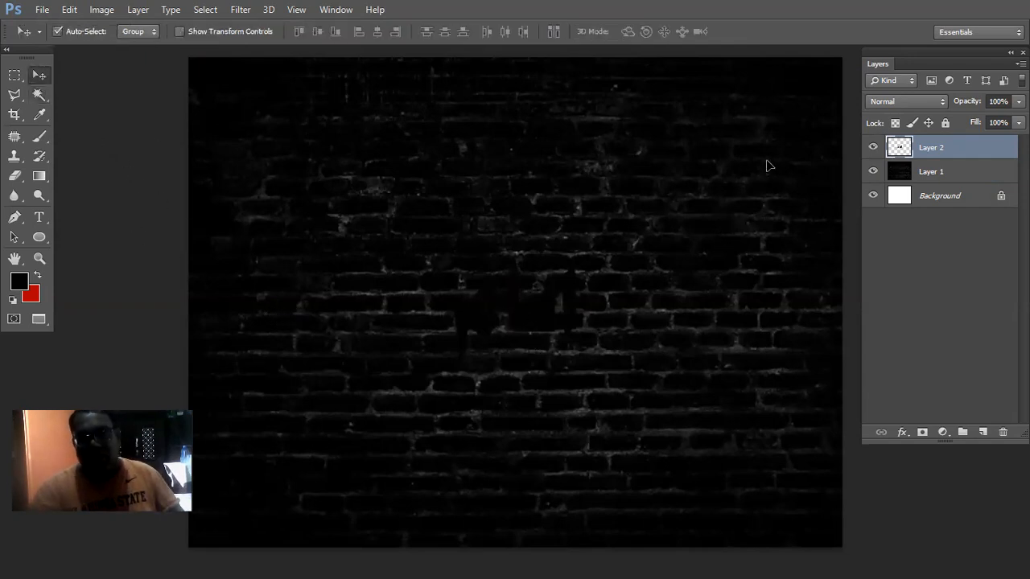
{"action": "key", "text": "ctrl+t"}
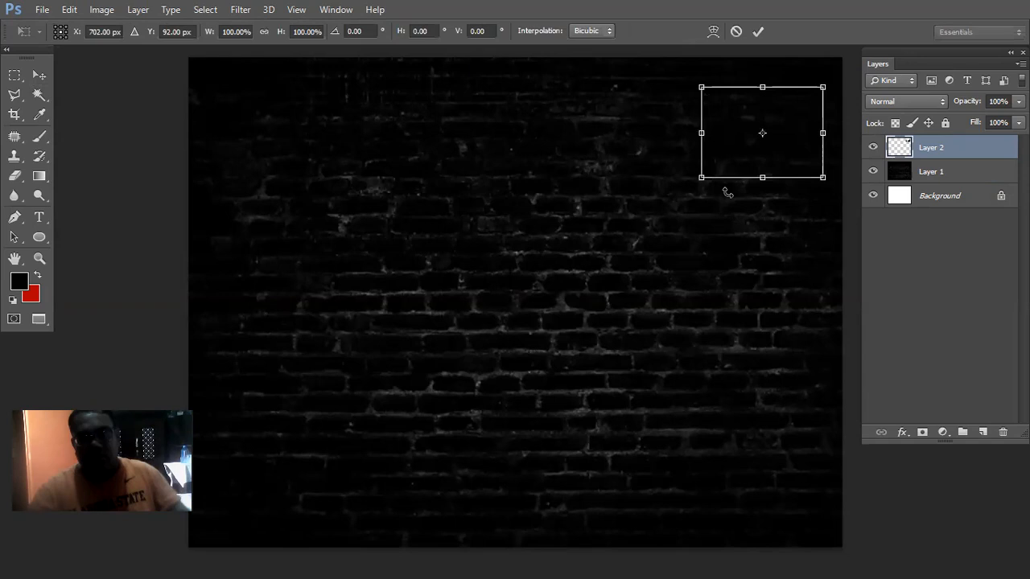
{"action": "mouse_move", "coordinate": [689, 201]}
{"action": "left_mouse_down"}
{"action": "mouse_move", "coordinate": [667, 214]}
{"action": "mouse_move", "coordinate": [691, 216]}
{"action": "left_mouse_up"}
{"action": "key", "text": "Return"}
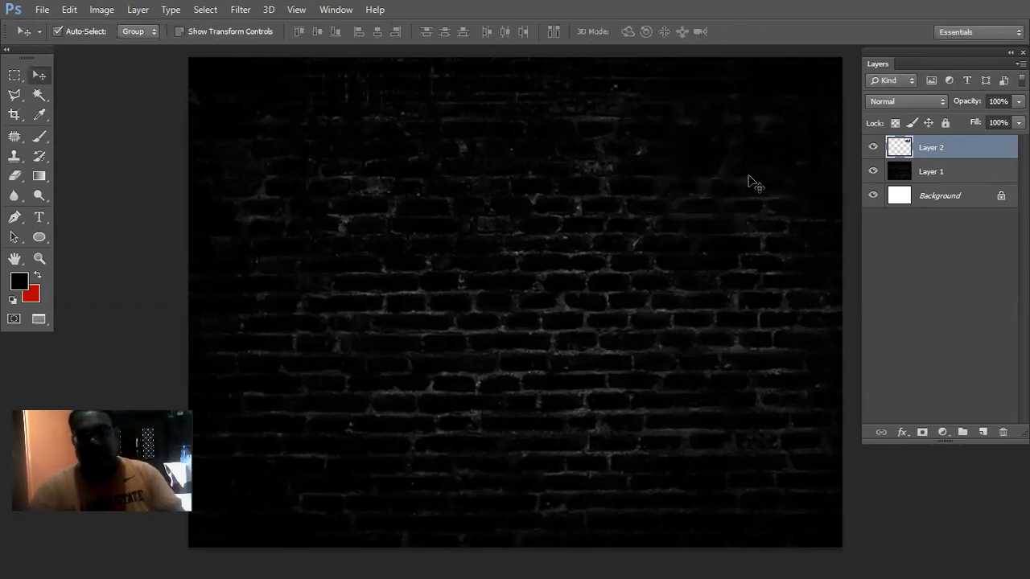
Step: Add a Bevel & Emboss effect to the word "ایام" on Layer 2, keeping the word in view beside the layer style settings
{"action": "right_click", "coordinate": [972, 149]}
{"action": "left_click", "coordinate": [692, 83]}
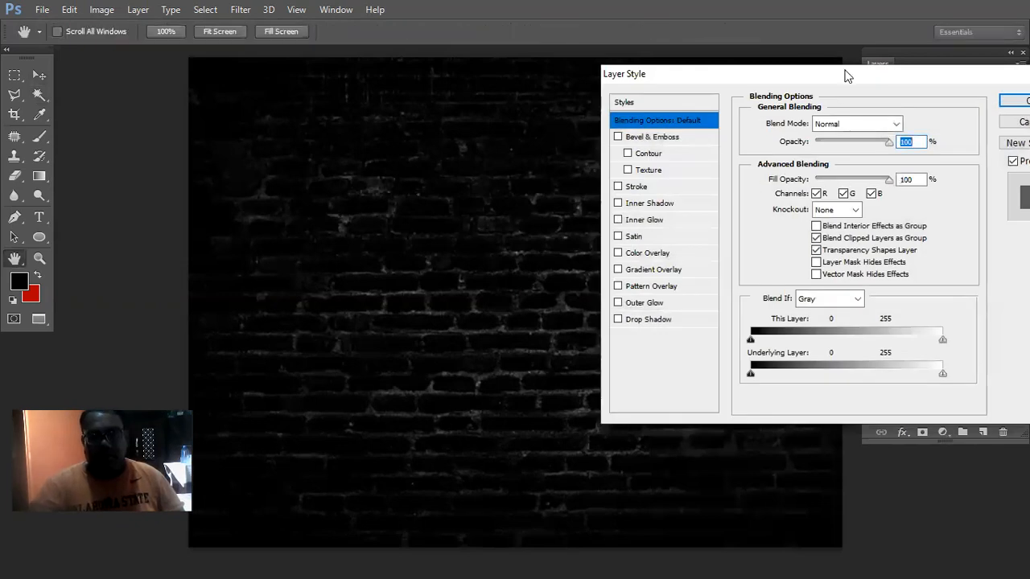
{"action": "left_click_drag", "start_coordinate": [845, 75], "coordinate": [622, 277]}
{"action": "left_click", "coordinate": [440, 340]}
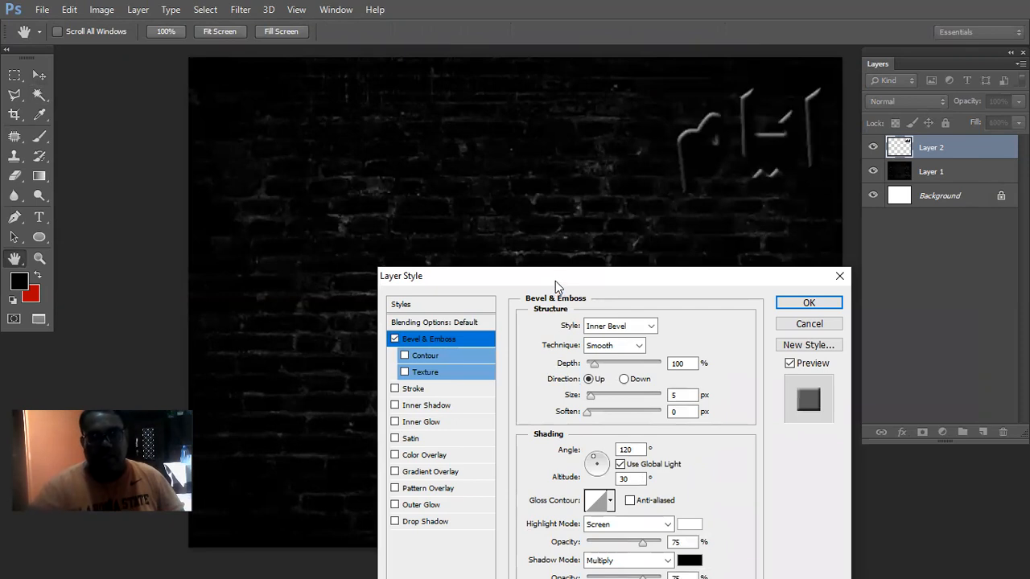
{"action": "left_click_drag", "start_coordinate": [555, 281], "coordinate": [535, 239]}
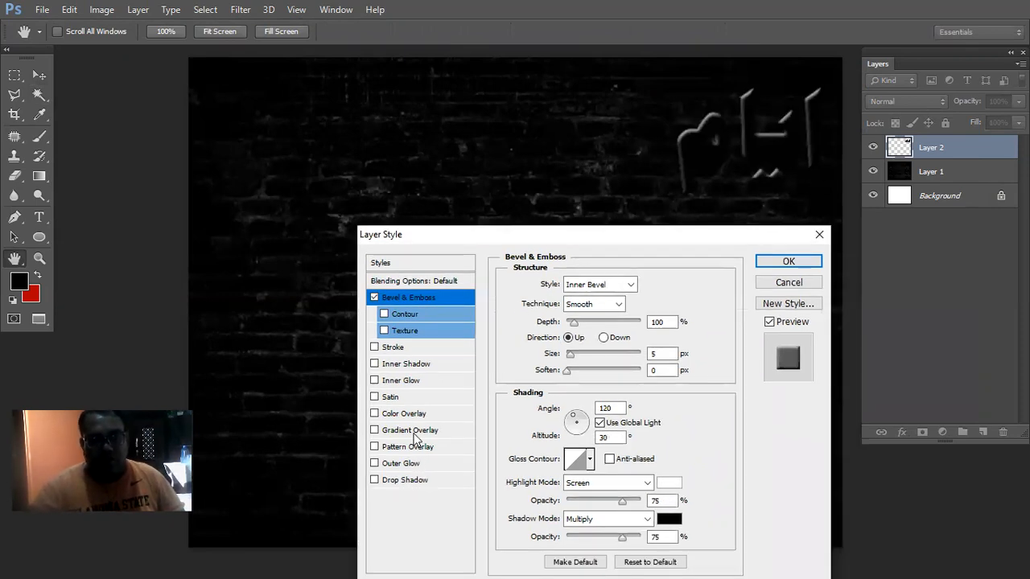
Step: Add a white (ffffff) drop shadow in Normal blend mode to the word, offset at an angle of 74° and a distance of 7 px
{"action": "left_click", "coordinate": [412, 483]}
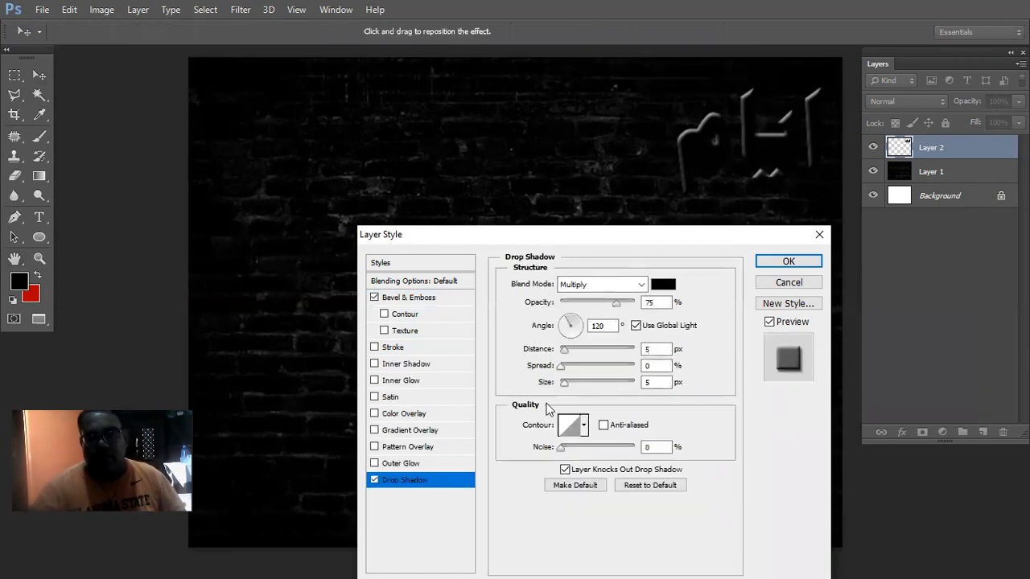
{"action": "left_click", "coordinate": [595, 284]}
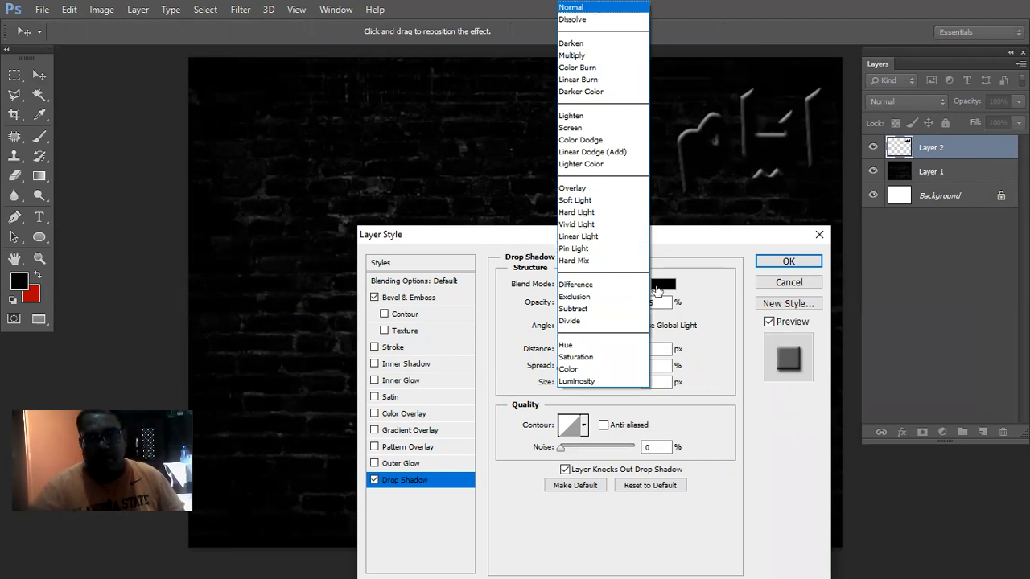
{"action": "left_click", "coordinate": [600, 7]}
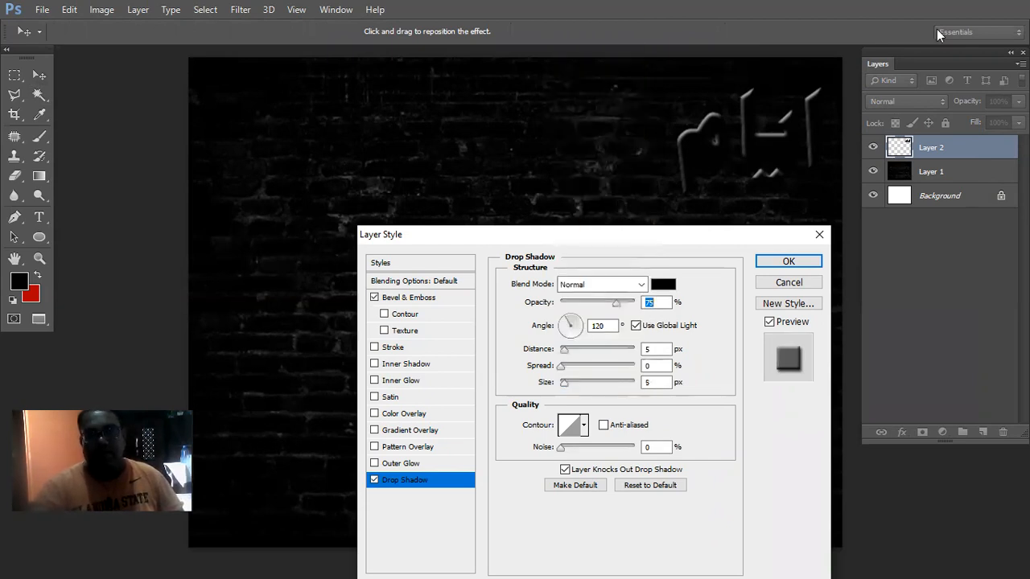
{"action": "left_click", "coordinate": [661, 284]}
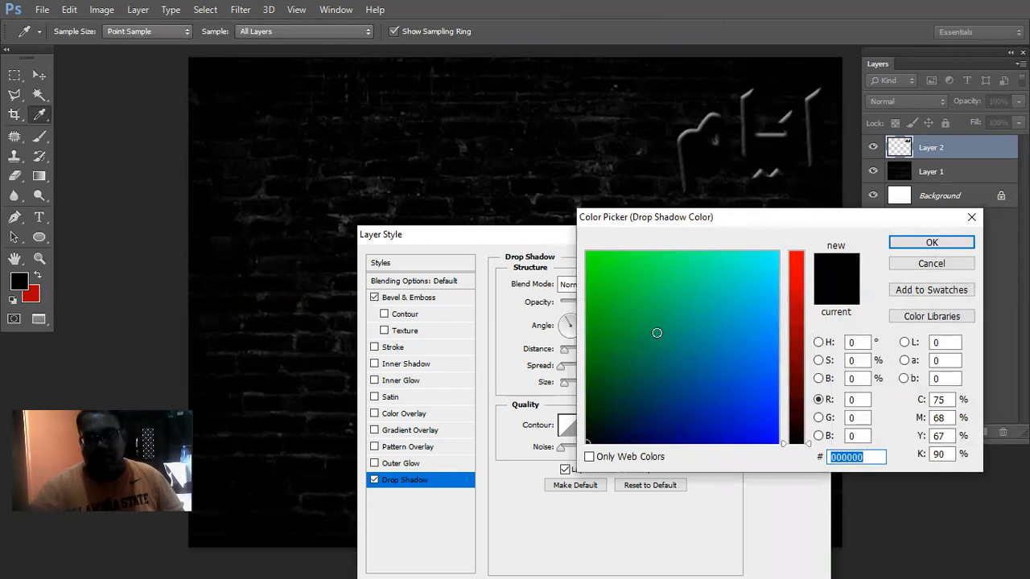
{"action": "left_click", "coordinate": [831, 342]}
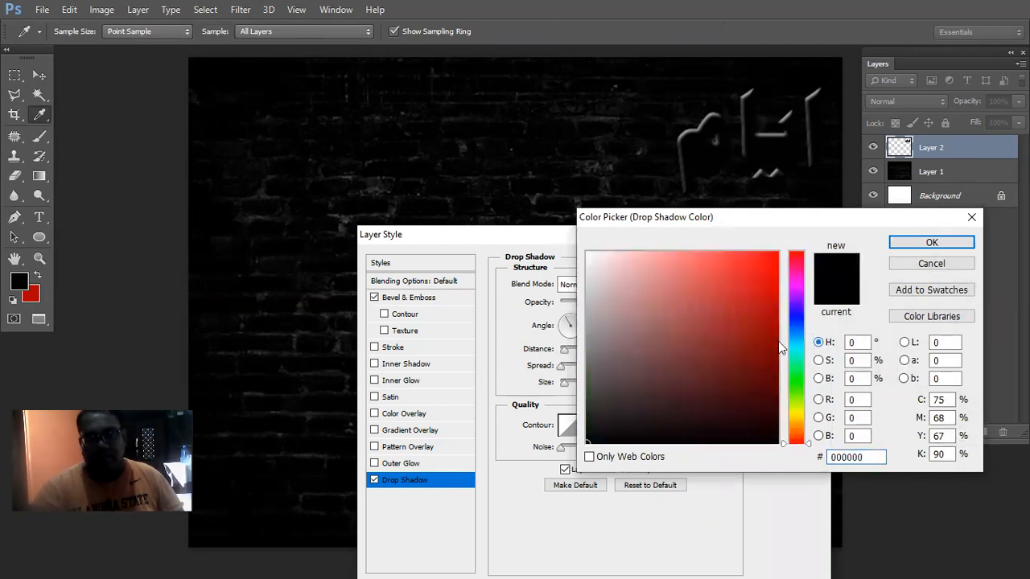
{"action": "type", "text": "ffffff"}
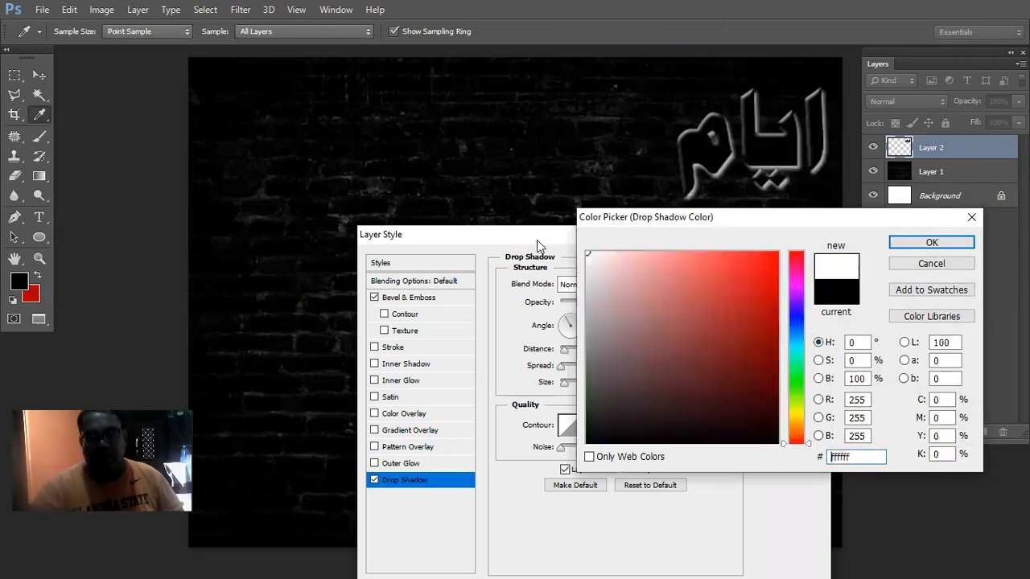
{"action": "left_click", "coordinate": [931, 242]}
{"action": "left_click_drag", "start_coordinate": [711, 182], "coordinate": [713, 183]}
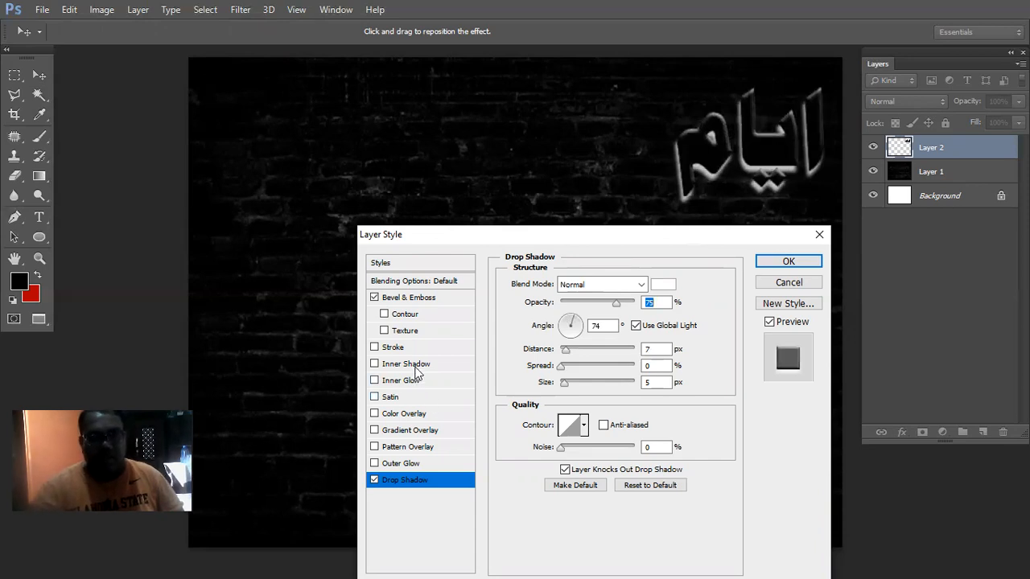
Step: Add a bright red (f80808) stroke around the word "ایام"
{"action": "left_click", "coordinate": [394, 346]}
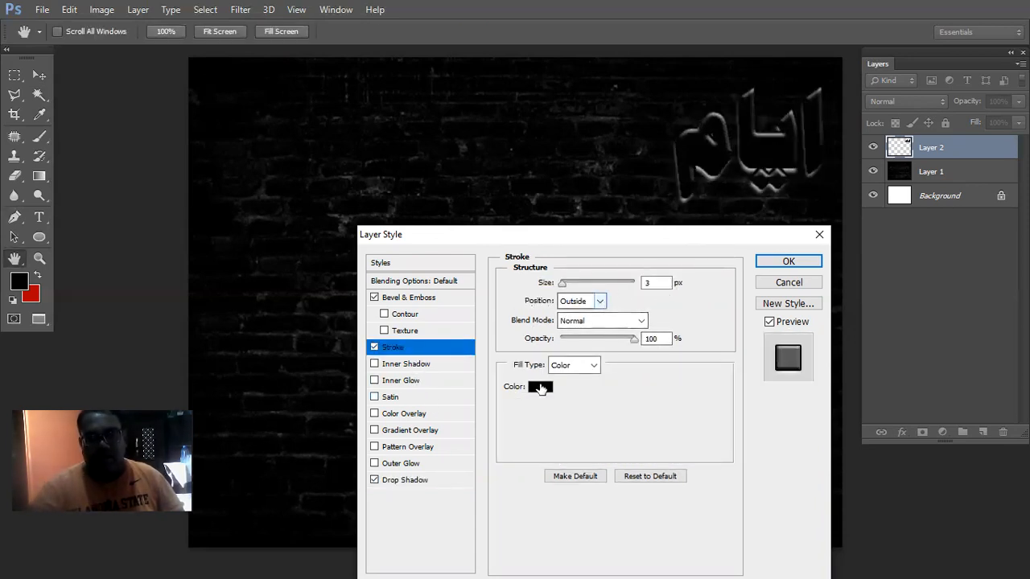
{"action": "left_click", "coordinate": [540, 387]}
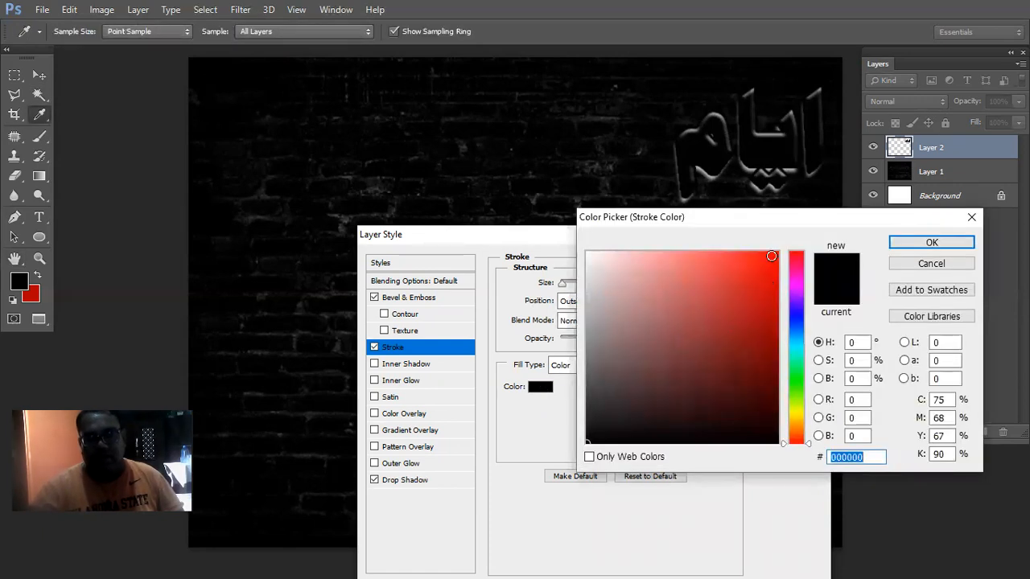
{"action": "left_click", "coordinate": [772, 256]}
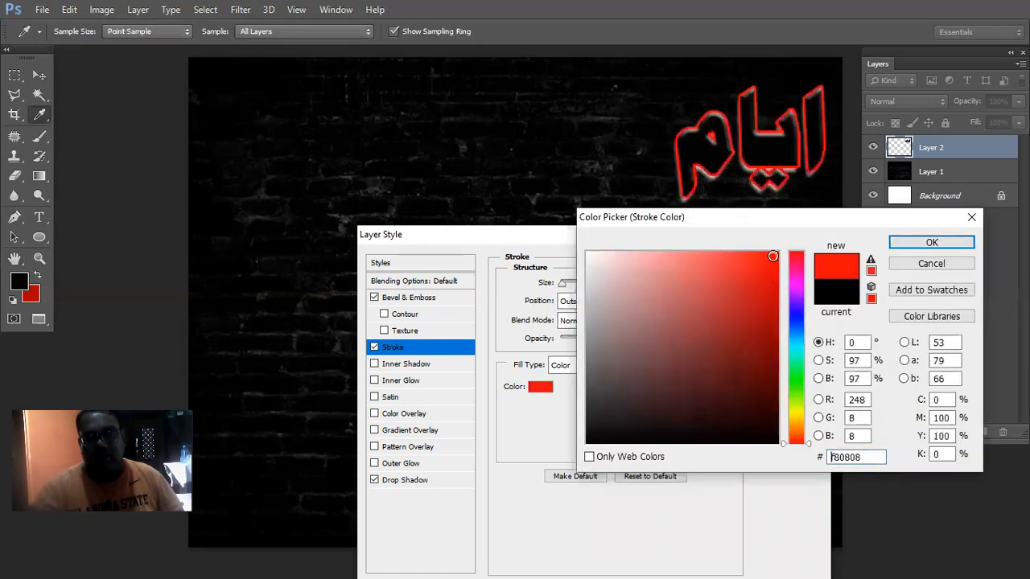
{"action": "left_click", "coordinate": [920, 244]}
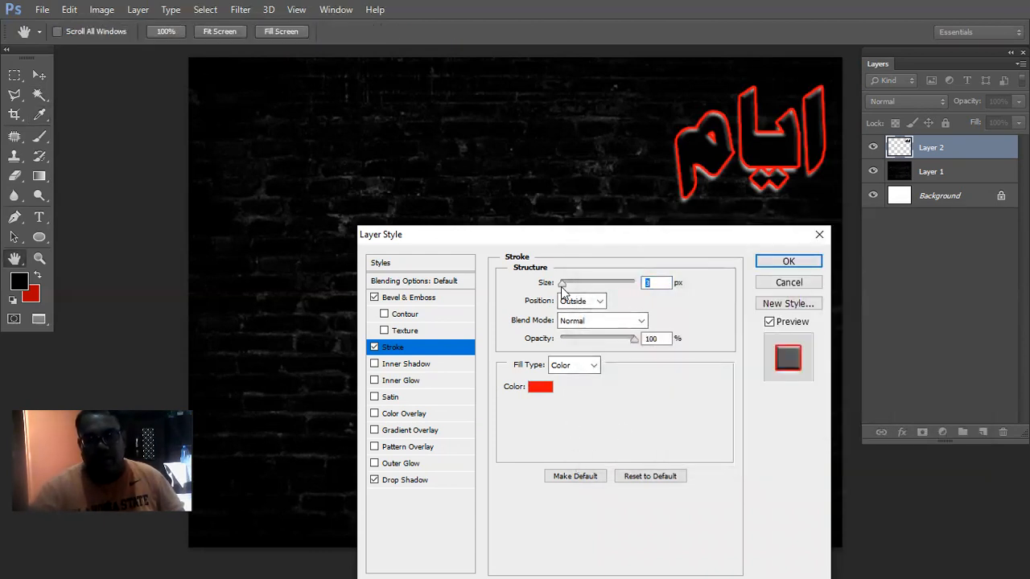
Step: Set the stroke's position to Inside and its size to 3 px
{"action": "mouse_move", "coordinate": [560, 286]}
{"action": "left_mouse_down"}
{"action": "mouse_move", "coordinate": [572, 282]}
{"action": "mouse_move", "coordinate": [558, 279]}
{"action": "left_mouse_up"}
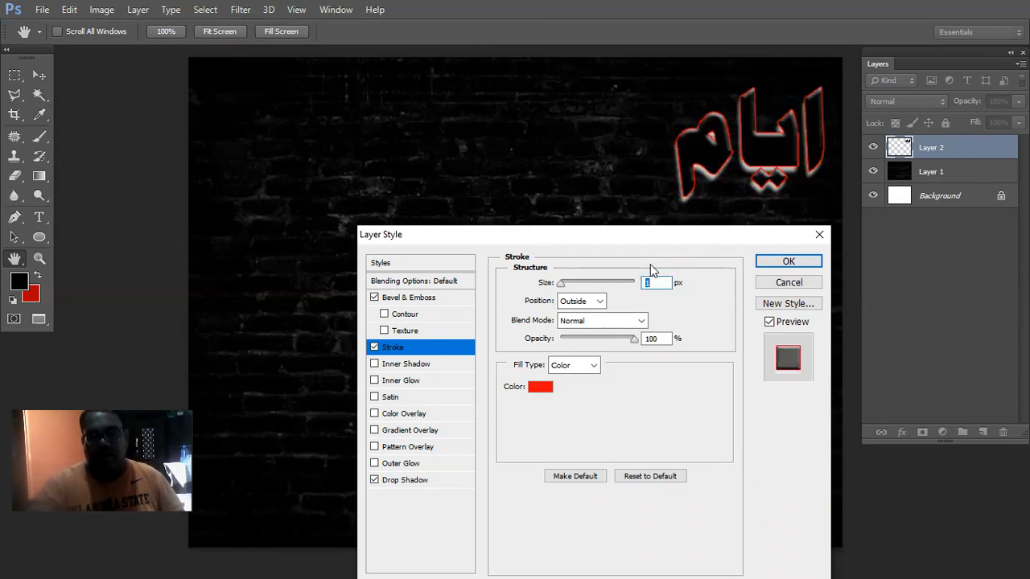
{"action": "left_click", "coordinate": [600, 301]}
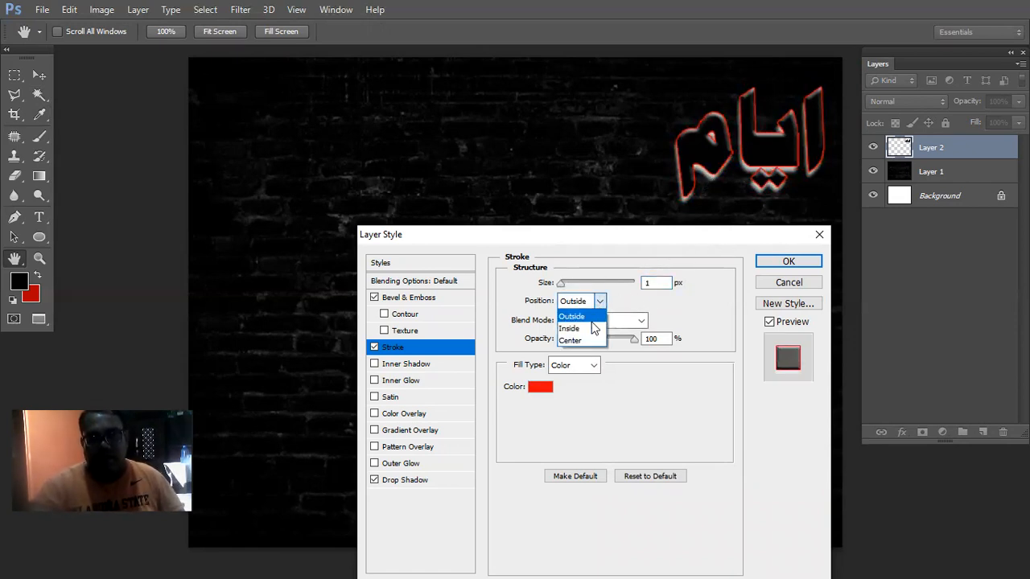
{"action": "left_click", "coordinate": [593, 327]}
{"action": "left_click", "coordinate": [644, 283]}
{"action": "type", "text": "3"}
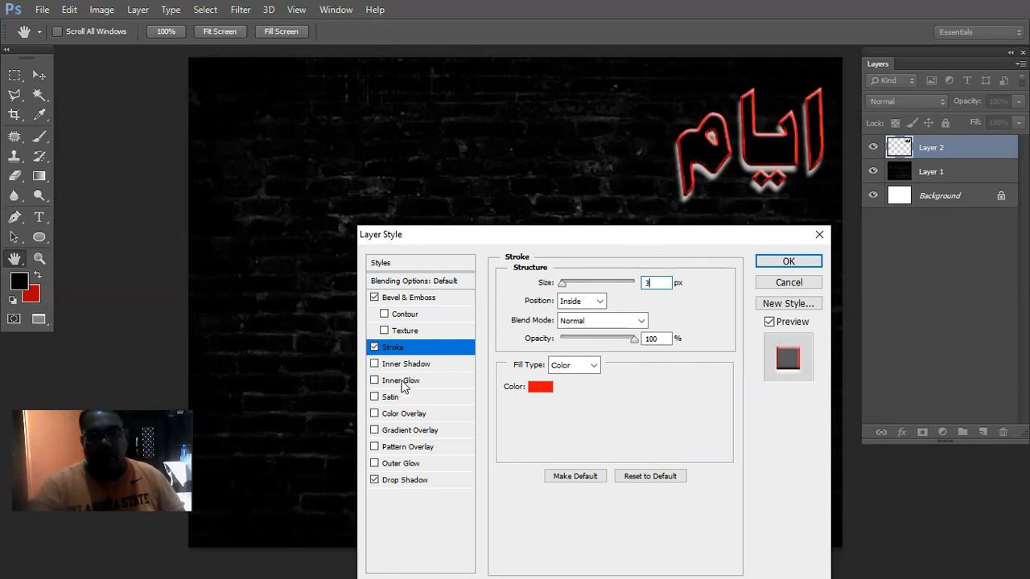
Step: Set the drop shadow's noise to 37% and its contour to the fourth preset in the first row, and apply the layer style
{"action": "left_click", "coordinate": [410, 481]}
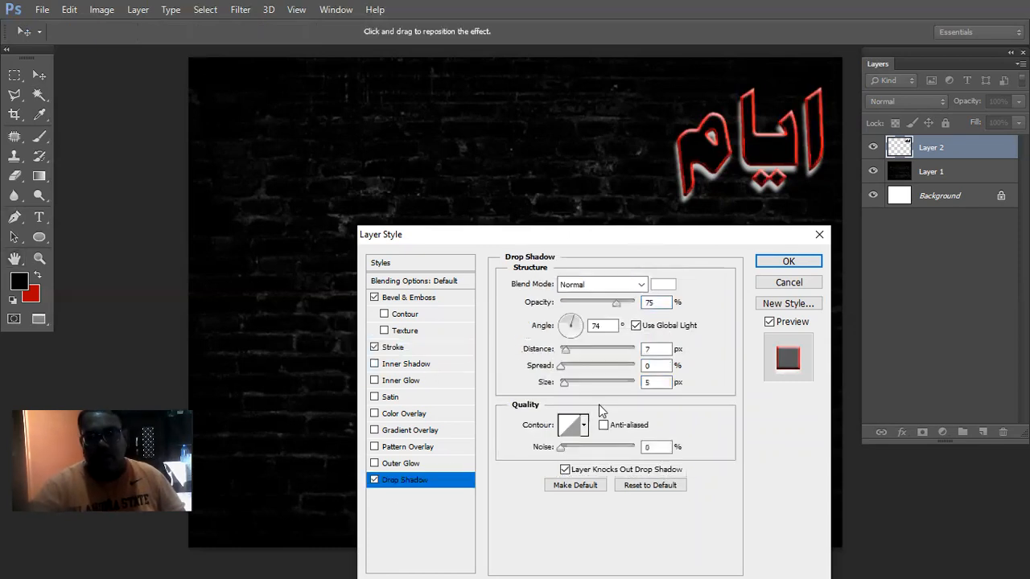
{"action": "left_click_drag", "start_coordinate": [561, 449], "coordinate": [577, 449]}
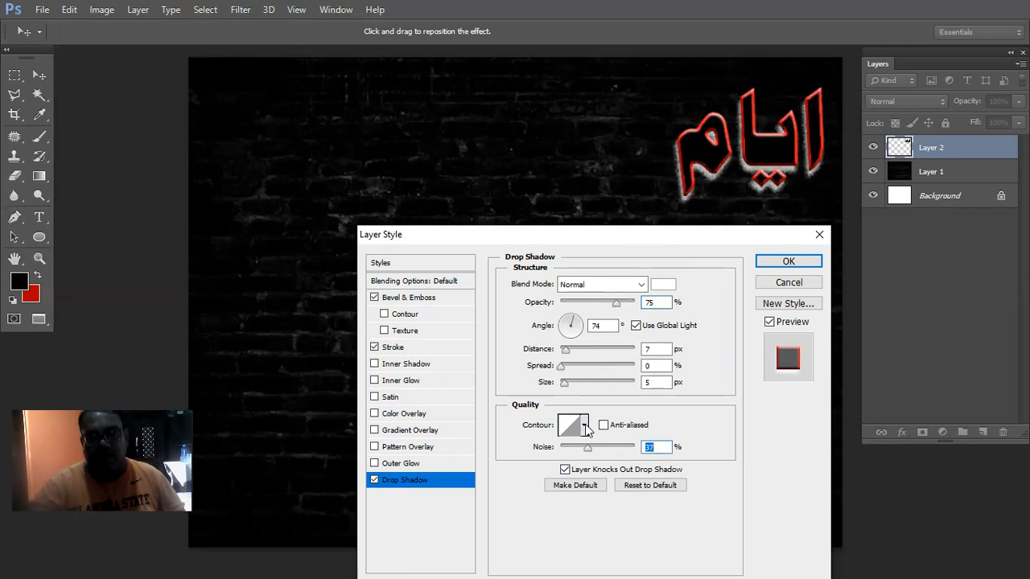
{"action": "left_click", "coordinate": [583, 425]}
{"action": "left_click", "coordinate": [609, 349]}
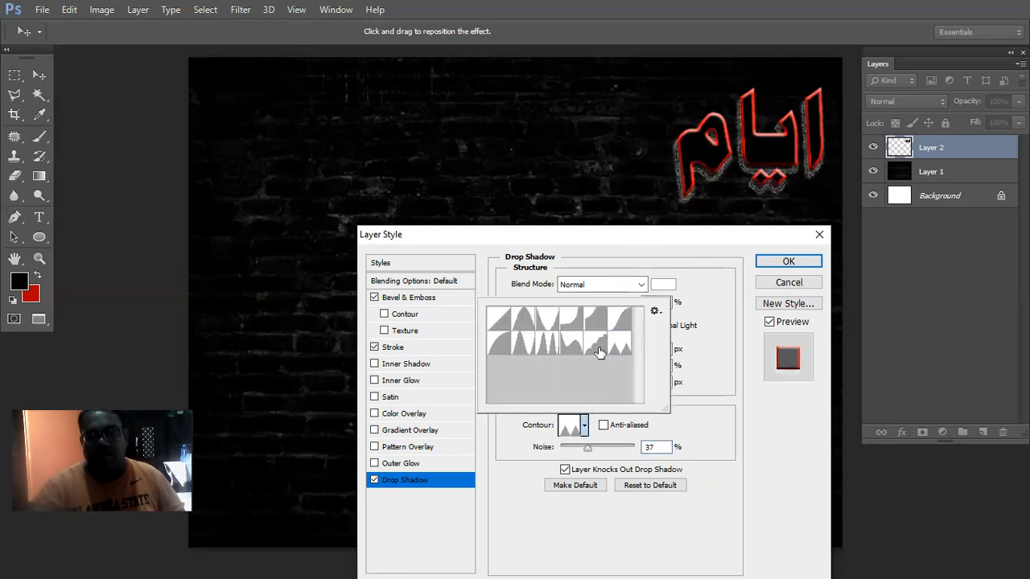
{"action": "left_click", "coordinate": [599, 350]}
{"action": "left_click", "coordinate": [616, 351]}
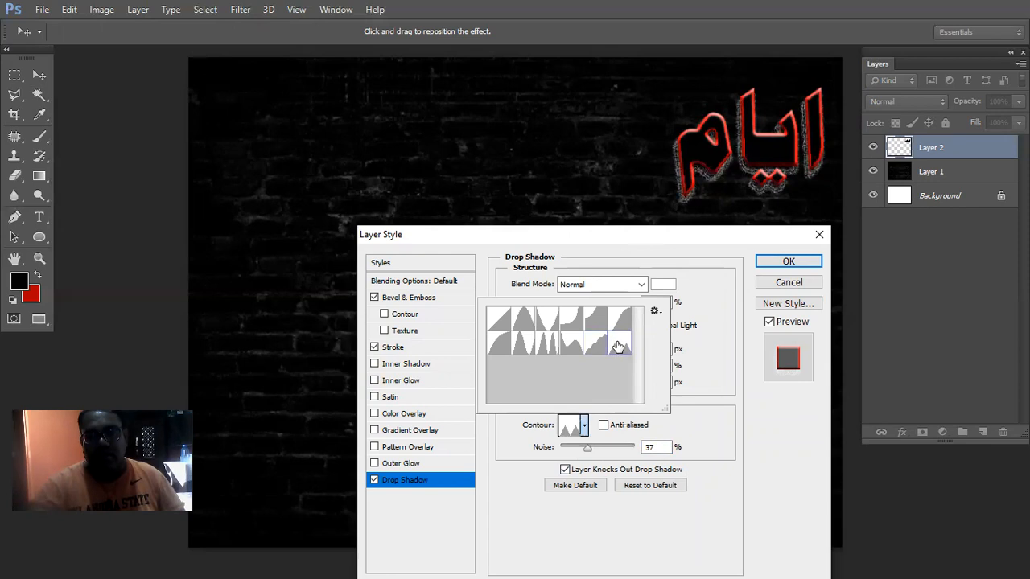
{"action": "left_click", "coordinate": [621, 328]}
{"action": "left_click", "coordinate": [600, 326]}
{"action": "left_click", "coordinate": [571, 327]}
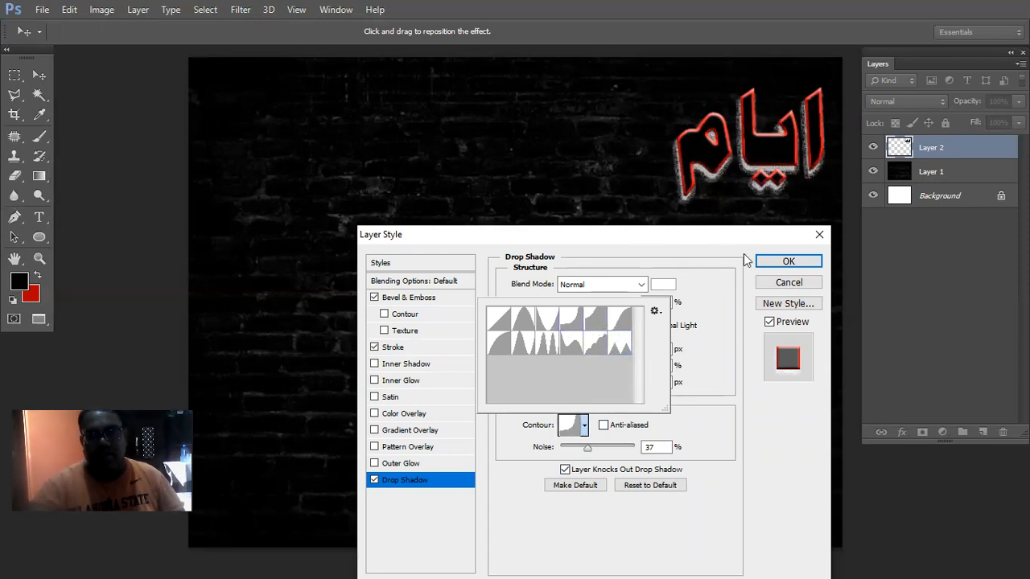
{"action": "left_click", "coordinate": [788, 260]}
{"action": "left_click", "coordinate": [789, 261]}
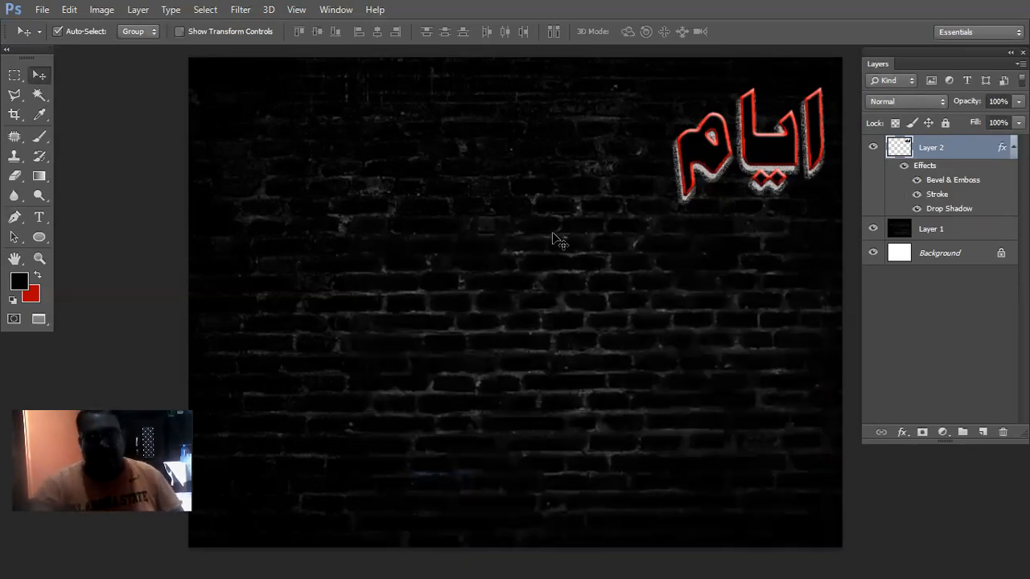
{"action": "left_click", "coordinate": [41, 9]}
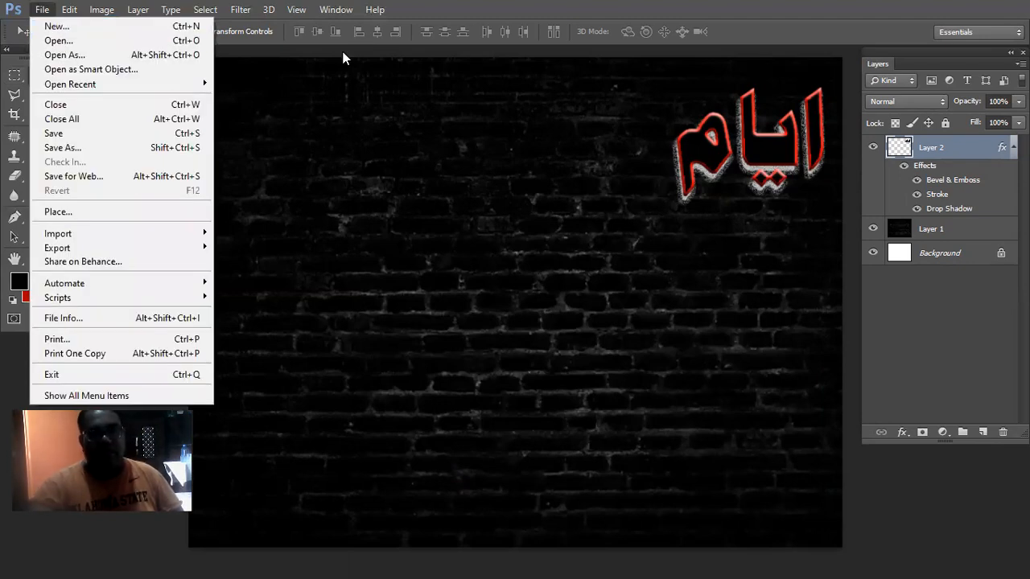
{"action": "left_click", "coordinate": [354, 82]}
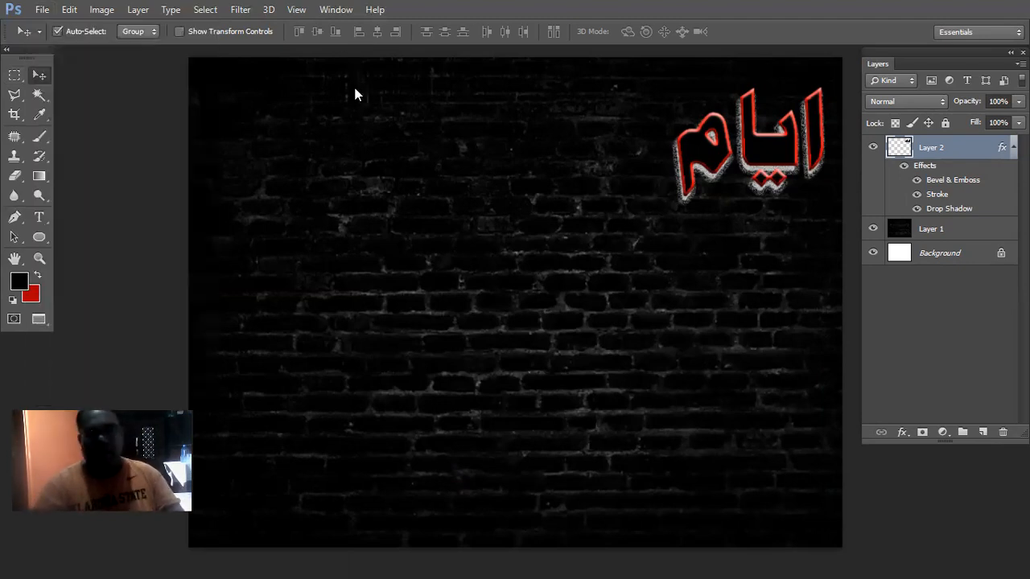
{"action": "key", "text": "ctrl+n"}
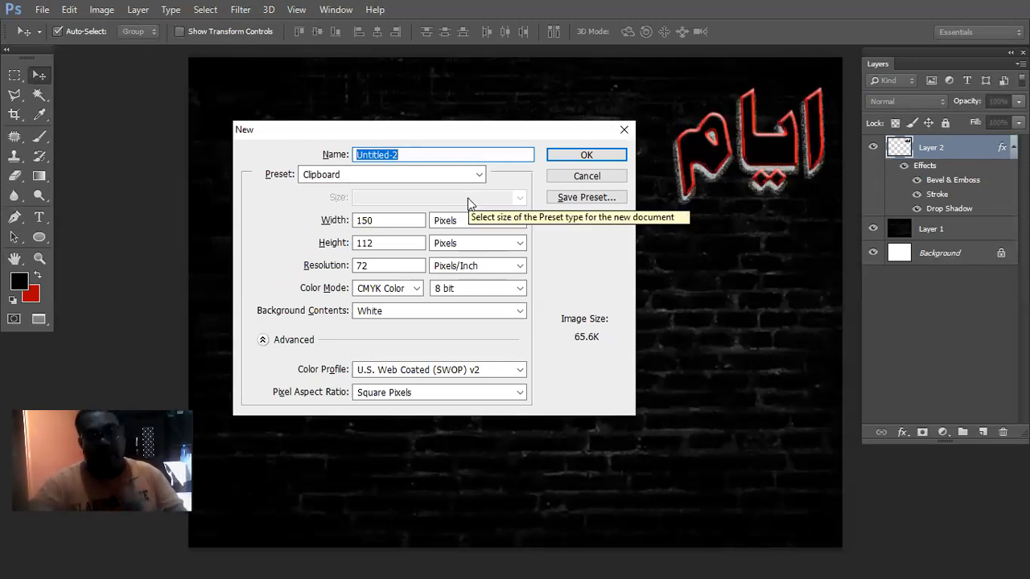
{"action": "left_click", "coordinate": [405, 219]}
{"action": "left_click_drag", "start_coordinate": [406, 219], "coordinate": [318, 218]}
{"action": "type", "text": "800"}
{"action": "key", "text": "Tab"}
{"action": "type", "text": "600"}
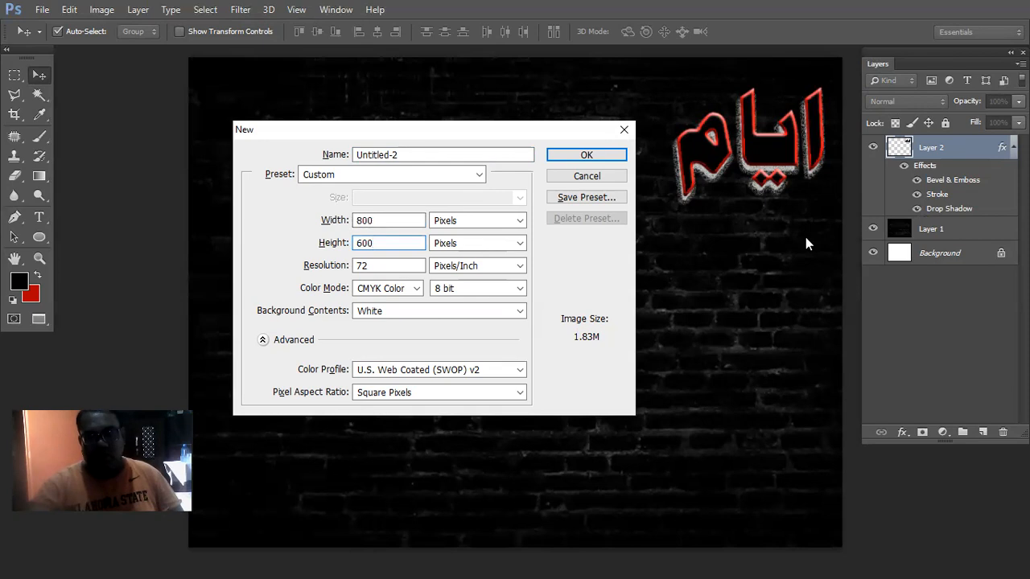
{"action": "left_click", "coordinate": [576, 176]}
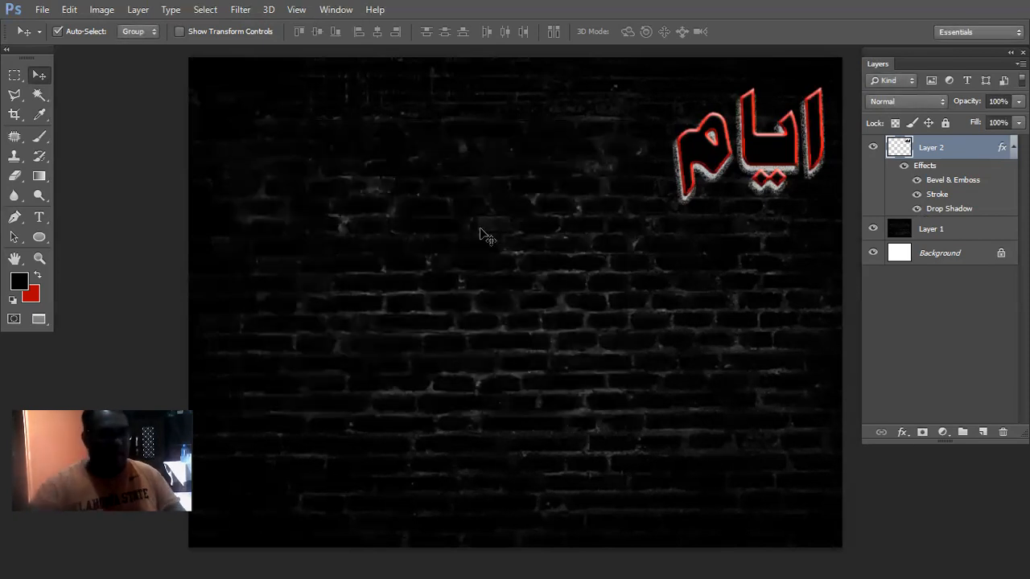
Step: Save the brick wall document in Downloads as the Photoshop file Muharam2021, with maximized compatibility
{"action": "key", "text": "ctrl+s"}
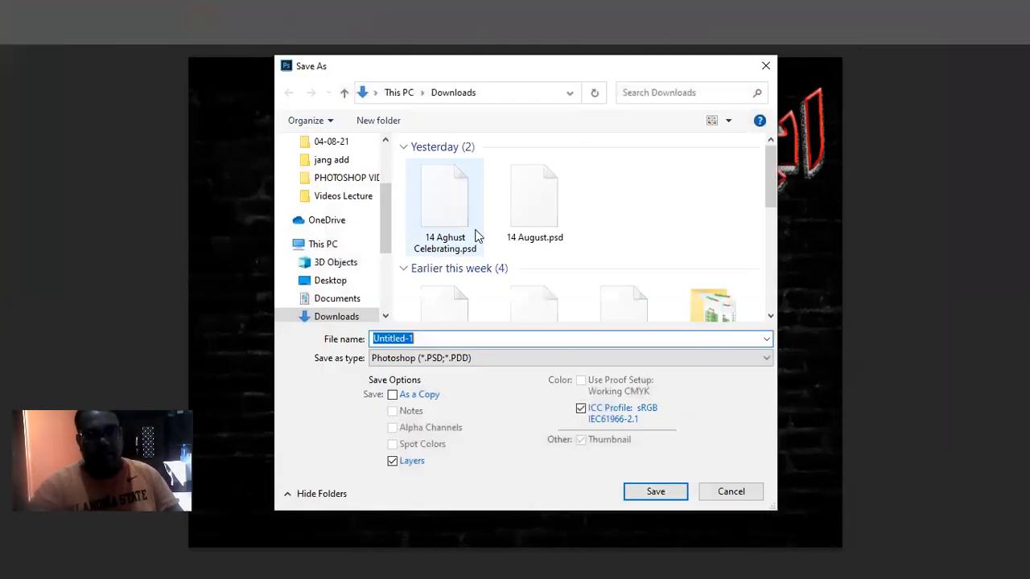
{"action": "type", "text": "Mu"}
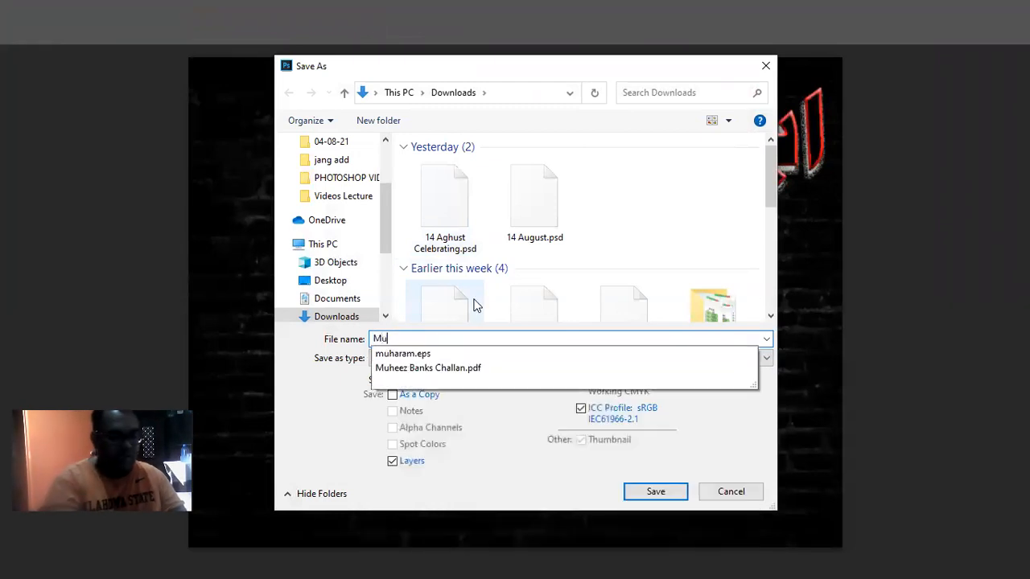
{"action": "type", "text": "haram2021"}
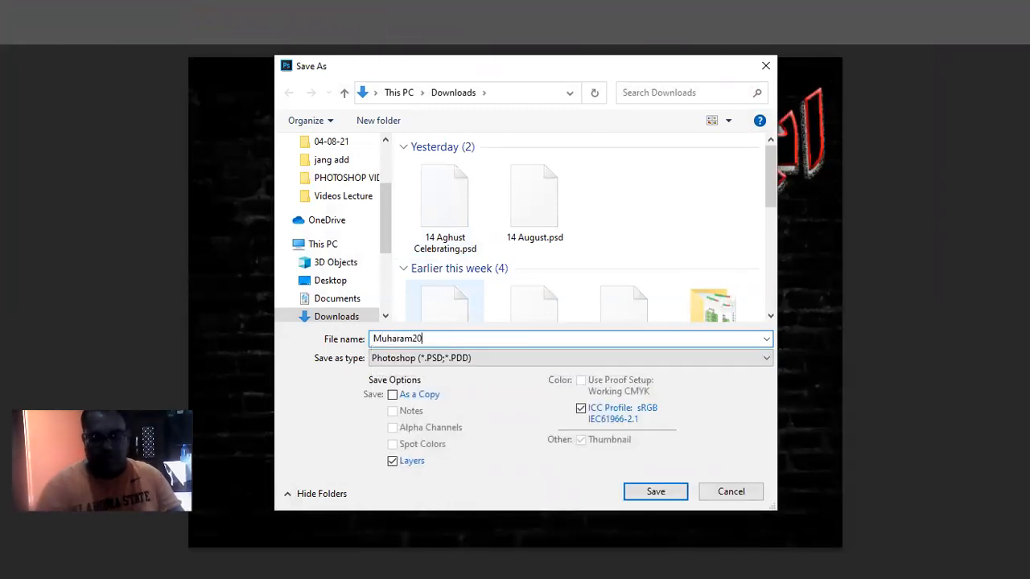
{"action": "left_click", "coordinate": [651, 491]}
{"action": "left_click", "coordinate": [681, 169]}
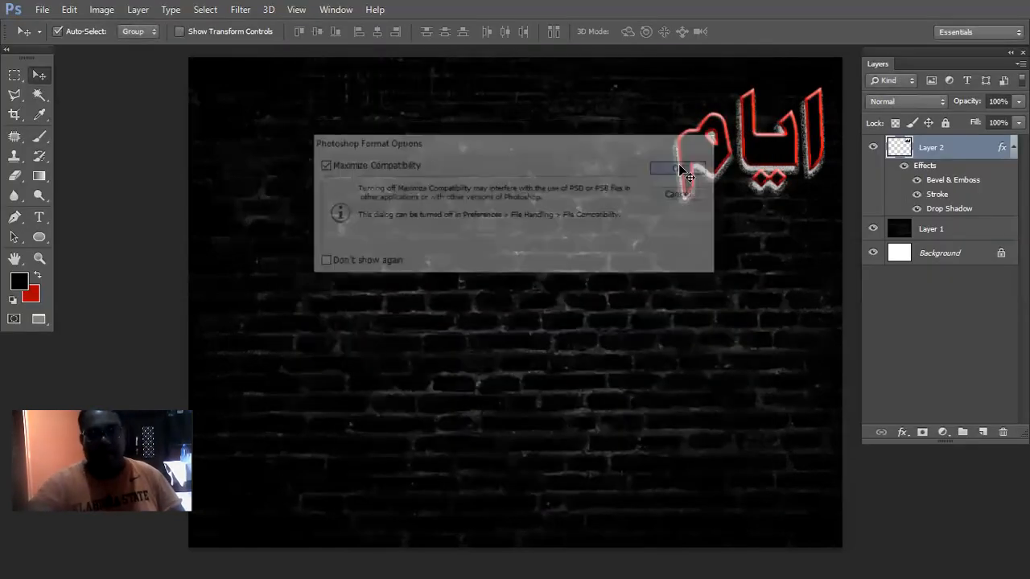
Step: Create a new 800 × 600 pixel document at 72 pixels/inch in RGB Color mode with a white background
{"action": "key", "text": "ctrl+n"}
{"action": "double_click", "coordinate": [395, 220]}
{"action": "type", "text": "800"}
{"action": "key", "text": "Tab"}
{"action": "type", "text": "600"}
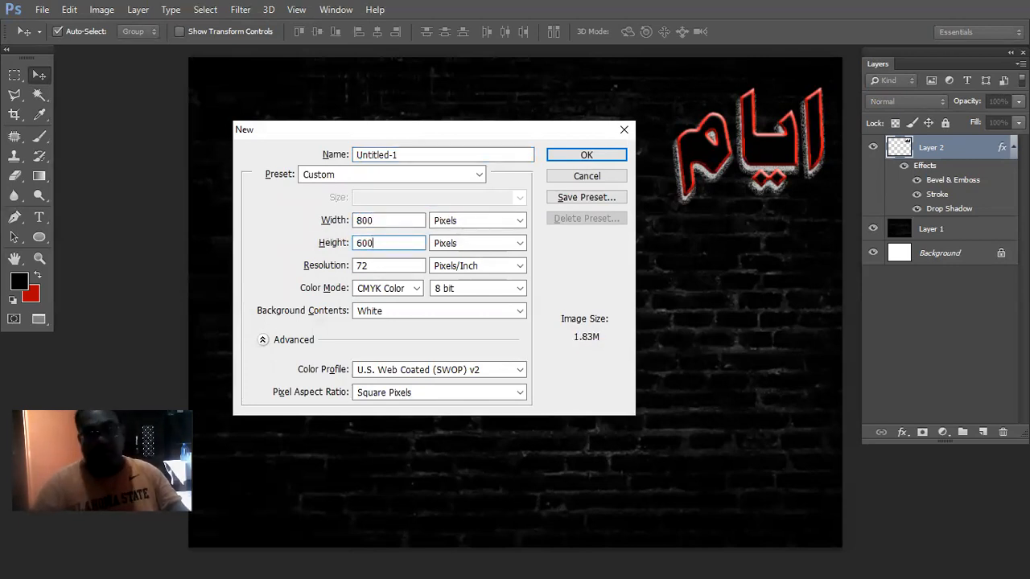
{"action": "key", "text": "Tab"}
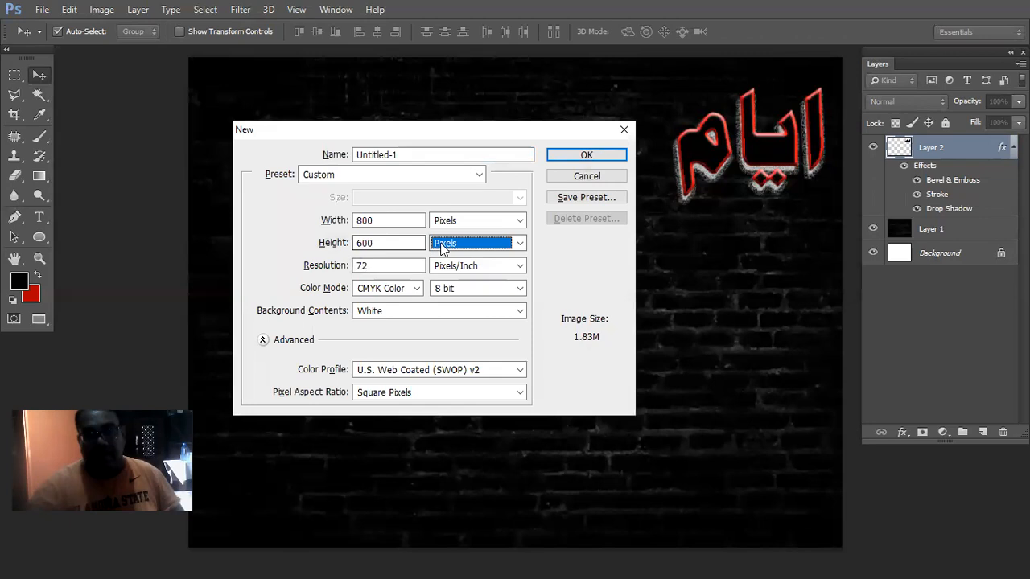
{"action": "left_click", "coordinate": [415, 290]}
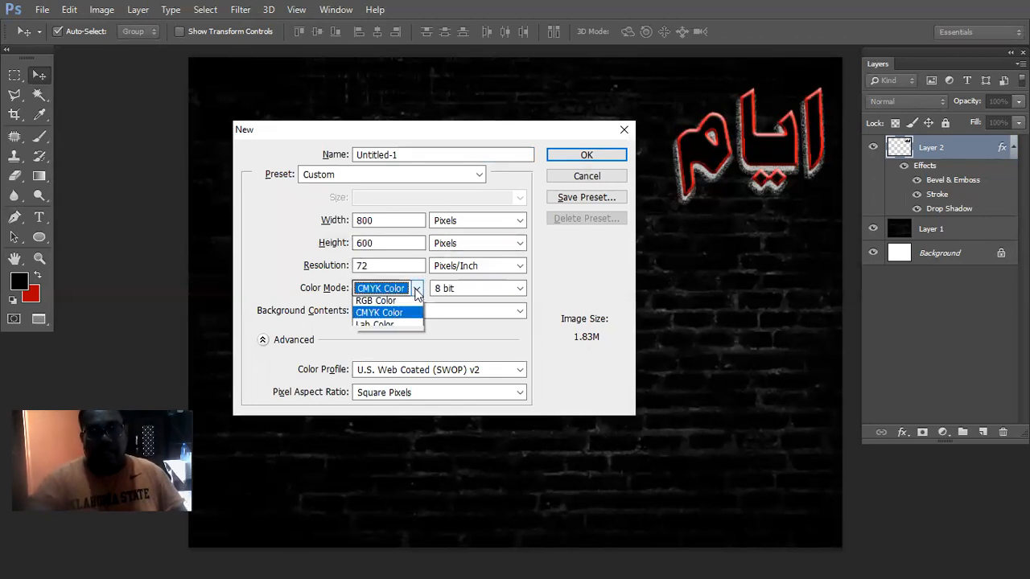
{"action": "left_click", "coordinate": [419, 316]}
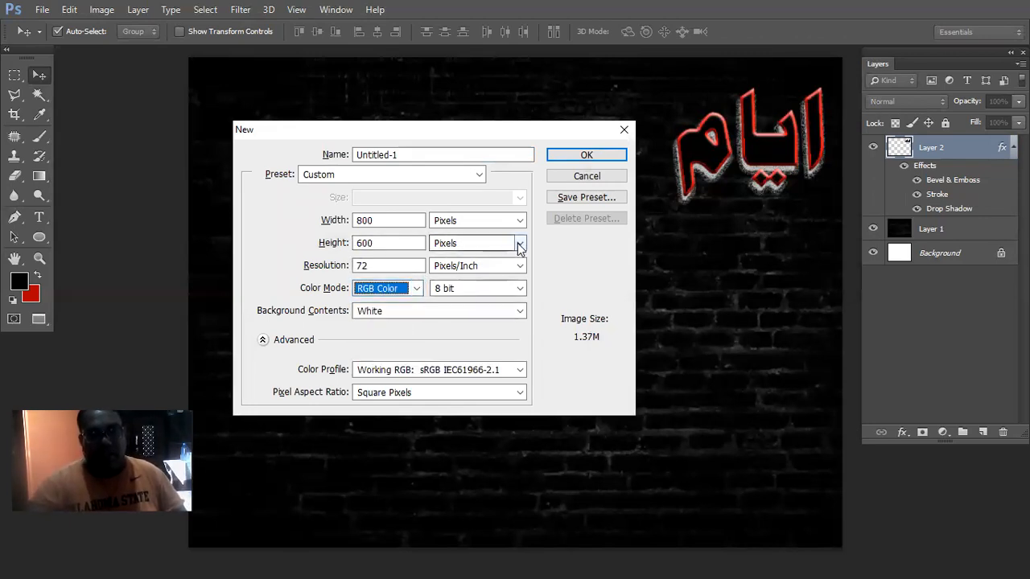
{"action": "left_click", "coordinate": [554, 159]}
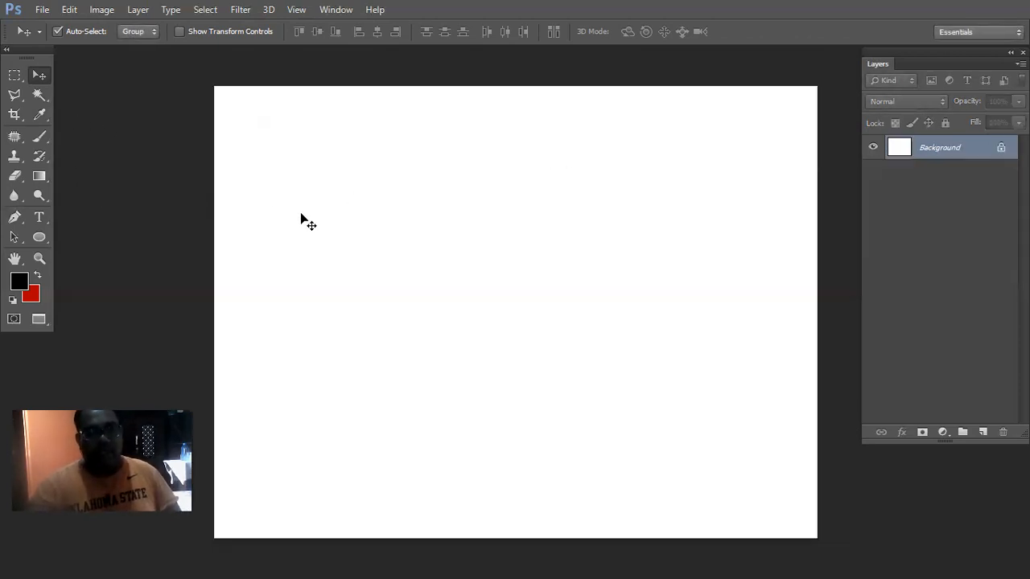
Step: Fill the background with black, reset the swatches to default colors, and keep the foreground color at 000000
{"action": "key", "text": "alt+BackSpace"}
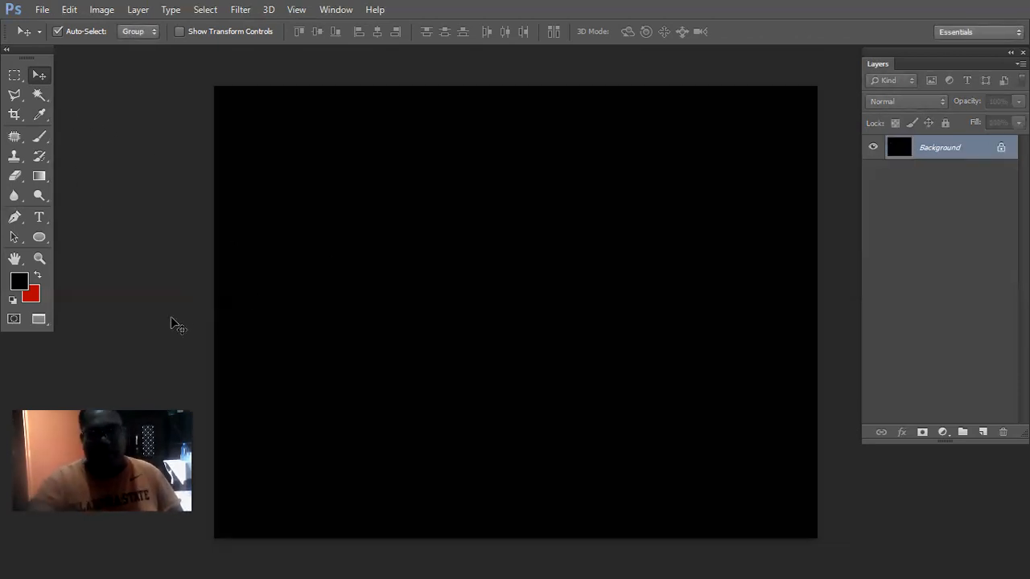
{"action": "key", "text": "d"}
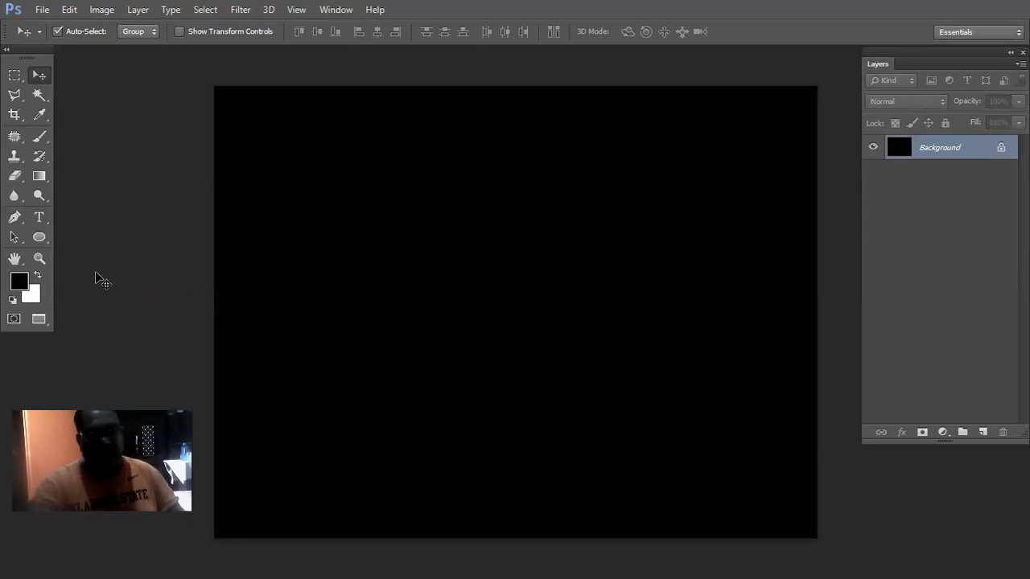
{"action": "left_click", "coordinate": [18, 280]}
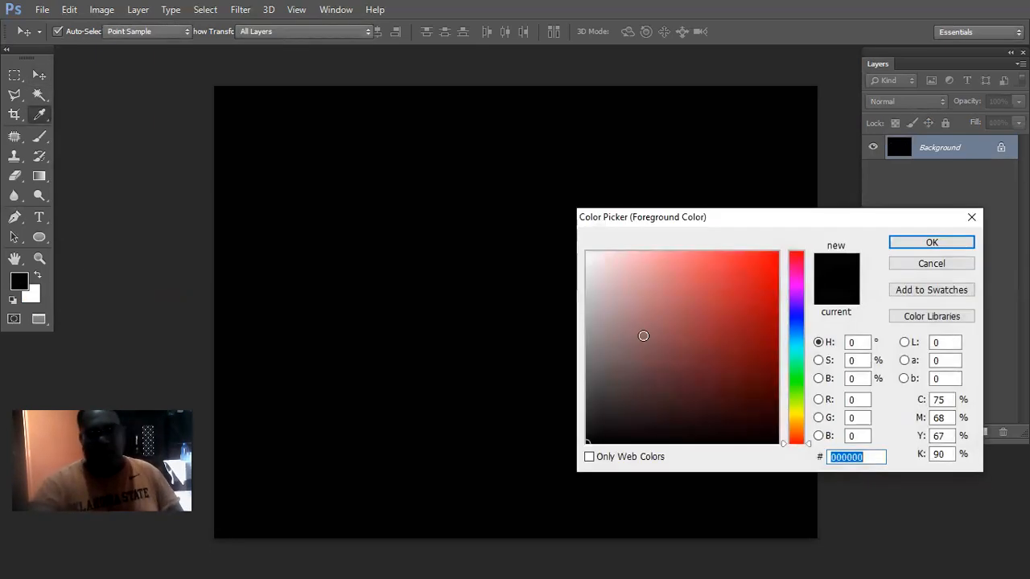
{"action": "left_click", "coordinate": [775, 439]}
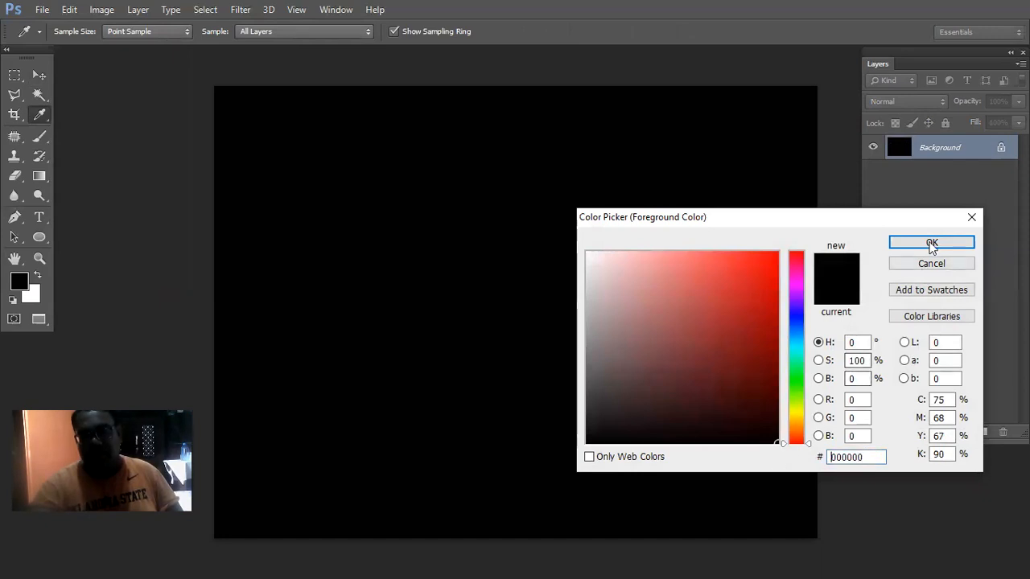
{"action": "left_click", "coordinate": [931, 244]}
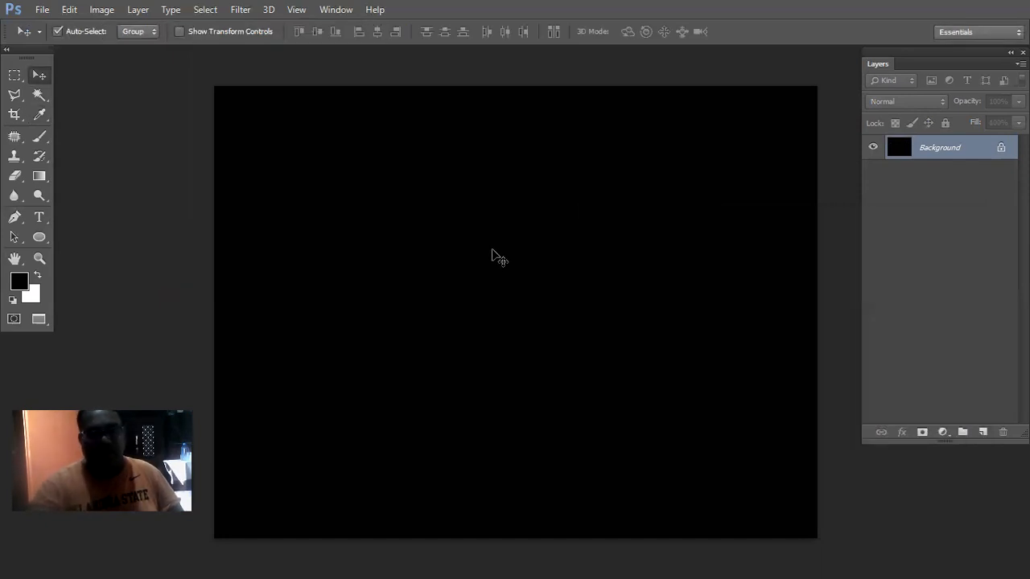
{"action": "left_click", "coordinate": [39, 94]}
{"action": "left_click", "coordinate": [38, 177]}
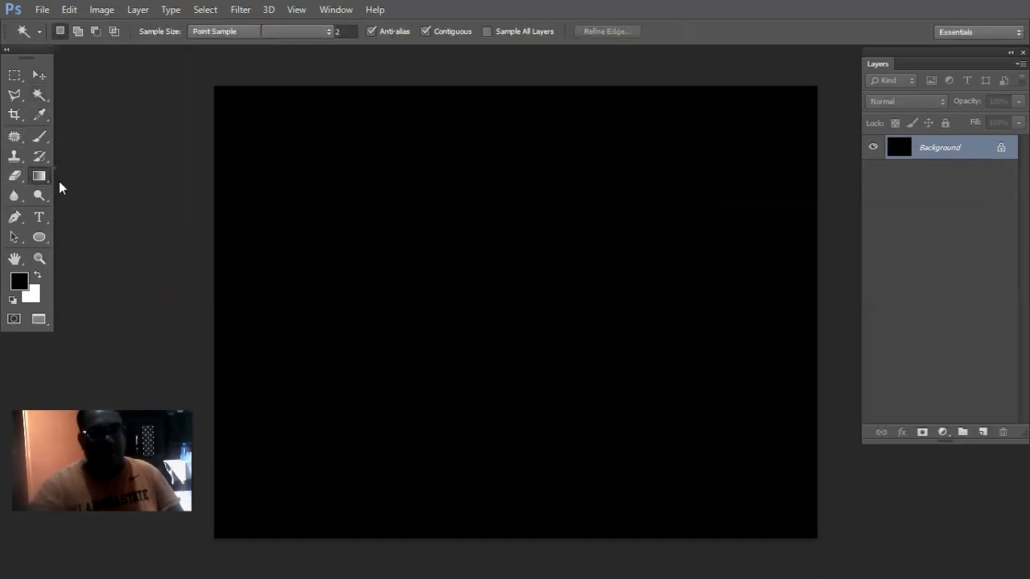
{"action": "left_click", "coordinate": [40, 180]}
{"action": "left_click", "coordinate": [103, 187]}
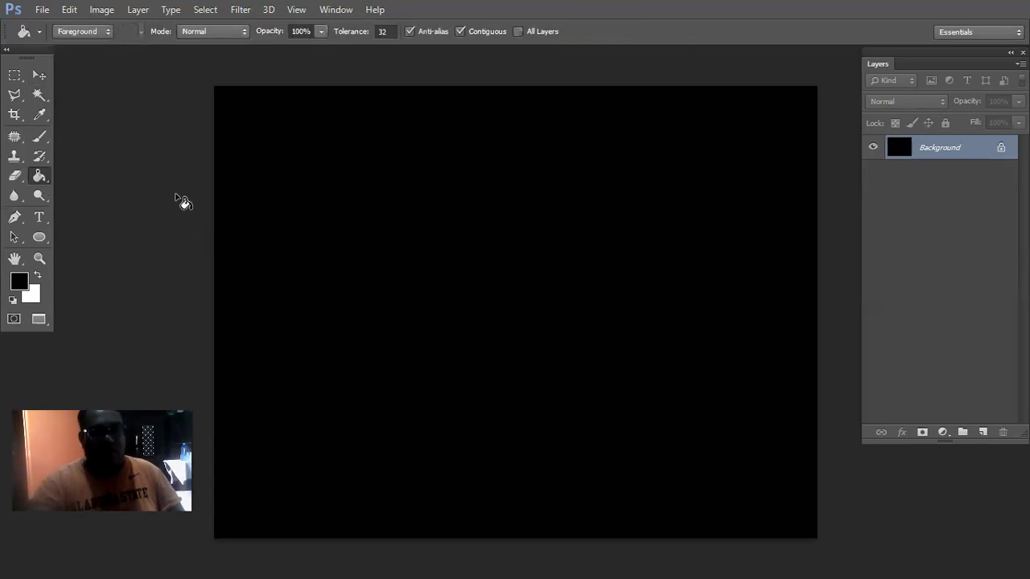
Step: Open muharam.eps from Downloads, rasterized at 595 × 841 pixels, 72 pixels/inch, in CMYK Color mode
{"action": "left_click", "coordinate": [42, 9]}
{"action": "left_click", "coordinate": [50, 40]}
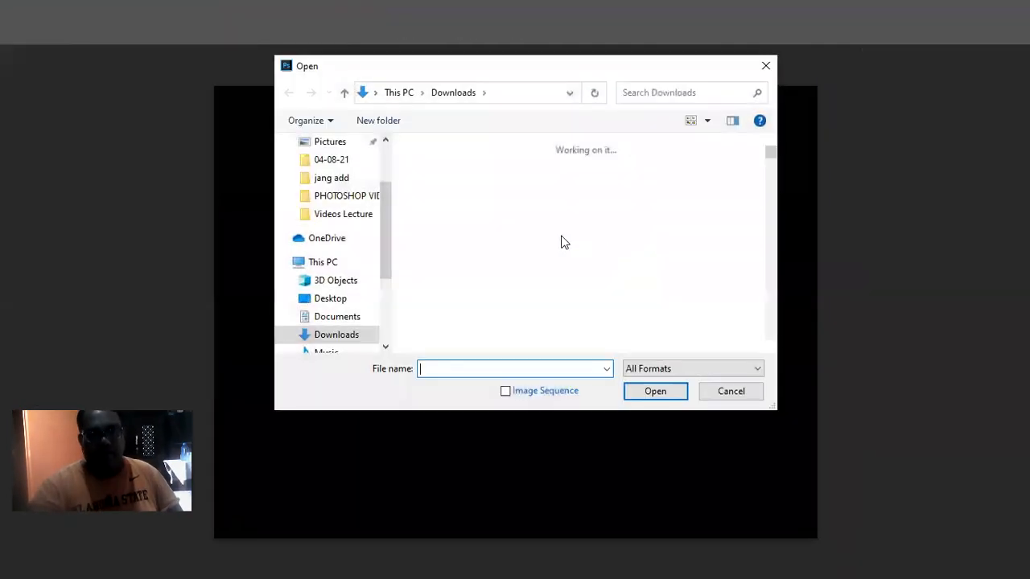
{"action": "left_click", "coordinate": [515, 216]}
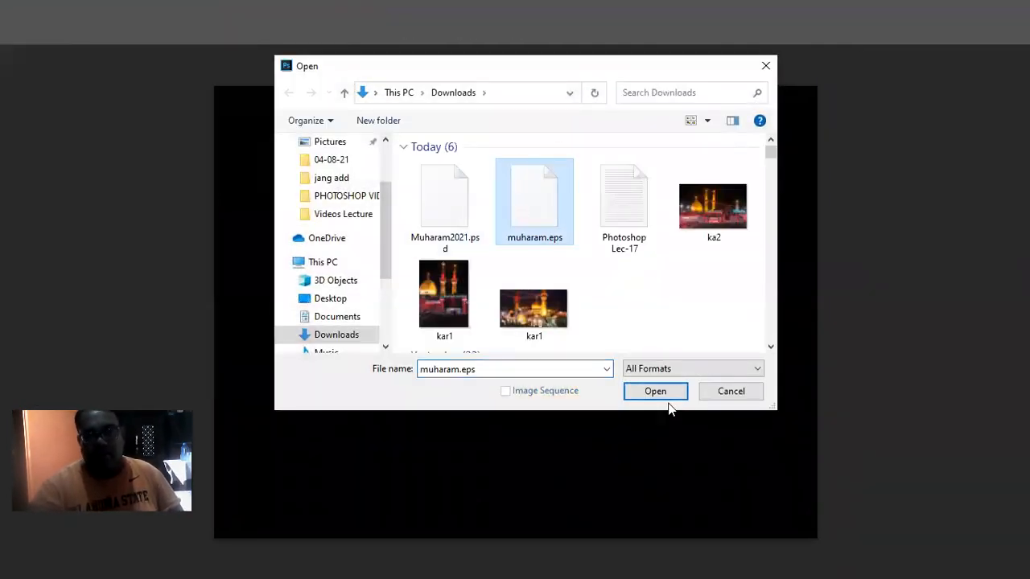
{"action": "left_click", "coordinate": [672, 391]}
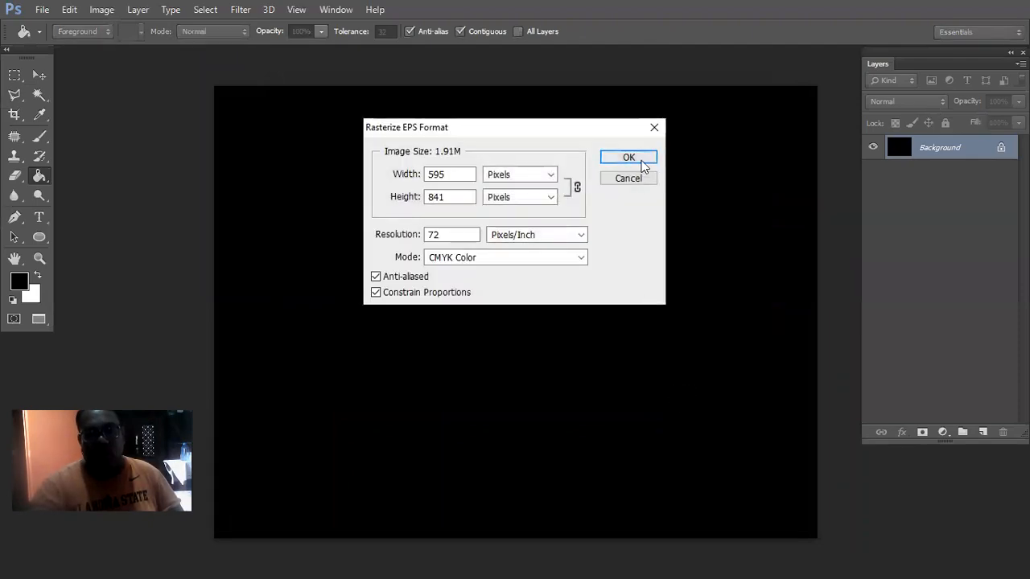
{"action": "left_click", "coordinate": [643, 161]}
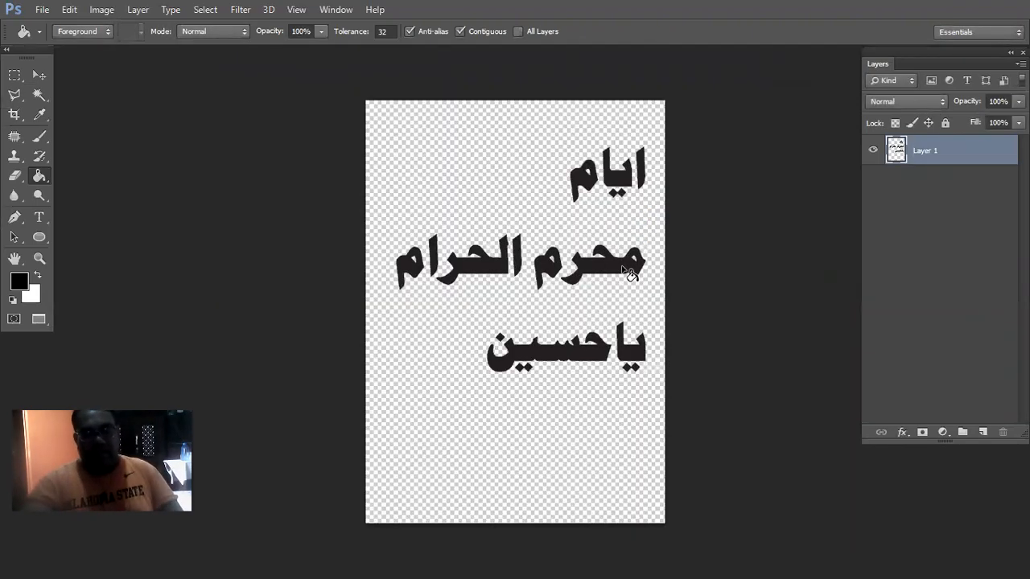
Step: Select all the letters of the middle line "محرم الحرام" with the Magic Wand tool
{"action": "key", "text": "ctrl+plus"}
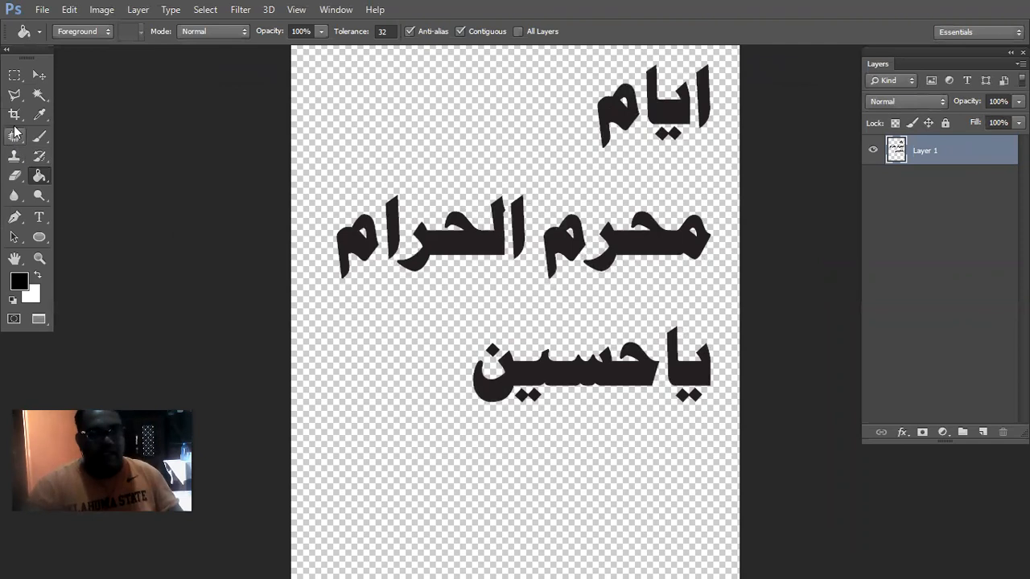
{"action": "left_click", "coordinate": [39, 95]}
{"action": "left_click", "coordinate": [482, 247]}
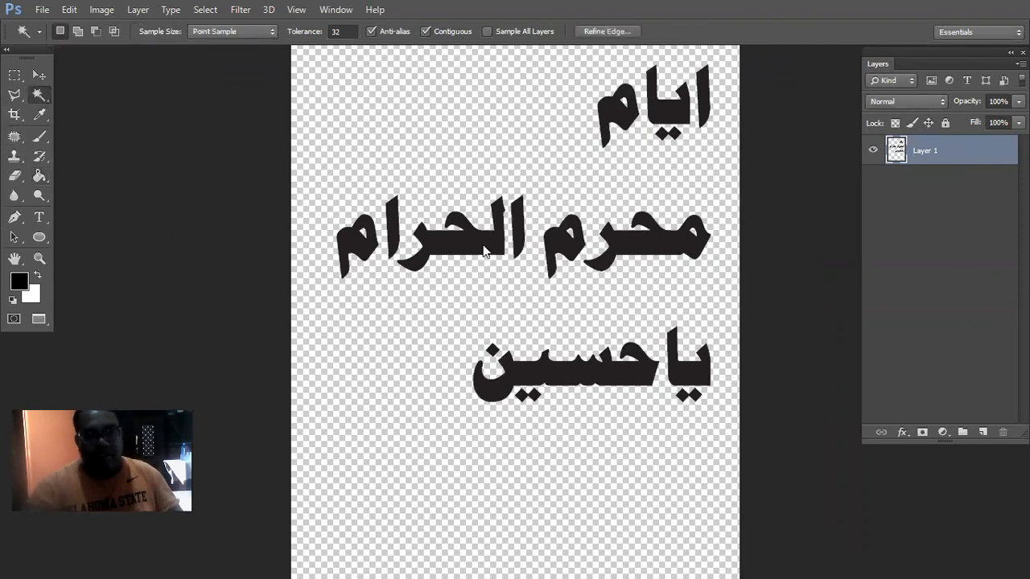
{"action": "left_click", "coordinate": [518, 242]}
{"action": "left_click", "coordinate": [347, 241]}
{"action": "left_click", "coordinate": [392, 234]}
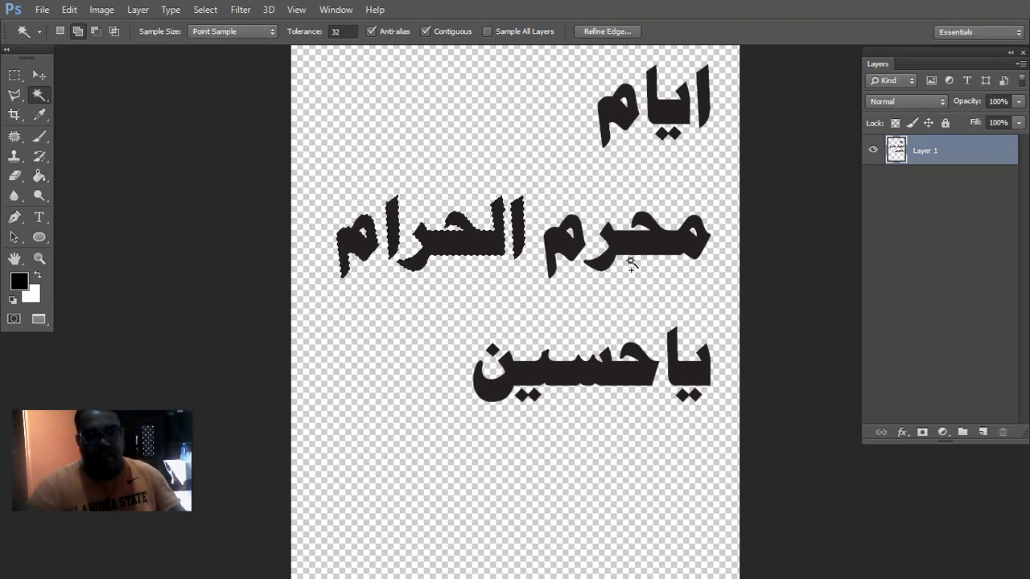
{"action": "left_click", "coordinate": [646, 239]}
{"action": "left_click", "coordinate": [566, 245]}
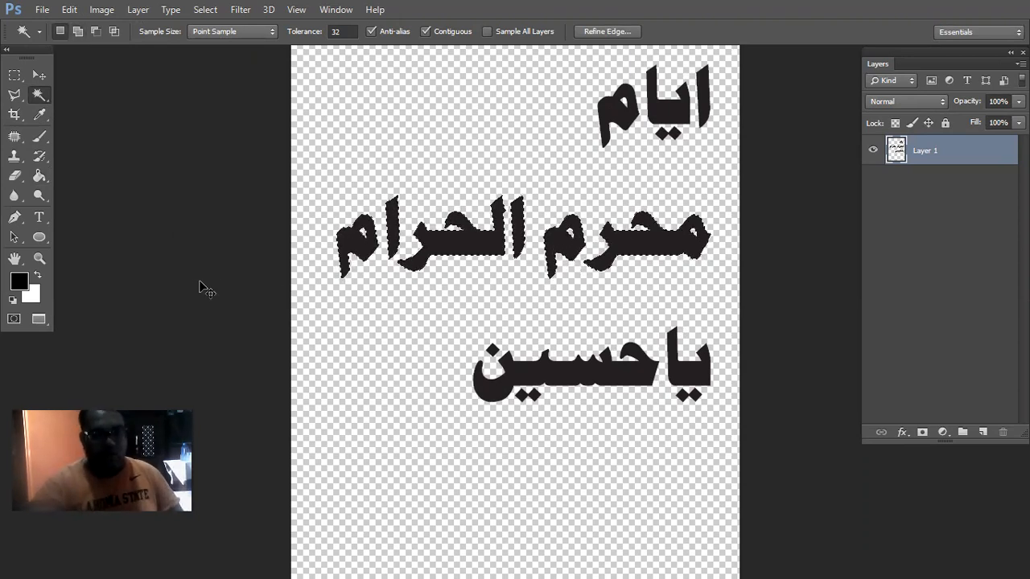
Step: Fill the selected words with white, copy them, close the EPS file without saving, and paste them into the black document
{"action": "key", "text": "ctrl+BackSpace"}
{"action": "key", "text": "ctrl+w"}
{"action": "left_click", "coordinate": [517, 234]}
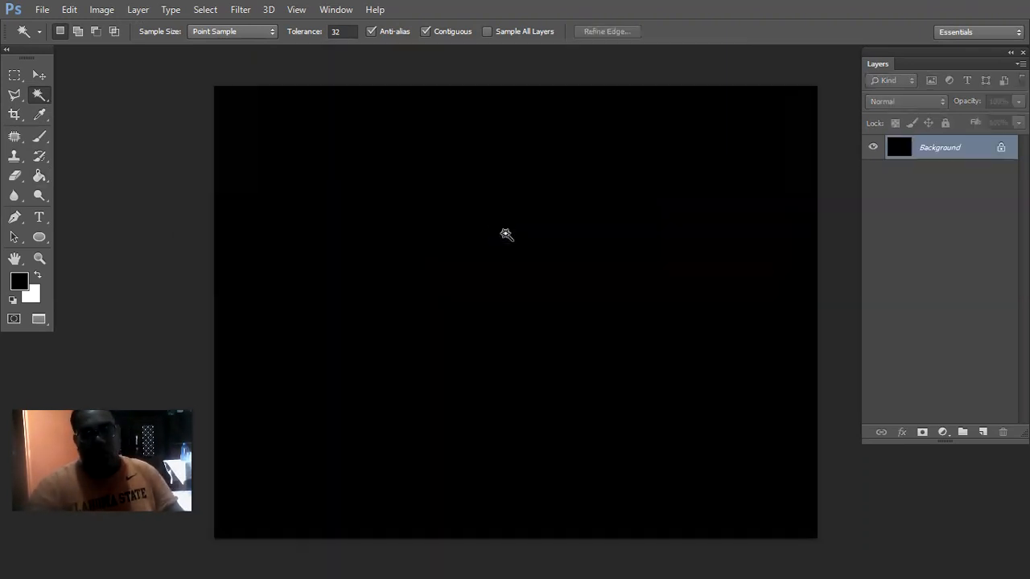
{"action": "key", "text": "ctrl+v"}
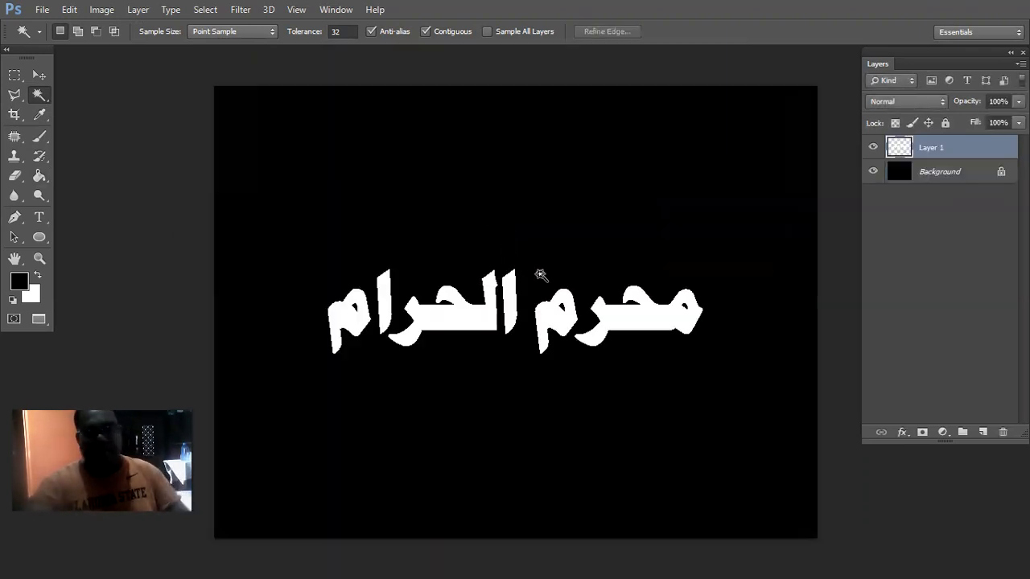
Step: Scale the pasted words "محرم الحرام" down slightly and reposition them near the middle of the black canvas
{"action": "left_click", "coordinate": [39, 75]}
{"action": "left_click_drag", "start_coordinate": [447, 325], "coordinate": [480, 326]}
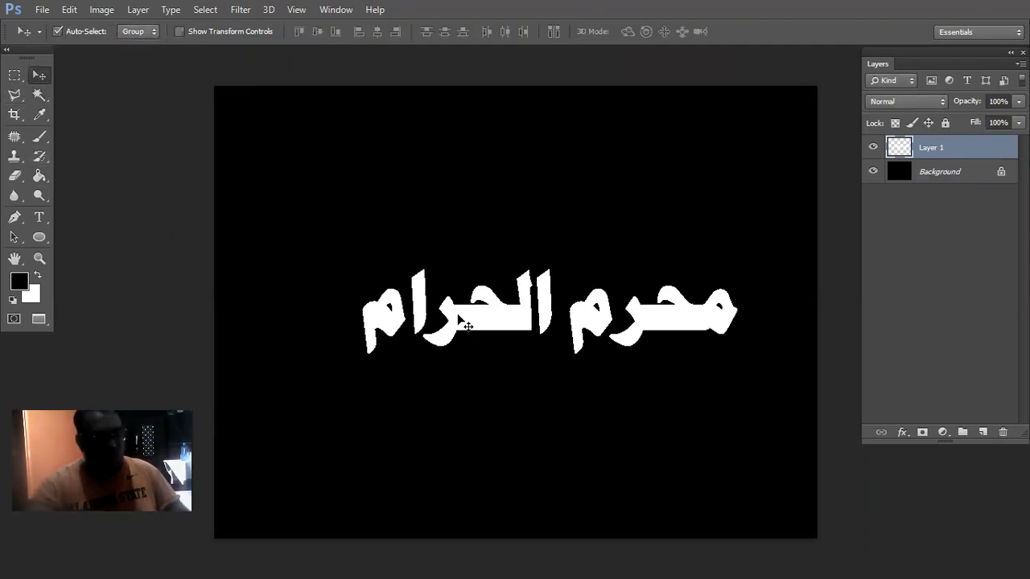
{"action": "key", "text": "ctrl+t"}
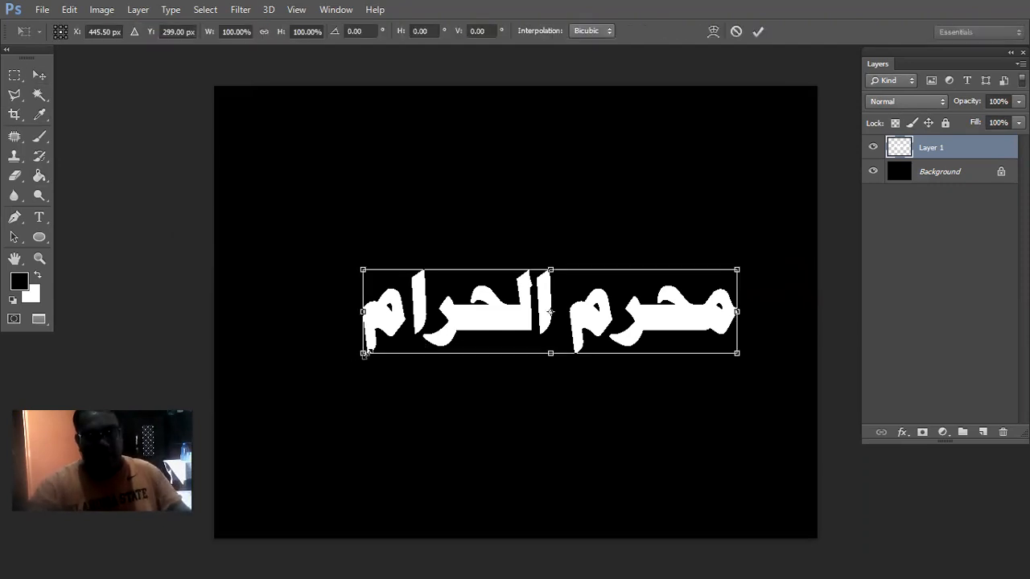
{"action": "mouse_move", "coordinate": [402, 346]}
{"action": "left_mouse_down"}
{"action": "mouse_move", "coordinate": [414, 345]}
{"action": "mouse_move", "coordinate": [404, 344]}
{"action": "left_mouse_up"}
{"action": "key", "text": "Return"}
{"action": "mouse_move", "coordinate": [507, 314]}
{"action": "left_mouse_down"}
{"action": "mouse_move", "coordinate": [418, 311]}
{"action": "mouse_move", "coordinate": [456, 291]}
{"action": "mouse_move", "coordinate": [459, 305]}
{"action": "mouse_move", "coordinate": [500, 310]}
{"action": "left_mouse_up"}
{"action": "left_click", "coordinate": [39, 219]}
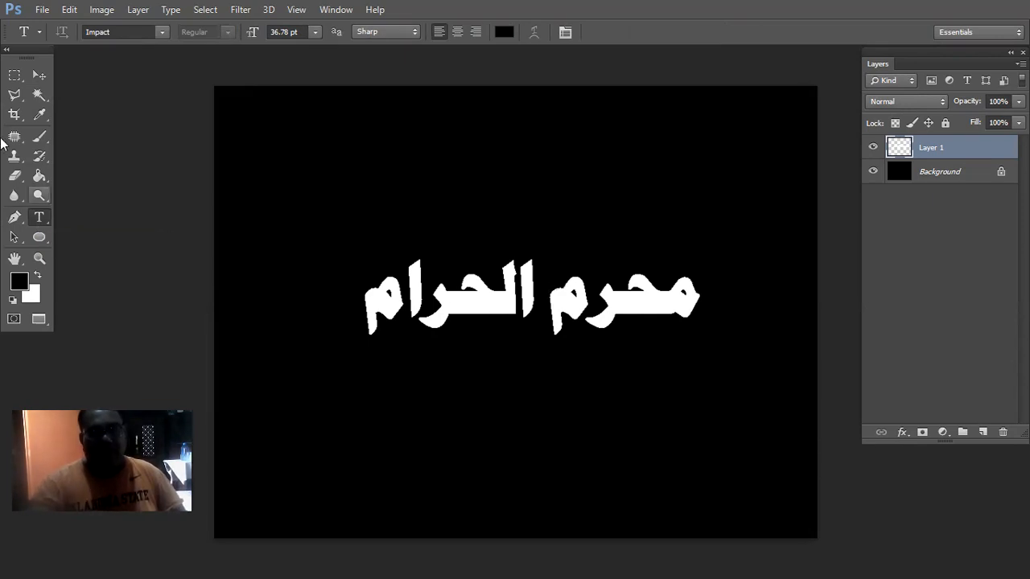
{"action": "left_click", "coordinate": [39, 74]}
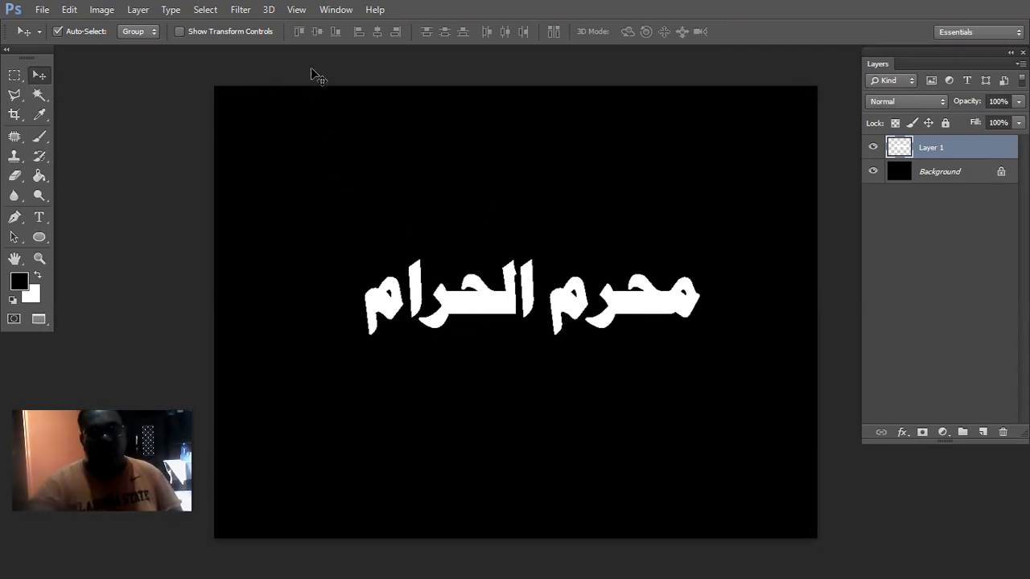
Step: Try the Wind filter on the white words, using the Wind method with the direction From the Right
{"action": "left_click", "coordinate": [240, 9]}
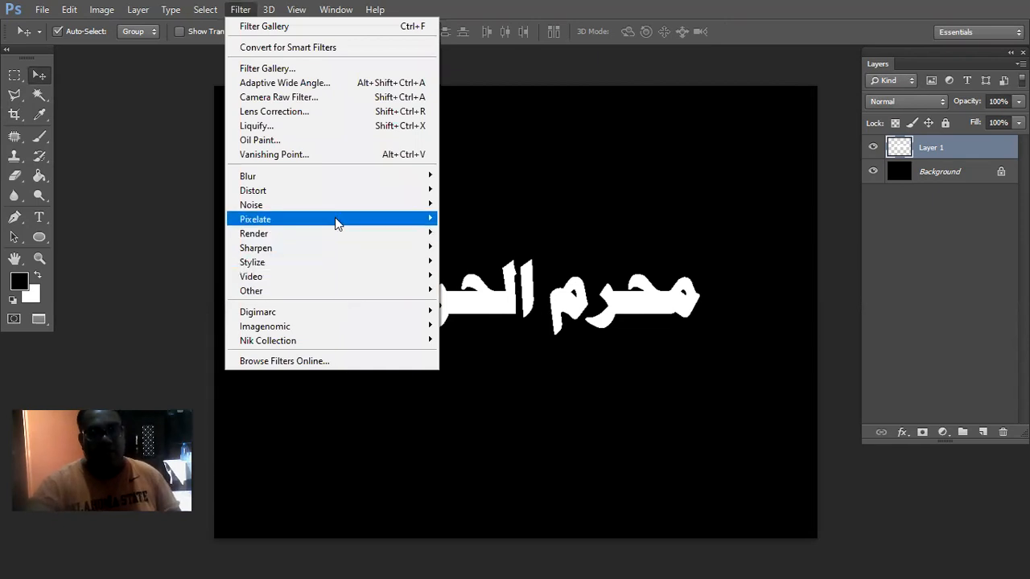
{"action": "mouse_move", "coordinate": [336, 221]}
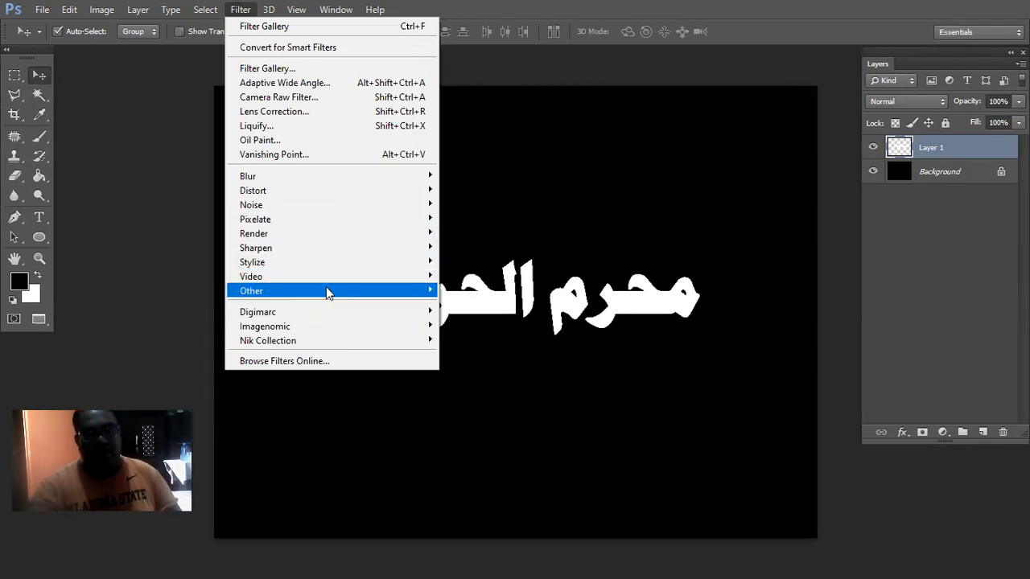
{"action": "mouse_move", "coordinate": [337, 264]}
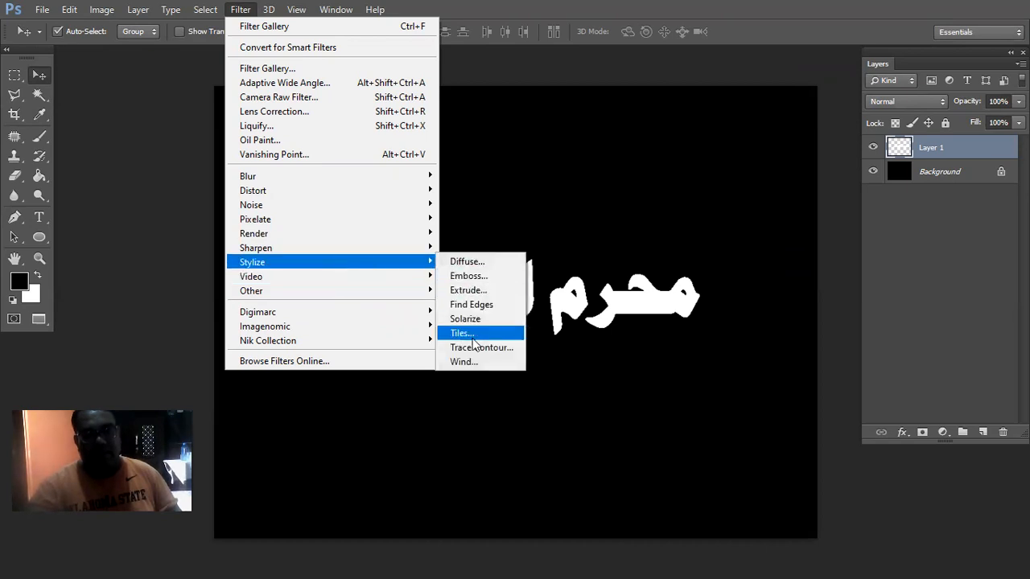
{"action": "left_click", "coordinate": [475, 363]}
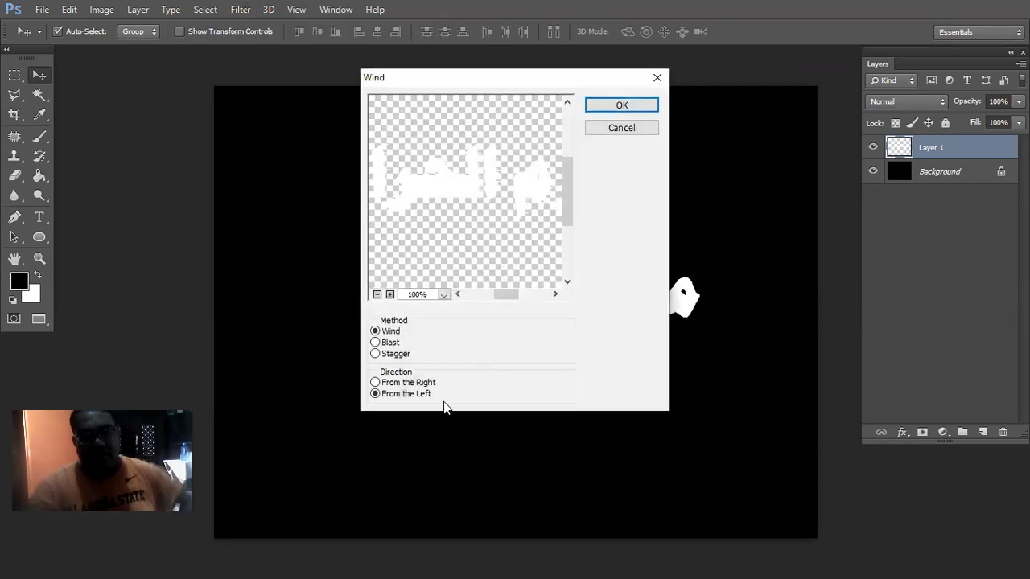
{"action": "left_click", "coordinate": [406, 385]}
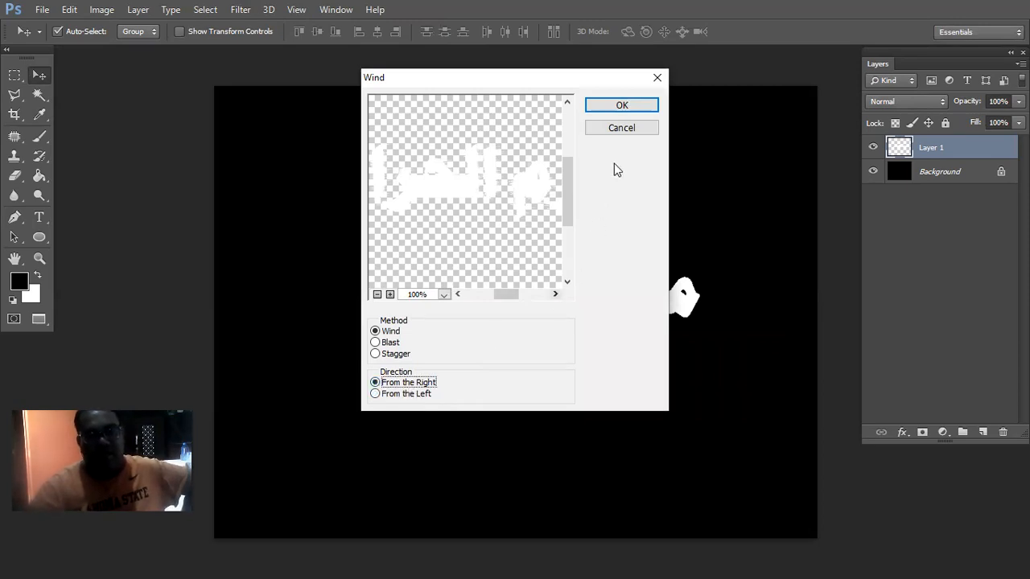
{"action": "left_click", "coordinate": [630, 108]}
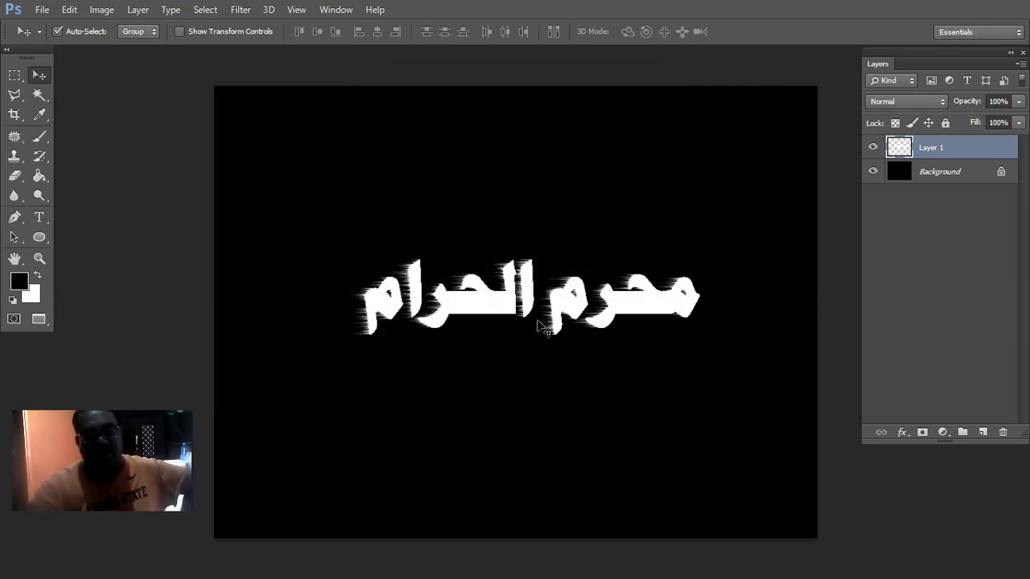
Step: Undo the Wind filter on the words "محرم الحرام"
{"action": "key", "text": "ctrl+t"}
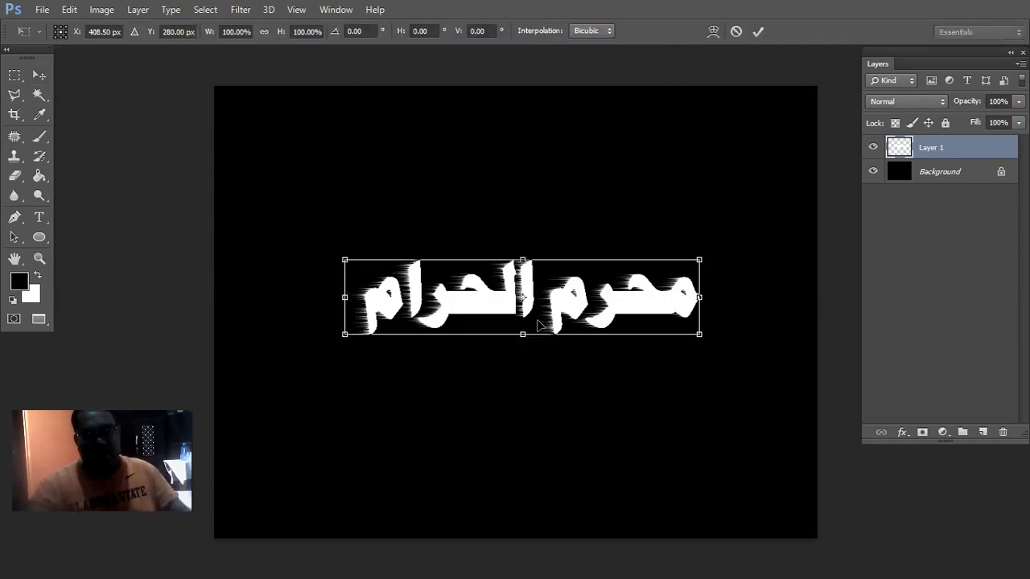
{"action": "key", "text": "Return"}
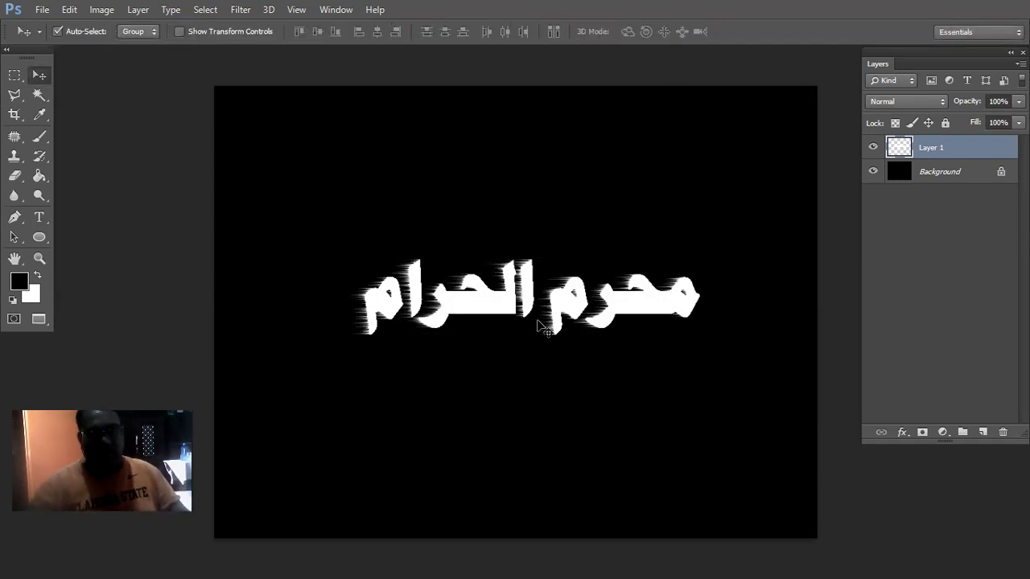
{"action": "key", "text": "ctrl+z"}
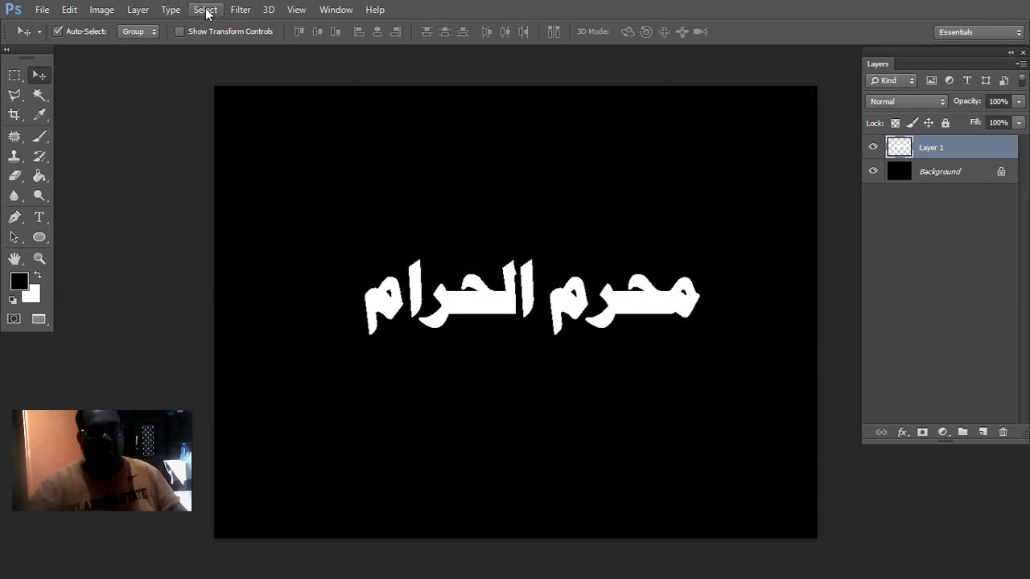
Step: Apply the Wind filter to the white words using the Wind method and the direction From the Right
{"action": "left_click", "coordinate": [241, 9]}
{"action": "mouse_move", "coordinate": [427, 268]}
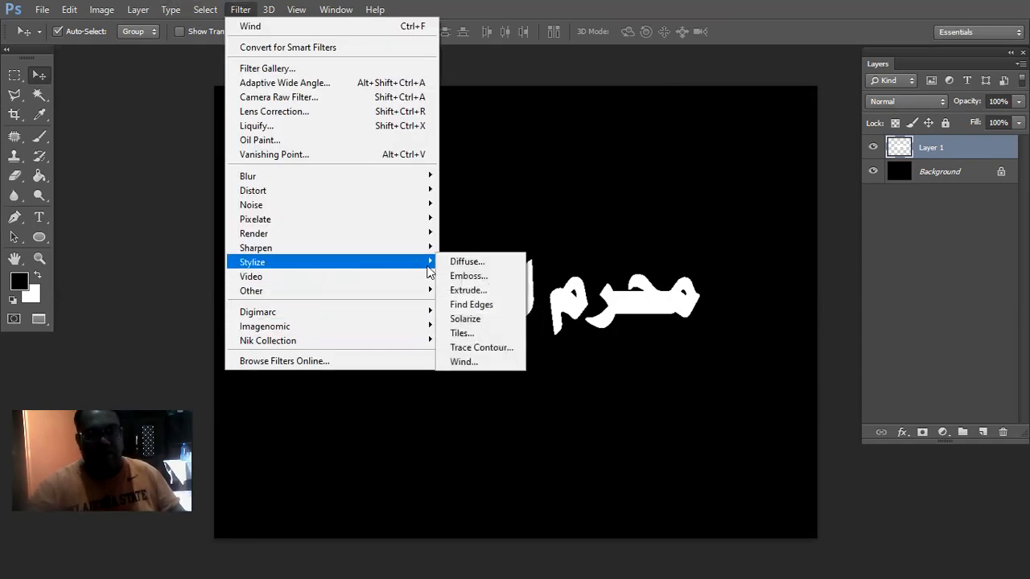
{"action": "left_click", "coordinate": [470, 363]}
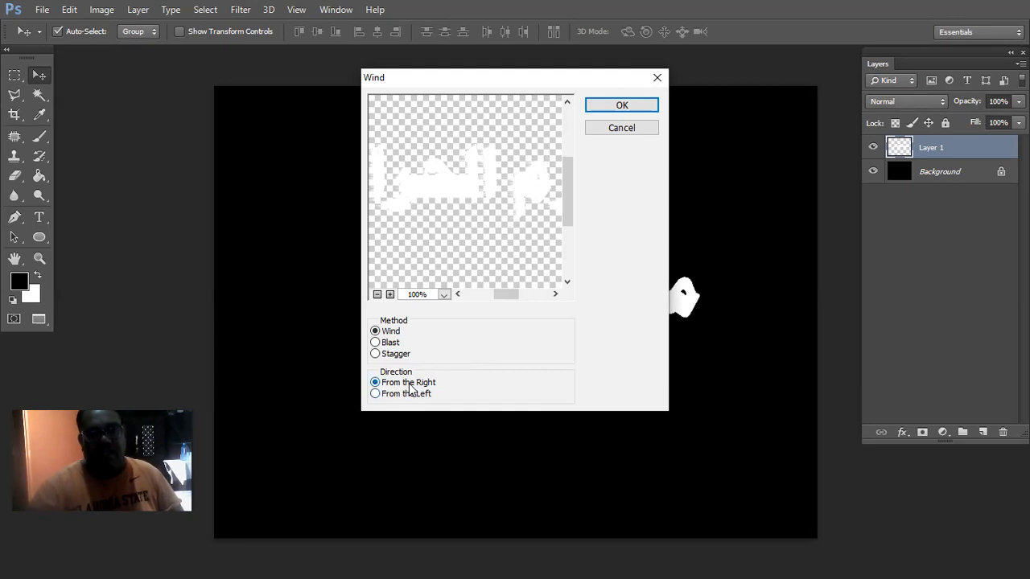
{"action": "left_click", "coordinate": [593, 104]}
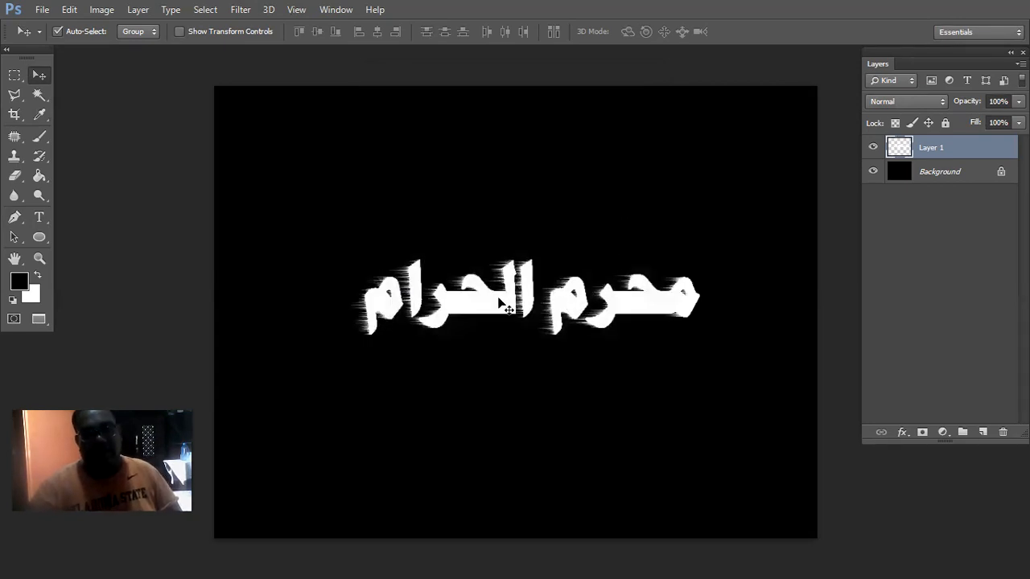
Step: Rotate the words 90° clockwise so they stand vertically and reapply the Wind filter
{"action": "key", "text": "ctrl+t"}
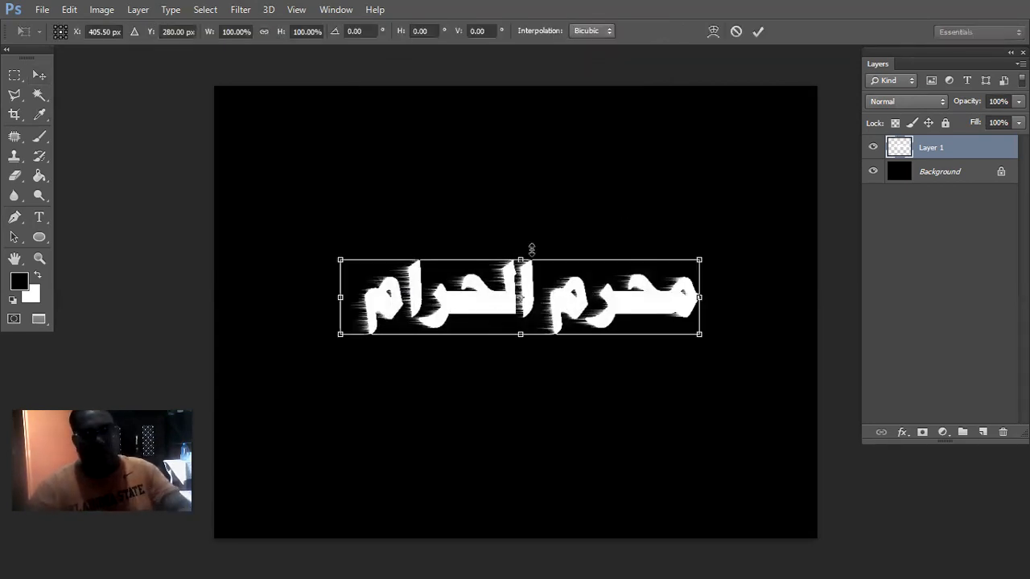
{"action": "left_click_drag", "start_coordinate": [642, 387], "coordinate": [603, 471]}
{"action": "key", "text": "Return"}
{"action": "key", "text": "ctrl+f"}
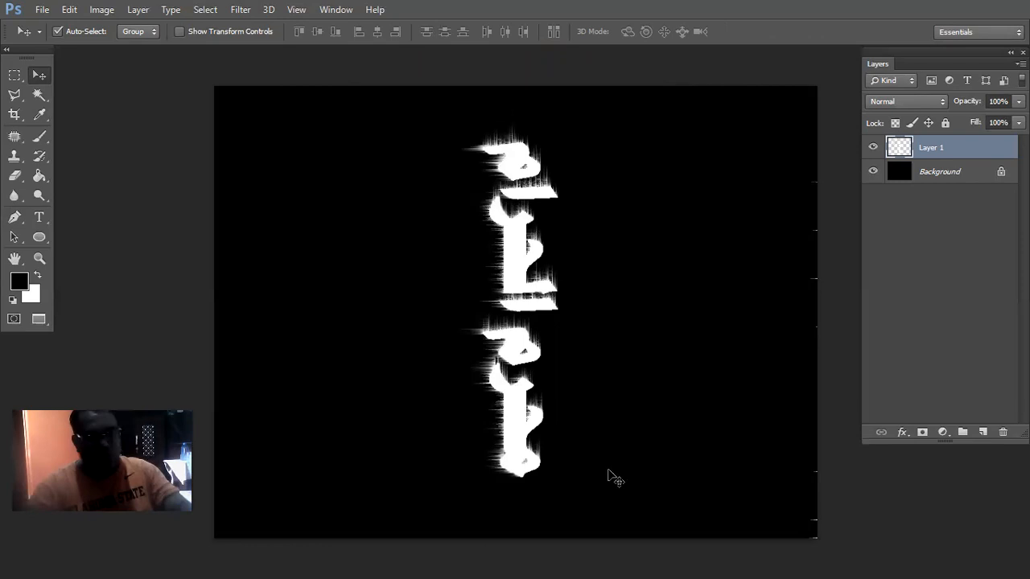
Step: Rotate the vertical words another 90° clockwise until upside down, move them back onto the canvas, and repeat the Wind filter
{"action": "key", "text": "ctrl+t"}
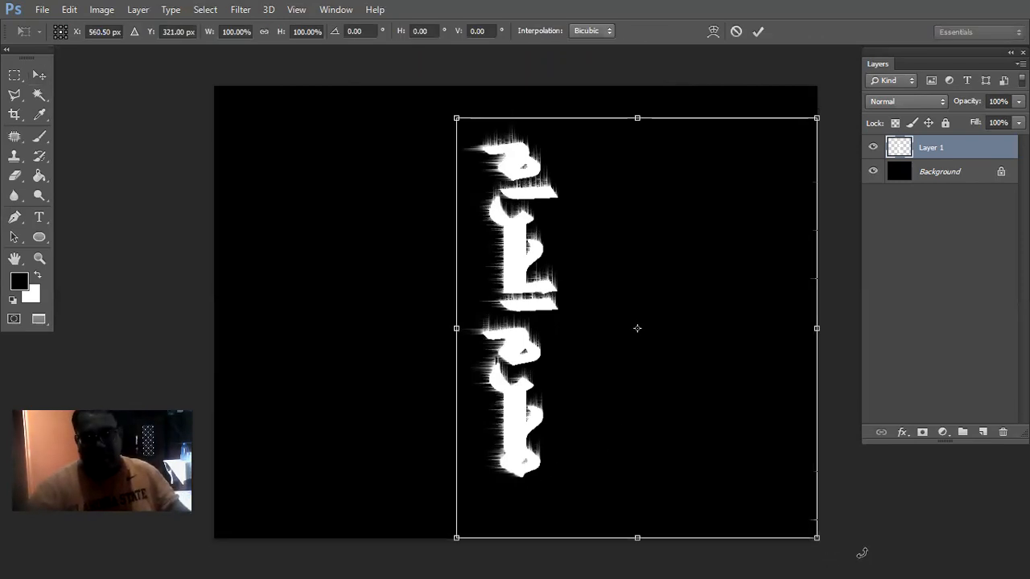
{"action": "left_click_drag", "start_coordinate": [641, 561], "coordinate": [378, 275]}
{"action": "key", "text": "Return"}
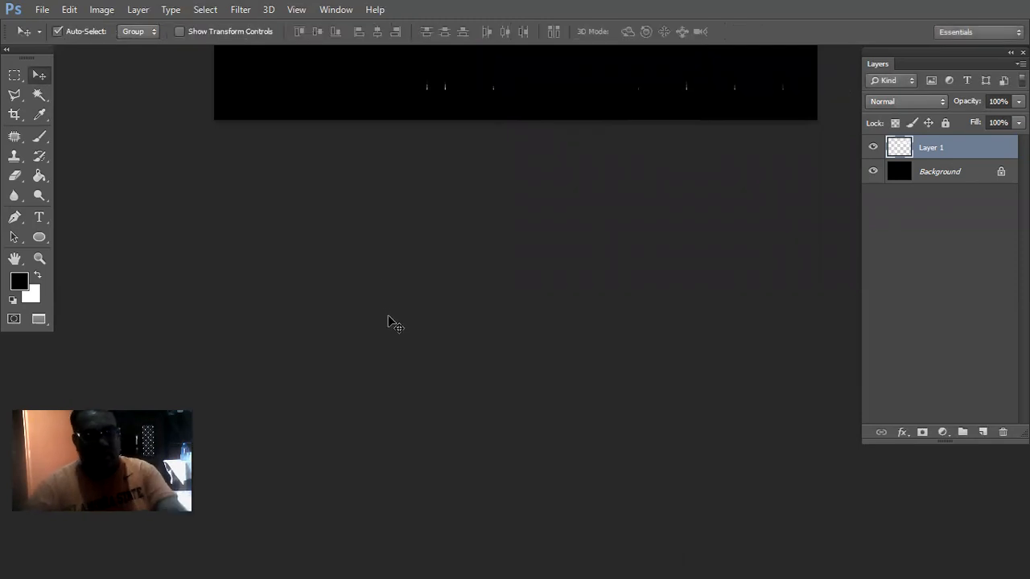
{"action": "key", "text": "ctrl+0"}
{"action": "left_click_drag", "start_coordinate": [581, 212], "coordinate": [428, 282]}
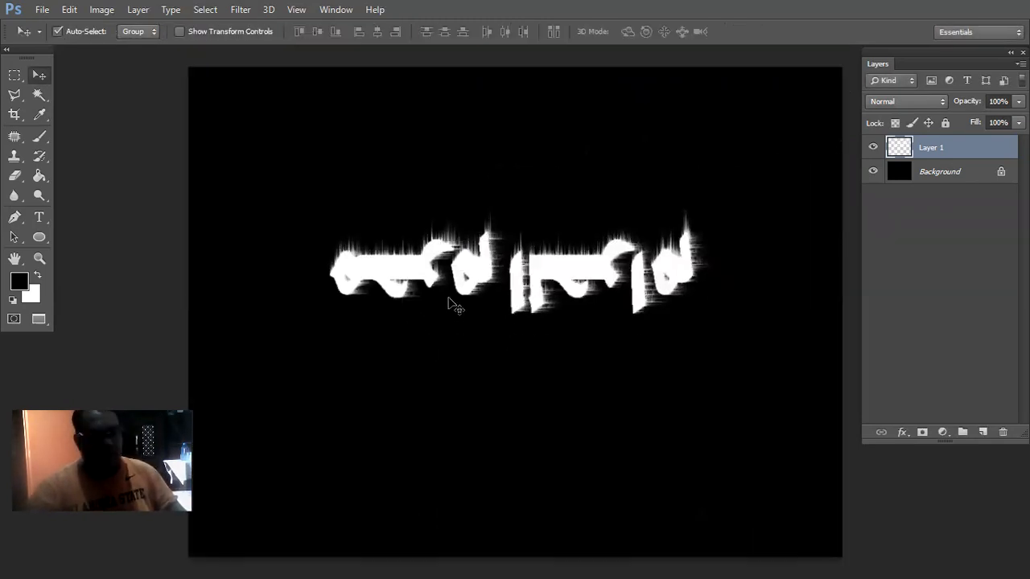
{"action": "key", "text": "ctrl+f"}
Step: Turn the upside-down words a further 90° clockwise, apply the Wind filter again, and move them fully onto the canvas
{"action": "key", "text": "ctrl+t"}
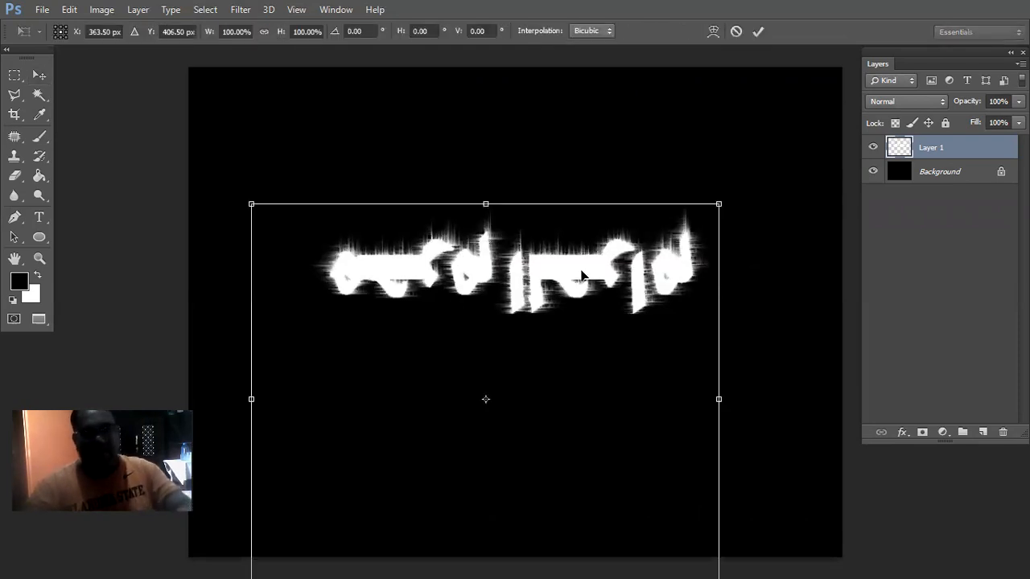
{"action": "left_click_drag", "start_coordinate": [719, 367], "coordinate": [577, 505]}
{"action": "key", "text": "Return"}
{"action": "left_click_drag", "start_coordinate": [637, 392], "coordinate": [627, 270]}
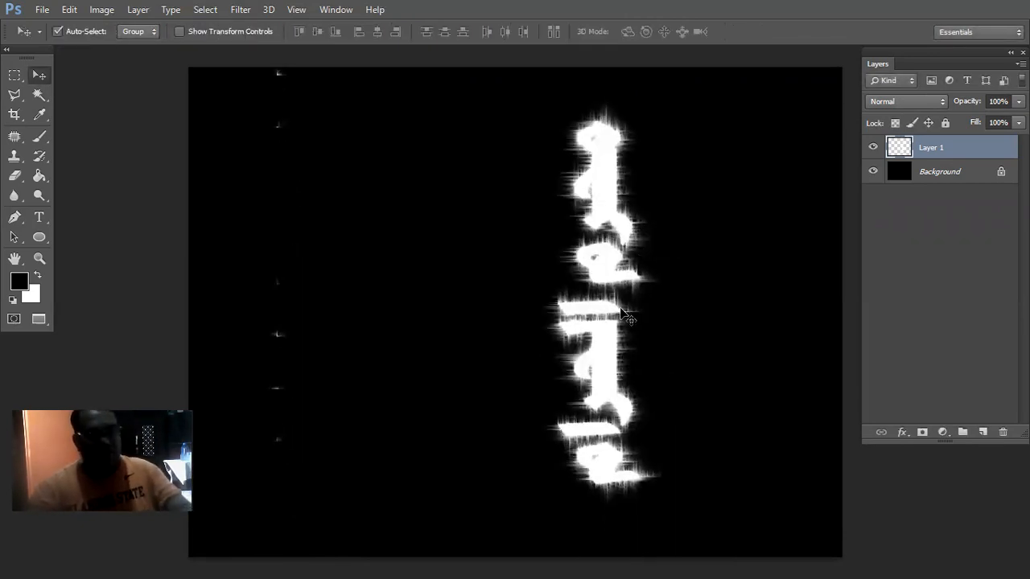
Step: Rotate the words 90° clockwise back to upright and shift them to the lower middle of the canvas
{"action": "key", "text": "ctrl+t"}
{"action": "left_click_drag", "start_coordinate": [653, 401], "coordinate": [517, 420]}
{"action": "key", "text": "Return"}
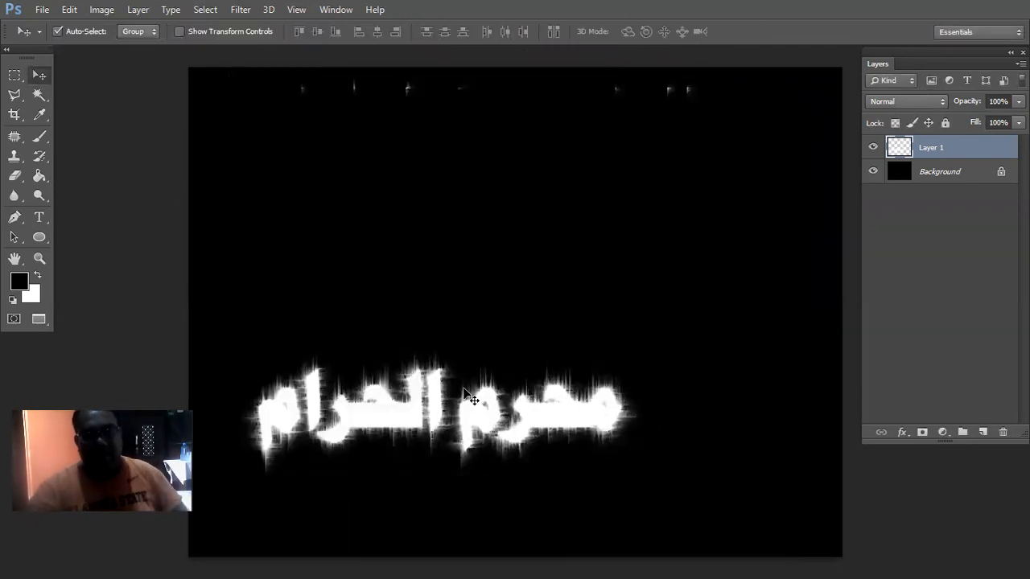
{"action": "left_click_drag", "start_coordinate": [409, 413], "coordinate": [475, 453]}
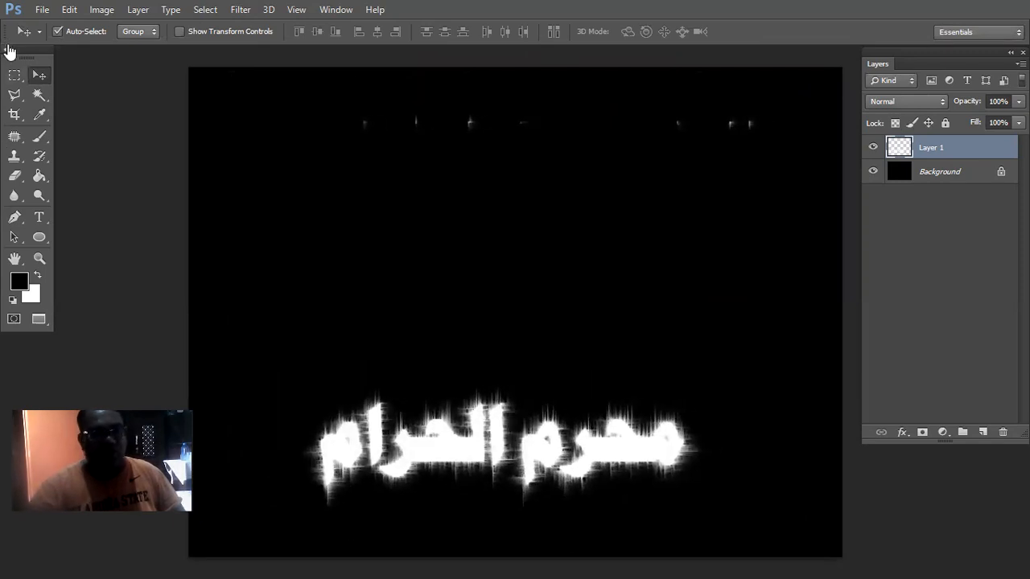
Step: Delete the stray streaks along the upper part of the canvas and move the words to the middle
{"action": "left_click", "coordinate": [15, 75]}
{"action": "left_click_drag", "start_coordinate": [292, 74], "coordinate": [842, 225]}
{"action": "key", "text": "Delete"}
{"action": "key", "text": "ctrl+d"}
{"action": "left_click", "coordinate": [42, 77]}
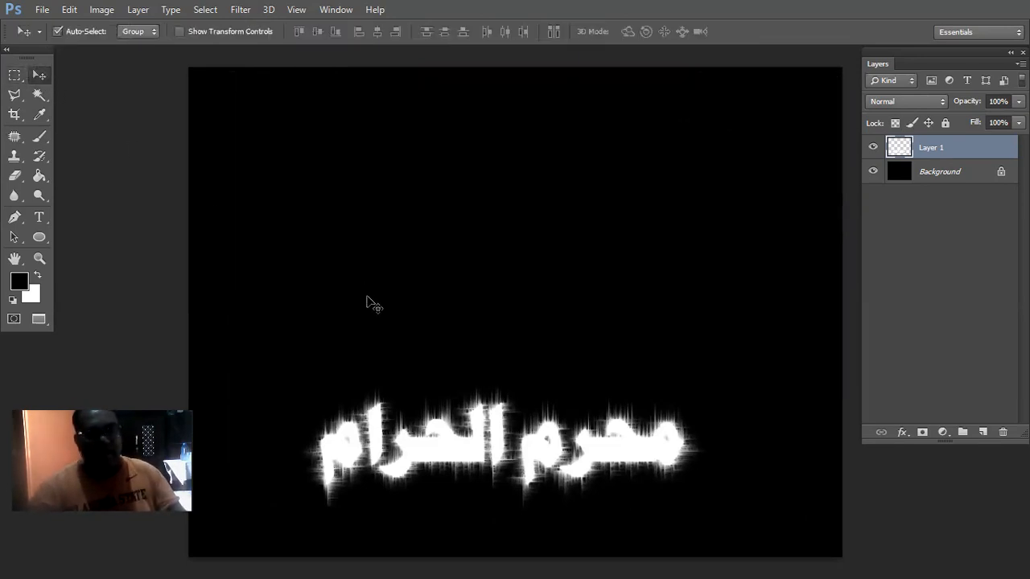
{"action": "left_click_drag", "start_coordinate": [454, 448], "coordinate": [505, 313]}
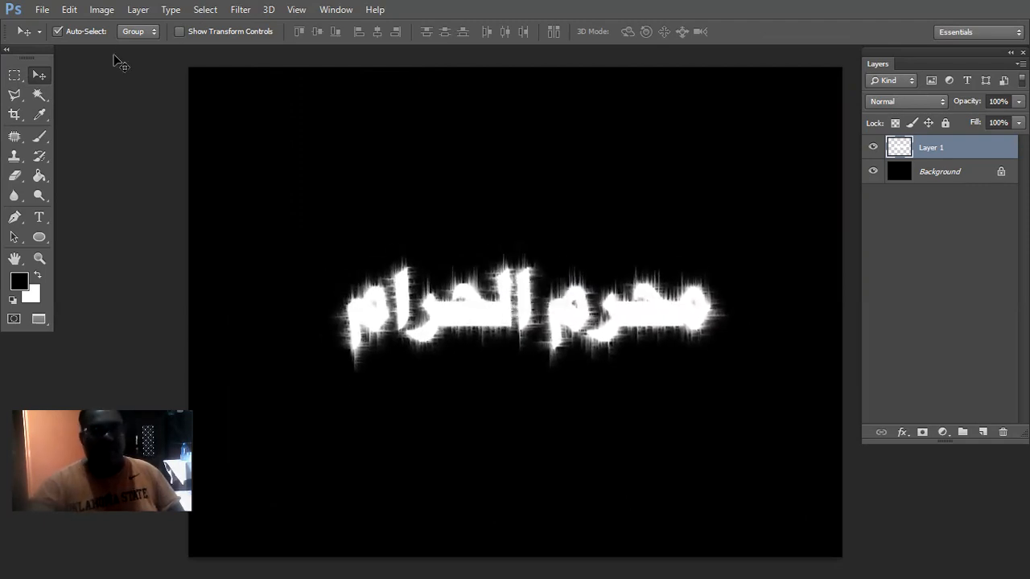
Step: Flatten the image to merge the words with the black background
{"action": "left_click", "coordinate": [170, 9]}
{"action": "mouse_move", "coordinate": [138, 9]}
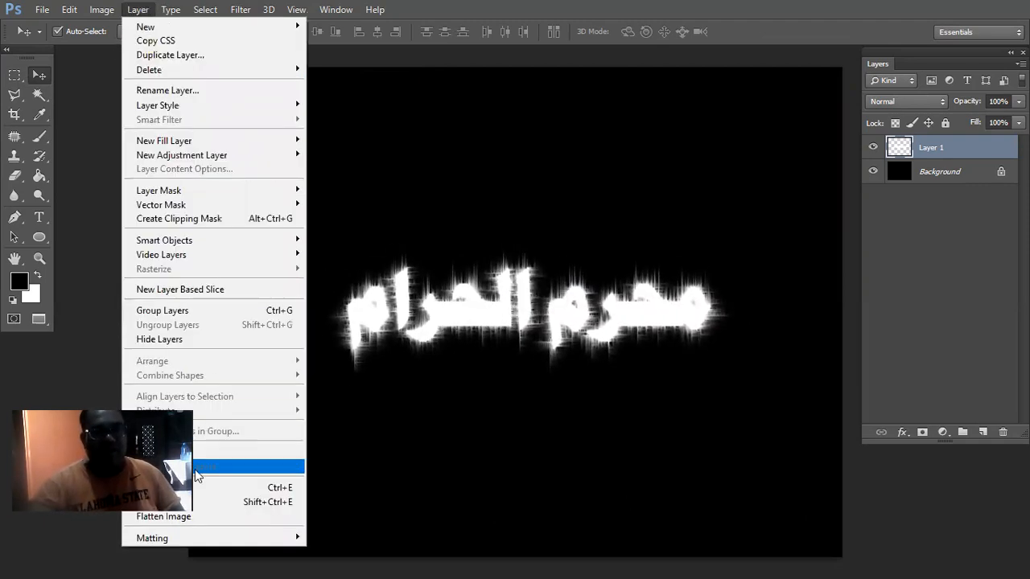
{"action": "left_click", "coordinate": [201, 522]}
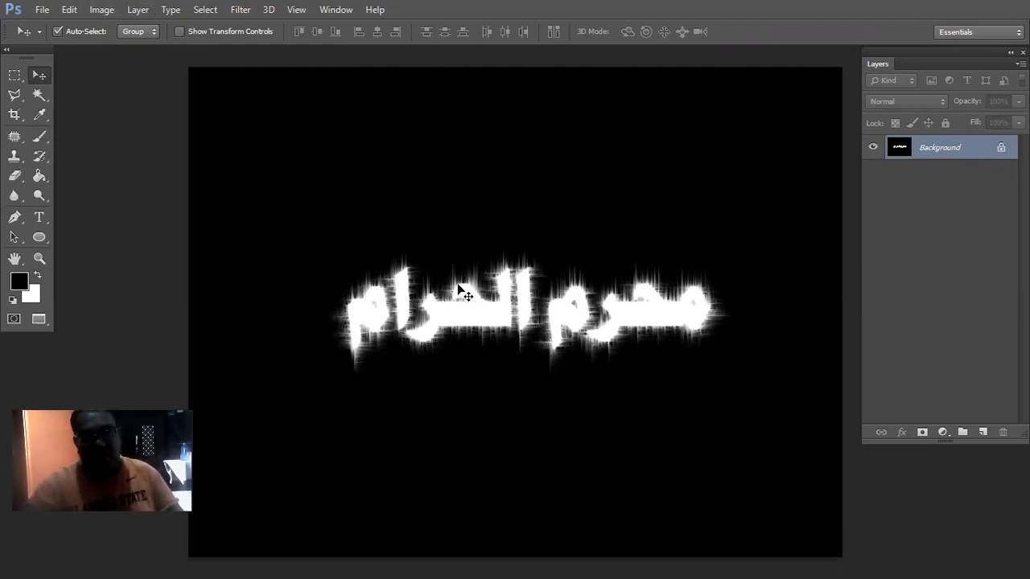
Step: Convert the image to Grayscale mode, discarding the color information, and convert it to Indexed Color
{"action": "left_click", "coordinate": [102, 10]}
{"action": "mouse_move", "coordinate": [160, 29]}
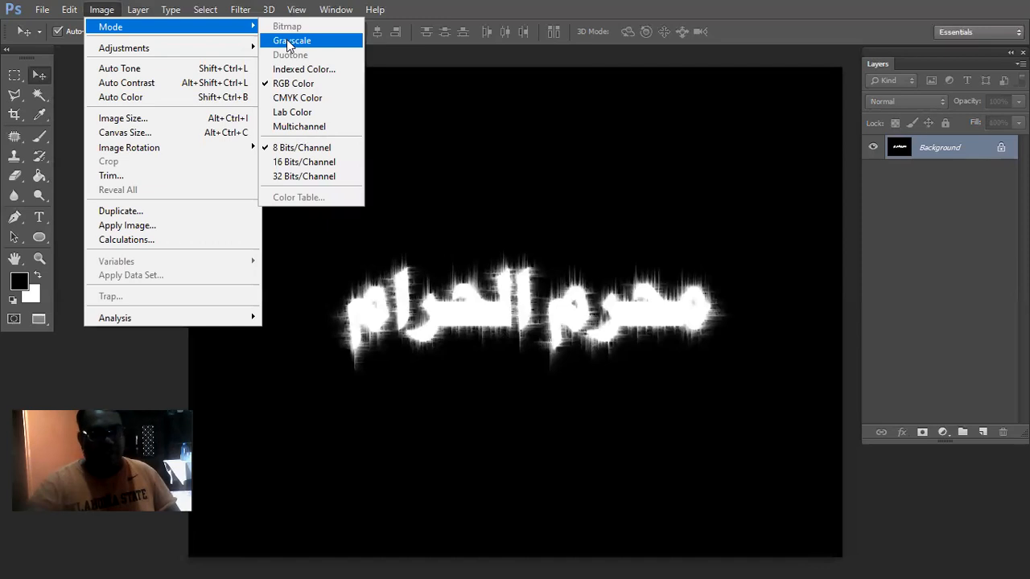
{"action": "left_click", "coordinate": [289, 42]}
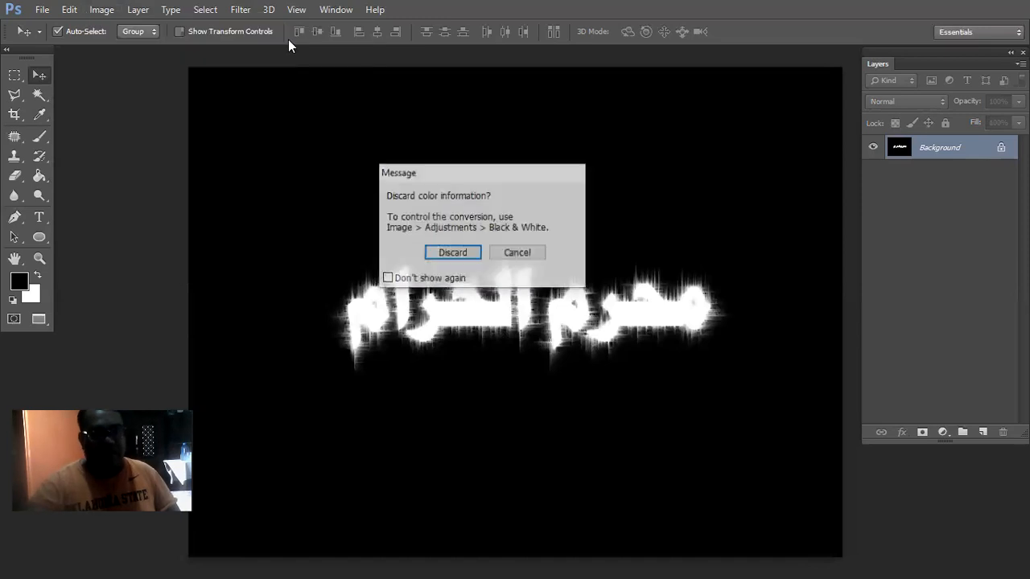
{"action": "left_click", "coordinate": [455, 255]}
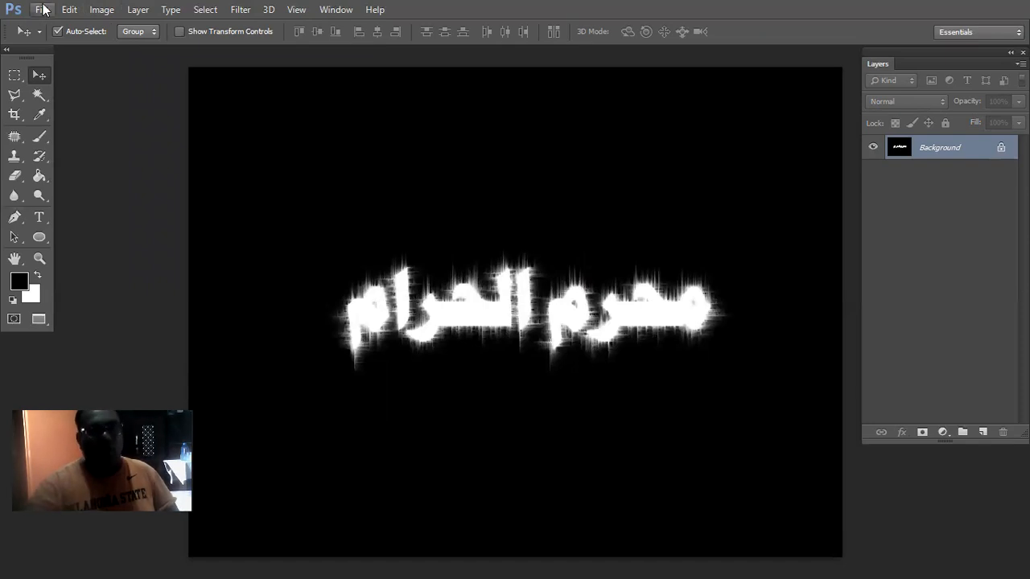
{"action": "left_click", "coordinate": [98, 11]}
{"action": "mouse_move", "coordinate": [103, 28]}
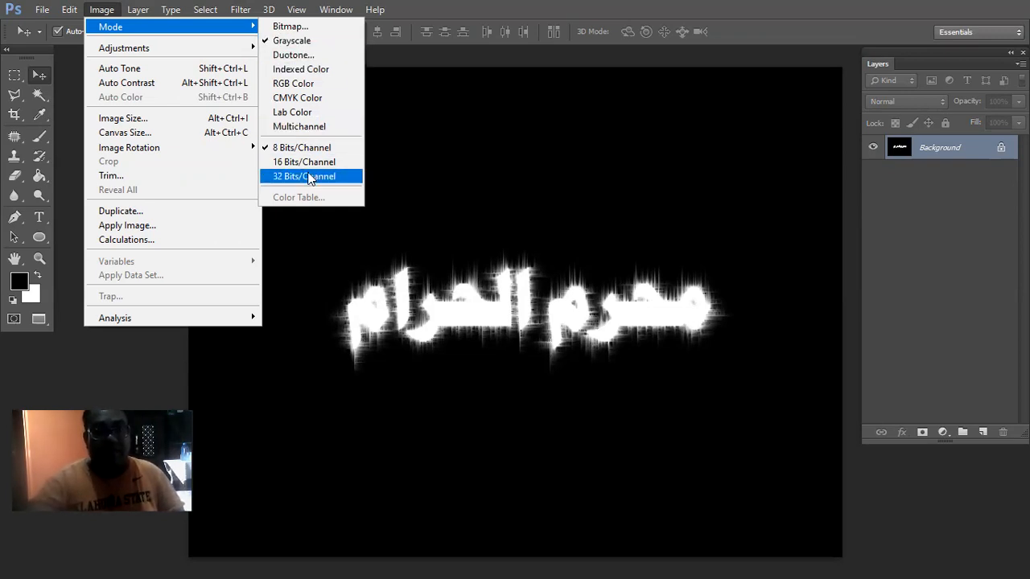
{"action": "left_click", "coordinate": [330, 77]}
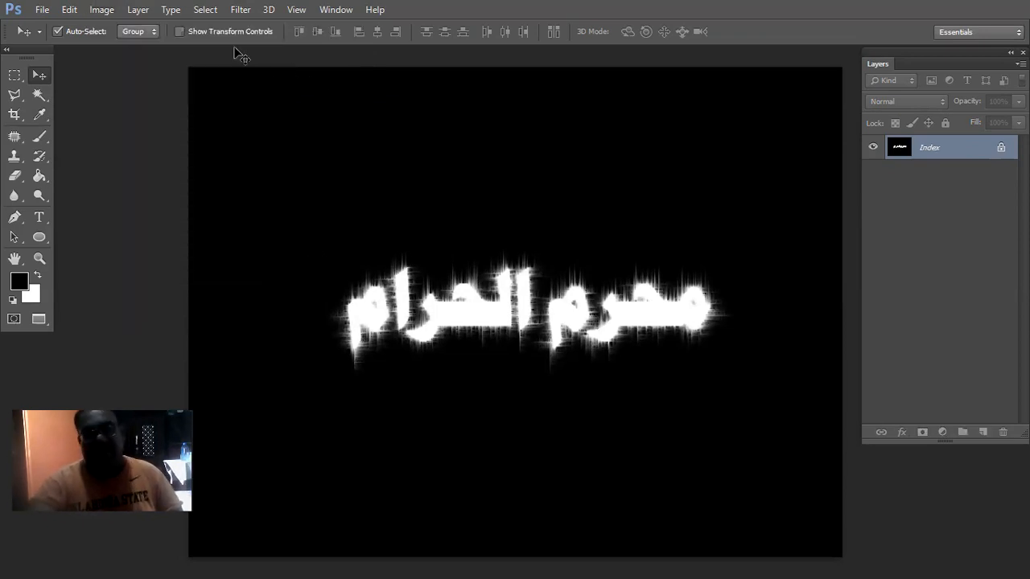
Step: Set the indexed image's color table to Black Body to give the words fire colors
{"action": "left_click", "coordinate": [107, 14]}
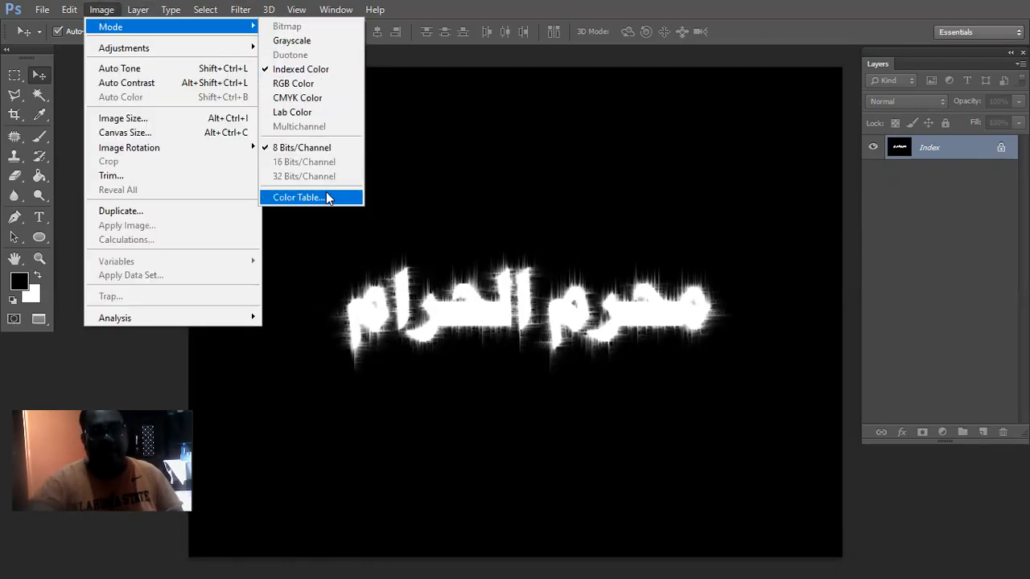
{"action": "left_click", "coordinate": [329, 198]}
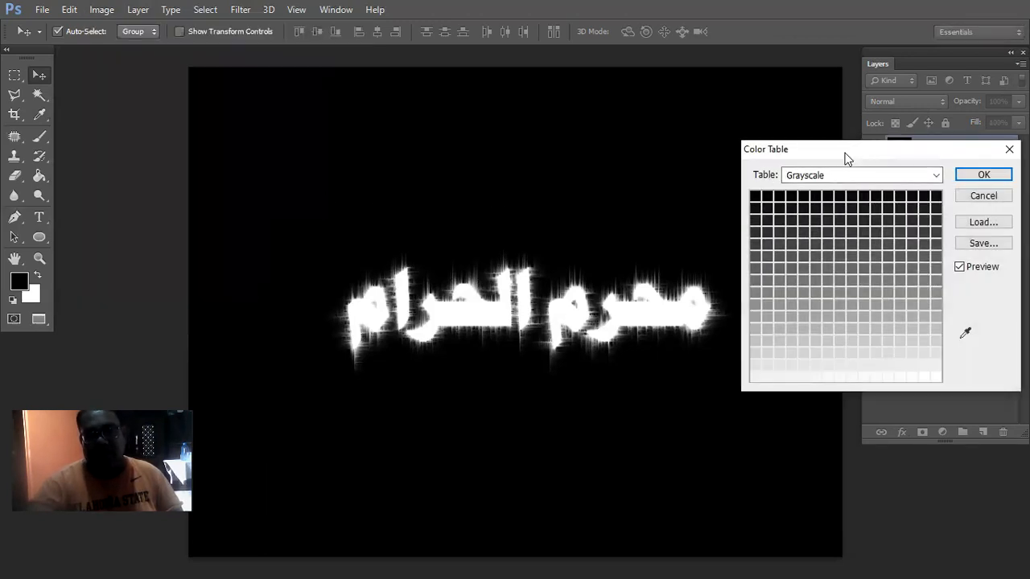
{"action": "left_click_drag", "start_coordinate": [845, 158], "coordinate": [755, 153]}
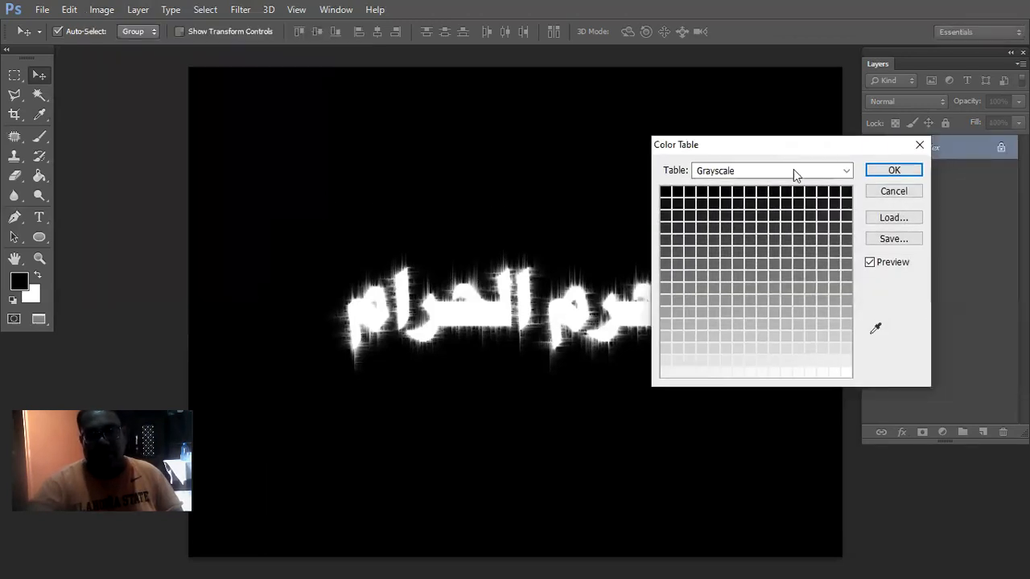
{"action": "left_click", "coordinate": [845, 171]}
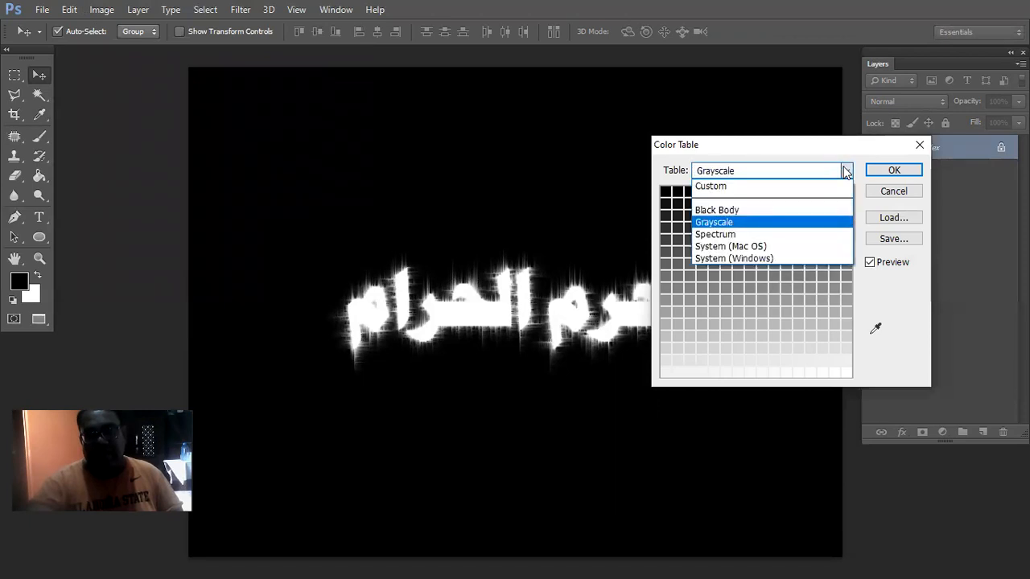
{"action": "left_click", "coordinate": [802, 212]}
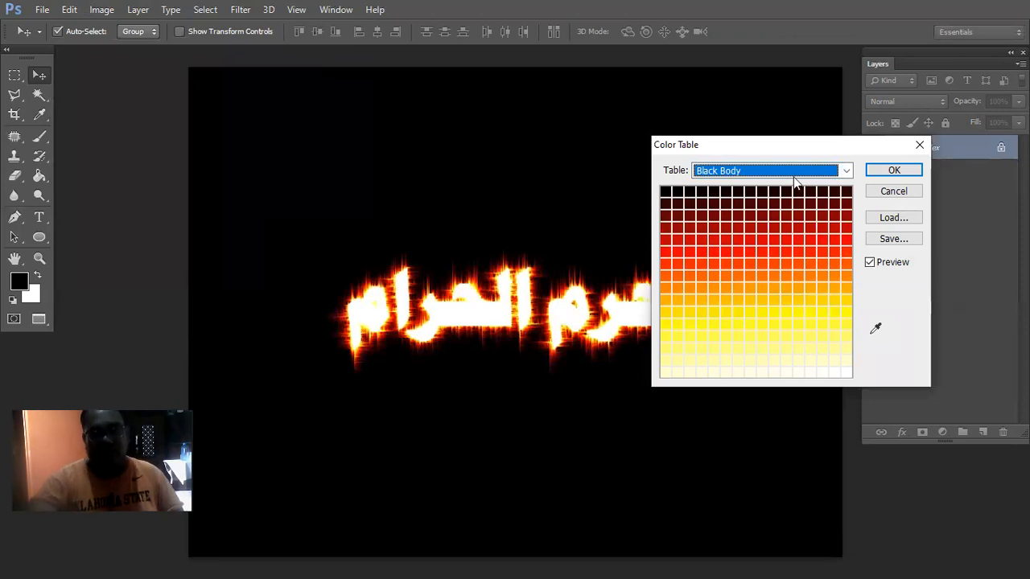
{"action": "left_click_drag", "start_coordinate": [795, 146], "coordinate": [863, 106]}
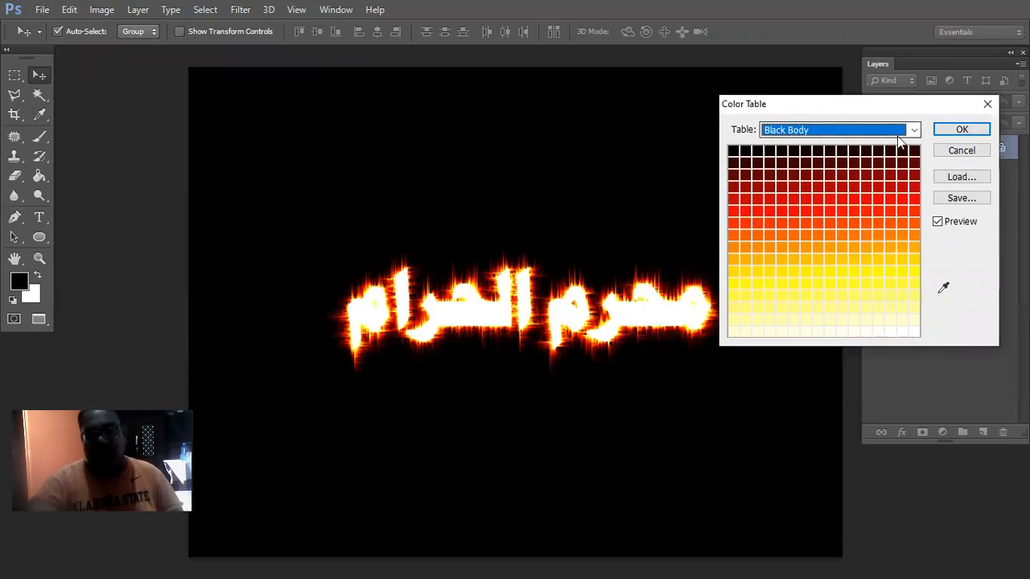
{"action": "left_click", "coordinate": [914, 131]}
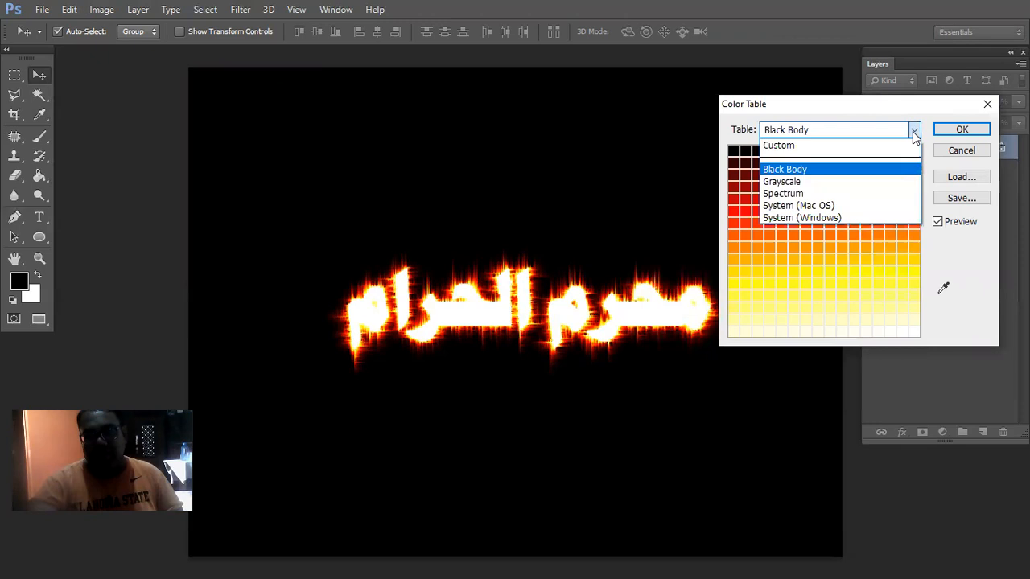
{"action": "left_click", "coordinate": [914, 133]}
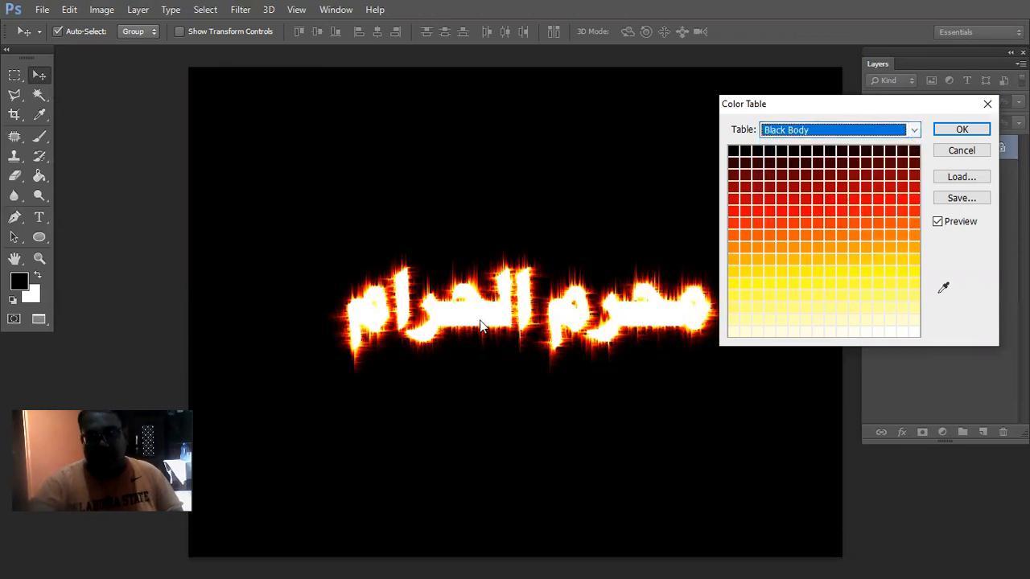
Step: Replace the last white entry of the color table with near-black 010000 and apply the table
{"action": "left_click", "coordinate": [914, 333]}
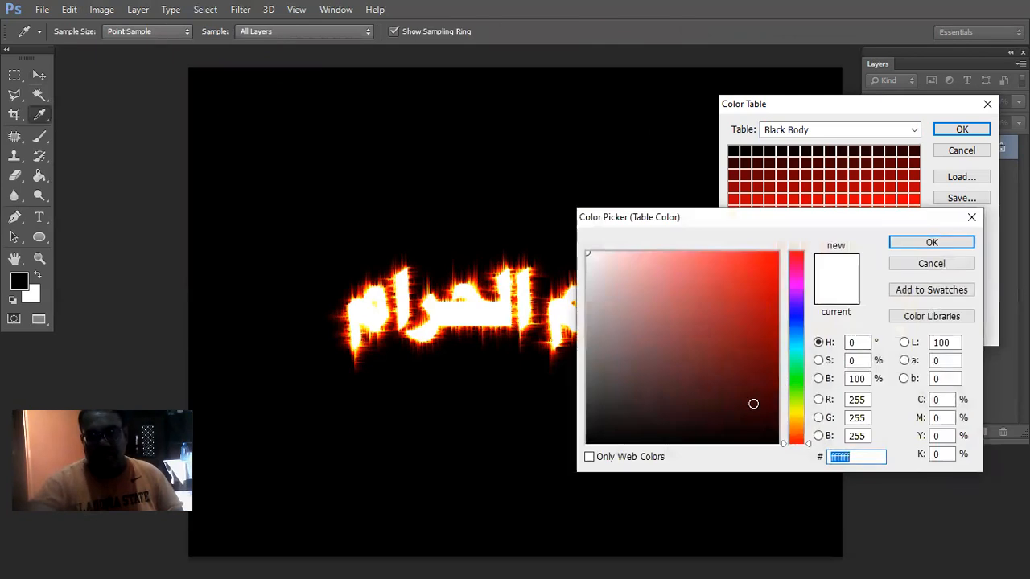
{"action": "left_click", "coordinate": [782, 443]}
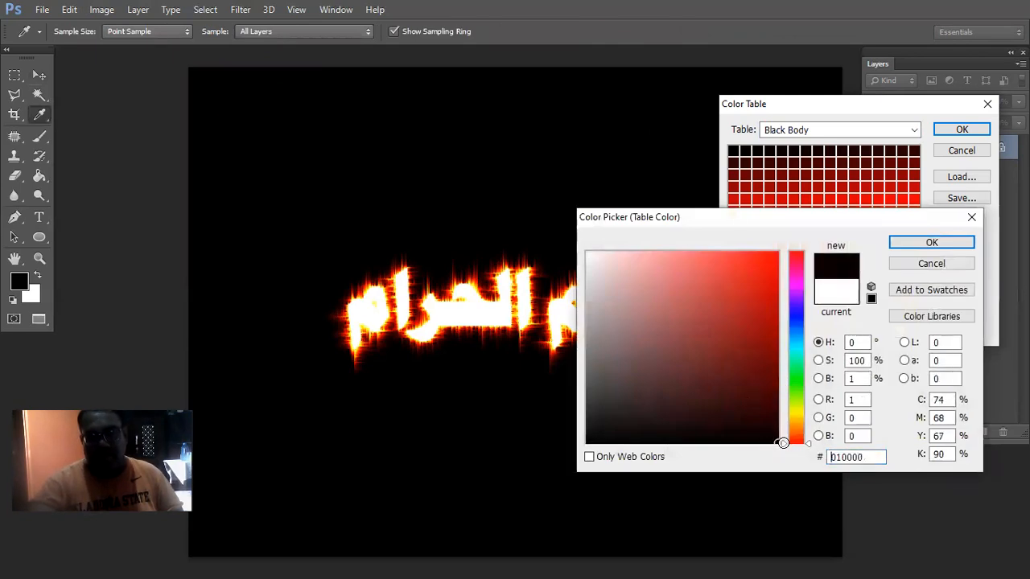
{"action": "left_click", "coordinate": [909, 244]}
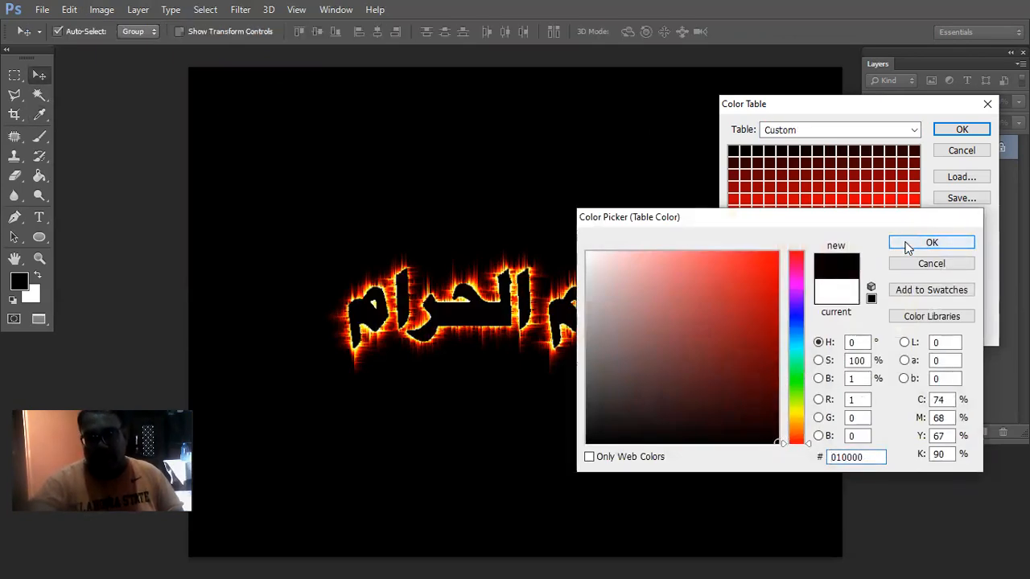
{"action": "left_click", "coordinate": [947, 132]}
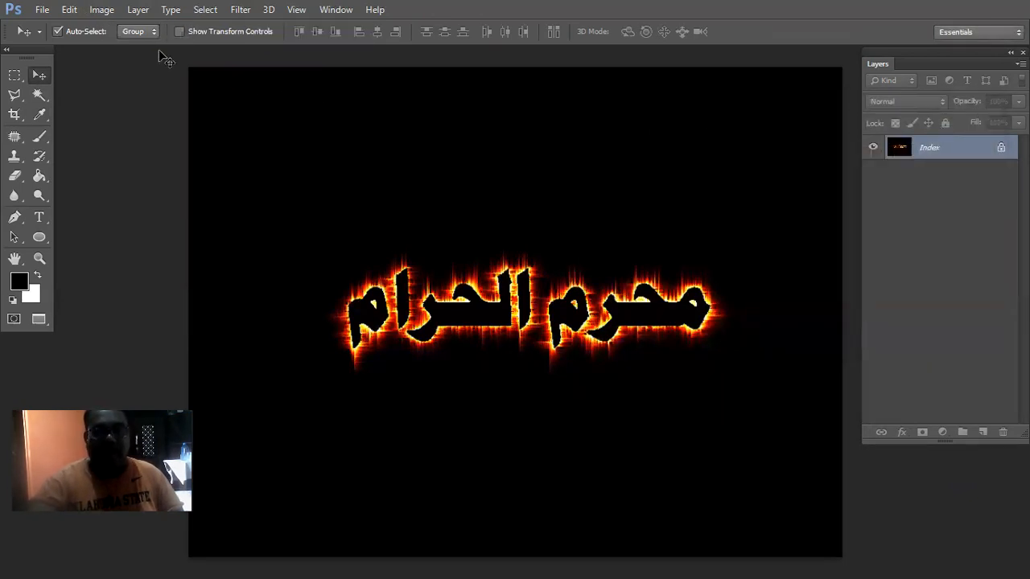
Step: Convert the indexed fire text image to RGB Color mode
{"action": "left_click", "coordinate": [103, 10]}
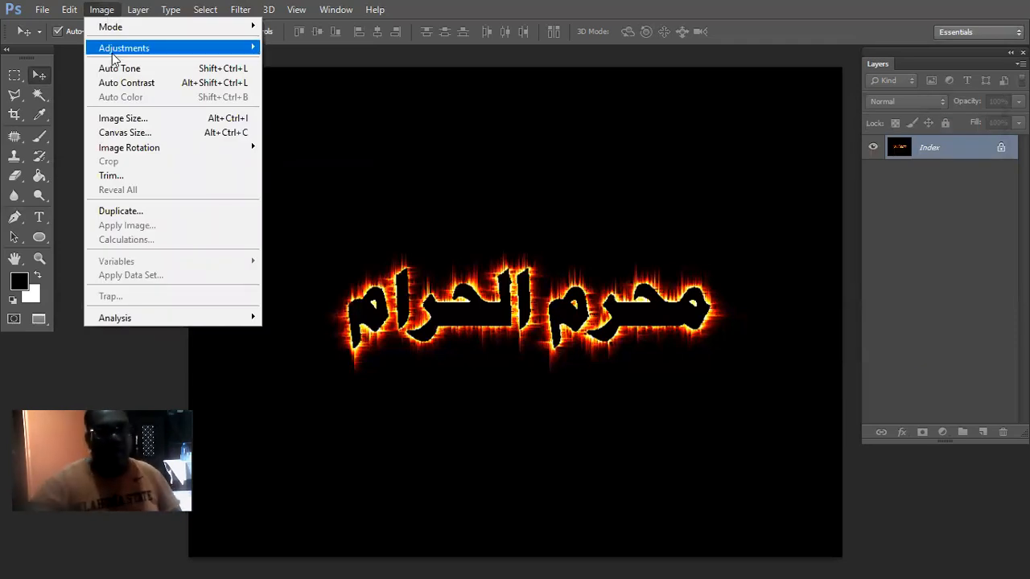
{"action": "mouse_move", "coordinate": [128, 26]}
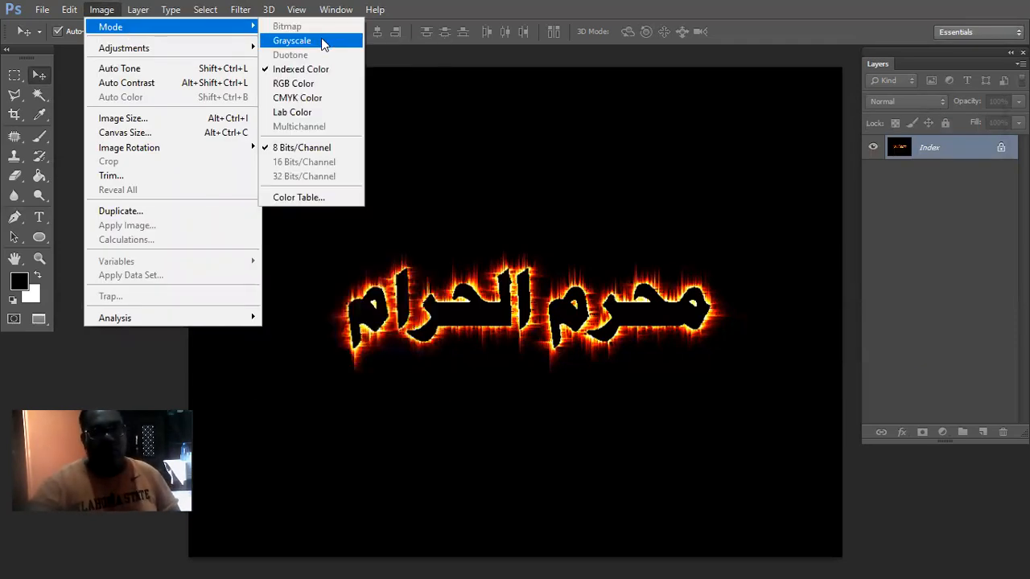
{"action": "left_click", "coordinate": [338, 86]}
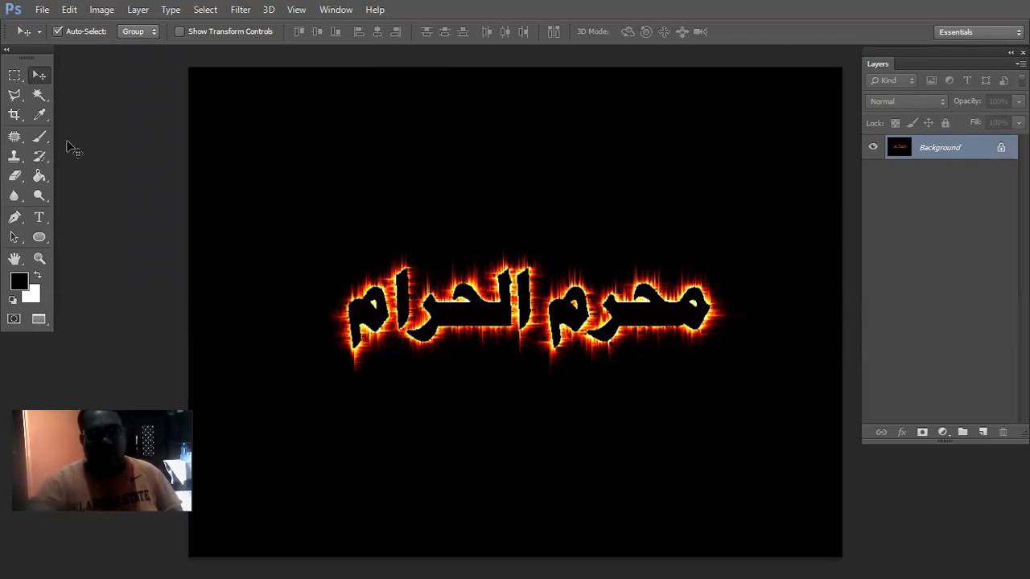
Step: Select the black backdrop with the Magic Wand, invert the selection to isolate the fire text, and copy it
{"action": "left_click", "coordinate": [39, 96]}
{"action": "left_click", "coordinate": [266, 168]}
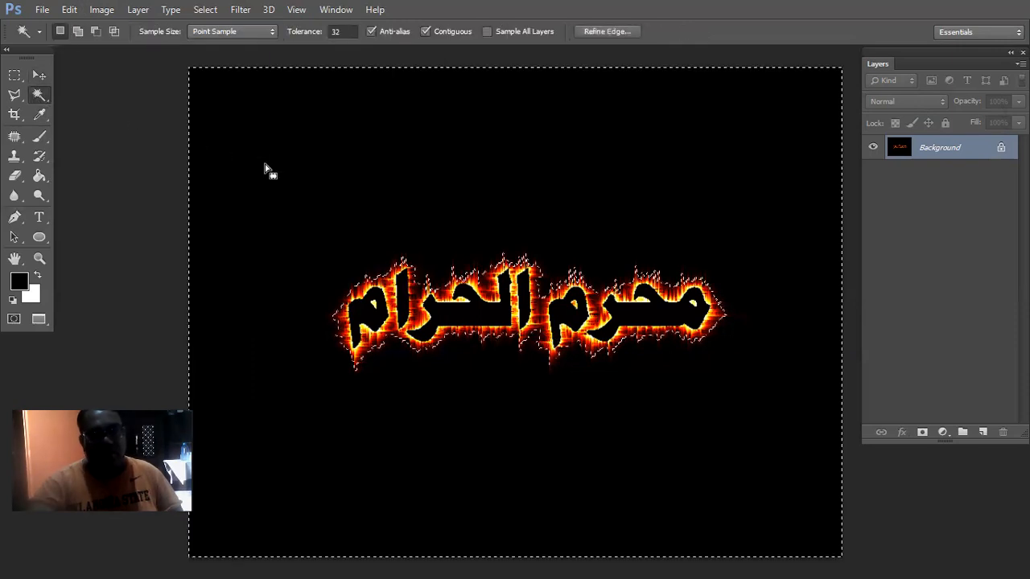
{"action": "key", "text": "ctrl+shift+i"}
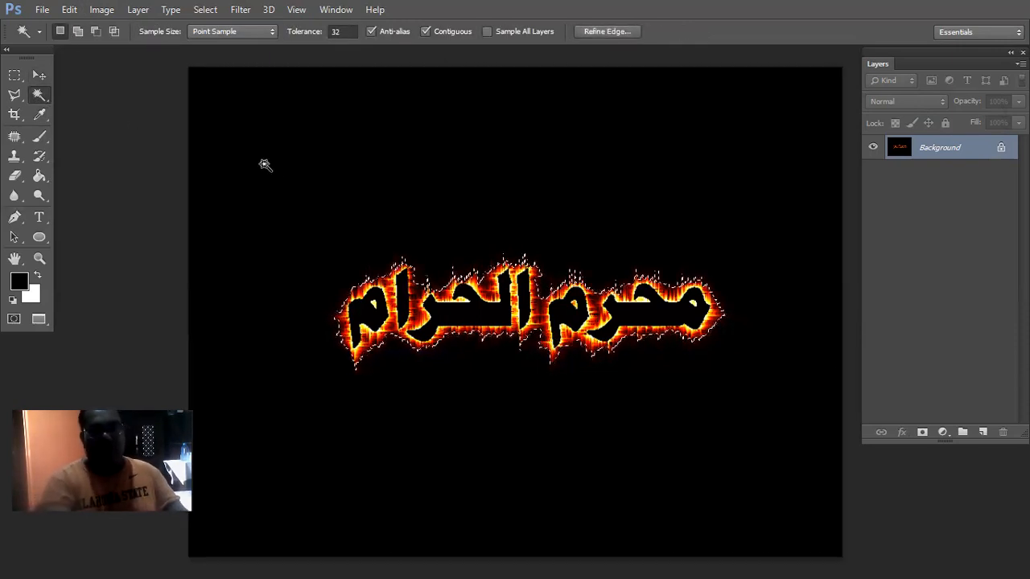
{"action": "left_click", "coordinate": [68, 9]}
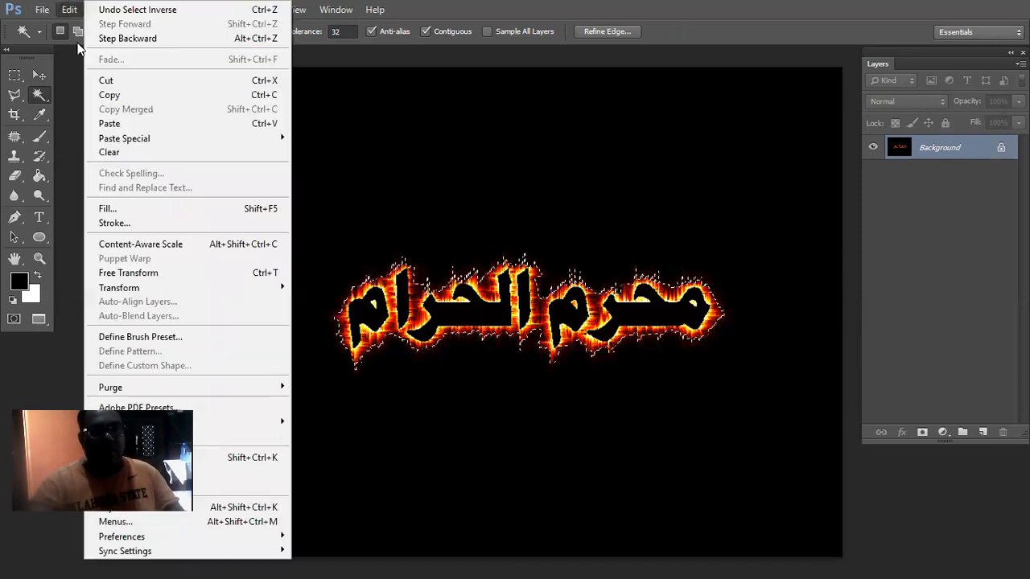
{"action": "left_click", "coordinate": [108, 93]}
Step: Close Untitled-1 without saving and paste the copied fire text into the brick wall poster
{"action": "key", "text": "ctrl+w"}
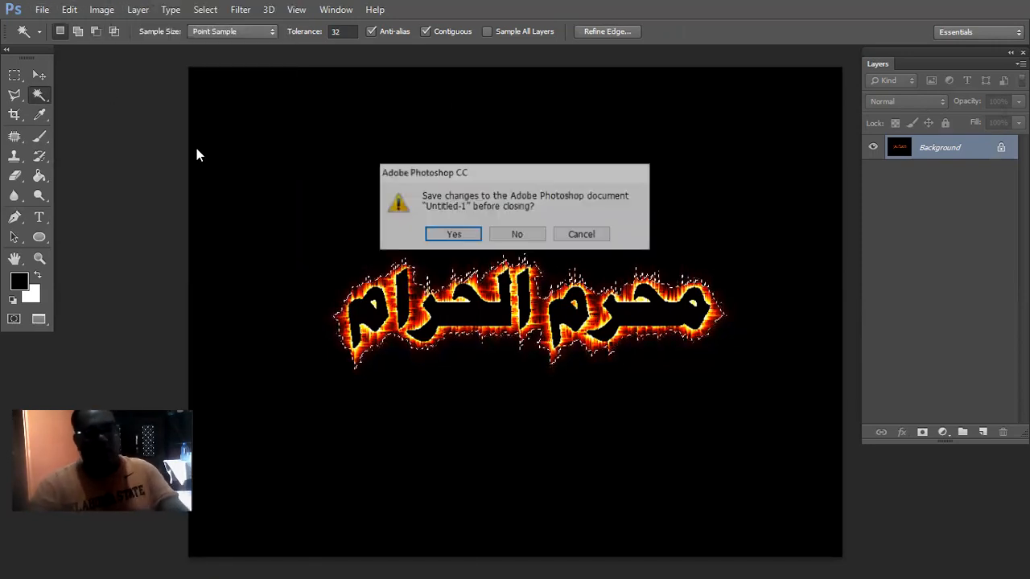
{"action": "left_click", "coordinate": [503, 232]}
{"action": "key", "text": "ctrl+v"}
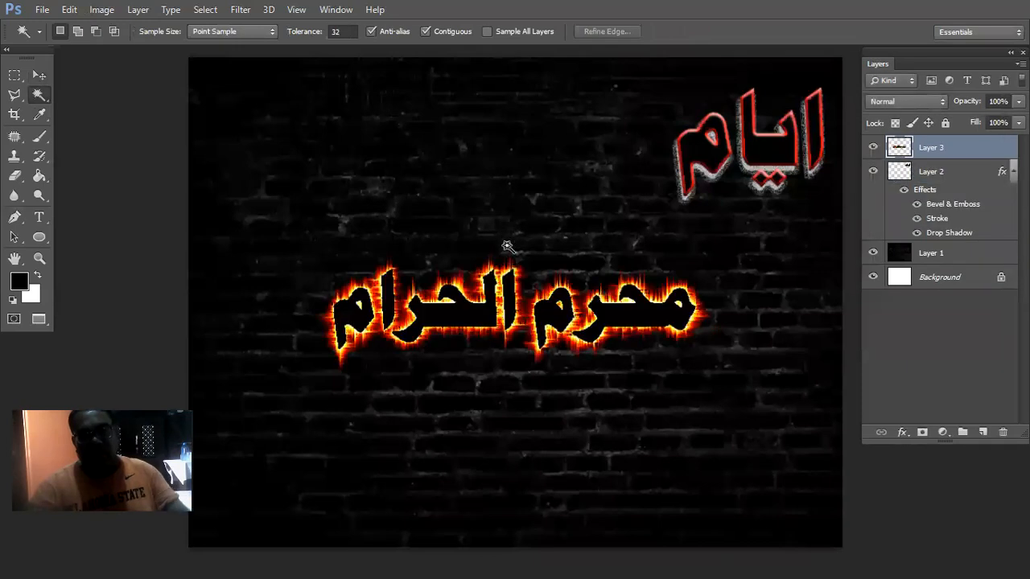
Step: Scale the pasted fire text to about 91% and position it just below the red-outlined word on the brick wall
{"action": "left_click", "coordinate": [39, 75]}
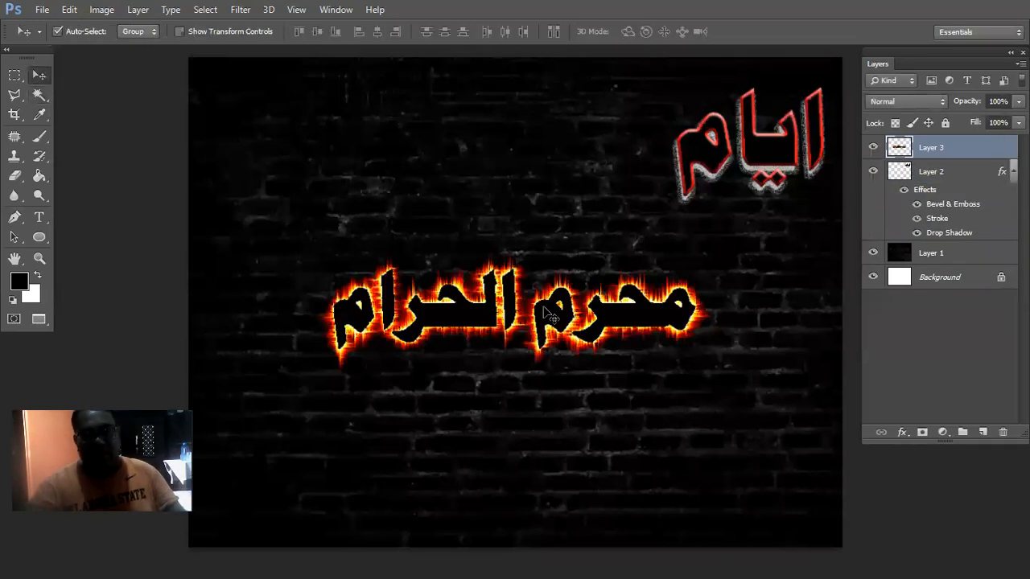
{"action": "left_click_drag", "start_coordinate": [544, 309], "coordinate": [592, 251]}
{"action": "key", "text": "ctrl+t"}
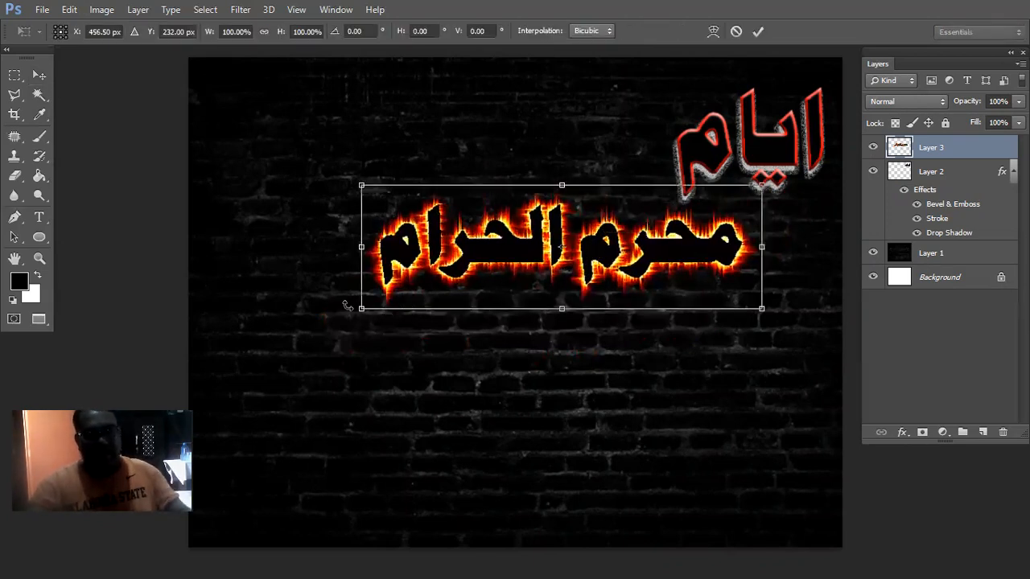
{"action": "left_click_drag", "start_coordinate": [361, 308], "coordinate": [385, 282]}
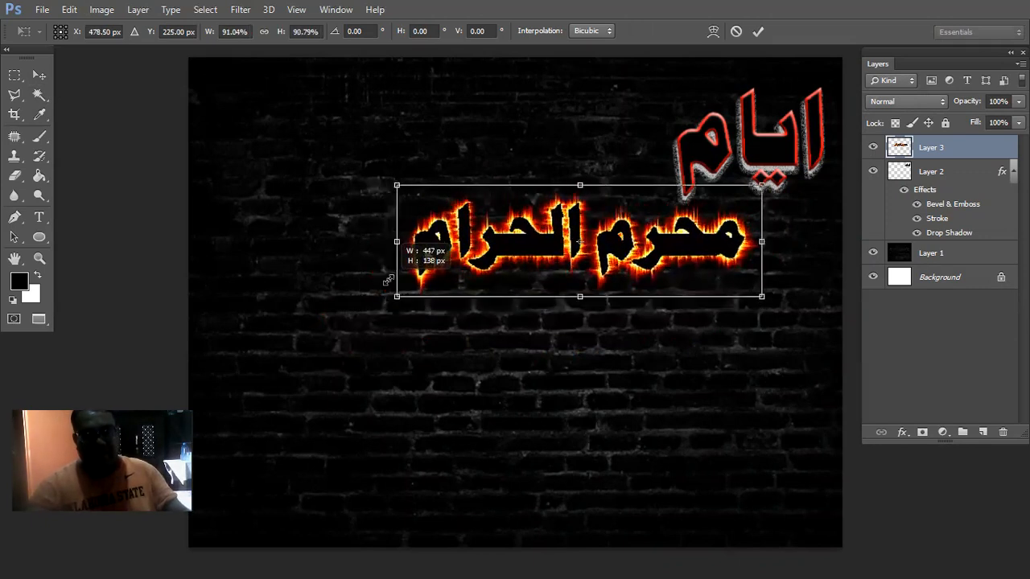
{"action": "key", "text": "Return"}
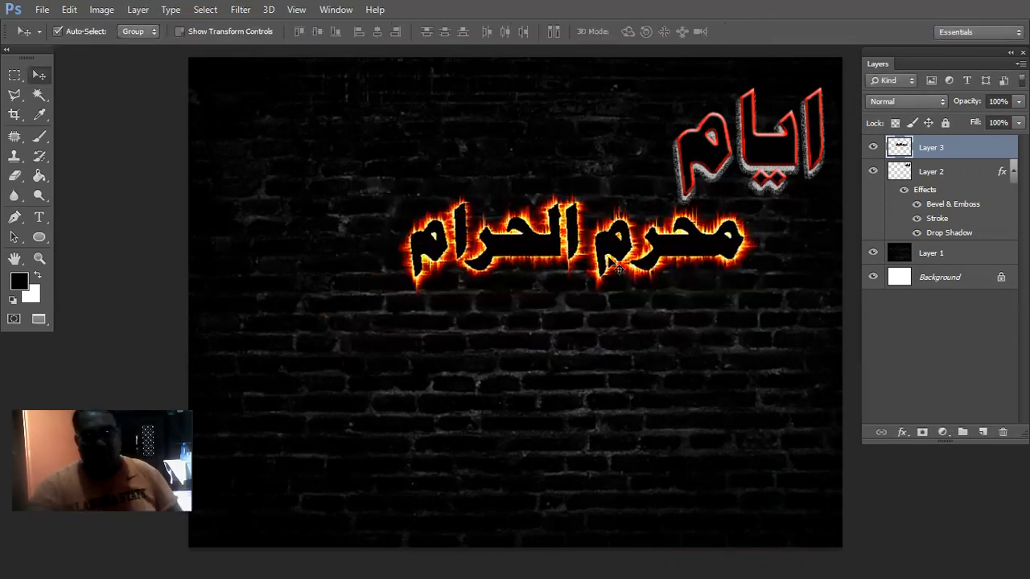
{"action": "left_click_drag", "start_coordinate": [612, 255], "coordinate": [588, 256]}
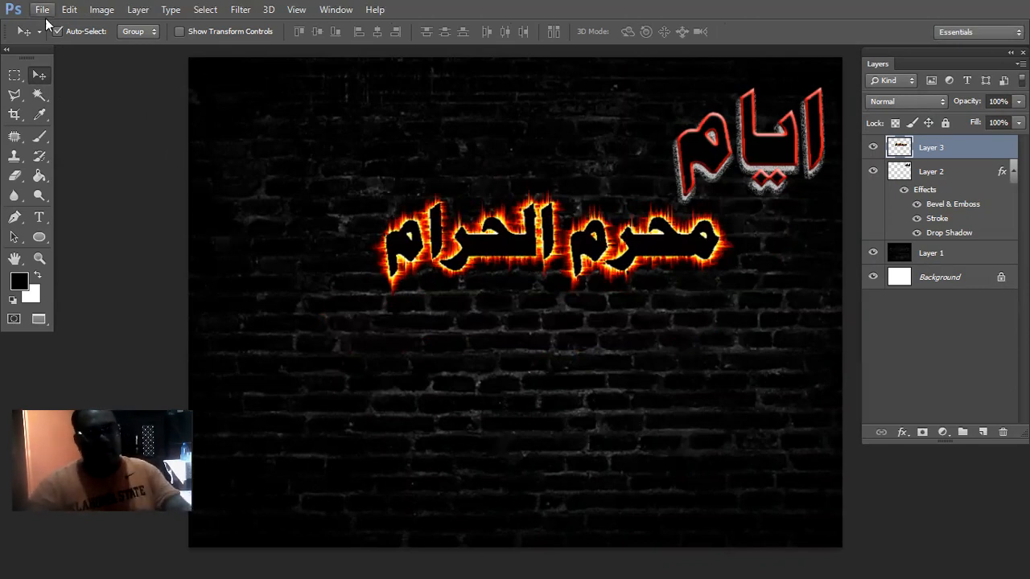
Step: Create a new 800 x 600 pixel RGB document at 100 pixels/inch with a white background
{"action": "key", "text": "ctrl+n"}
{"action": "left_click", "coordinate": [334, 221]}
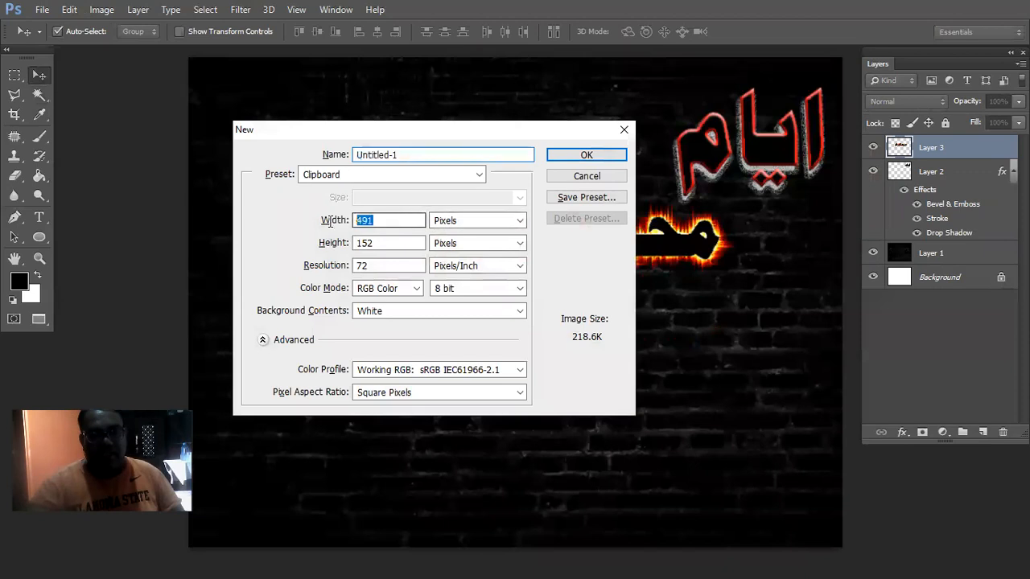
{"action": "type", "text": "800"}
{"action": "key", "text": "Tab"}
{"action": "type", "text": "600"}
{"action": "key", "text": "Tab"}
{"action": "type", "text": "100"}
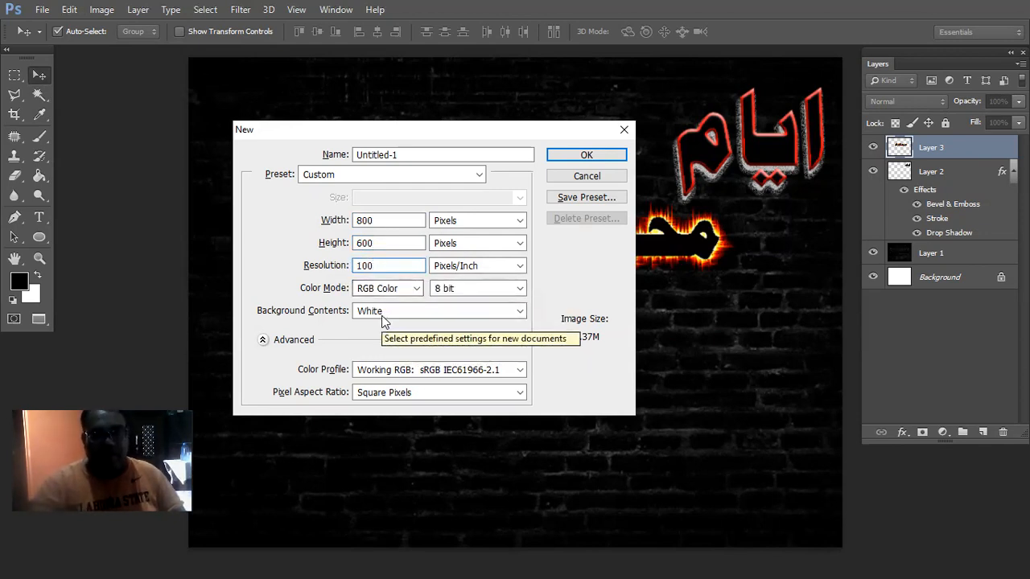
{"action": "left_click", "coordinate": [572, 156]}
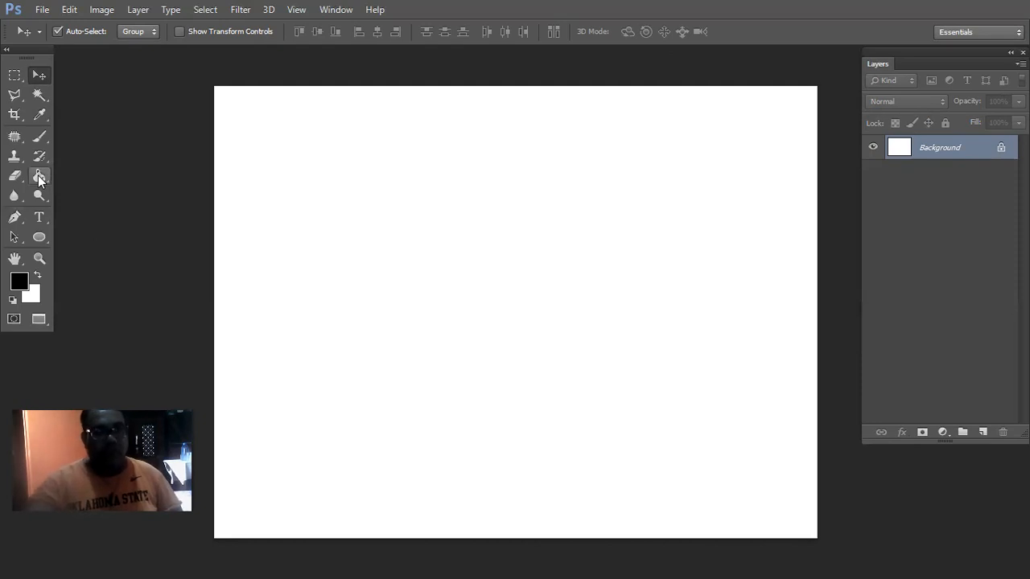
Step: Fill the new document's background with black using the Paint Bucket, keeping 000000 as the foreground color
{"action": "left_click_drag", "start_coordinate": [43, 175], "coordinate": [43, 176]}
{"action": "left_click", "coordinate": [67, 188]}
{"action": "left_click", "coordinate": [469, 239]}
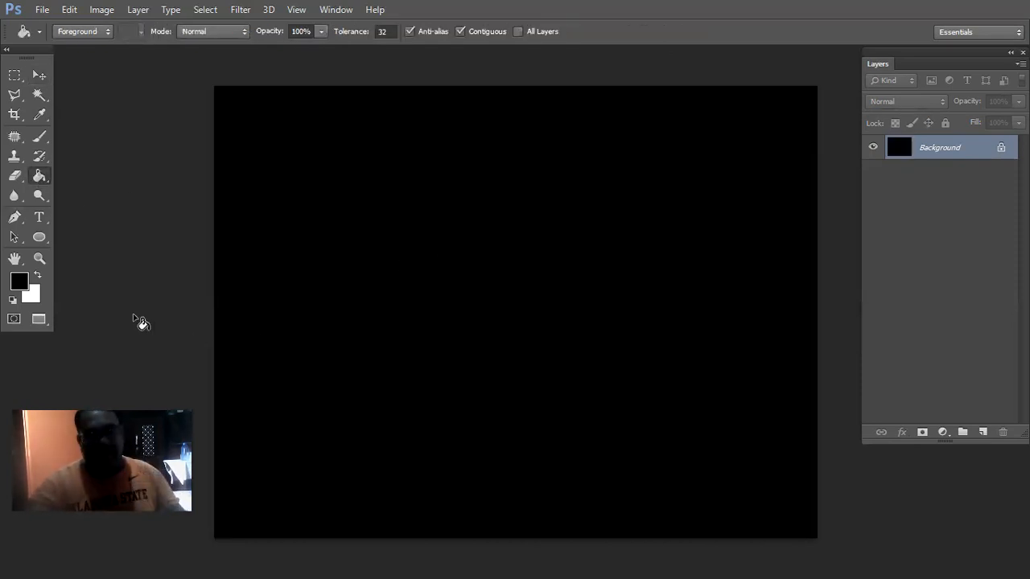
{"action": "left_click", "coordinate": [28, 282]}
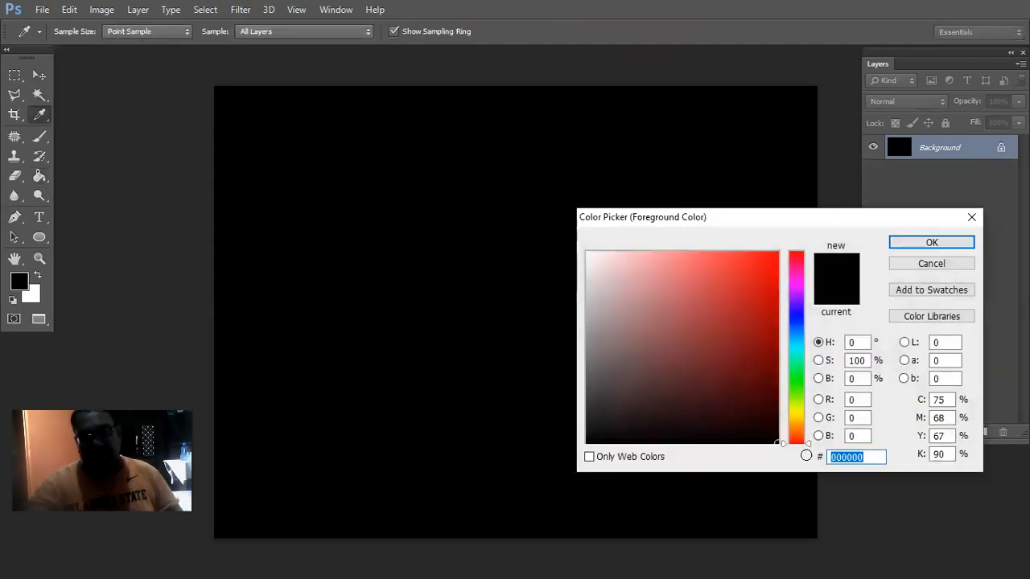
{"action": "left_click", "coordinate": [923, 241]}
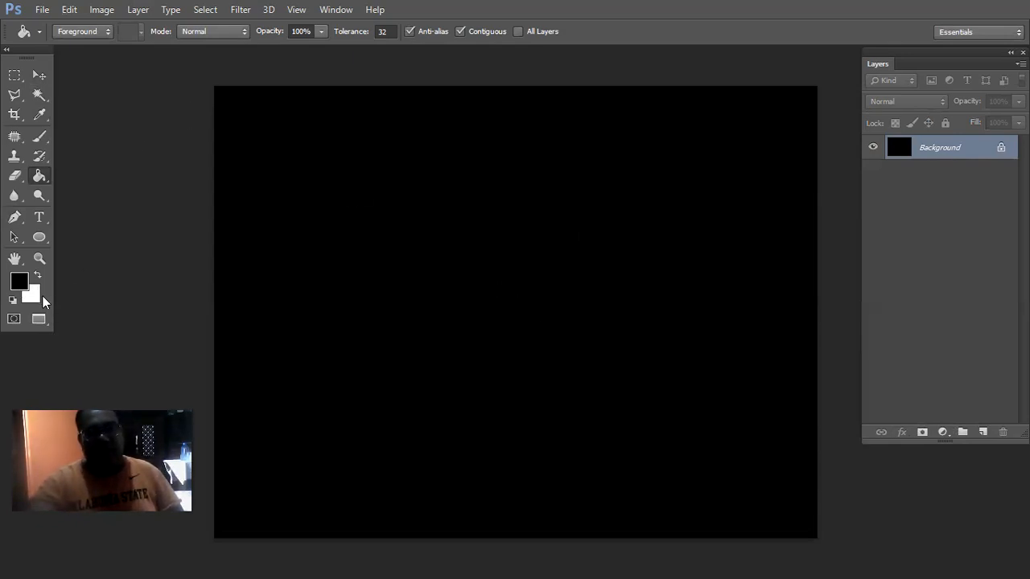
Step: Open muharam.eps from Downloads, rasterized at 595 x 841 pixels, 72 pixels/inch, in CMYK Color mode
{"action": "left_click", "coordinate": [46, 12]}
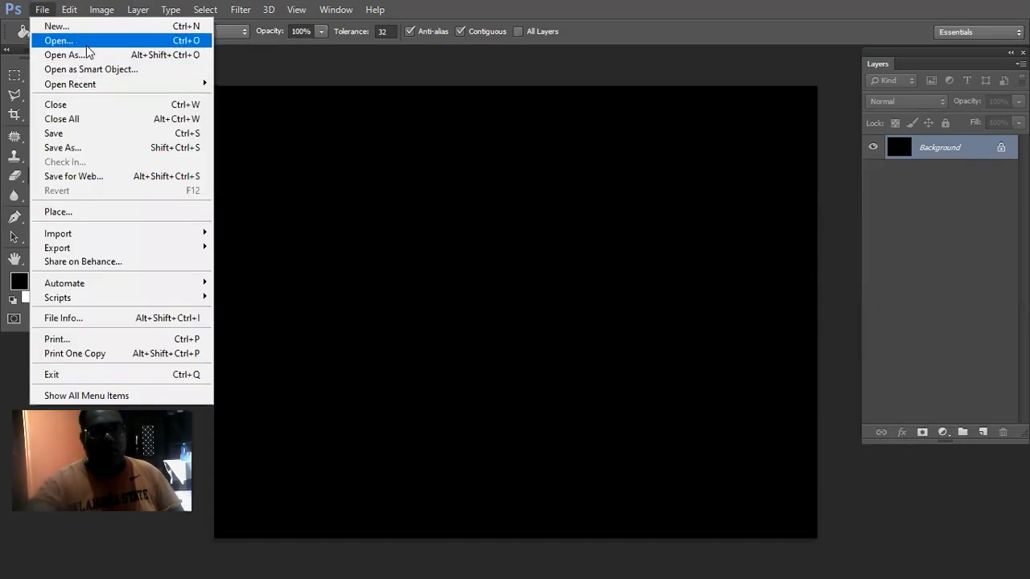
{"action": "left_click", "coordinate": [69, 40]}
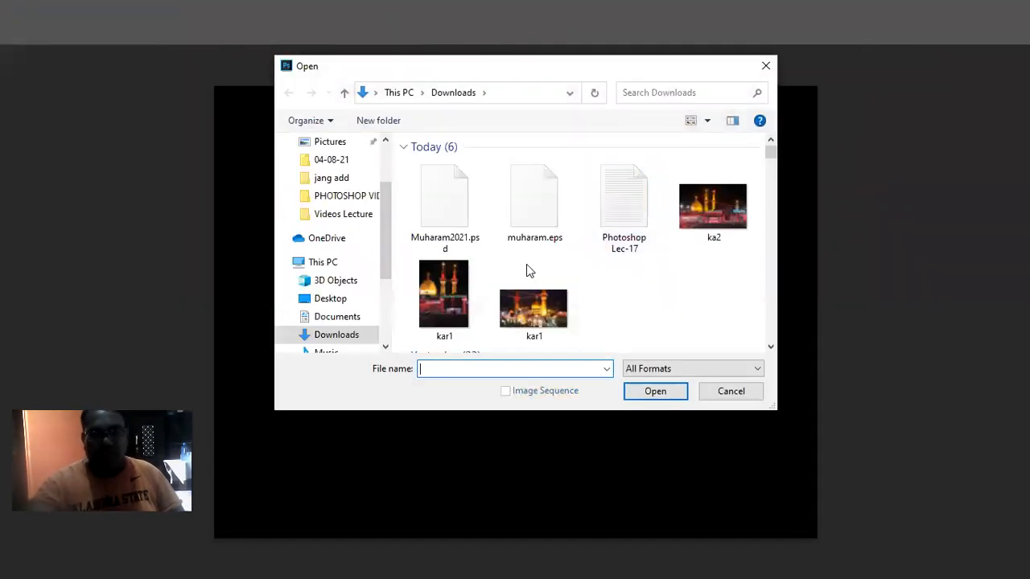
{"action": "left_click", "coordinate": [516, 201]}
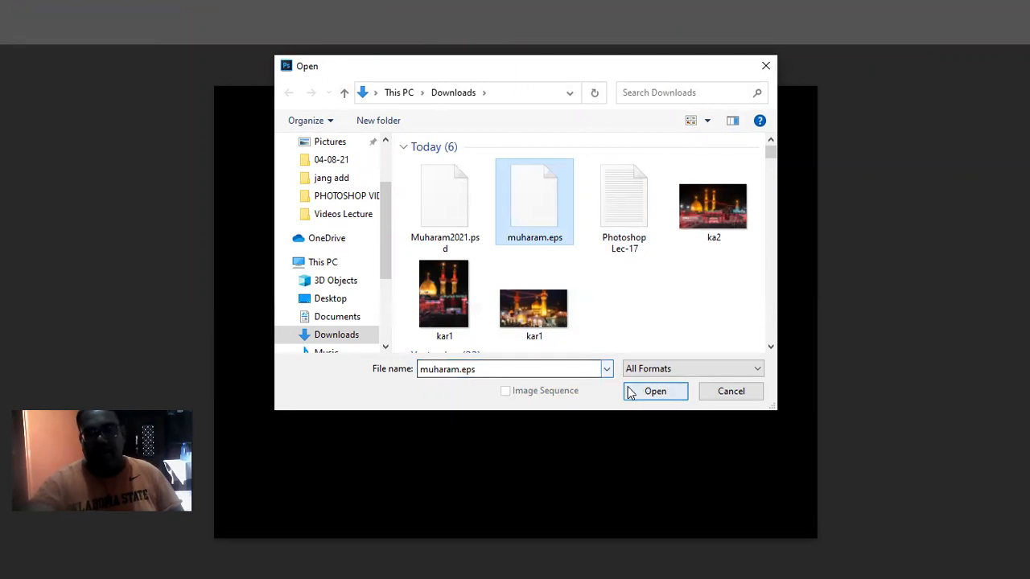
{"action": "left_click", "coordinate": [651, 391]}
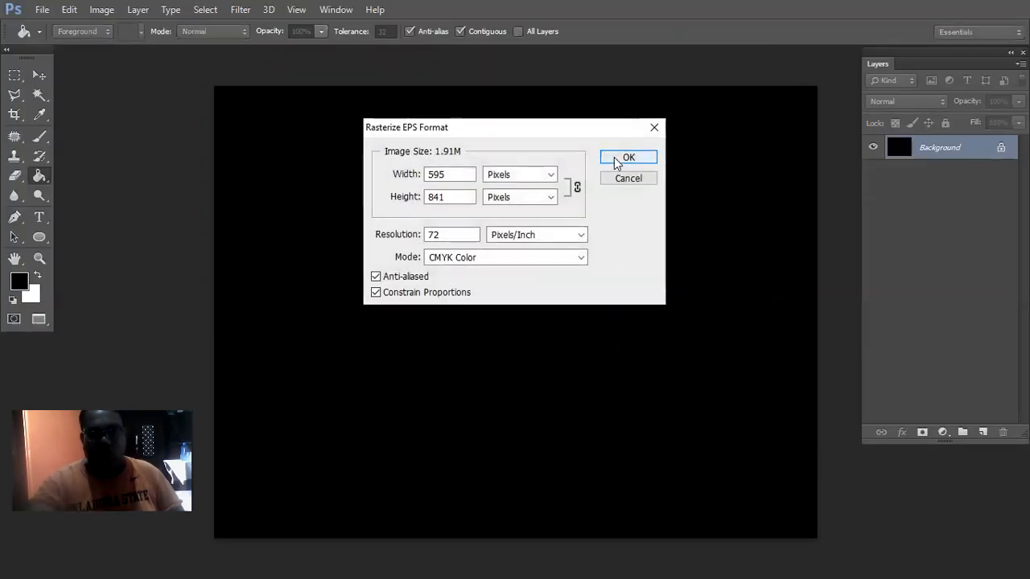
{"action": "left_click", "coordinate": [614, 157]}
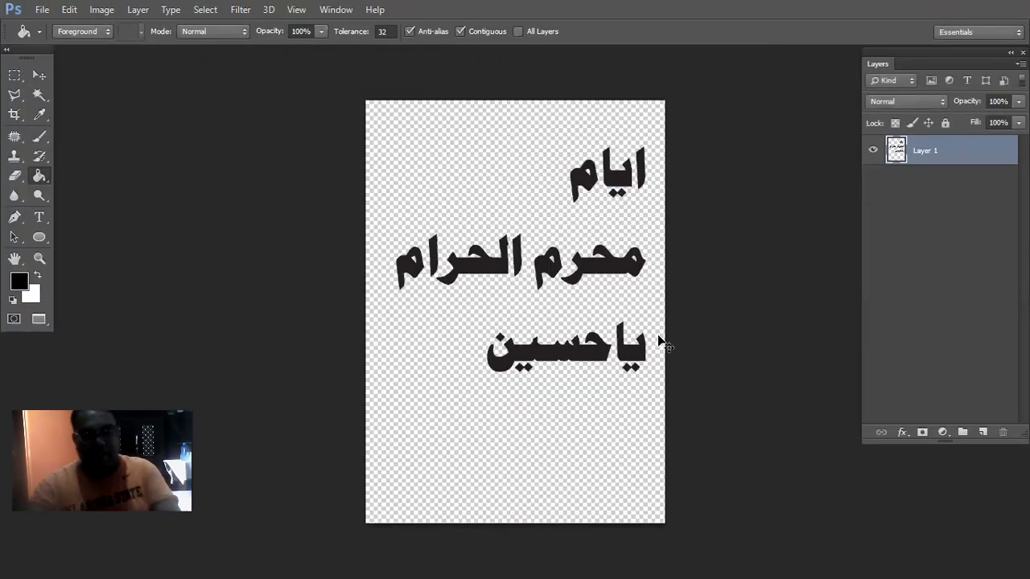
Step: Select the letters of the lowest line ياحسين with the Magic Wand, adding the upper dot and the dots under the first letter
{"action": "key", "text": "ctrl+plus"}
{"action": "key", "text": "ctrl+plus"}
{"action": "key", "text": "ctrl+plus"}
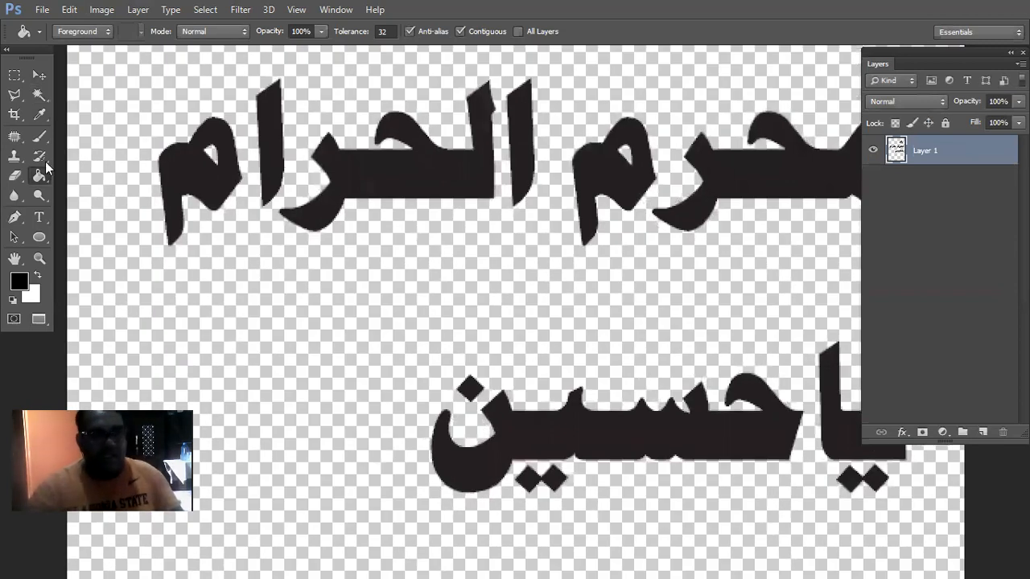
{"action": "left_click", "coordinate": [458, 460]}
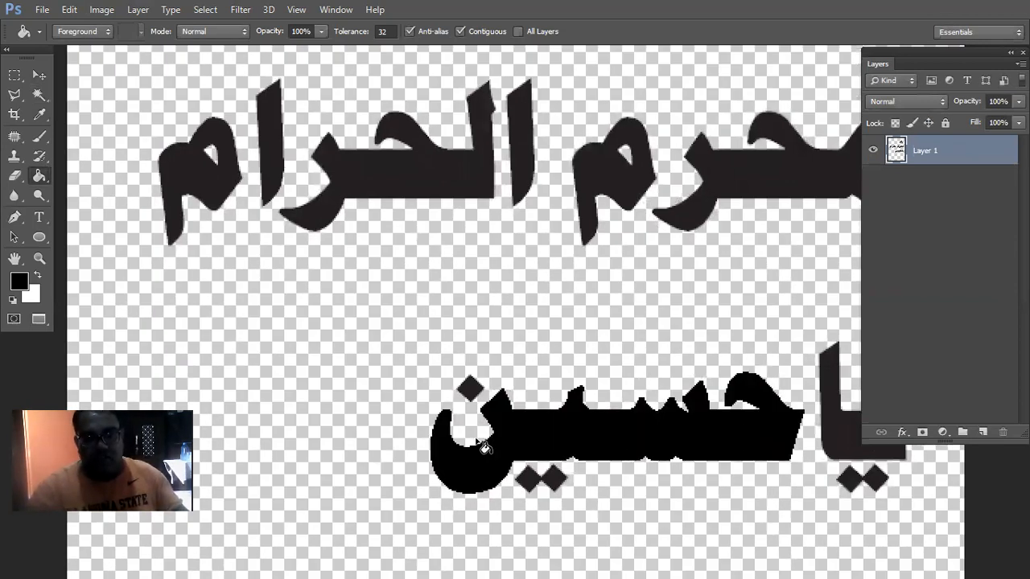
{"action": "key", "text": "ctrl+z"}
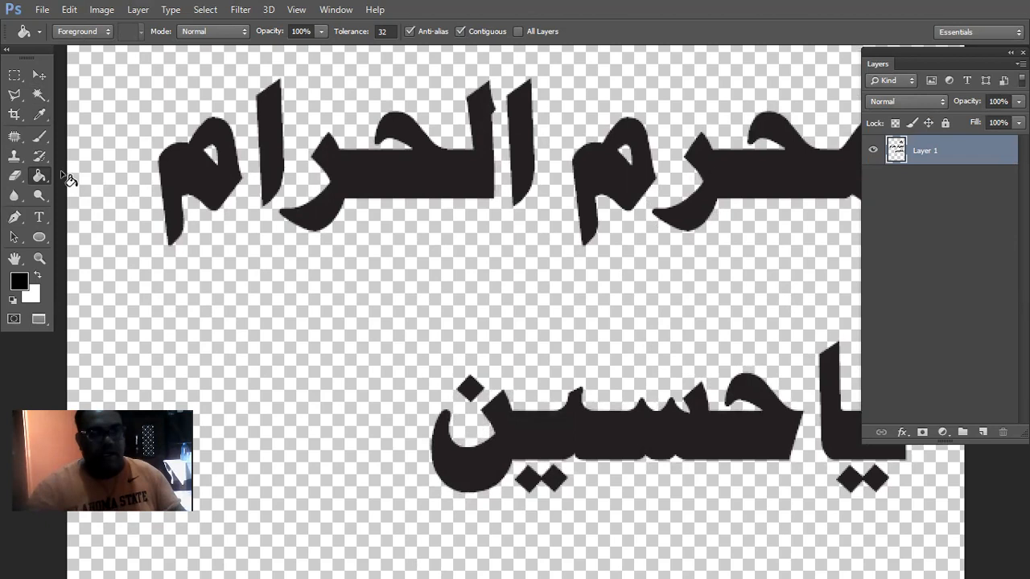
{"action": "left_click", "coordinate": [39, 95]}
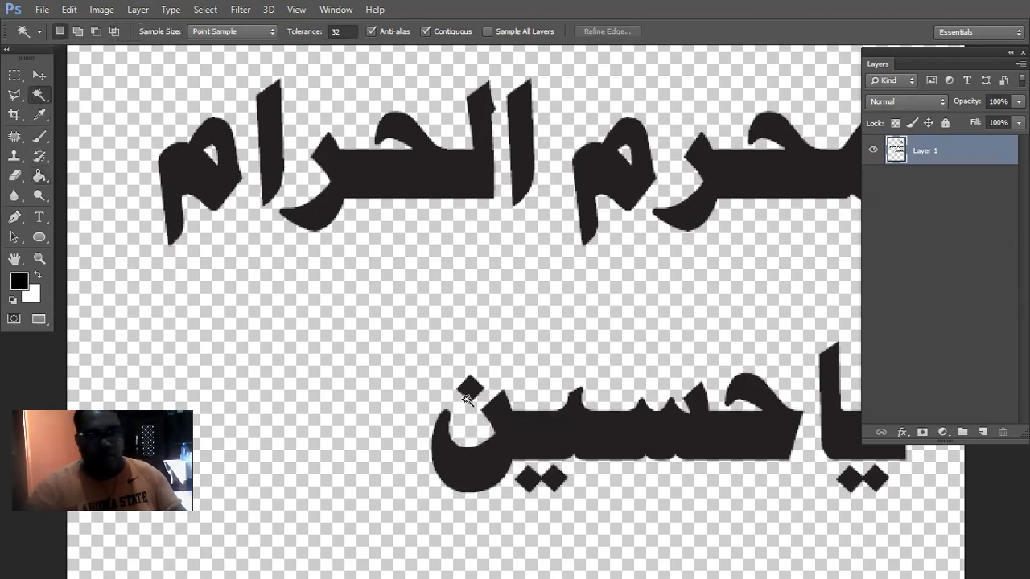
{"action": "left_click", "coordinate": [507, 428]}
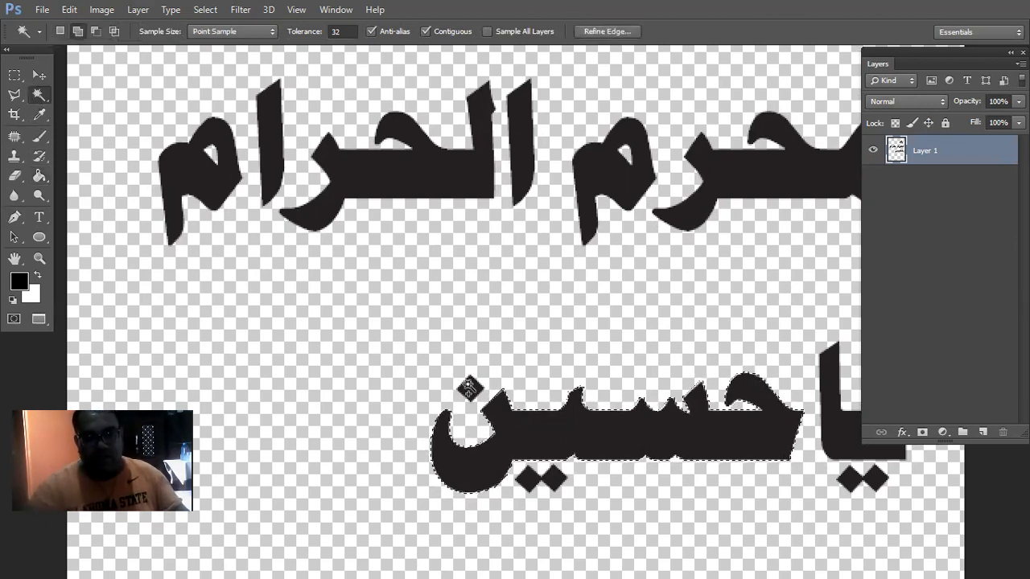
{"action": "left_click", "coordinate": [851, 444], "text": "shift"}
{"action": "left_click", "coordinate": [855, 483], "text": "shift"}
Step: Fill the selected letters with white, then select the two leftover middle dots separately and fill them with white
{"action": "key", "text": "ctrl+BackSpace"}
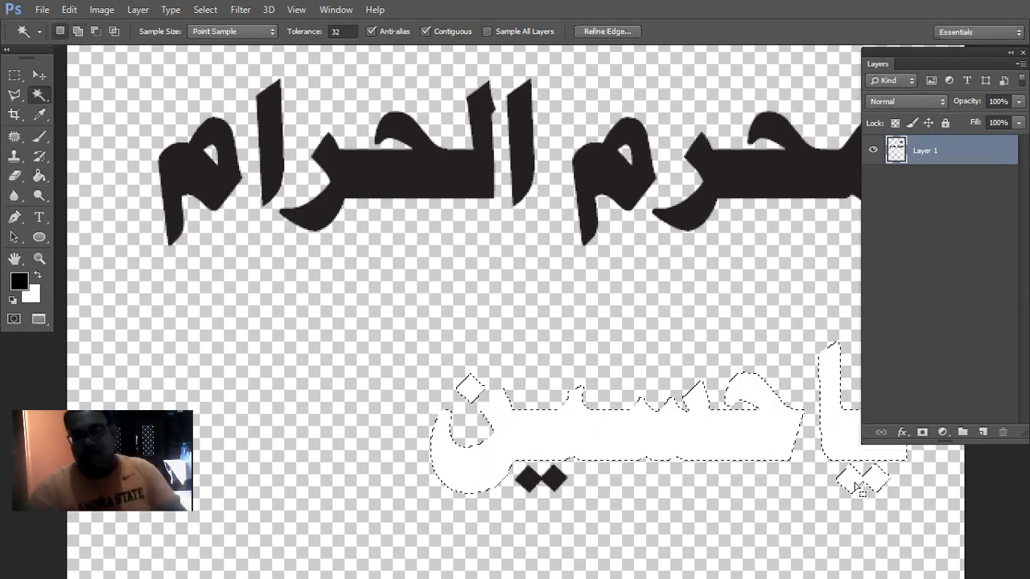
{"action": "key", "text": "ctrl+d"}
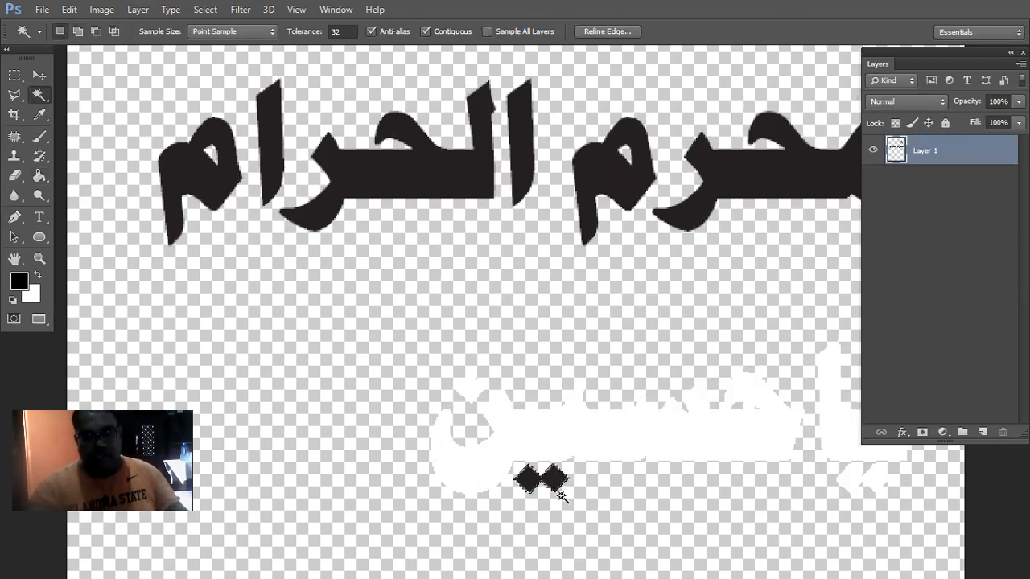
{"action": "left_click", "coordinate": [558, 489]}
{"action": "key", "text": "ctrl+BackSpace"}
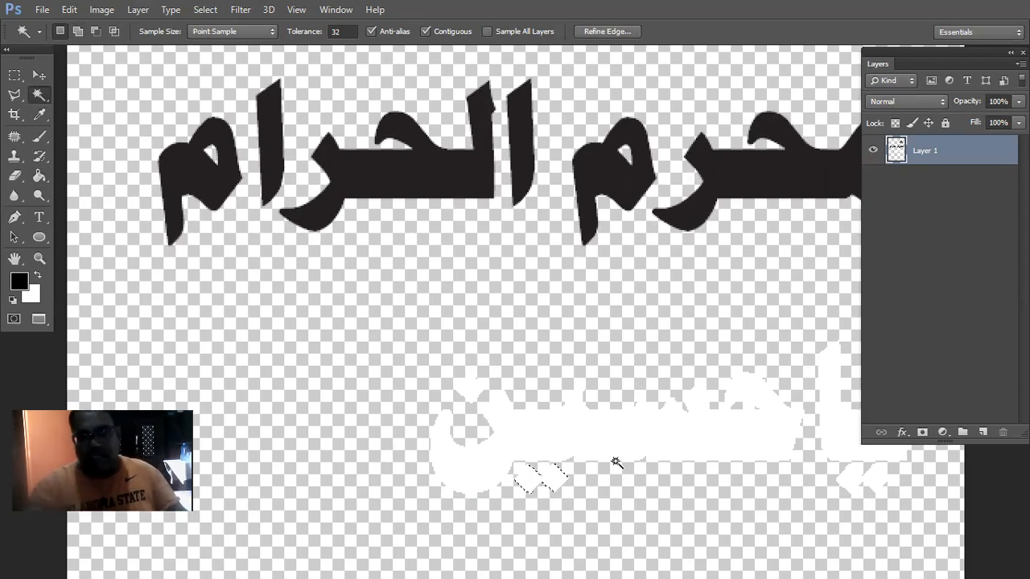
Step: Undo the white fills and the separate dot selection, going back to the selection of the letters
{"action": "key", "text": "ctrl+z"}
{"action": "key", "text": "ctrl+alt+z"}
{"action": "key", "text": "ctrl+alt+z"}
{"action": "key", "text": "ctrl+alt+z"}
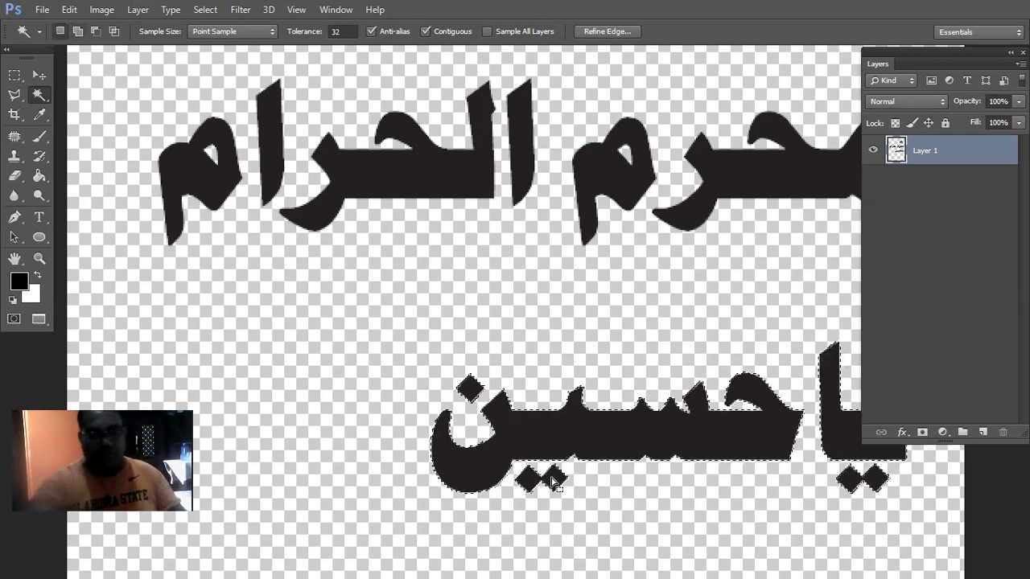
Step: Redo the white fills on the ياحسين letters and their two middle dots
{"action": "key", "text": "ctrl+shift+z"}
{"action": "key", "text": "ctrl+shift+z"}
{"action": "key", "text": "ctrl+shift+z"}
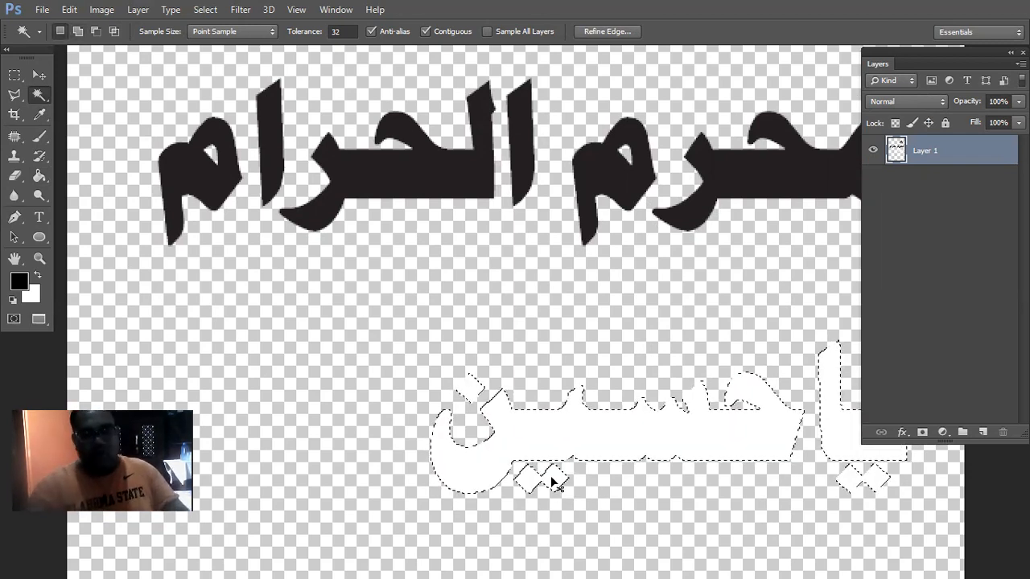
Step: Close muharam.eps without saving and paste the white ياحسين text into the black document
{"action": "key", "text": "ctrl+w"}
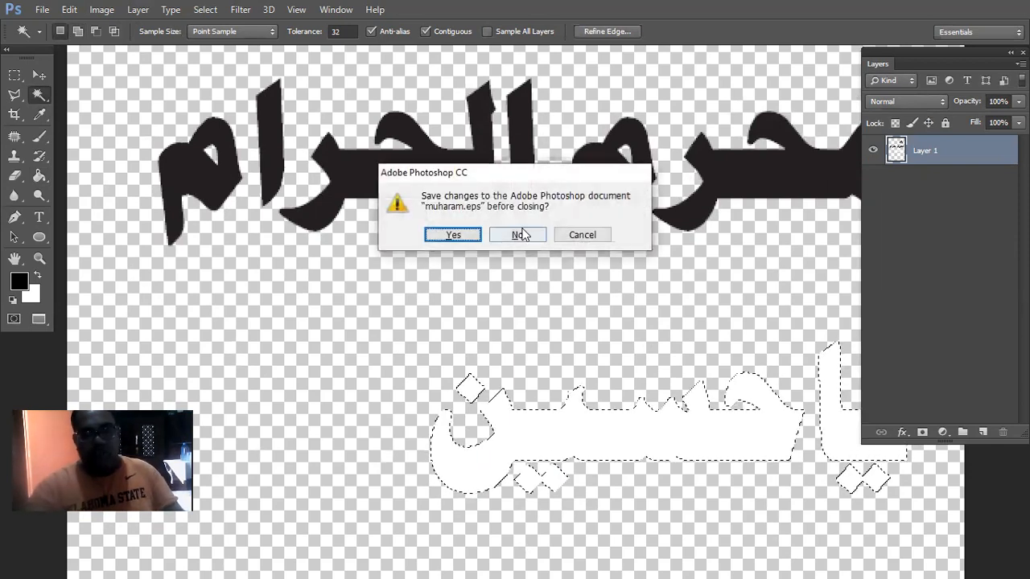
{"action": "left_click", "coordinate": [520, 234]}
{"action": "key", "text": "ctrl+v"}
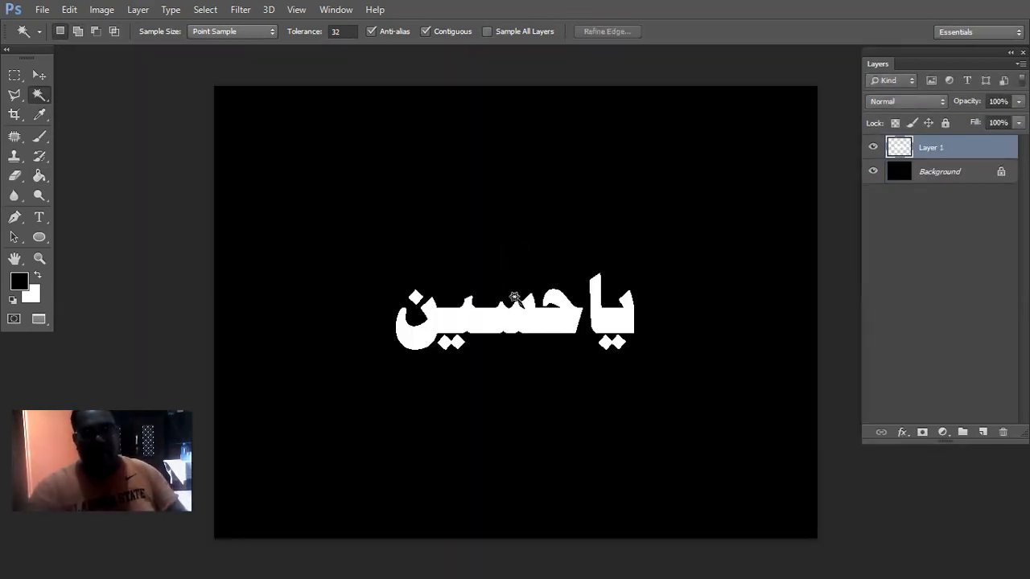
Step: Enlarge the pasted ياحسين text with Free Transform, then move it slightly up and to the left on the canvas
{"action": "key", "text": "ctrl+t"}
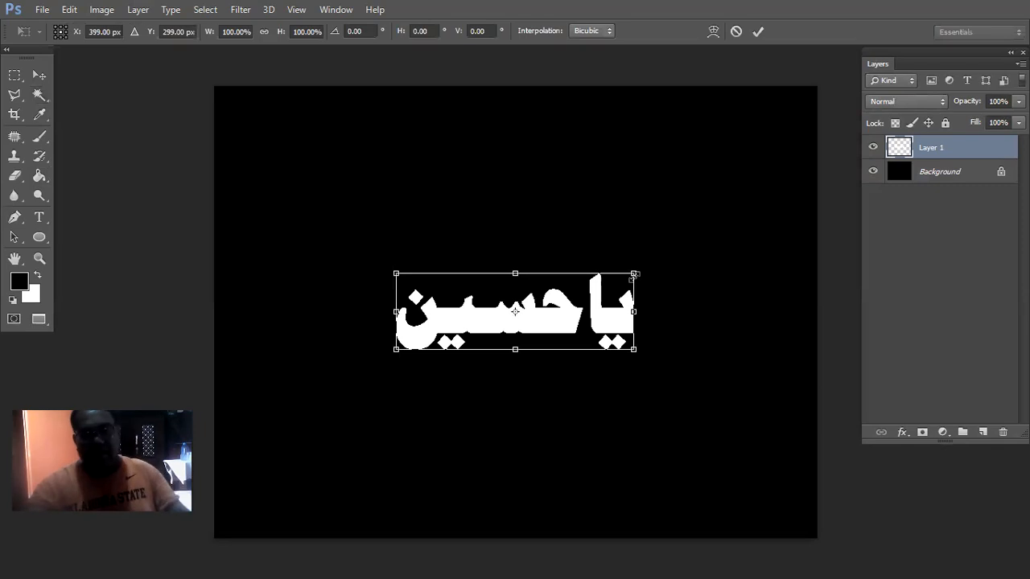
{"action": "mouse_move", "coordinate": [672, 254]}
{"action": "left_mouse_down"}
{"action": "mouse_move", "coordinate": [689, 256]}
{"action": "mouse_move", "coordinate": [674, 255]}
{"action": "left_mouse_up"}
{"action": "key", "text": "Return"}
{"action": "key", "text": "w"}
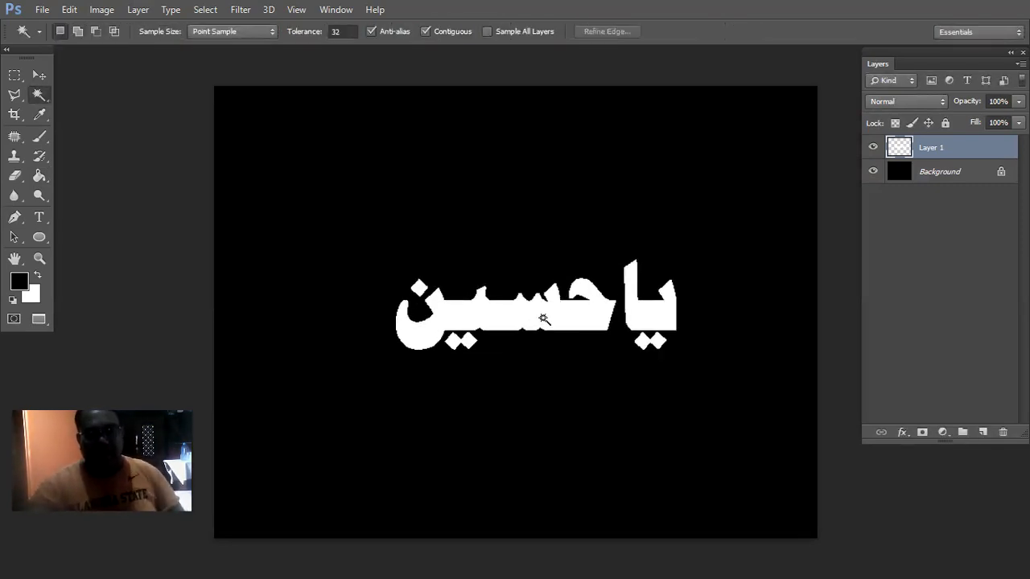
{"action": "left_click", "coordinate": [39, 75]}
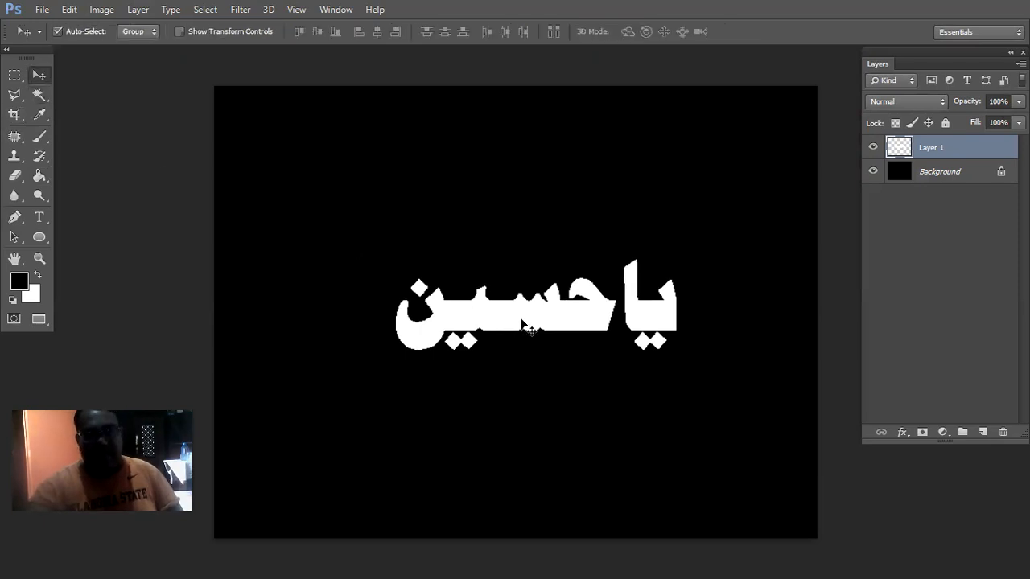
{"action": "left_click_drag", "start_coordinate": [501, 282], "coordinate": [510, 302]}
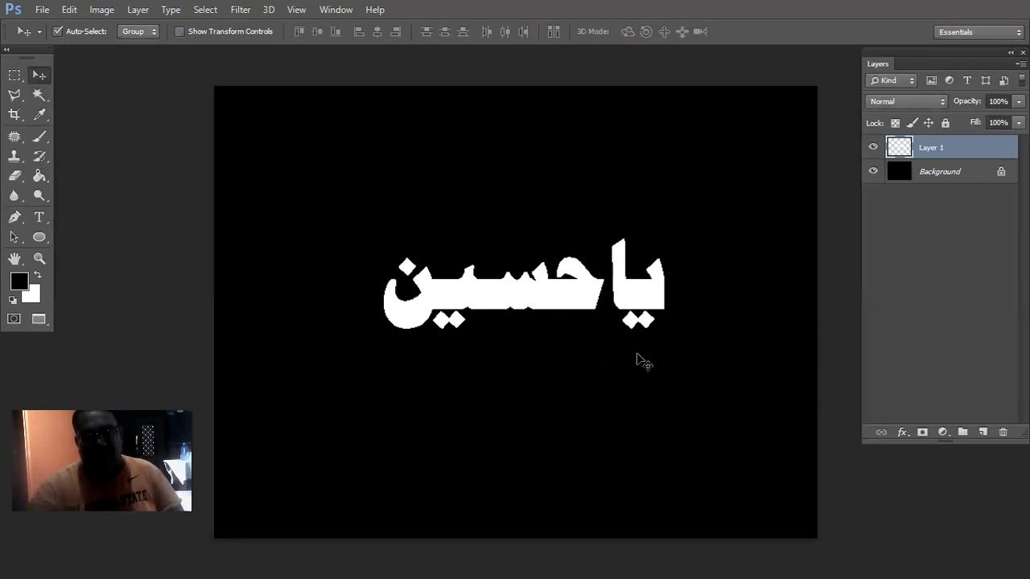
{"action": "mouse_move", "coordinate": [650, 286]}
{"action": "left_mouse_down"}
{"action": "mouse_move", "coordinate": [642, 259]}
{"action": "mouse_move", "coordinate": [639, 287]}
{"action": "left_mouse_up"}
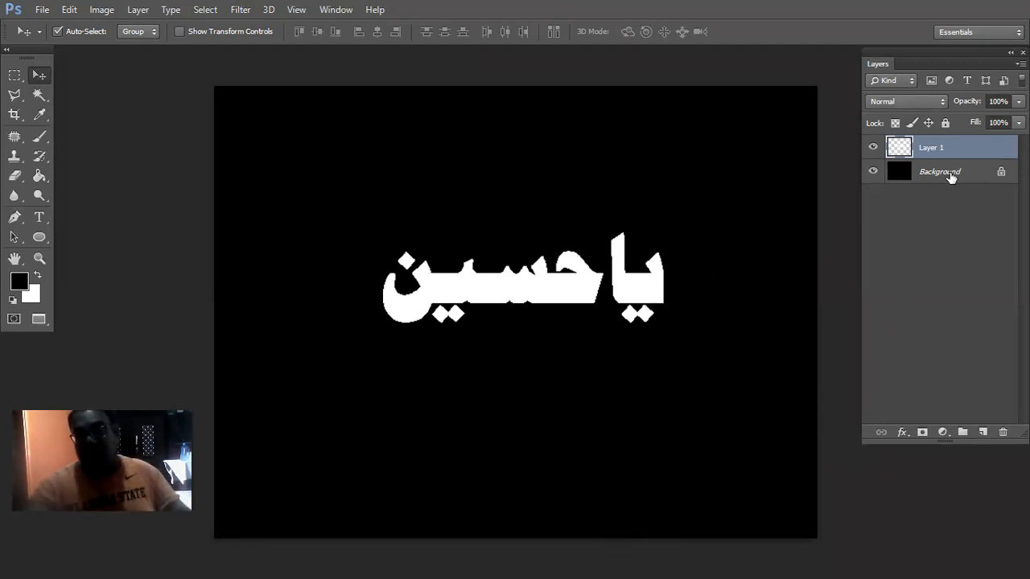
Step: Flatten the image and rotate the canvas 90° counterclockwise
{"action": "left_click", "coordinate": [139, 10]}
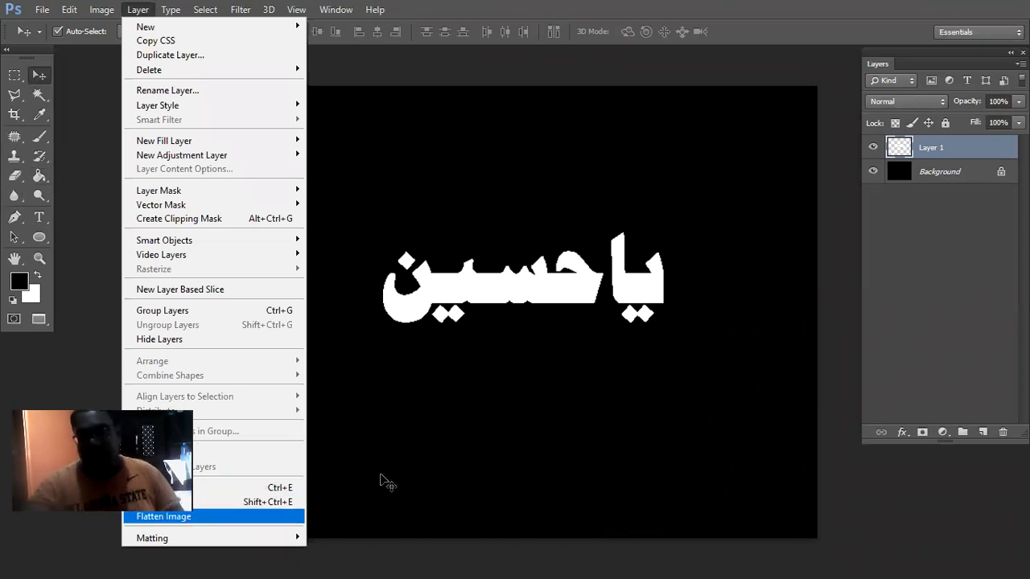
{"action": "key", "text": "Return"}
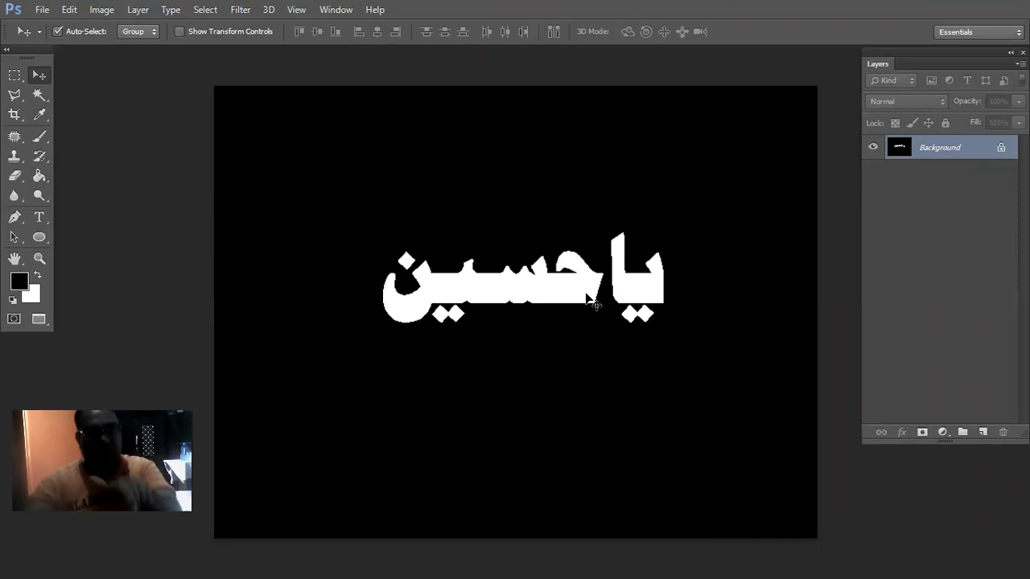
{"action": "left_click", "coordinate": [100, 11]}
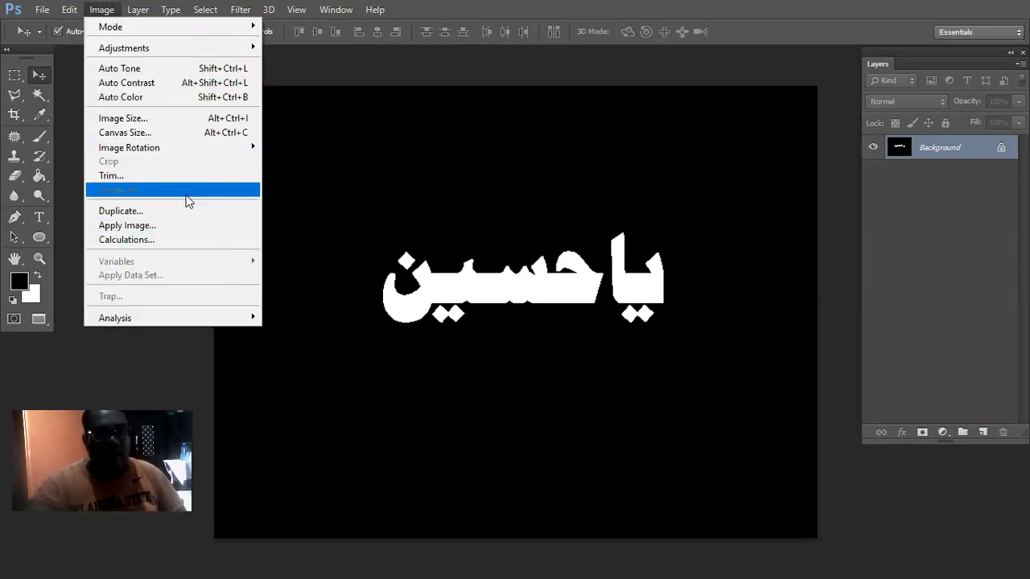
{"action": "mouse_move", "coordinate": [182, 156]}
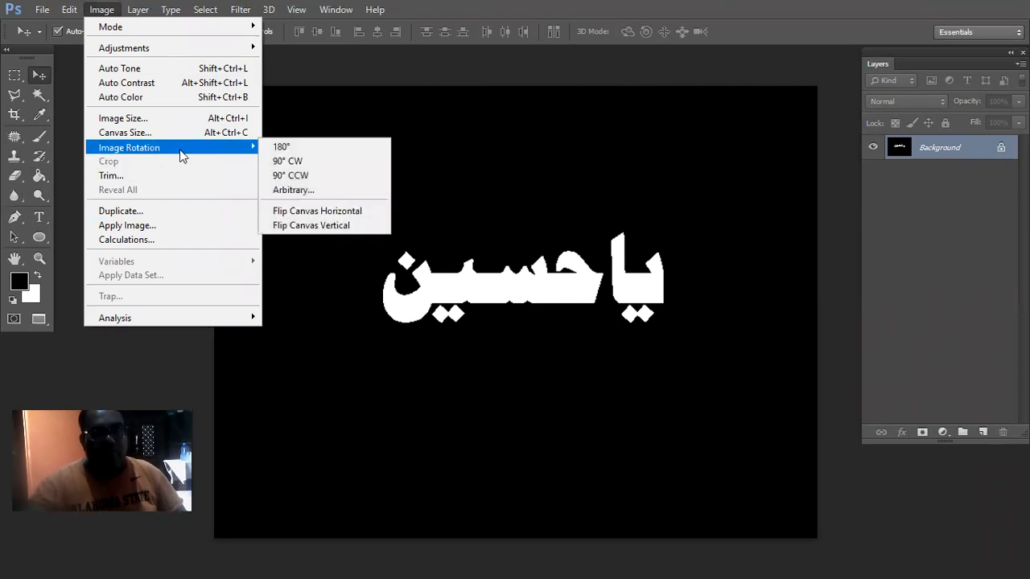
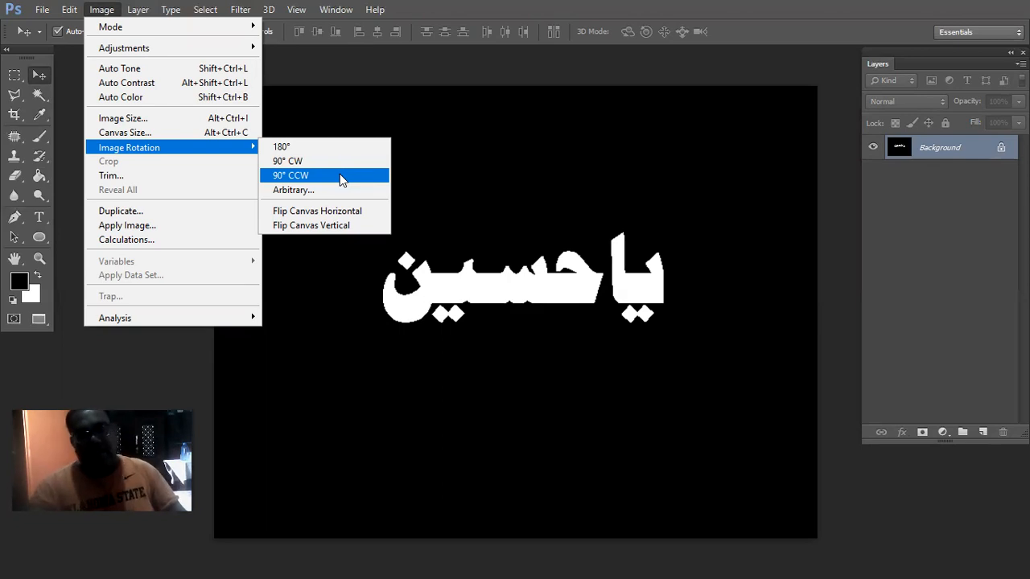
{"action": "left_click", "coordinate": [341, 180]}
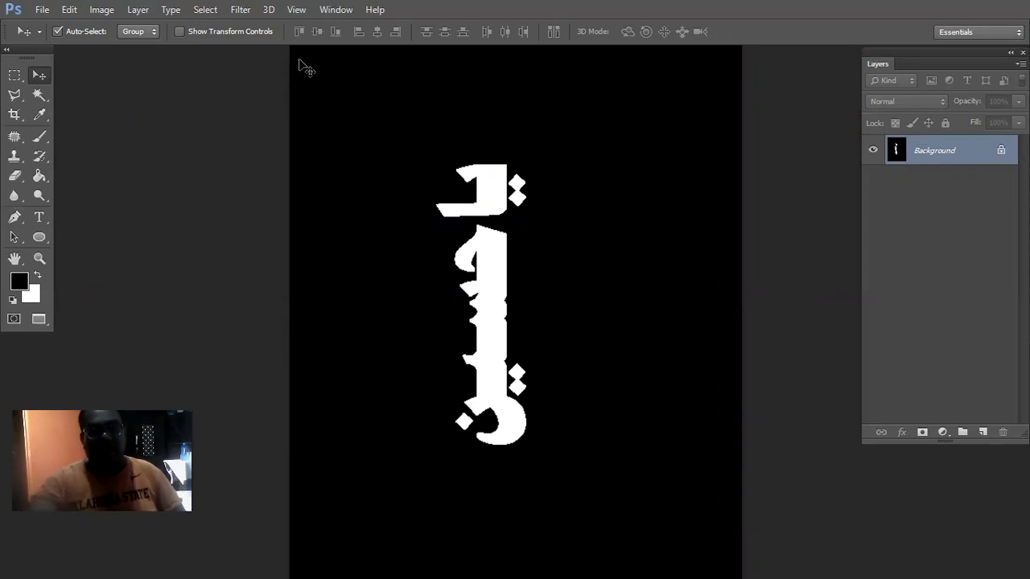
Step: Apply the Crystallize filter to the rotated text with a cell size of 8
{"action": "key", "text": "alt+t"}
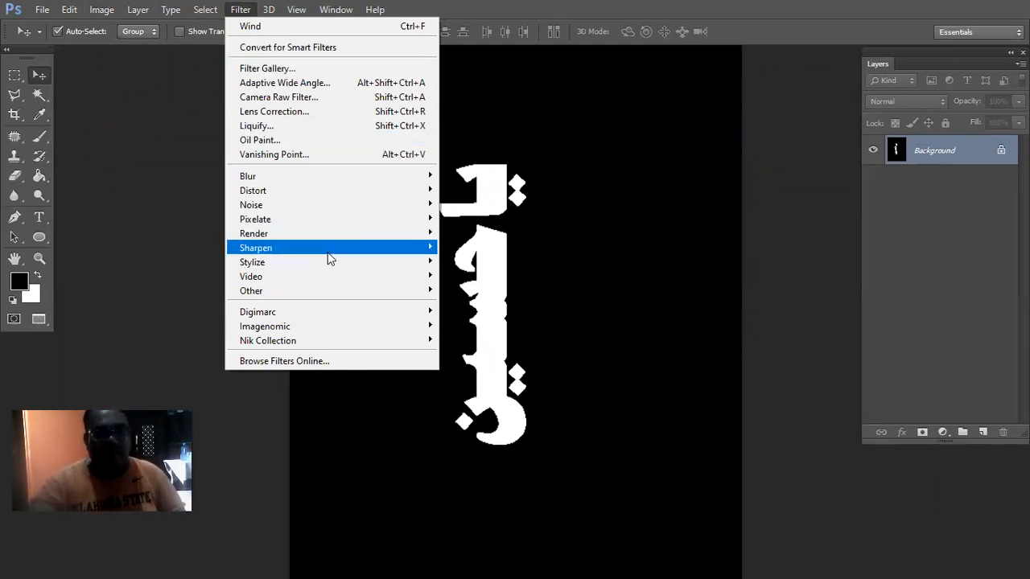
{"action": "mouse_move", "coordinate": [329, 257]}
{"action": "mouse_move", "coordinate": [333, 227]}
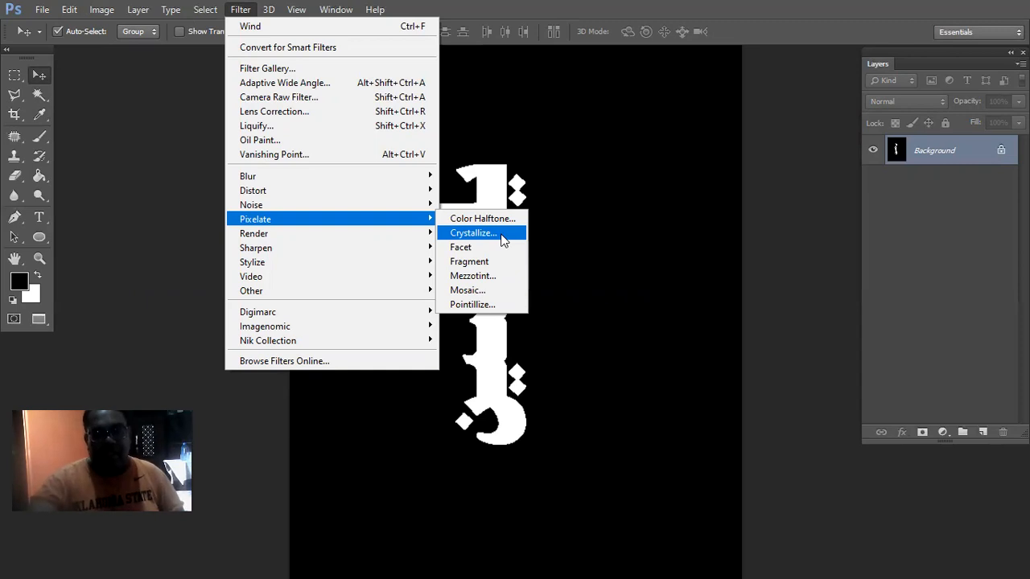
{"action": "left_click", "coordinate": [502, 235]}
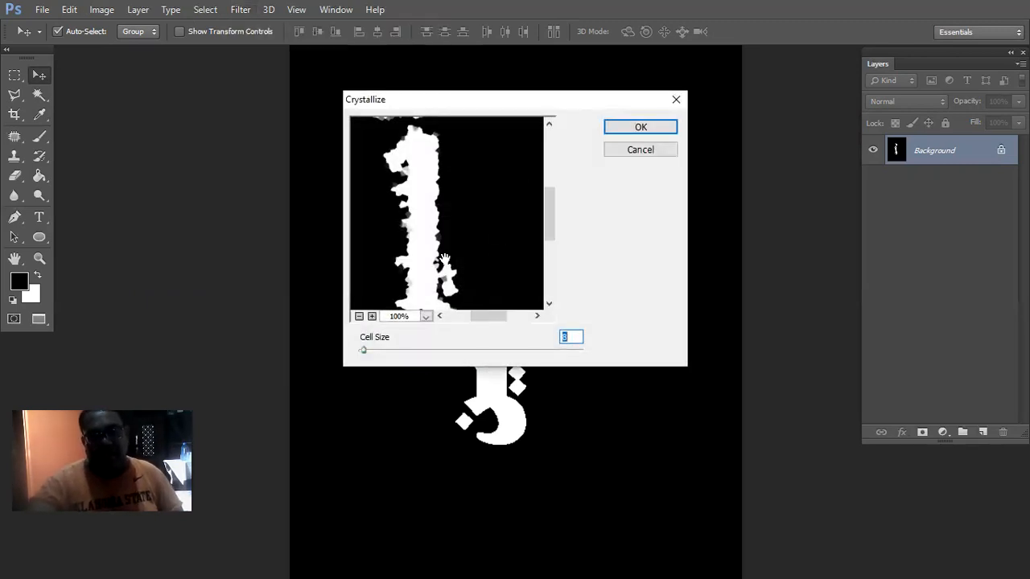
{"action": "left_click", "coordinate": [359, 316]}
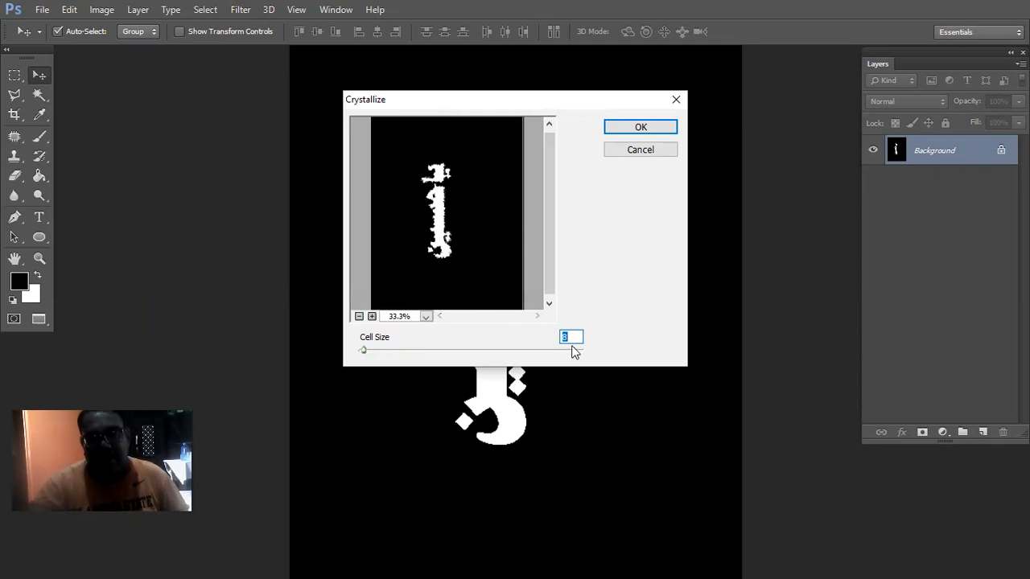
{"action": "left_click", "coordinate": [373, 318]}
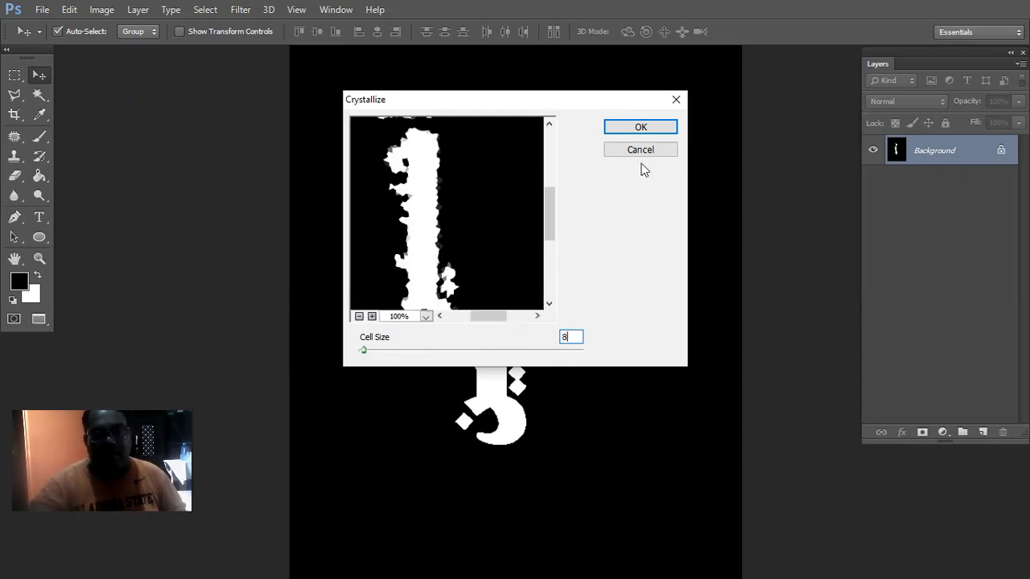
{"action": "left_click", "coordinate": [651, 128]}
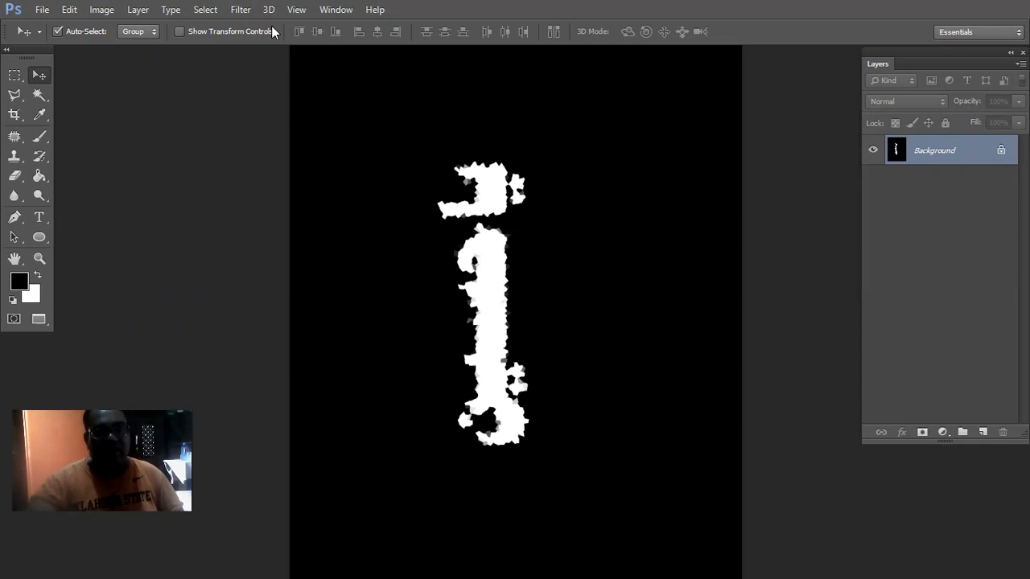
Step: Apply the Wind filter with the Wind method from the left, repeating it until the streaks nearly reach the canvas edge
{"action": "left_click", "coordinate": [241, 9]}
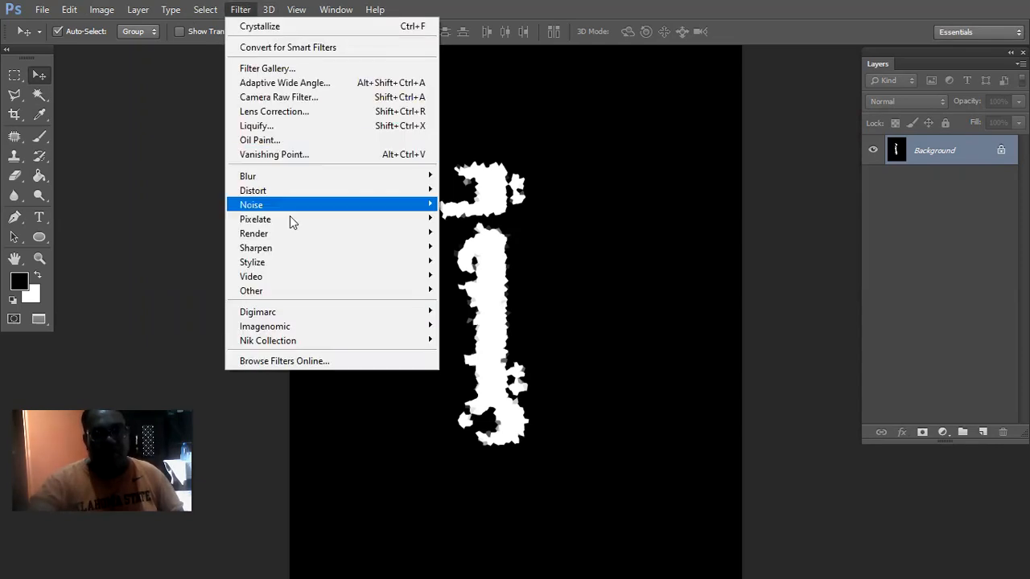
{"action": "mouse_move", "coordinate": [380, 264]}
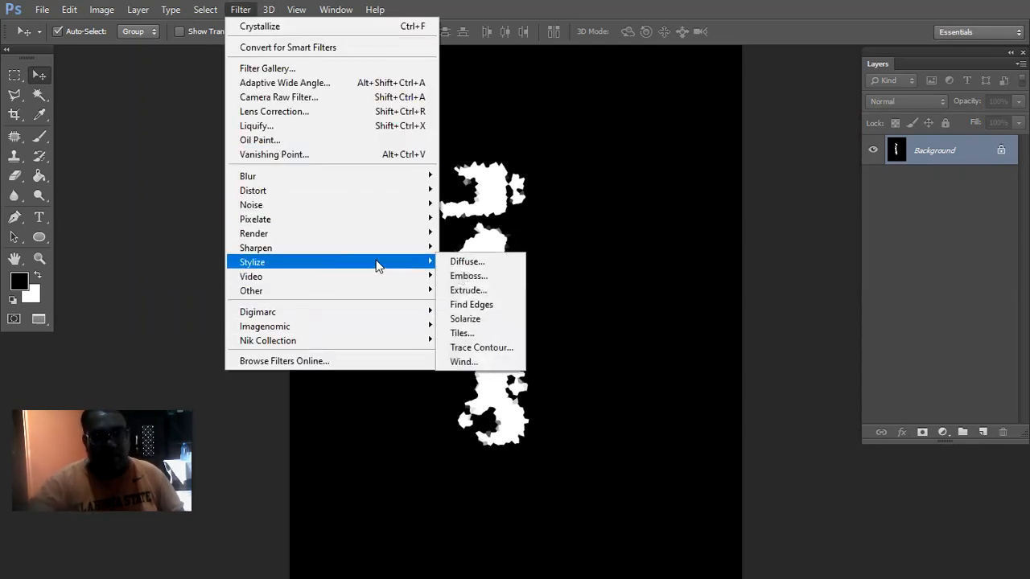
{"action": "left_click", "coordinate": [467, 363]}
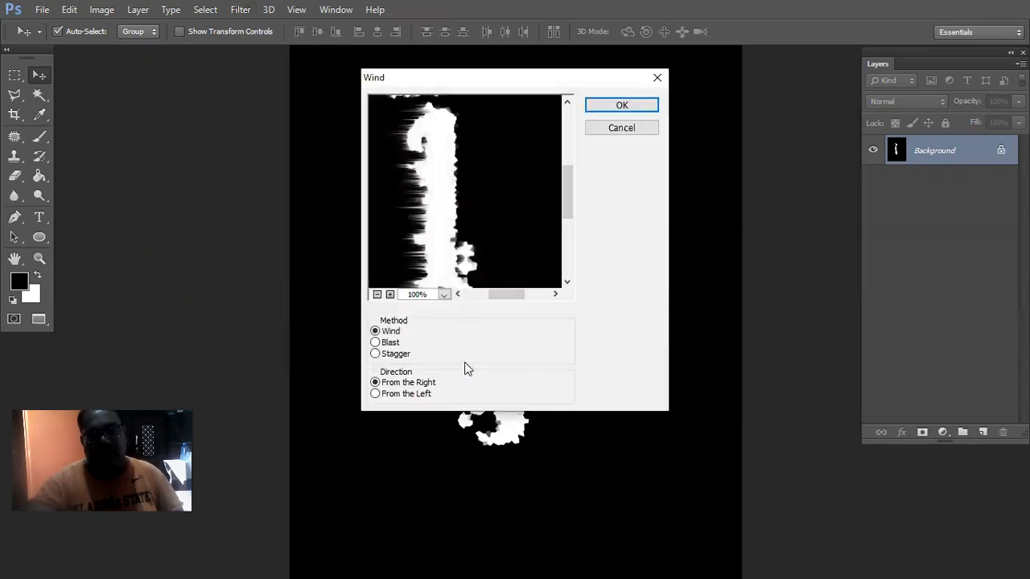
{"action": "left_click", "coordinate": [394, 393]}
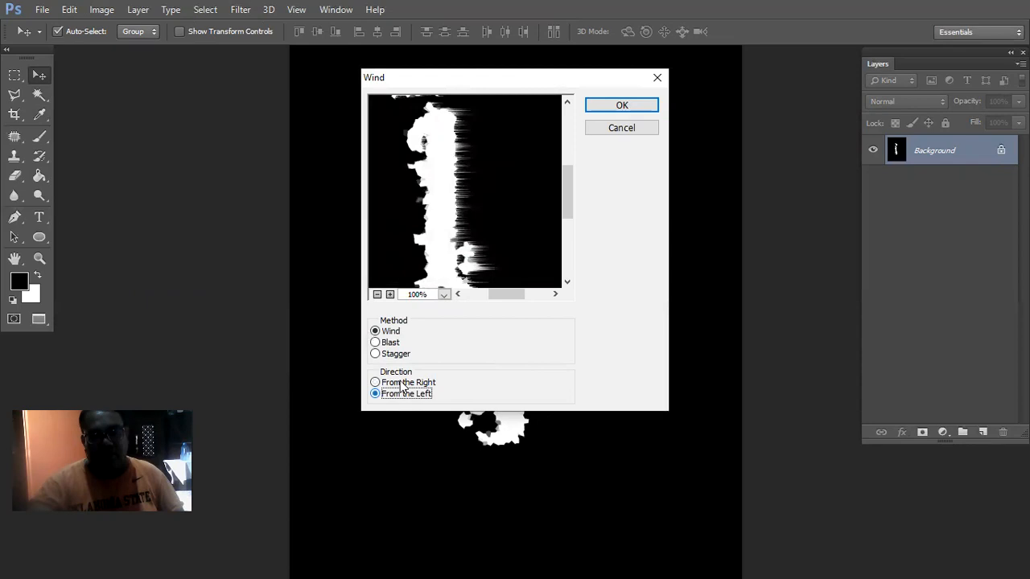
{"action": "left_click", "coordinate": [621, 107]}
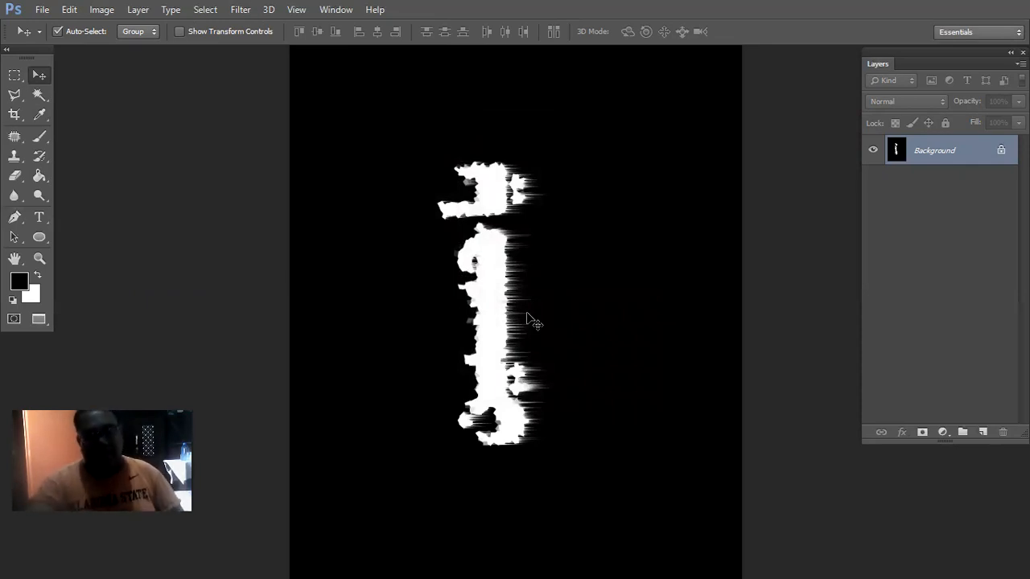
{"action": "key", "text": "ctrl+f"}
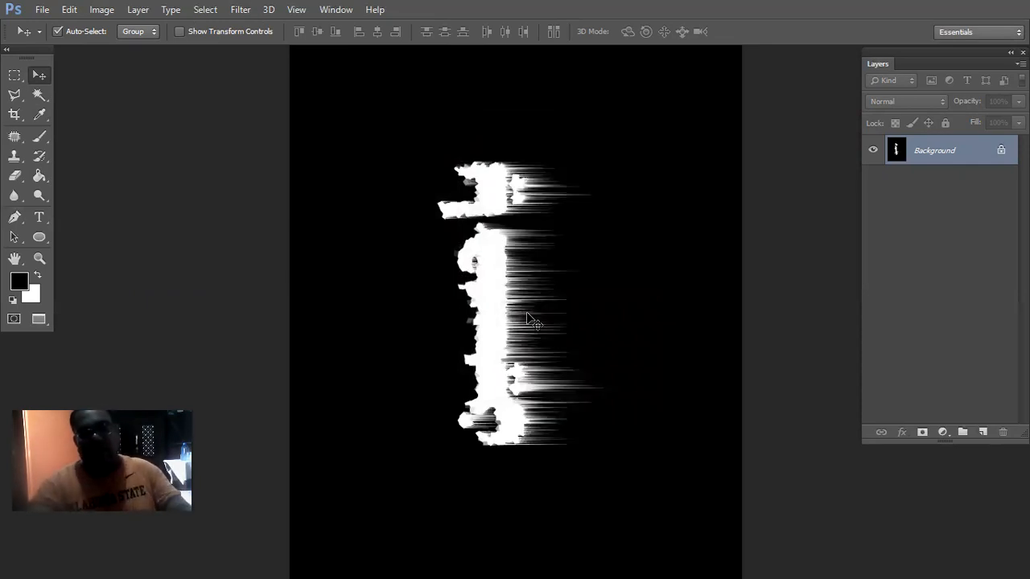
{"action": "key", "text": "ctrl+f"}
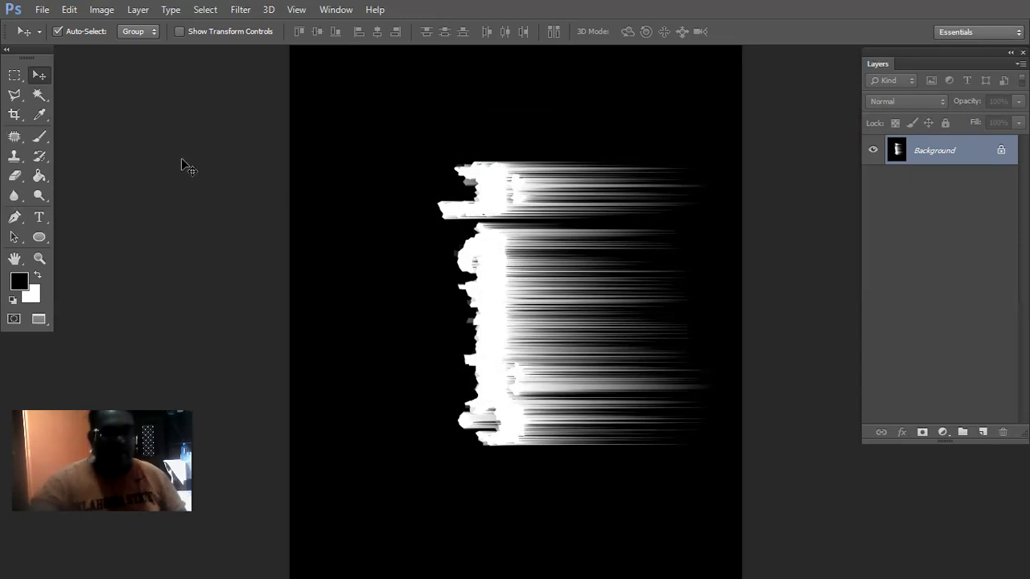
Step: Rotate the canvas 90° clockwise so the wind streaks hang down from the text
{"action": "left_click", "coordinate": [102, 11]}
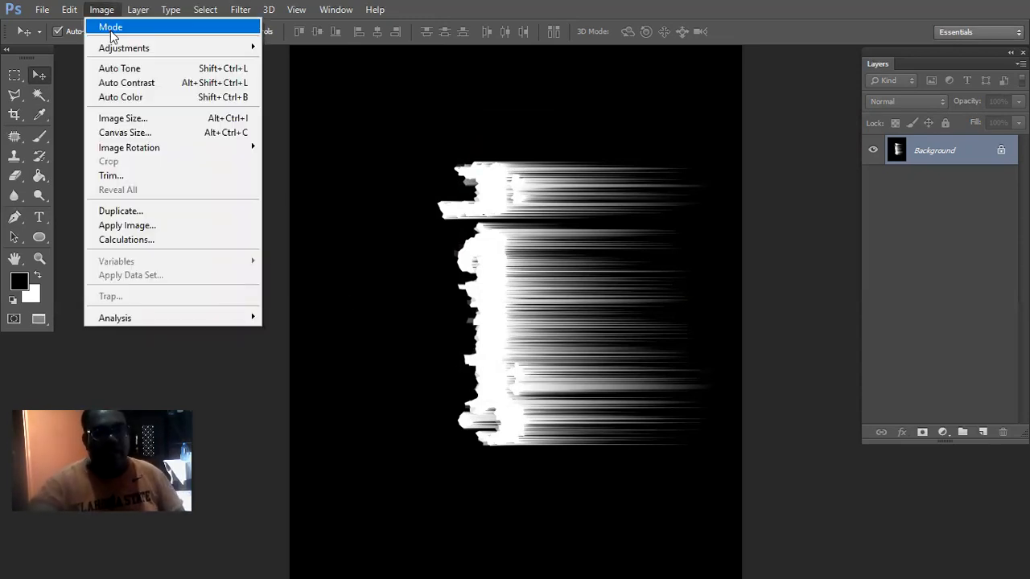
{"action": "mouse_move", "coordinate": [236, 152]}
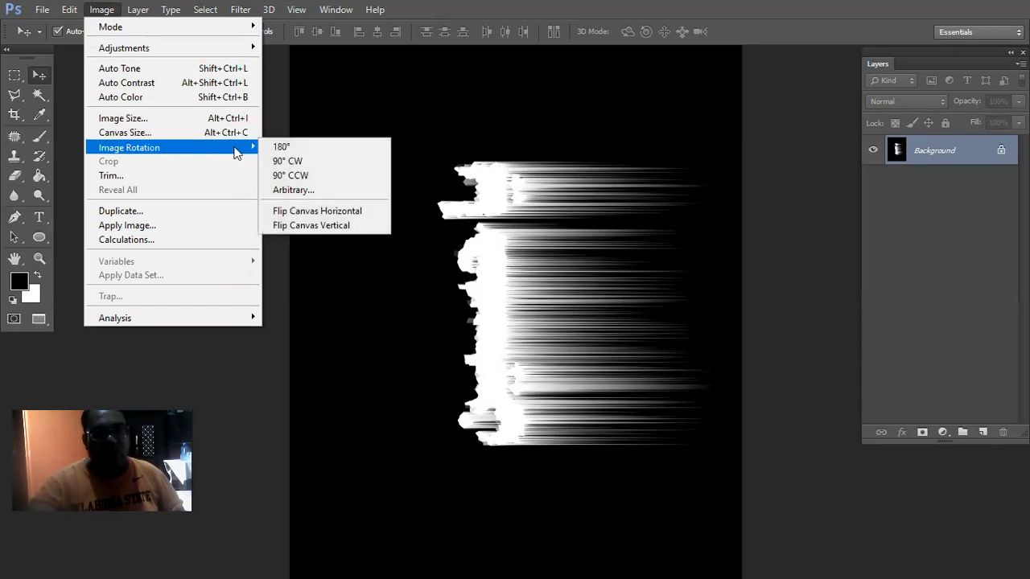
{"action": "left_click", "coordinate": [307, 162]}
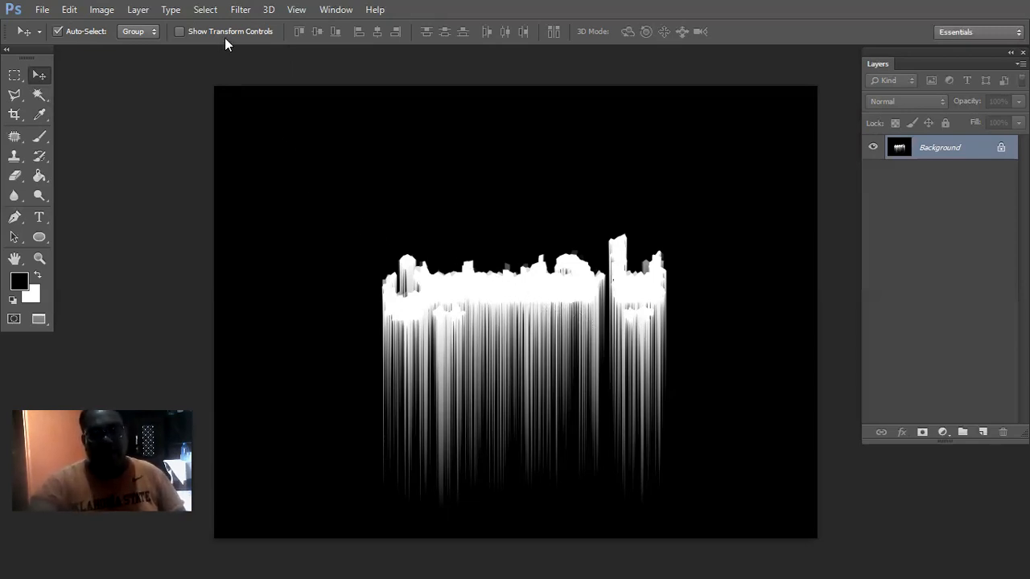
Step: Apply the Filter Gallery's Stamp effect to the streaked text with Light/Dark Balance 6 and Smoothness 3
{"action": "key", "text": "alt+t"}
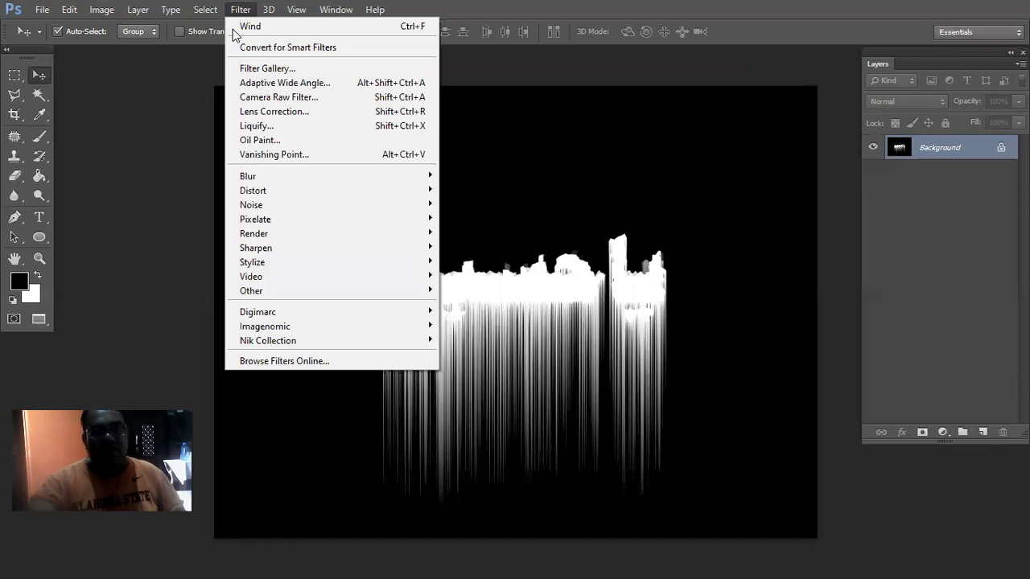
{"action": "left_click", "coordinate": [625, 279]}
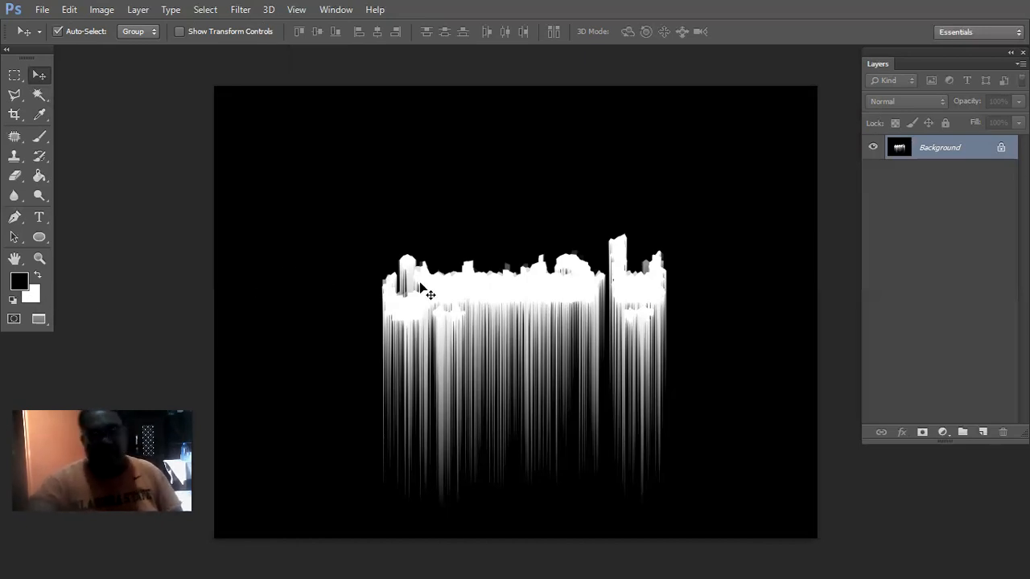
{"action": "left_click", "coordinate": [242, 10]}
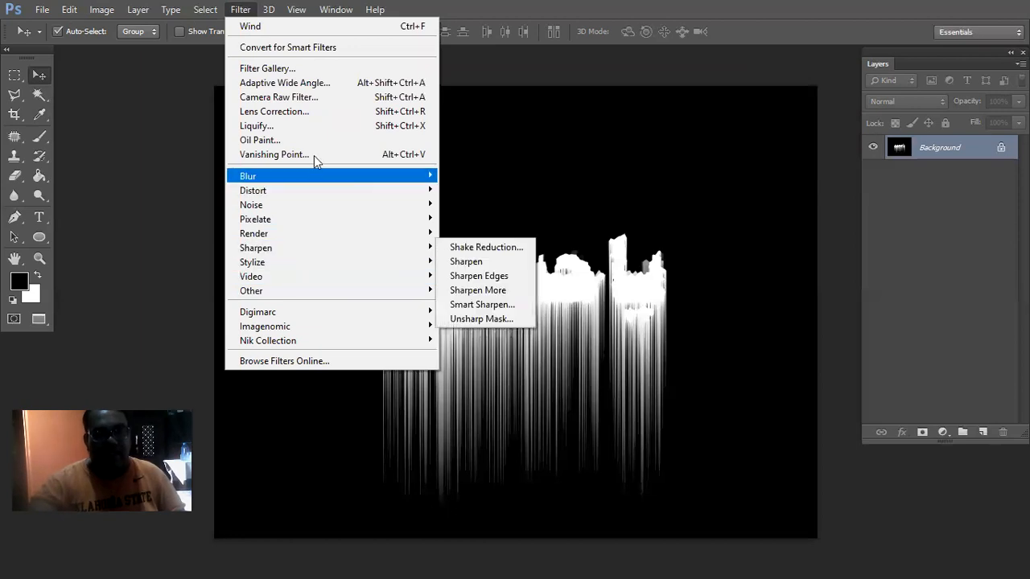
{"action": "left_click", "coordinate": [320, 69]}
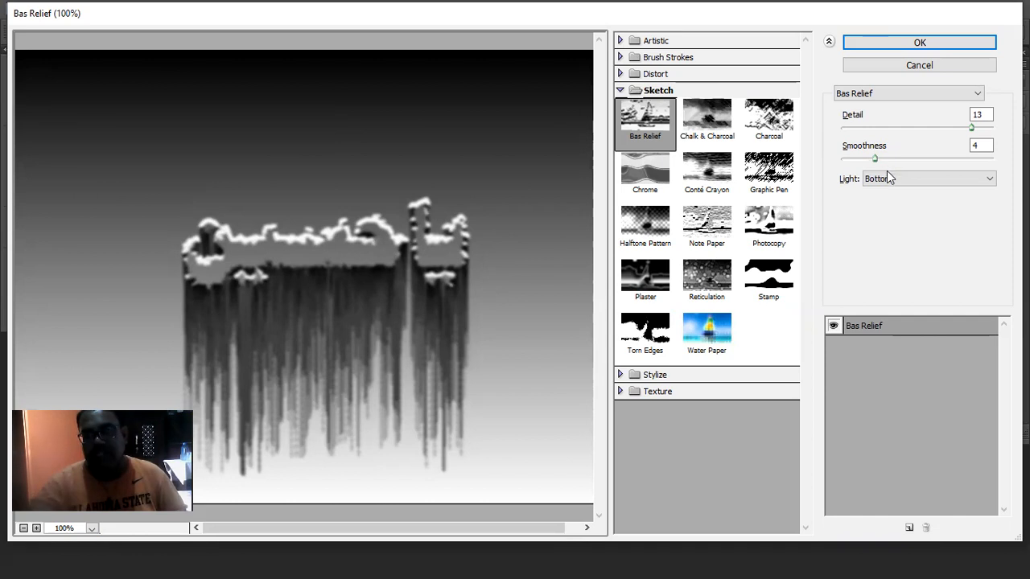
{"action": "left_click", "coordinate": [782, 274]}
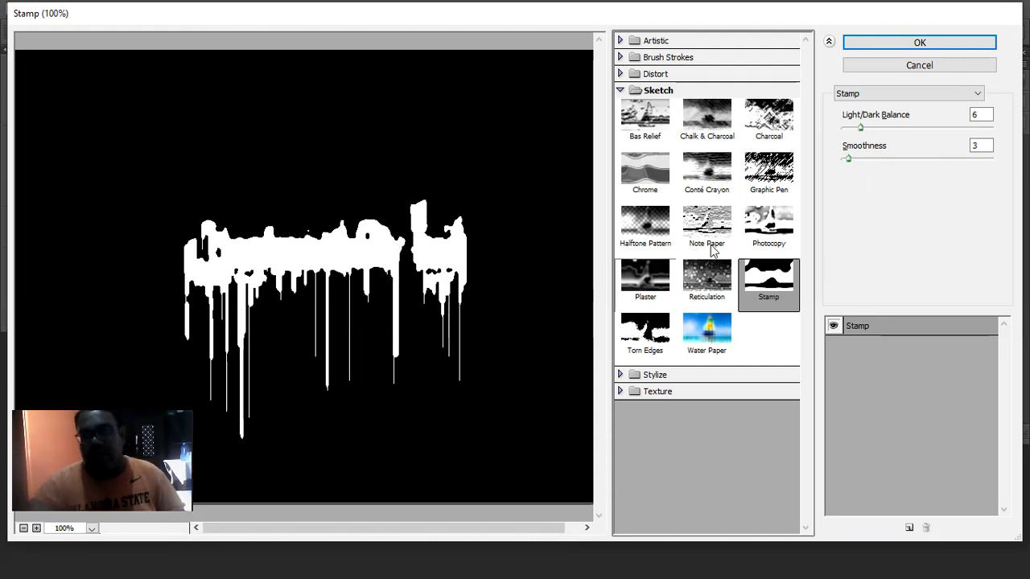
{"action": "left_click", "coordinate": [955, 97]}
{"action": "left_click", "coordinate": [957, 96]}
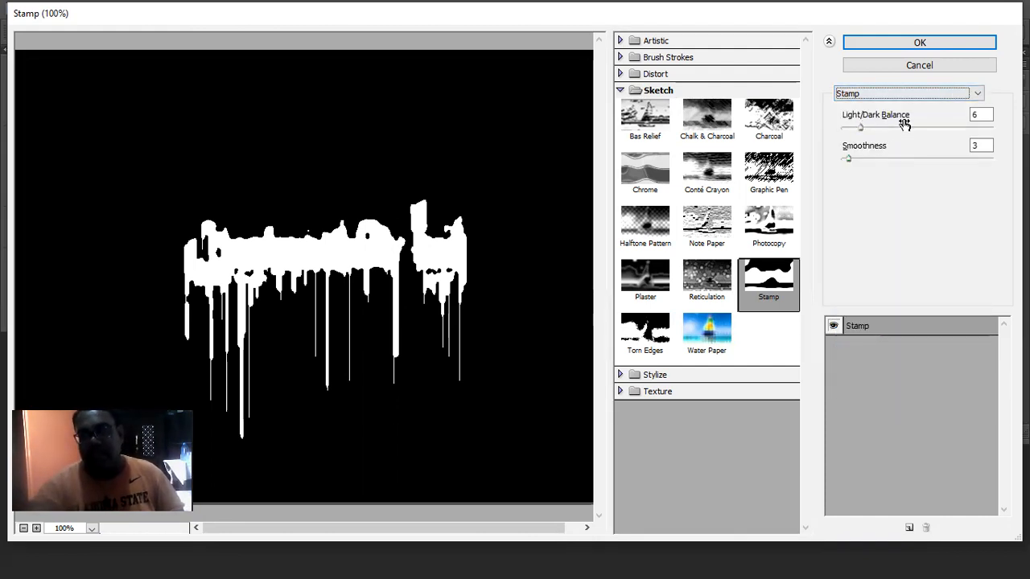
{"action": "left_click", "coordinate": [977, 115]}
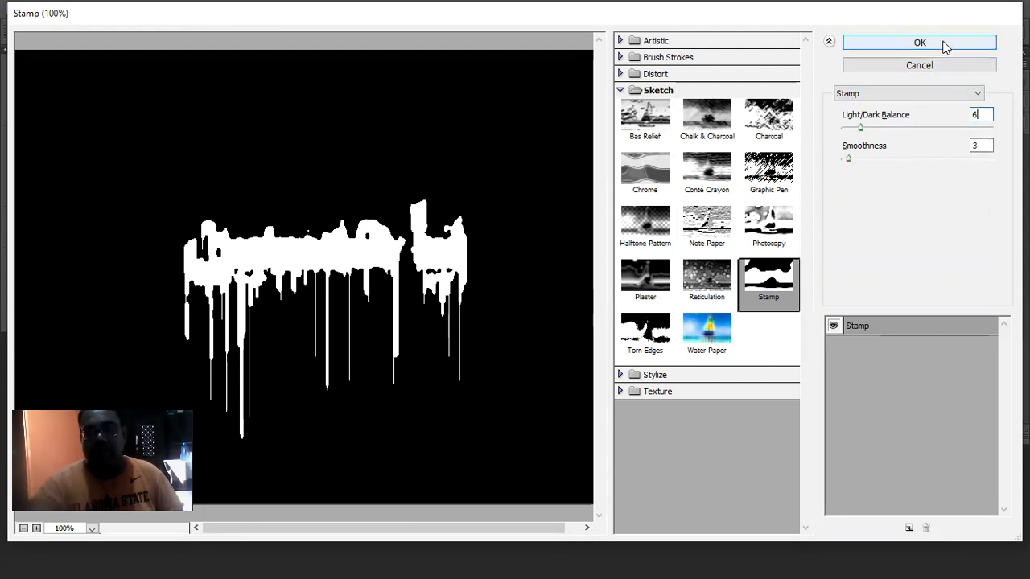
{"action": "left_click", "coordinate": [942, 43]}
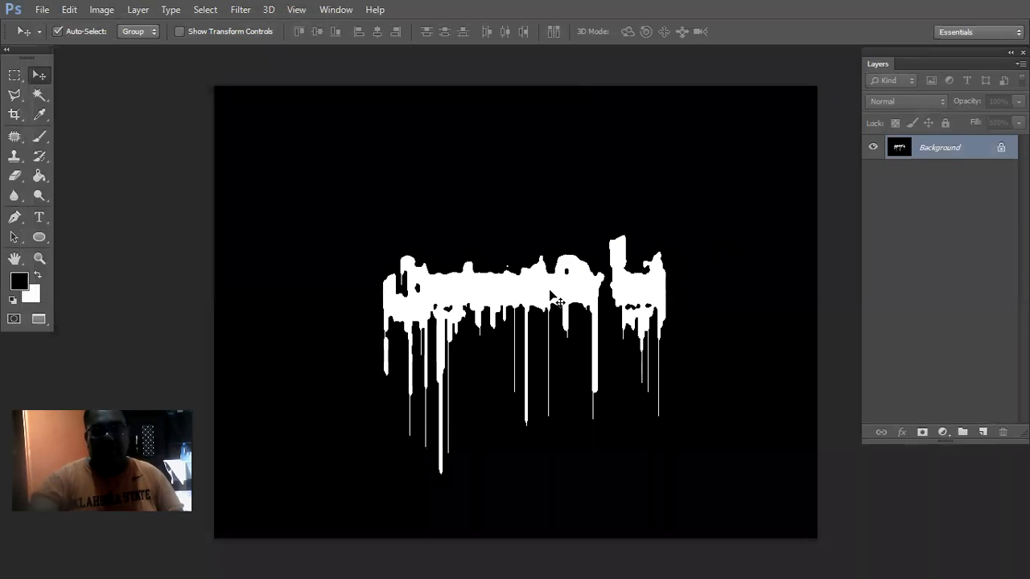
Step: Select all the white dripping text with the Magic Wand, extending the selection to similar pixels
{"action": "left_click", "coordinate": [40, 95]}
{"action": "left_click", "coordinate": [483, 292]}
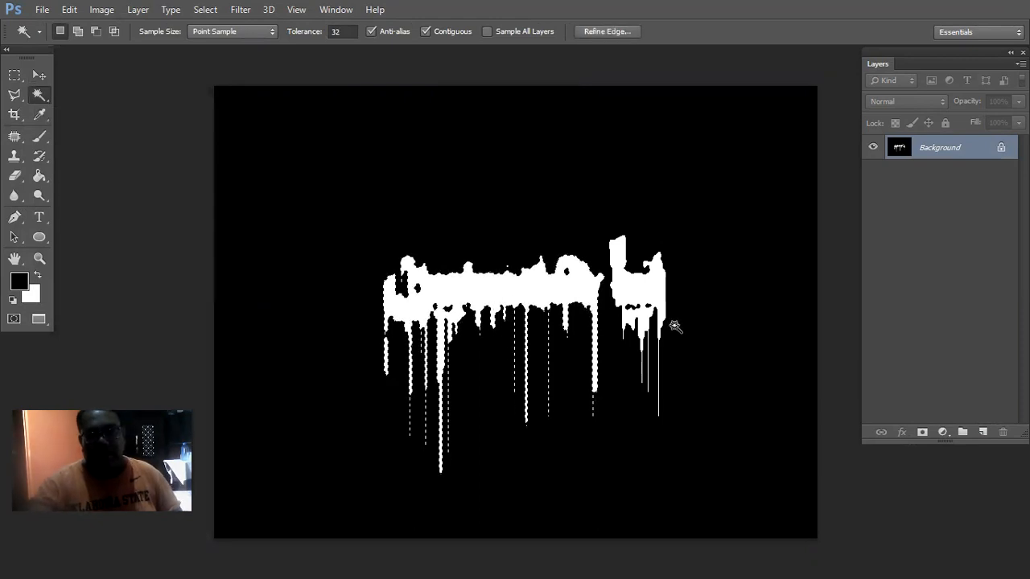
{"action": "right_click", "coordinate": [533, 294]}
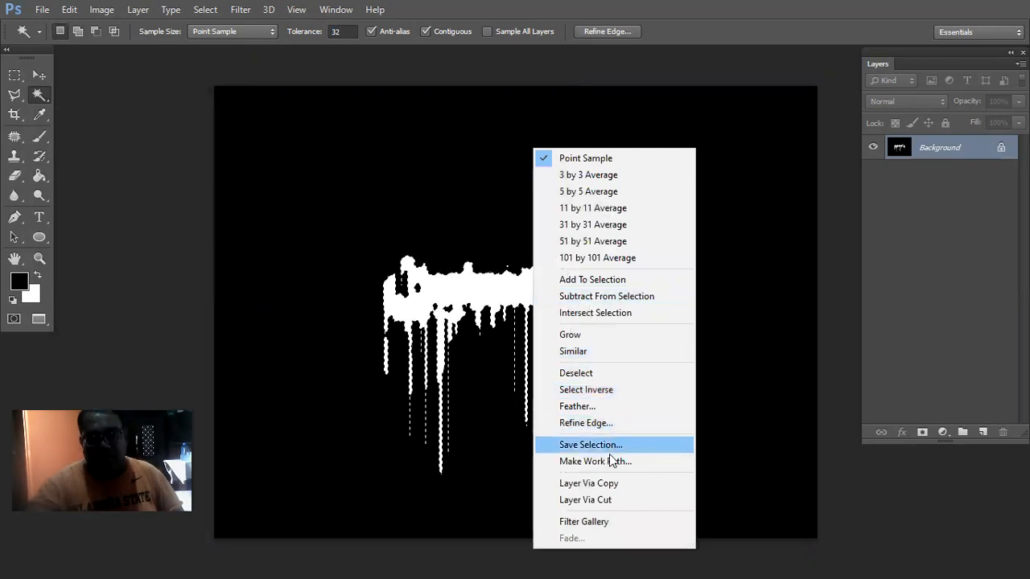
{"action": "left_click", "coordinate": [632, 352]}
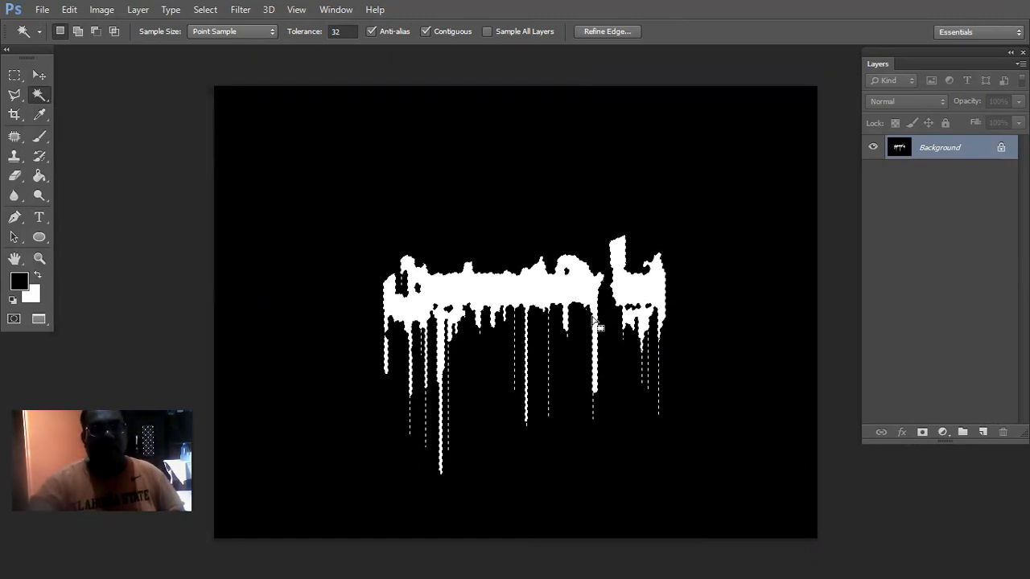
Step: Copy the selected white dripping text and paste it onto its own layer above the background
{"action": "left_click", "coordinate": [69, 9]}
{"action": "left_click", "coordinate": [129, 99]}
{"action": "left_click", "coordinate": [70, 9]}
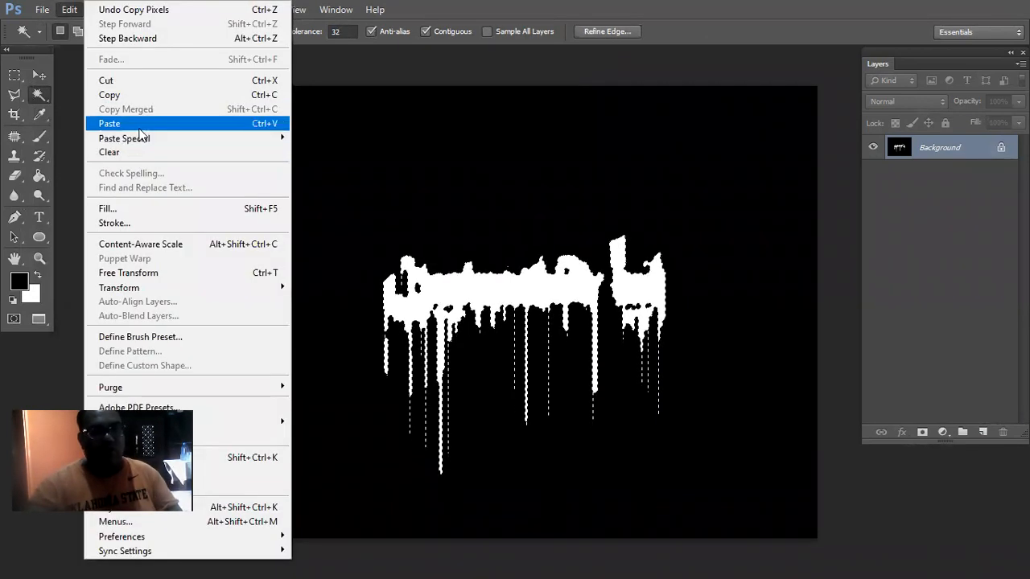
{"action": "left_click", "coordinate": [129, 123]}
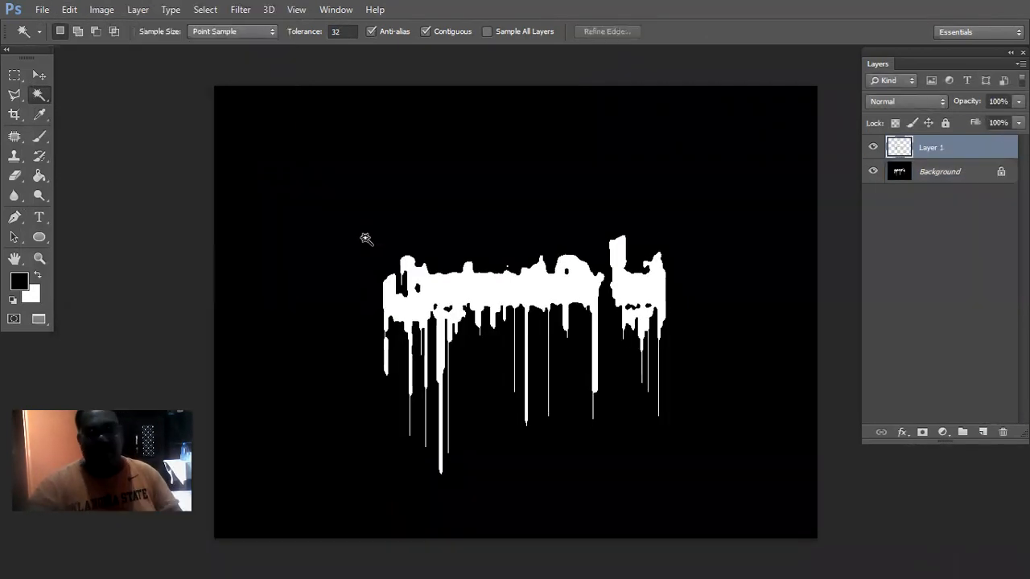
{"action": "left_click", "coordinate": [873, 172]}
{"action": "left_click", "coordinate": [873, 172]}
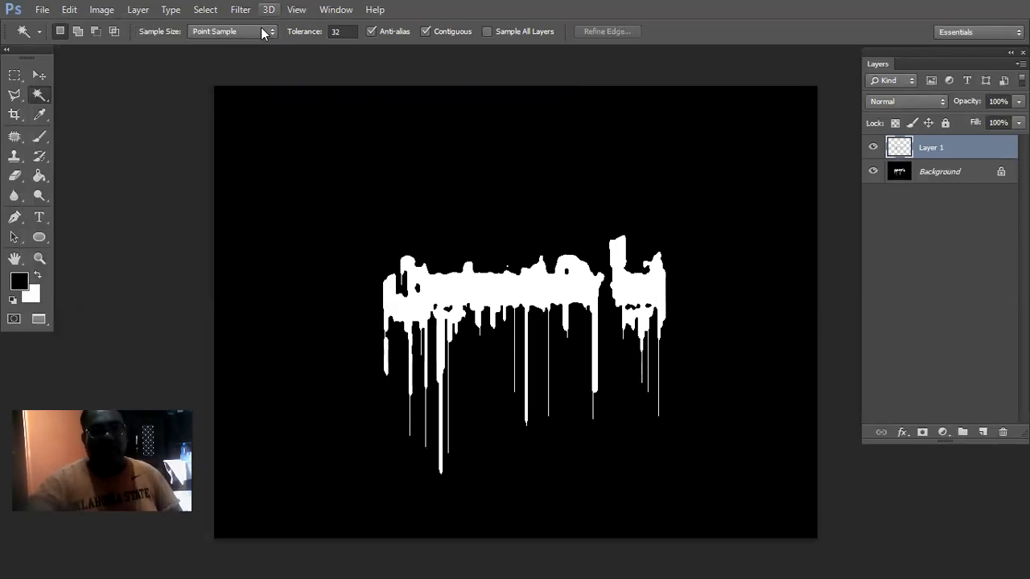
Step: Set the foreground color to bright red
{"action": "key", "text": "alt+t"}
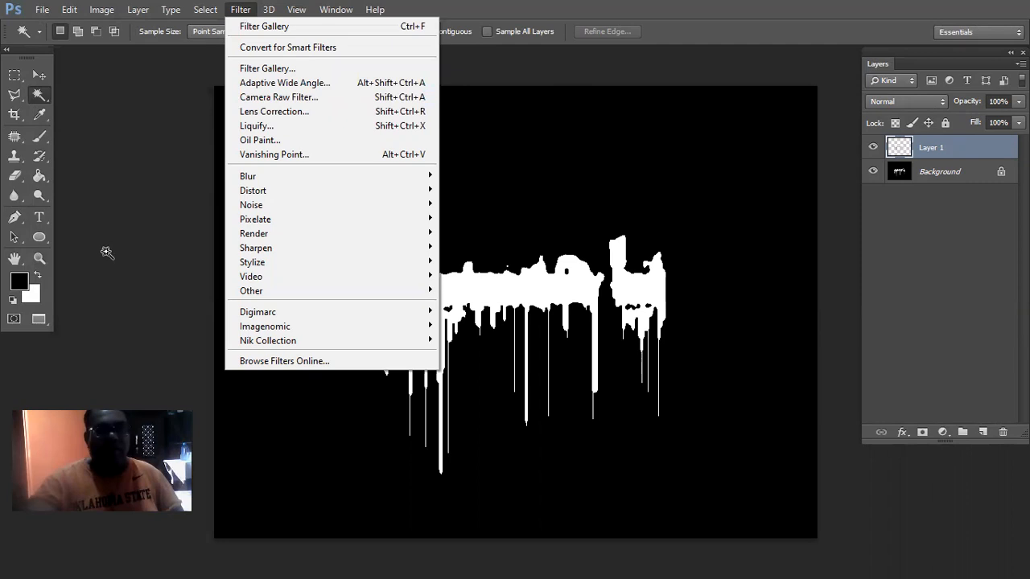
{"action": "left_click", "coordinate": [546, 41]}
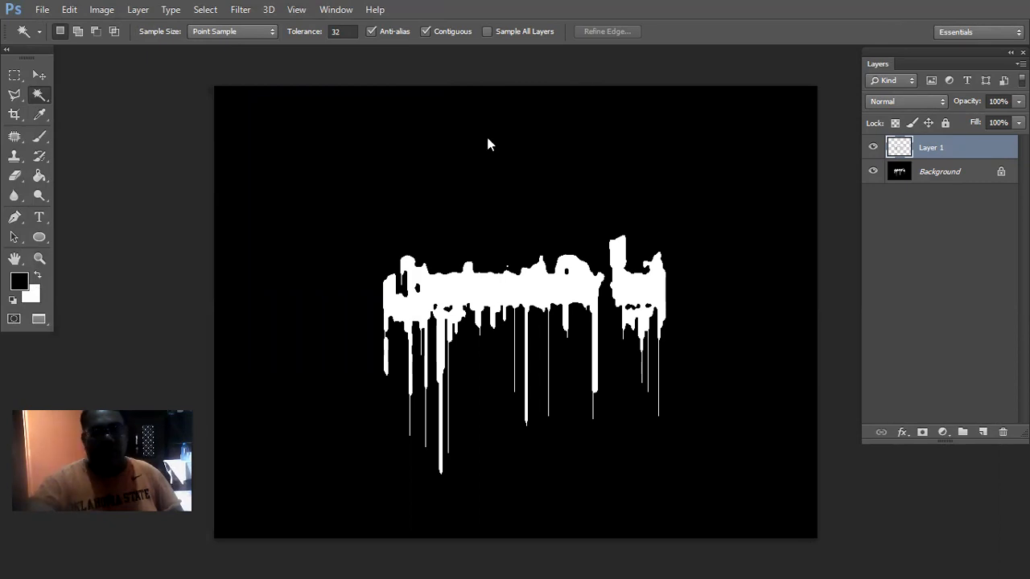
{"action": "left_click", "coordinate": [20, 281]}
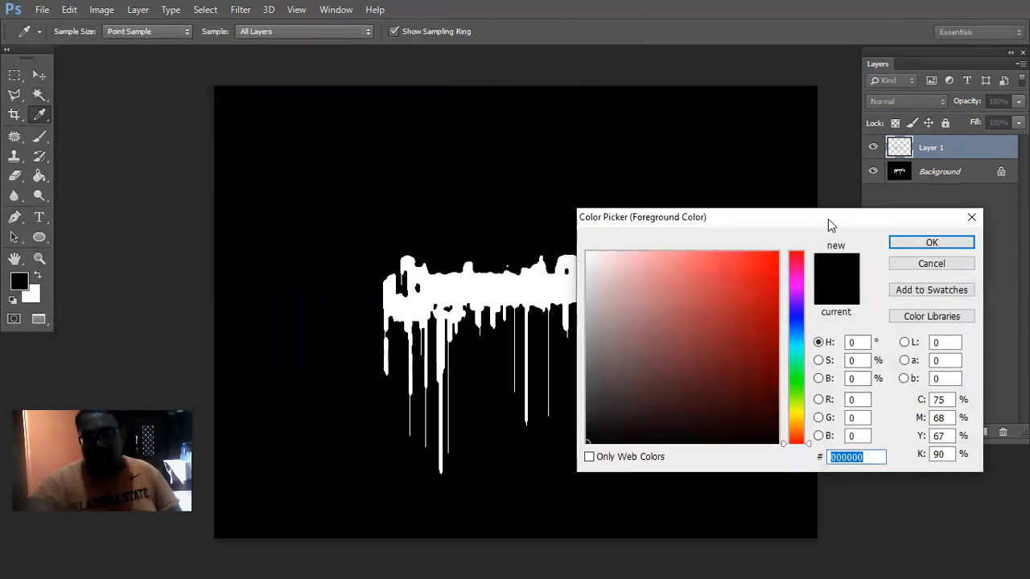
{"action": "left_click_drag", "start_coordinate": [828, 219], "coordinate": [811, 185]}
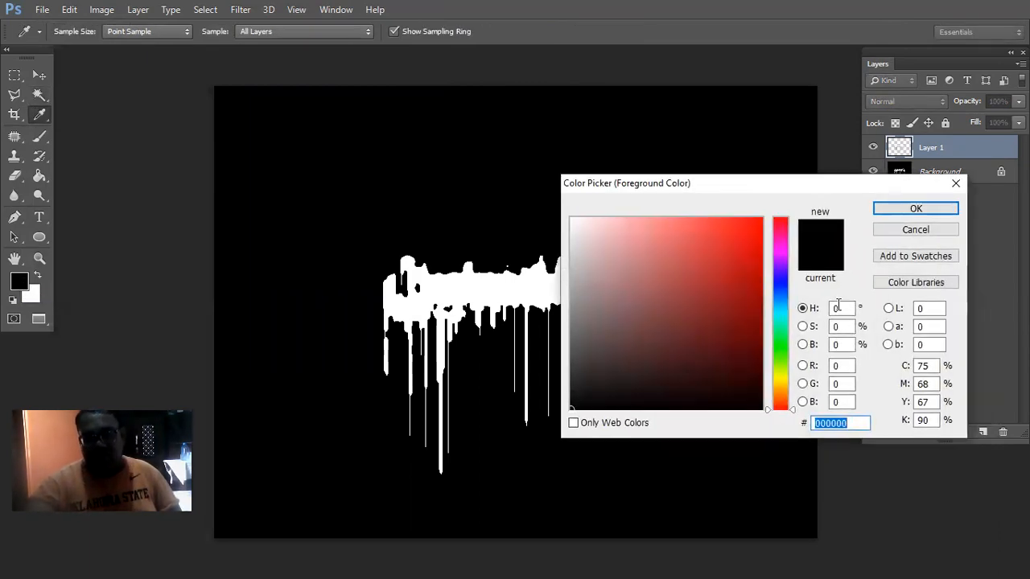
{"action": "left_click", "coordinate": [803, 366]}
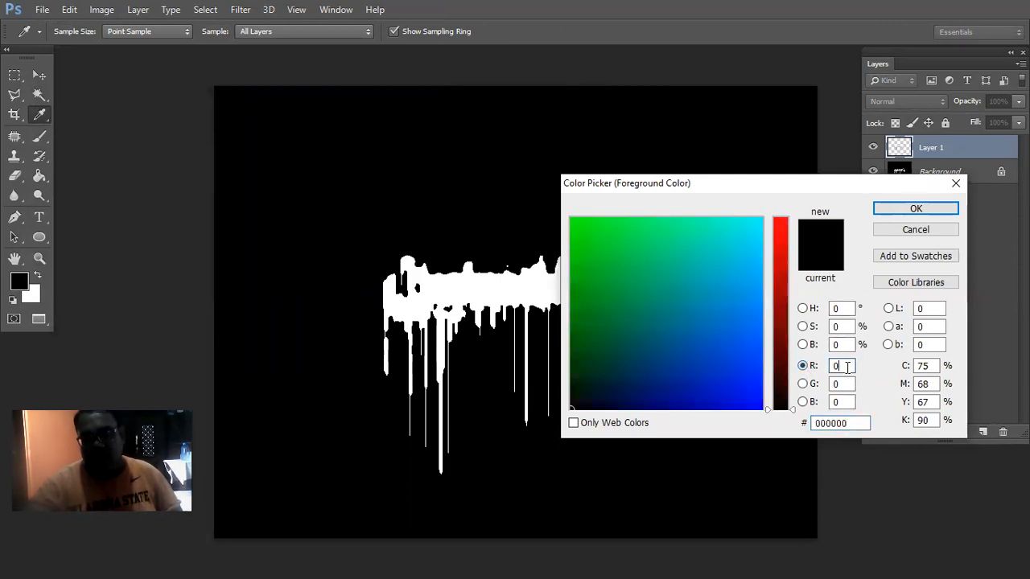
{"action": "key", "text": "BackSpace"}
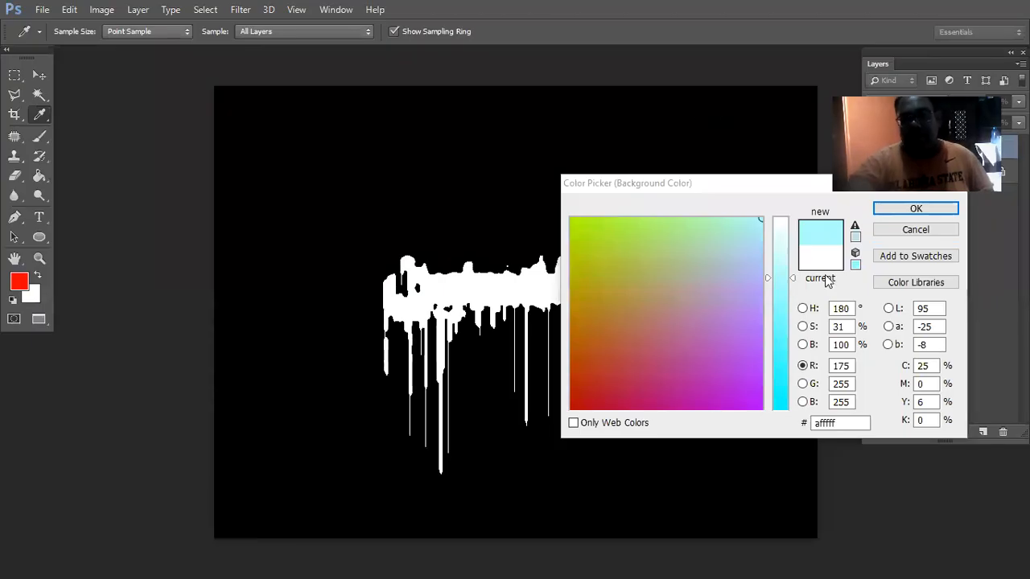
Step: Set the background color to dark red with R 175, G 0 and B 0
{"action": "left_click", "coordinate": [802, 187]}
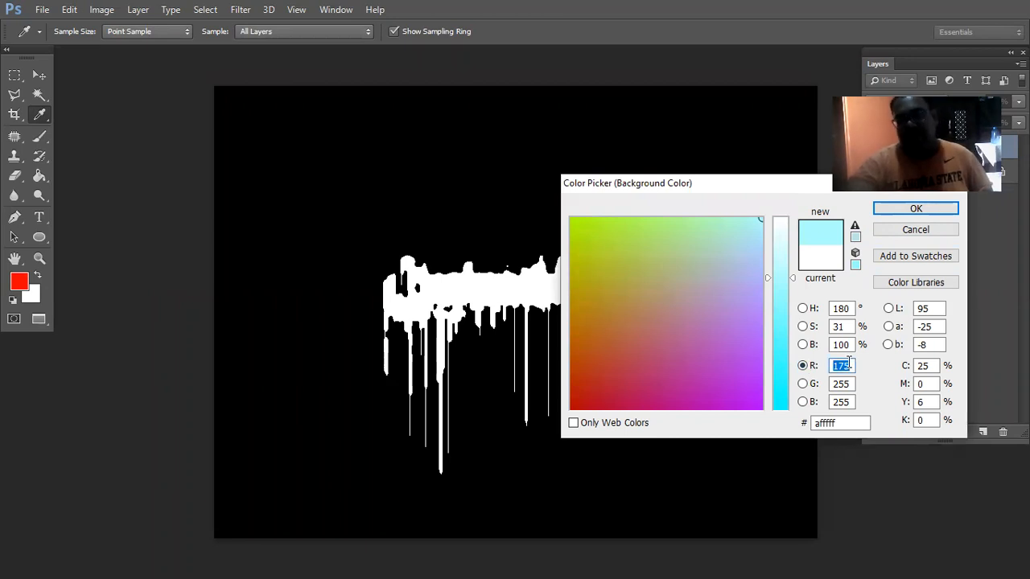
{"action": "double_click", "coordinate": [850, 384]}
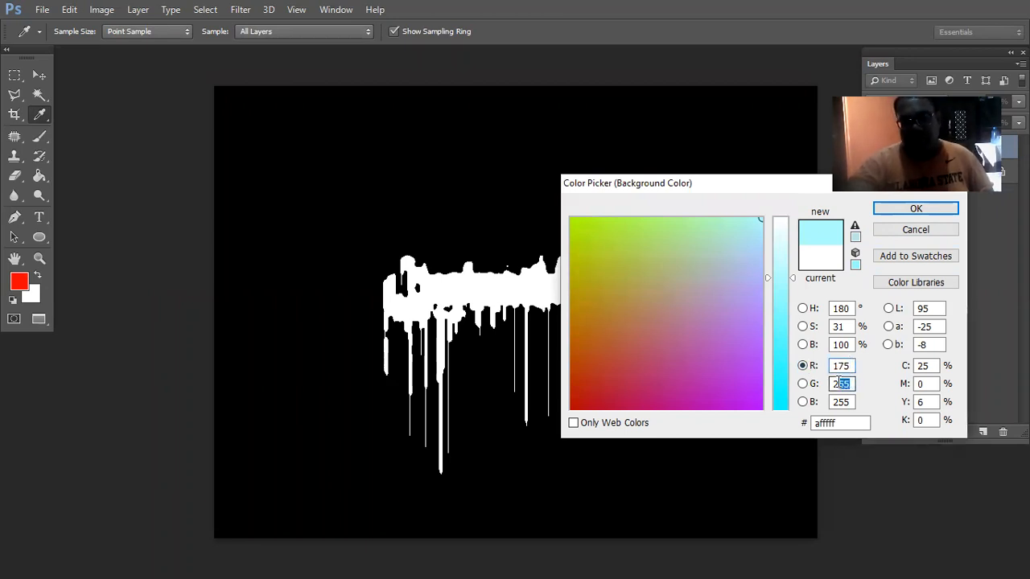
{"action": "type", "text": "0"}
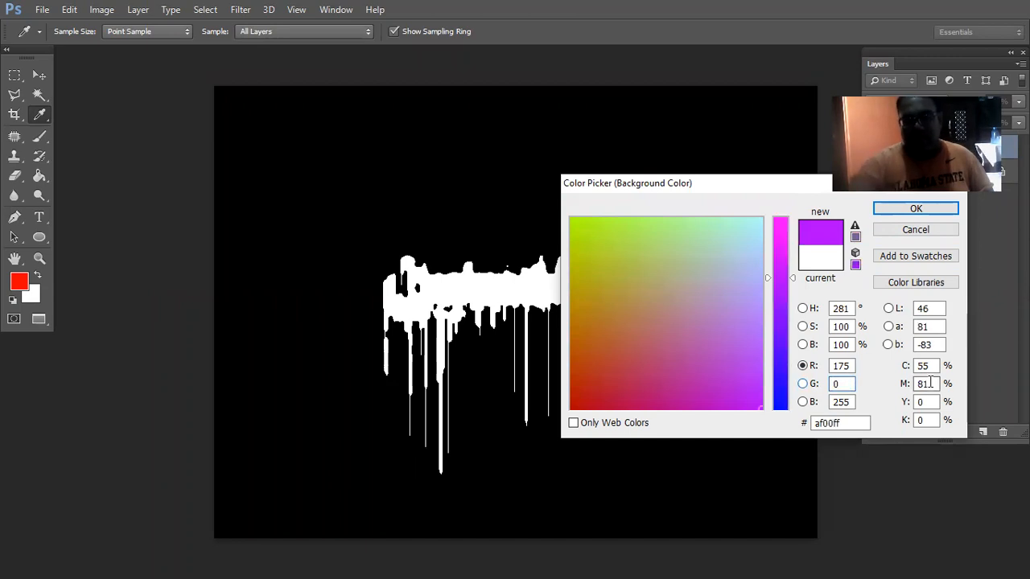
{"action": "double_click", "coordinate": [837, 402]}
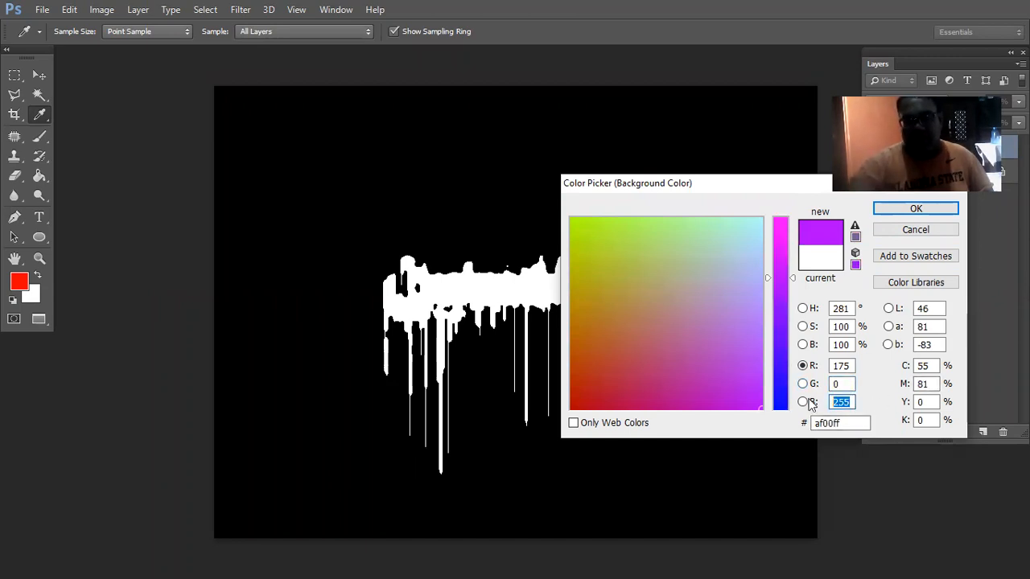
{"action": "type", "text": "0"}
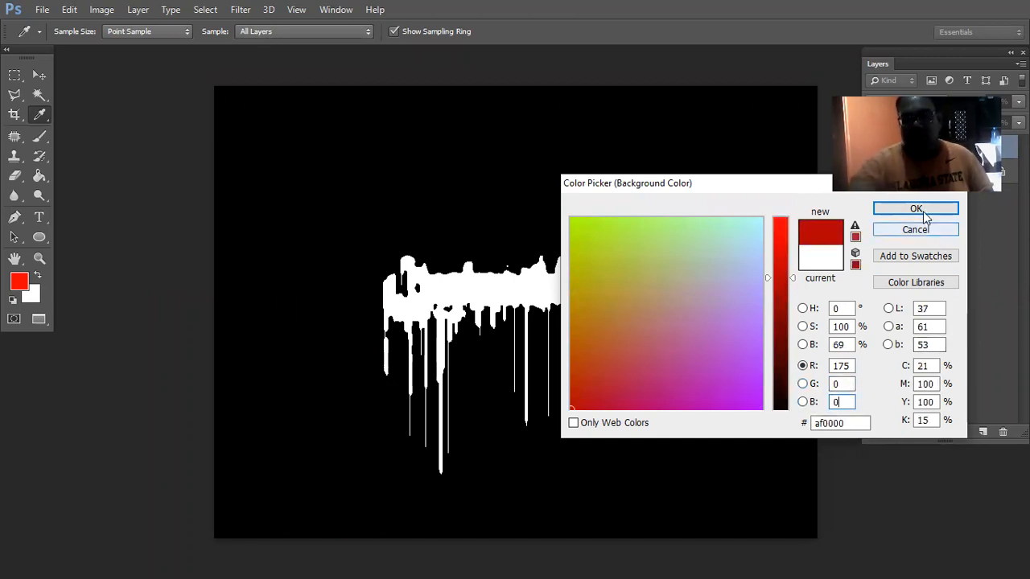
{"action": "left_click", "coordinate": [916, 209]}
{"action": "key", "text": "w"}
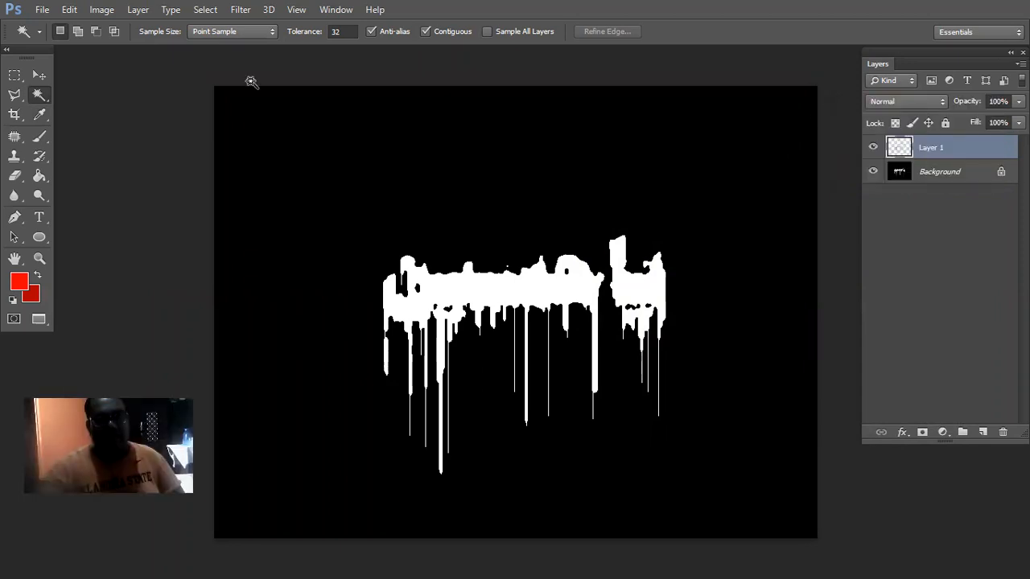
Step: Apply the Bas Relief effect to the dripping text layer with Detail 13, Smoothness 4 and Light set to Bottom
{"action": "left_click", "coordinate": [241, 9]}
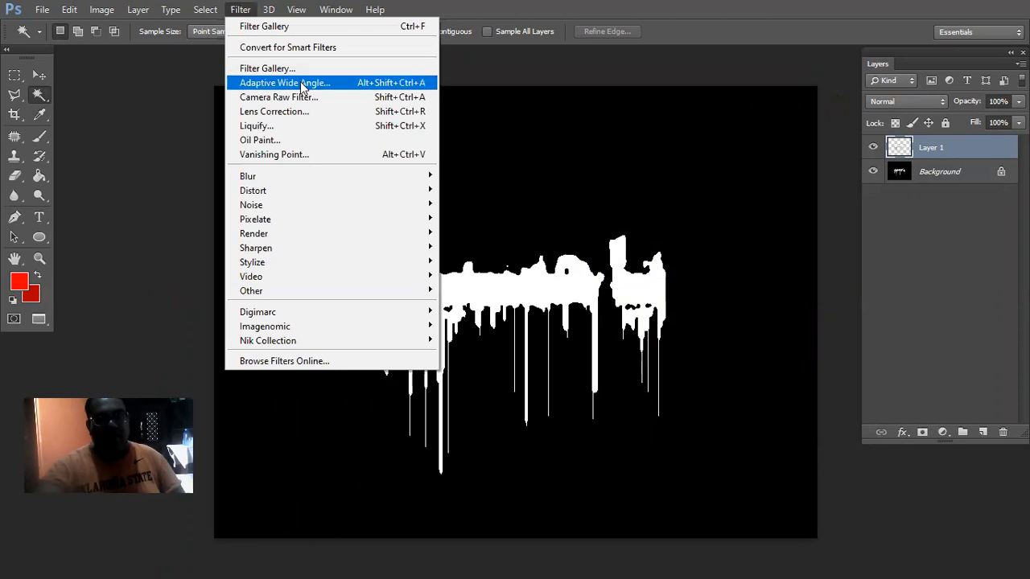
{"action": "left_click", "coordinate": [301, 70]}
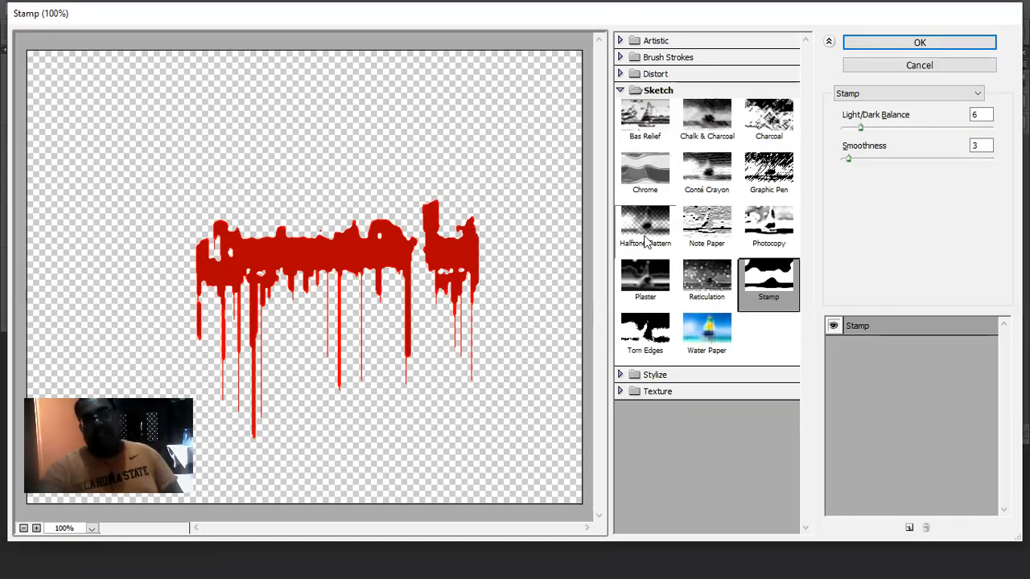
{"action": "left_click", "coordinate": [644, 129]}
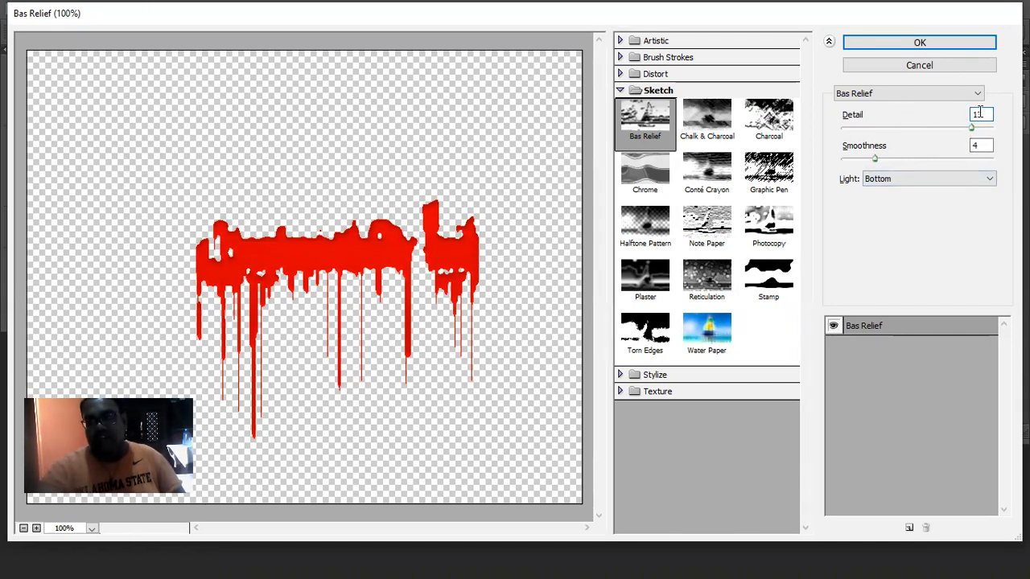
{"action": "left_click", "coordinate": [988, 144]}
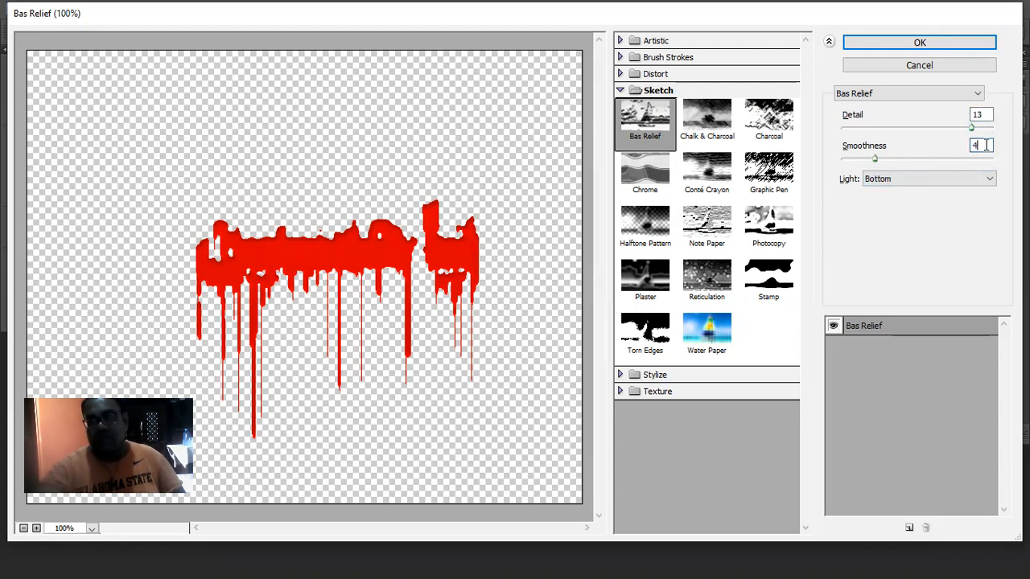
{"action": "left_click", "coordinate": [929, 50]}
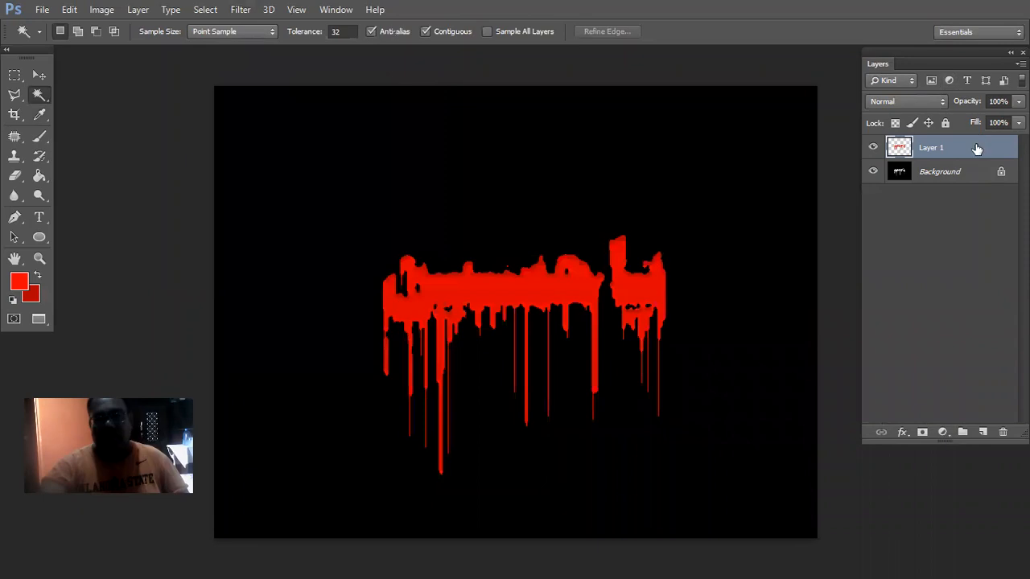
Step: Transfer the red dripping text from Untitled-1 into the brick wall poster as a new layer, closing Untitled-1 without saving
{"action": "left_click", "coordinate": [903, 151], "text": "ctrl"}
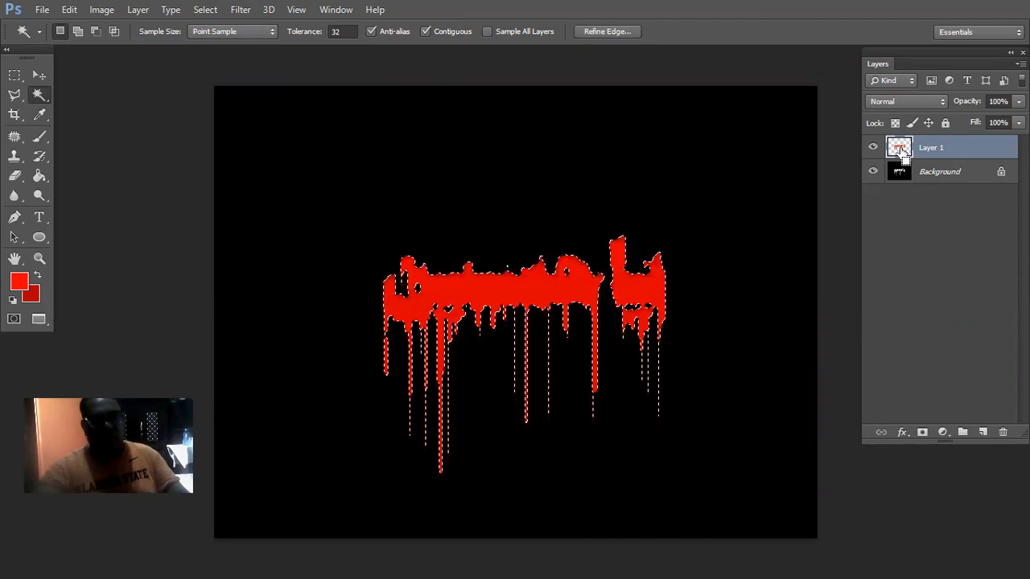
{"action": "key", "text": "ctrl+w"}
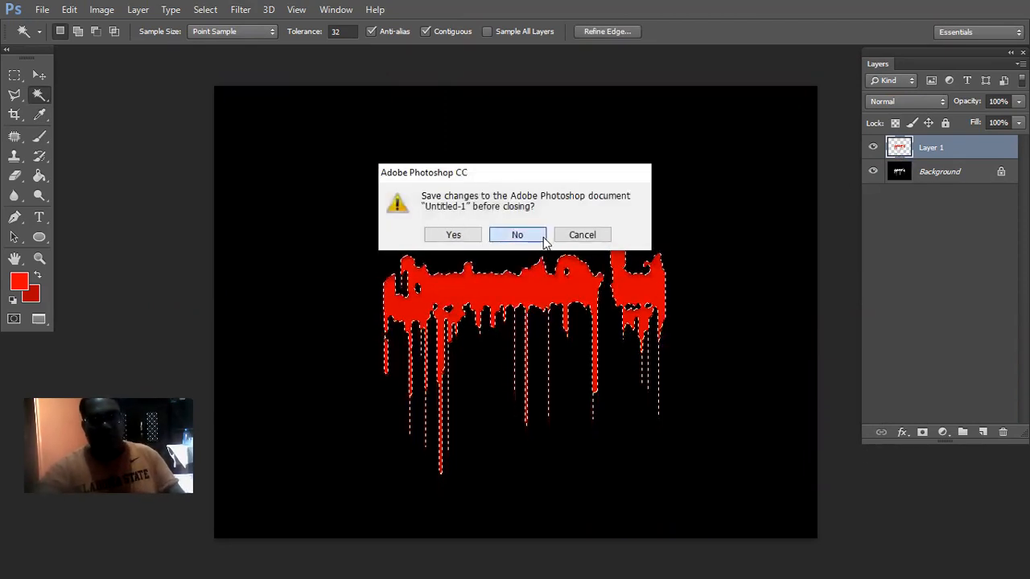
{"action": "left_click", "coordinate": [545, 241]}
{"action": "key", "text": "ctrl+v"}
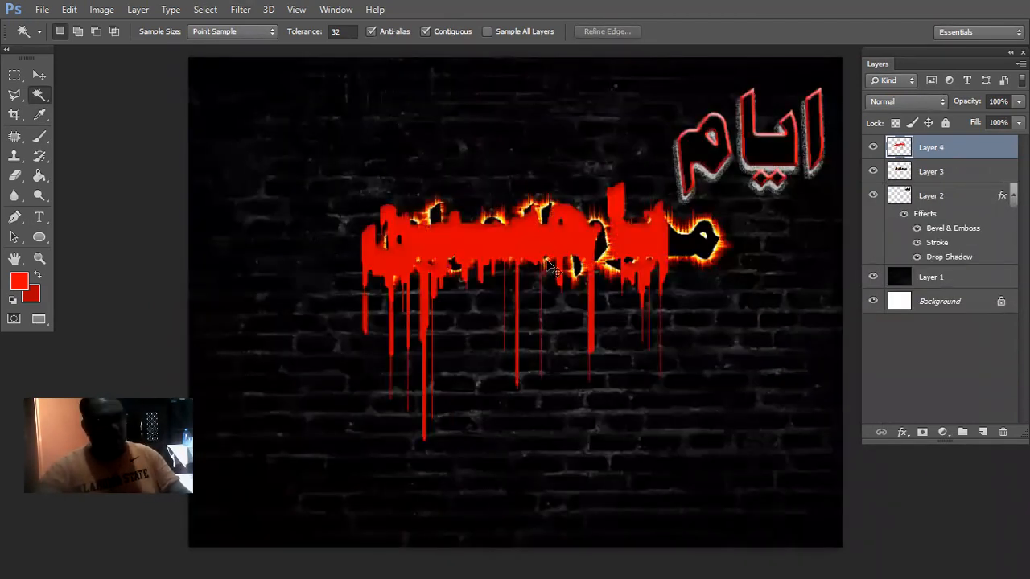
Step: Scale the red dripping text down slightly and place it just below the fire-effect text, clear of its letters
{"action": "key", "text": "ctrl+t"}
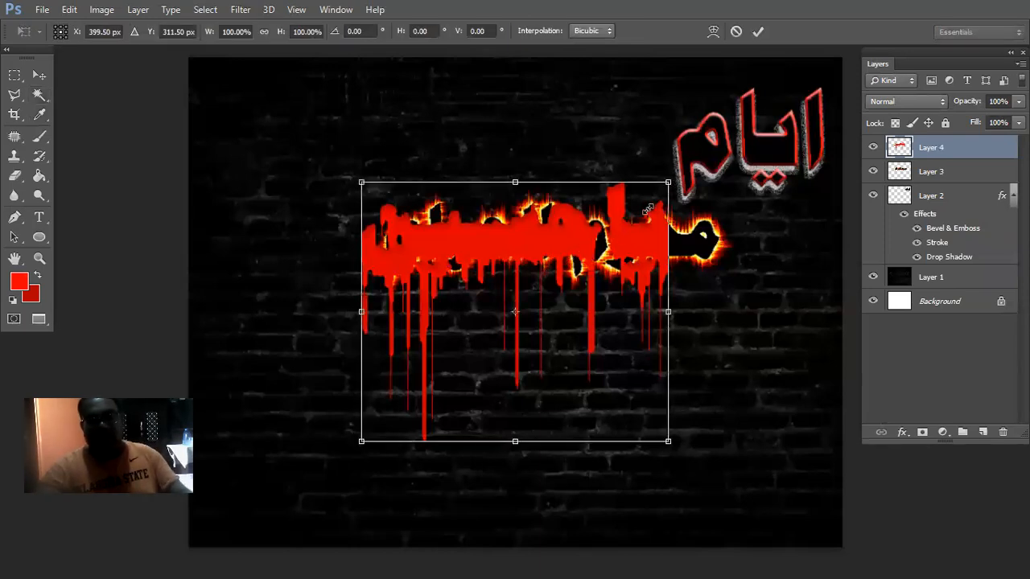
{"action": "left_click_drag", "start_coordinate": [668, 182], "coordinate": [627, 216]}
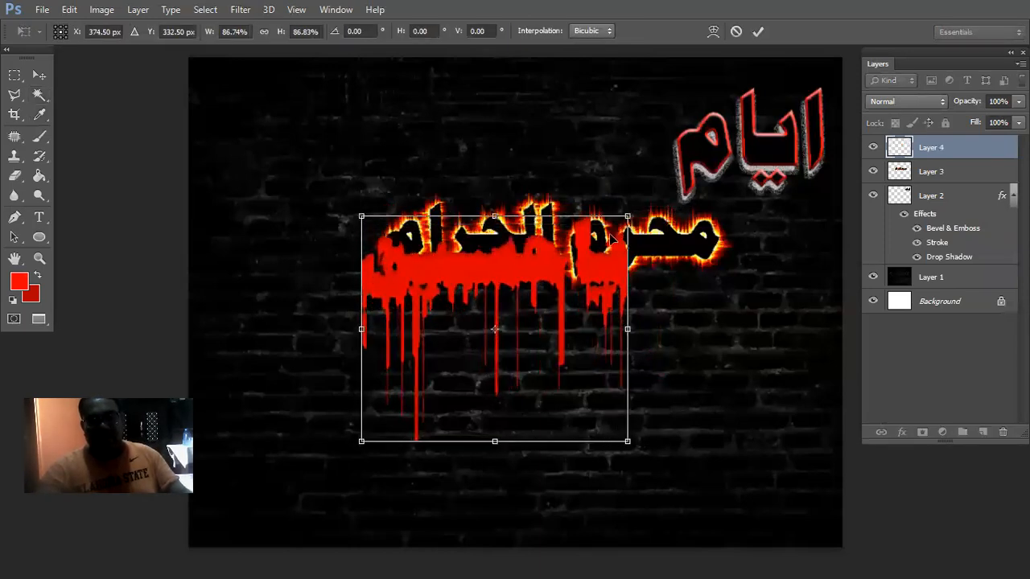
{"action": "left_click_drag", "start_coordinate": [548, 269], "coordinate": [584, 337]}
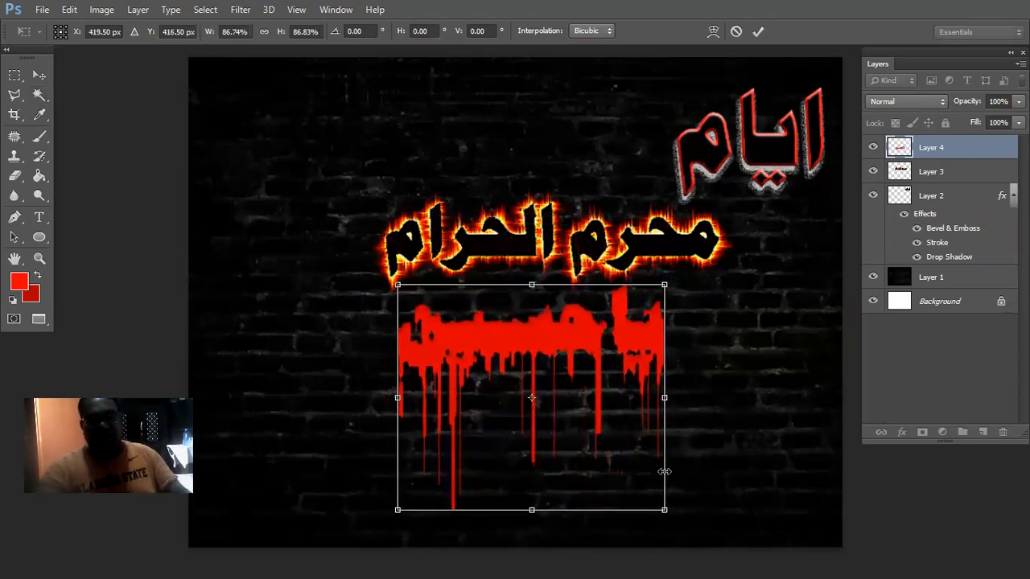
{"action": "left_click_drag", "start_coordinate": [690, 525], "coordinate": [697, 533]}
{"action": "key", "text": "w"}
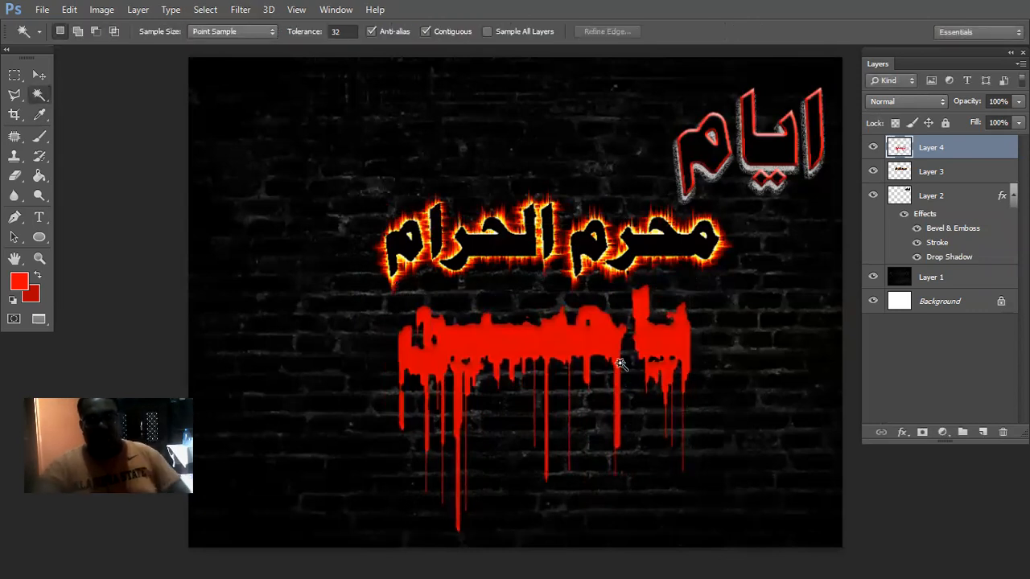
{"action": "key", "text": "v"}
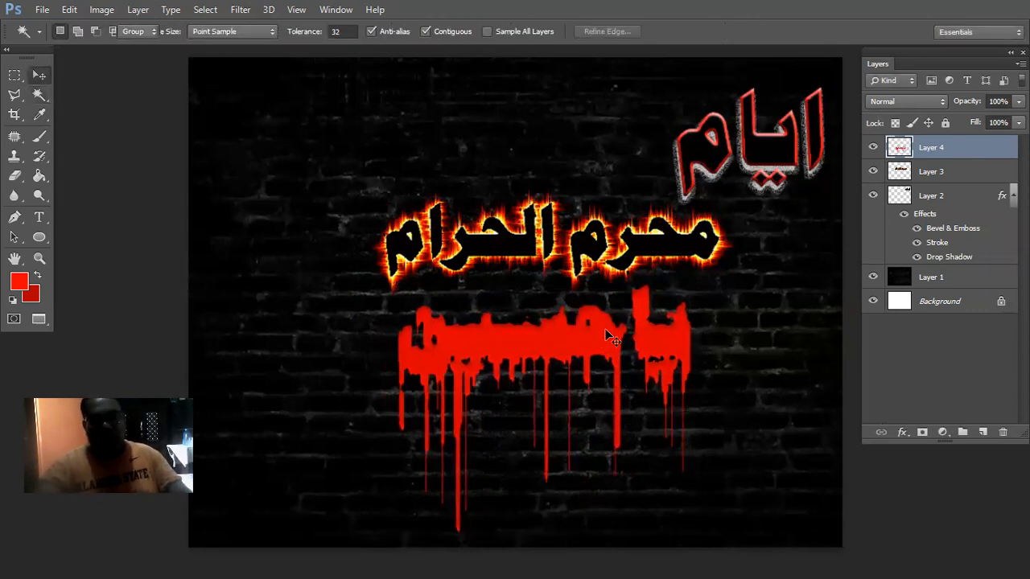
{"action": "left_click_drag", "start_coordinate": [608, 344], "coordinate": [562, 361]}
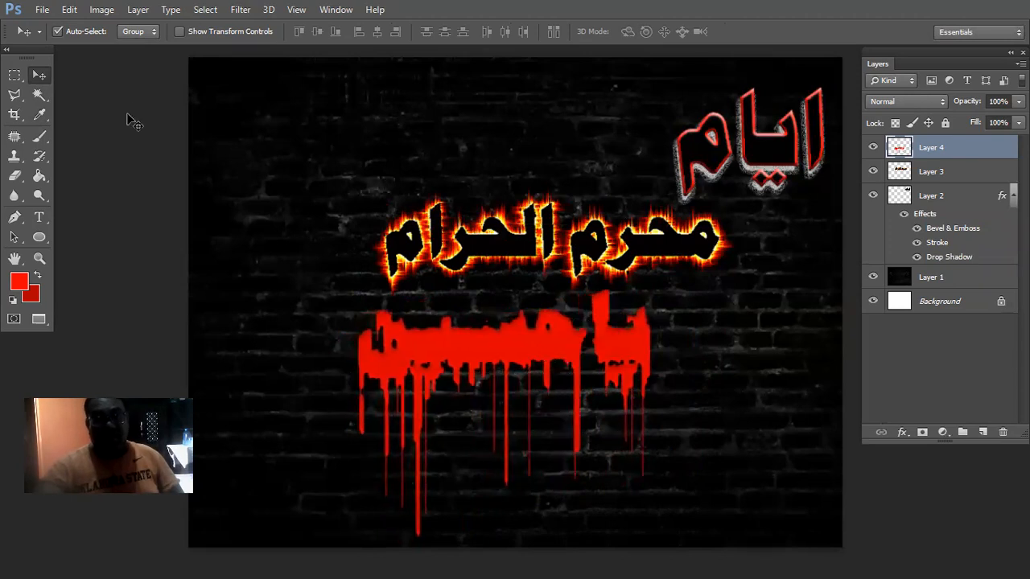
Step: Open the portrait-format kar1 shrine photo from the Downloads folder
{"action": "left_click", "coordinate": [42, 10]}
{"action": "left_click", "coordinate": [79, 40]}
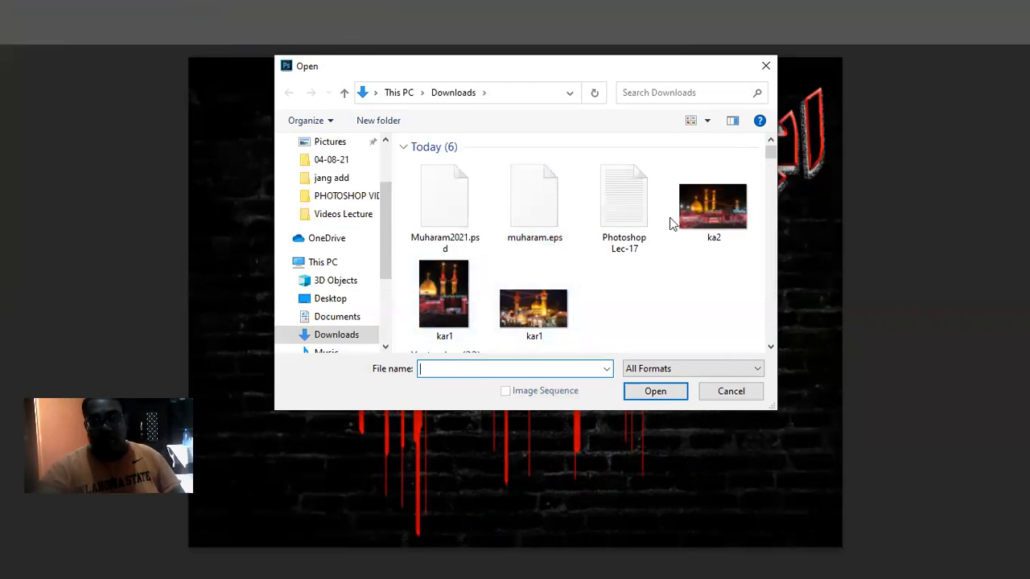
{"action": "left_click", "coordinate": [443, 289]}
{"action": "left_click", "coordinate": [532, 305]}
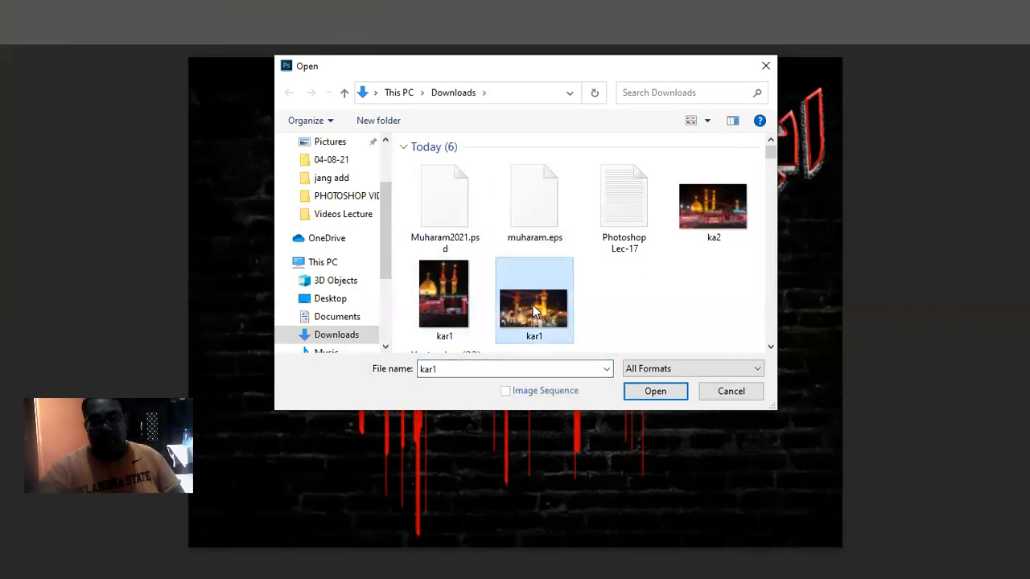
{"action": "left_click", "coordinate": [443, 290]}
{"action": "left_click", "coordinate": [631, 391]}
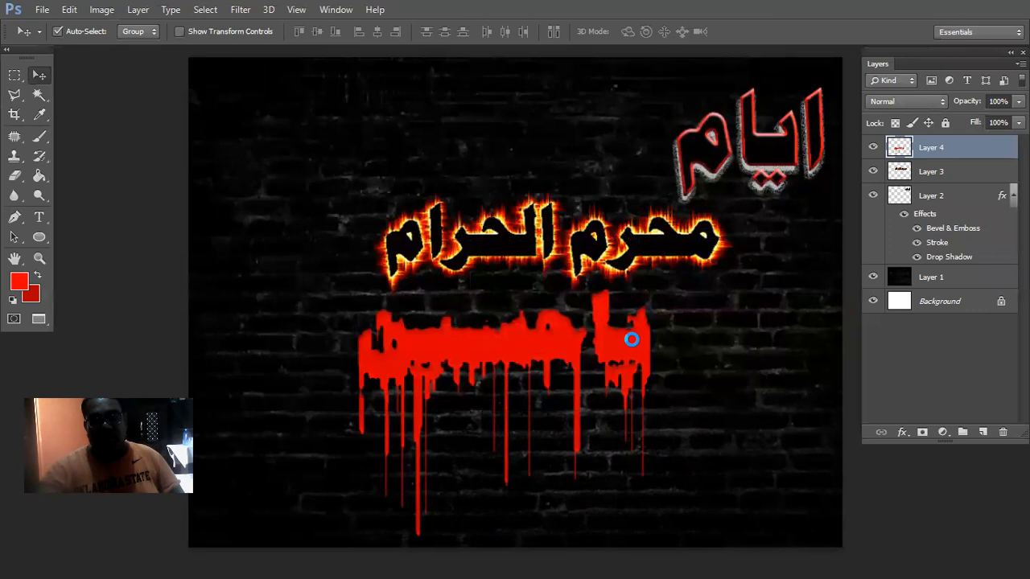
Step: Copy the entire shrine photo into the brick wall poster as a new layer and close the photo file
{"action": "key", "text": "ctrl+a"}
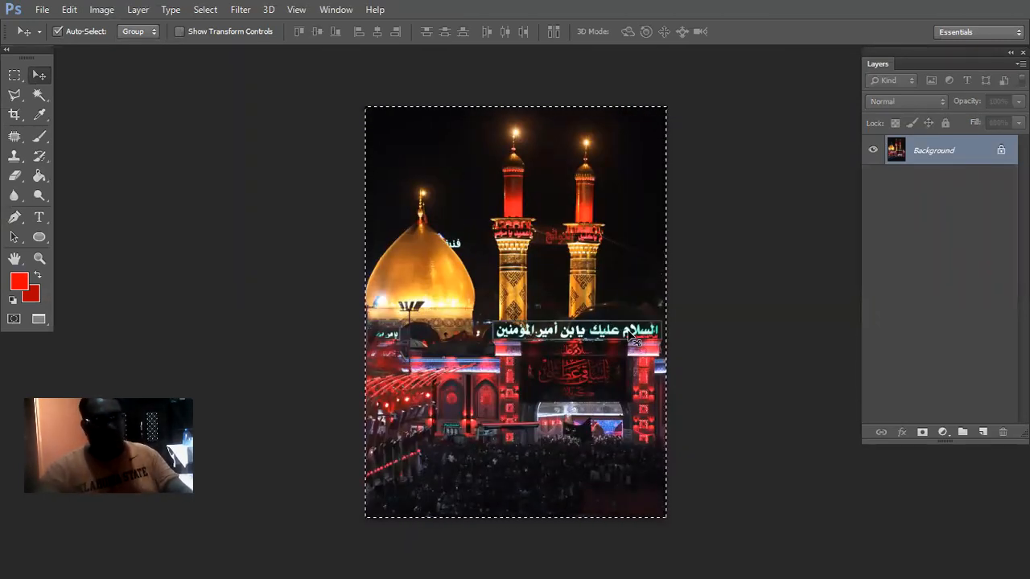
{"action": "key", "text": "ctrl+w"}
{"action": "key", "text": "ctrl+v"}
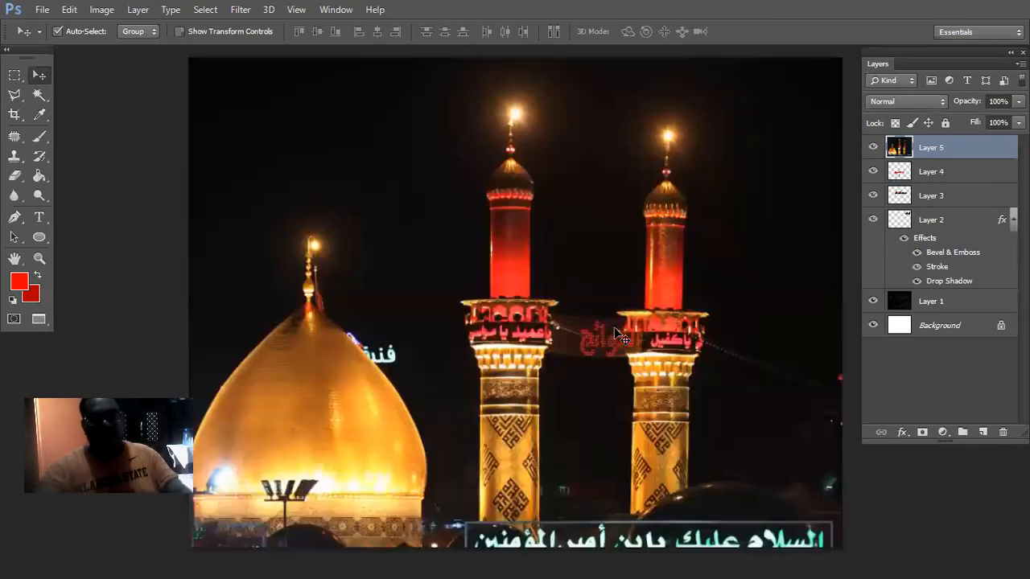
Step: Scale the shrine photo to about 42% and place it in the upper-left corner of the poster
{"action": "key", "text": "ctrl+t"}
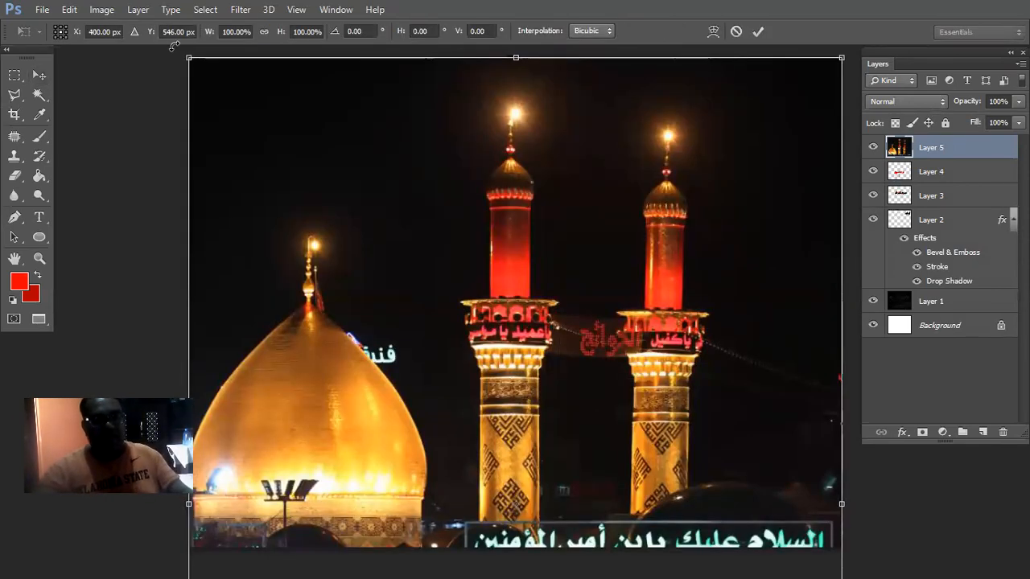
{"action": "left_click_drag", "start_coordinate": [187, 53], "coordinate": [696, 483]}
{"action": "key", "text": "ctrl+minus"}
{"action": "key", "text": "ctrl+minus"}
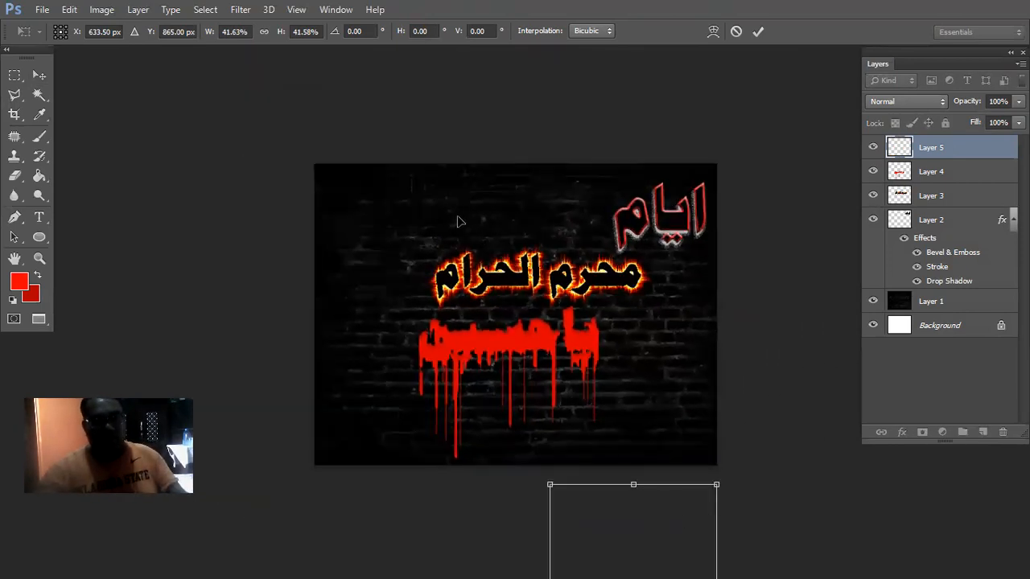
{"action": "left_click_drag", "start_coordinate": [693, 524], "coordinate": [459, 221]}
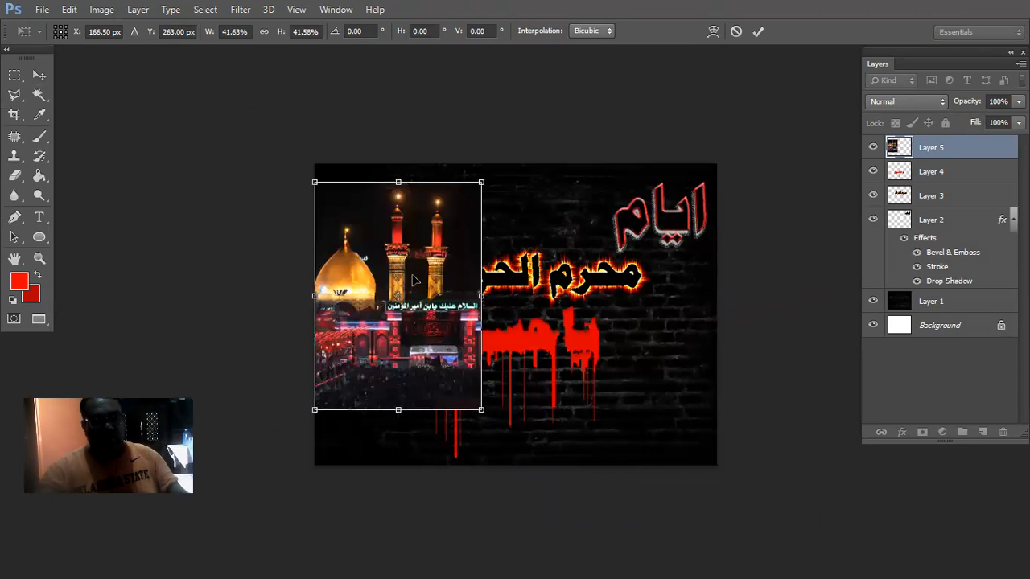
{"action": "left_click_drag", "start_coordinate": [412, 265], "coordinate": [415, 280]}
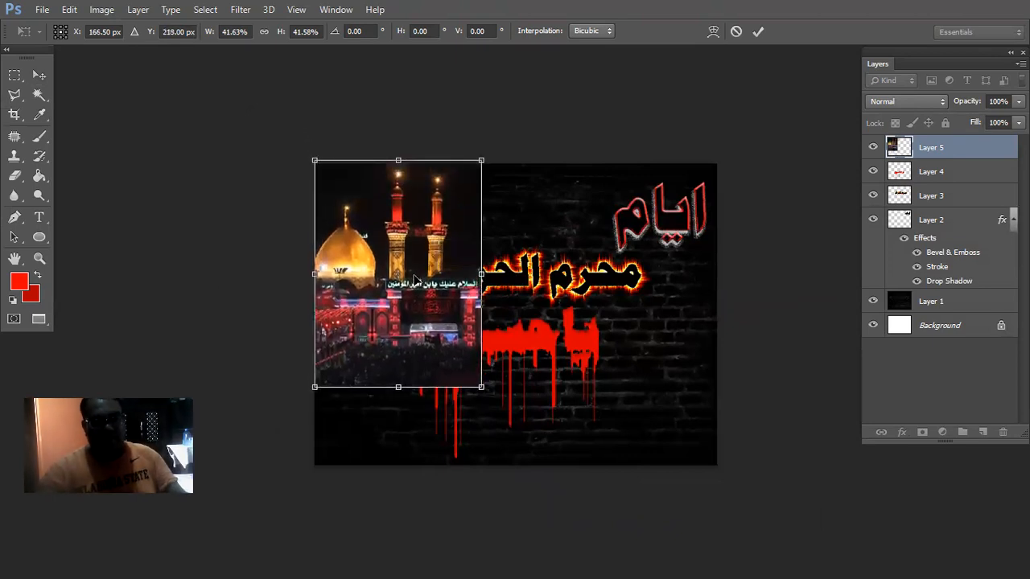
{"action": "key", "text": "Return"}
{"action": "key", "text": "ctrl+0"}
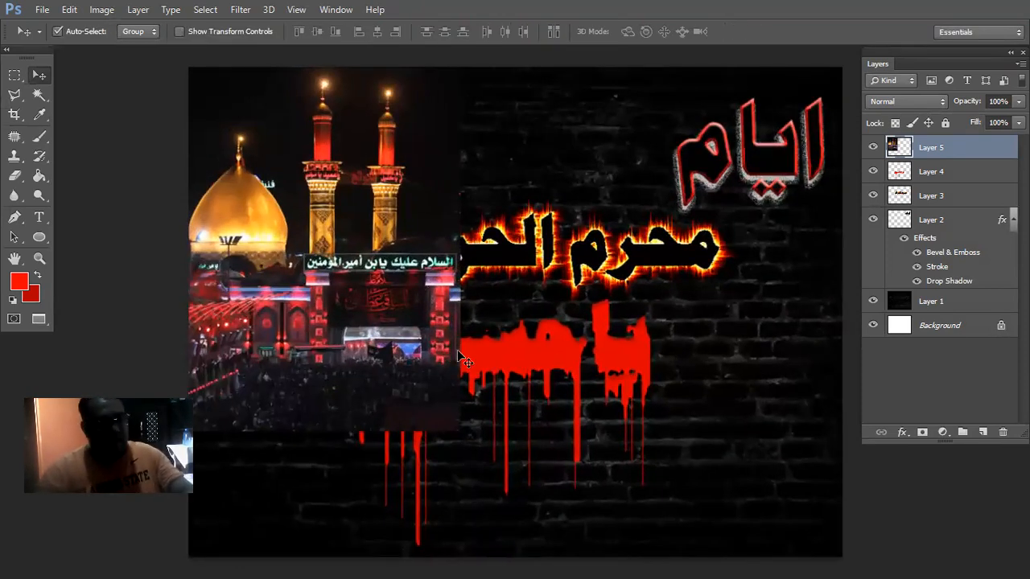
Step: Shrink the shrine photo further to about 66%, keeping it anchored at the poster's upper-left corner and clear of the fire text
{"action": "key", "text": "ctrl+t"}
{"action": "left_click_drag", "start_coordinate": [428, 386], "coordinate": [377, 309]}
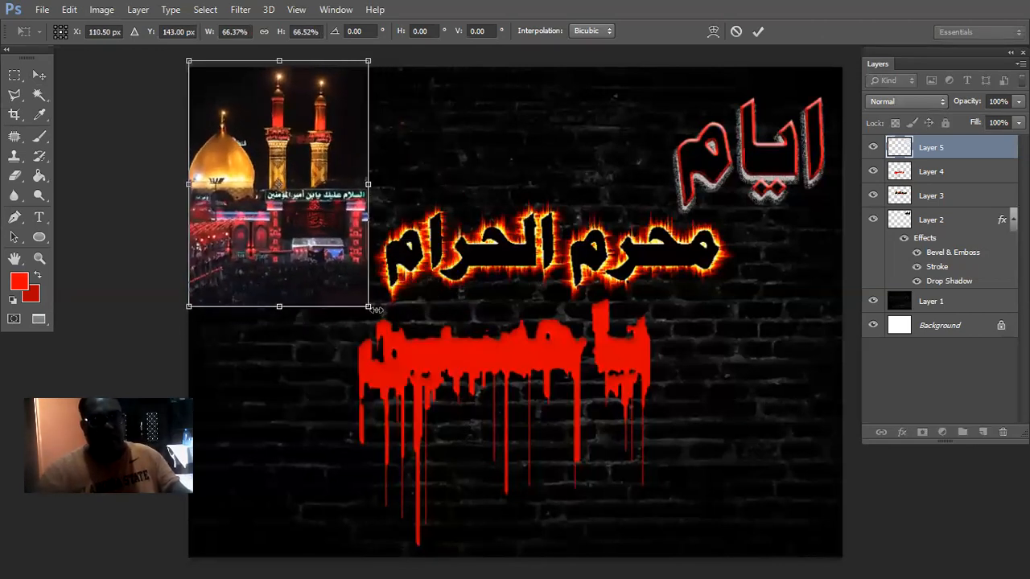
{"action": "key", "text": "Return"}
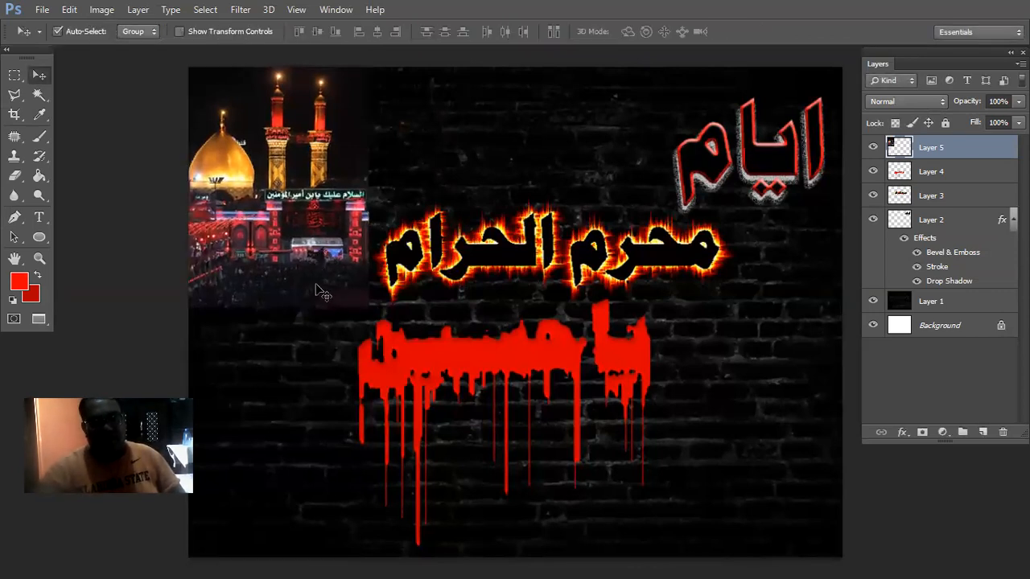
Step: Fade the shrine photo's lower edge into the wall using a layer mask with a black-to-white linear gradient, and apply the mask
{"action": "left_click", "coordinate": [921, 433]}
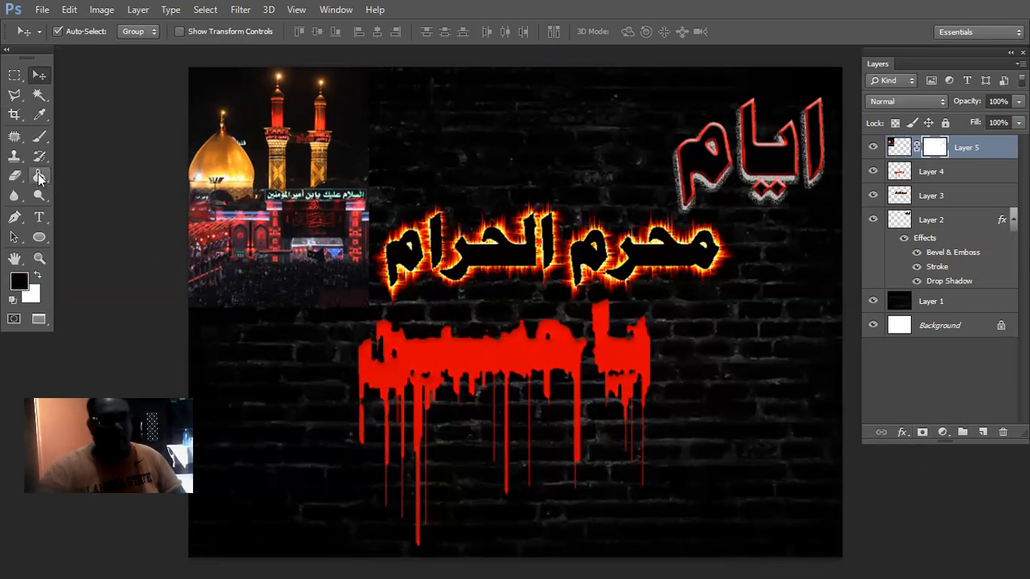
{"action": "right_click", "coordinate": [35, 180]}
{"action": "left_click", "coordinate": [91, 172]}
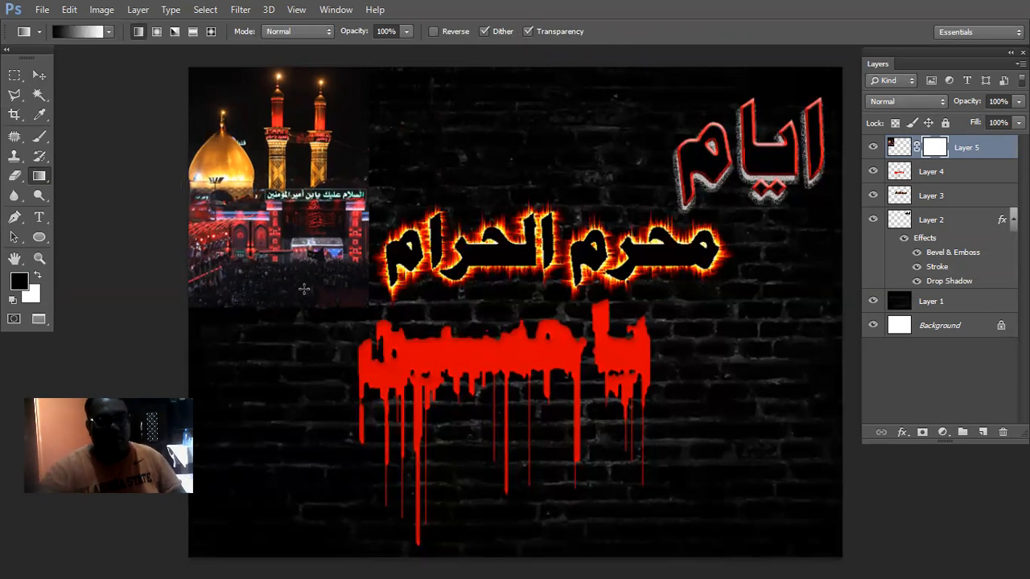
{"action": "left_click_drag", "start_coordinate": [298, 246], "coordinate": [302, 288]}
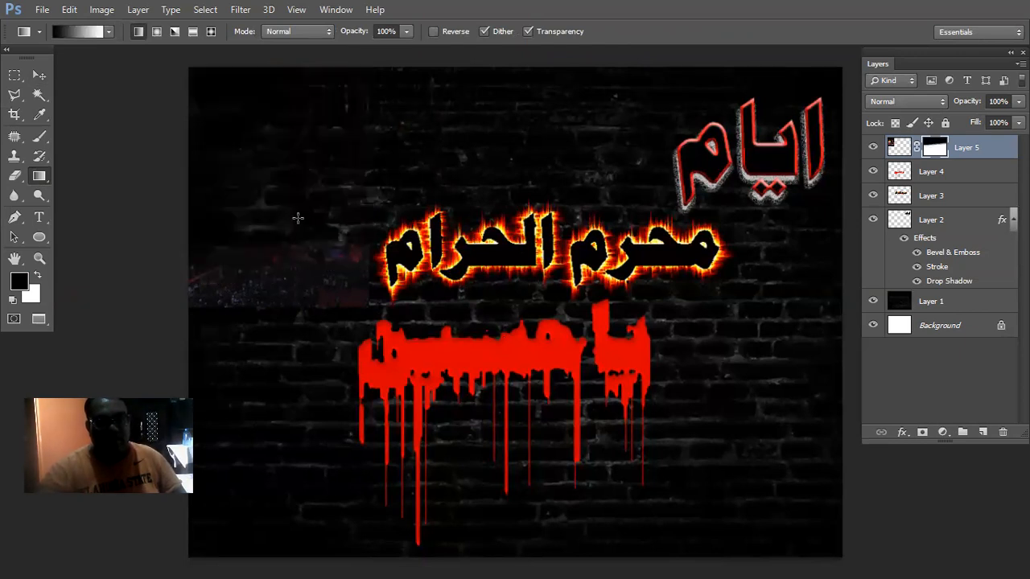
{"action": "left_click_drag", "start_coordinate": [296, 226], "coordinate": [290, 281]}
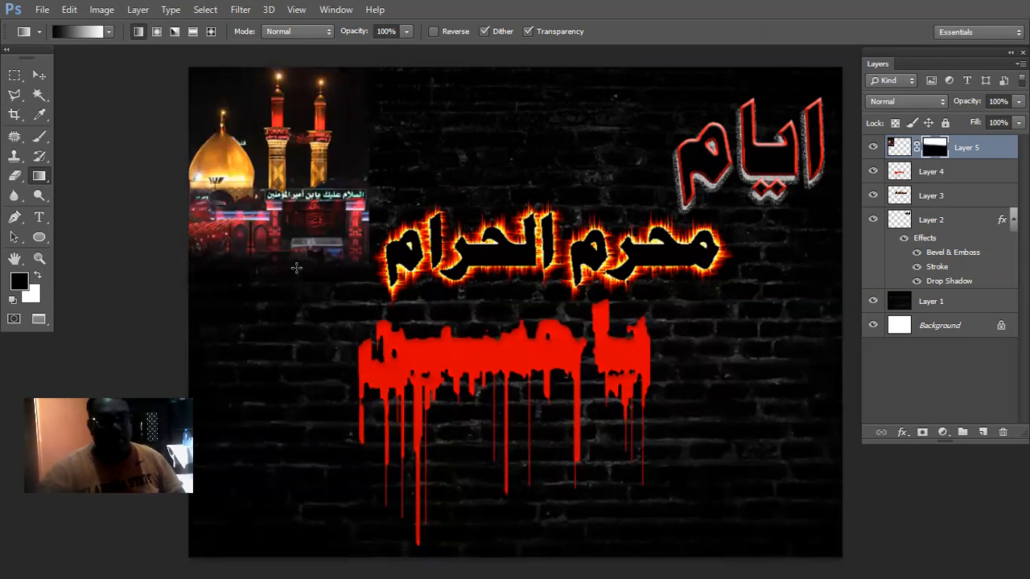
{"action": "left_click_drag", "start_coordinate": [291, 202], "coordinate": [285, 254]}
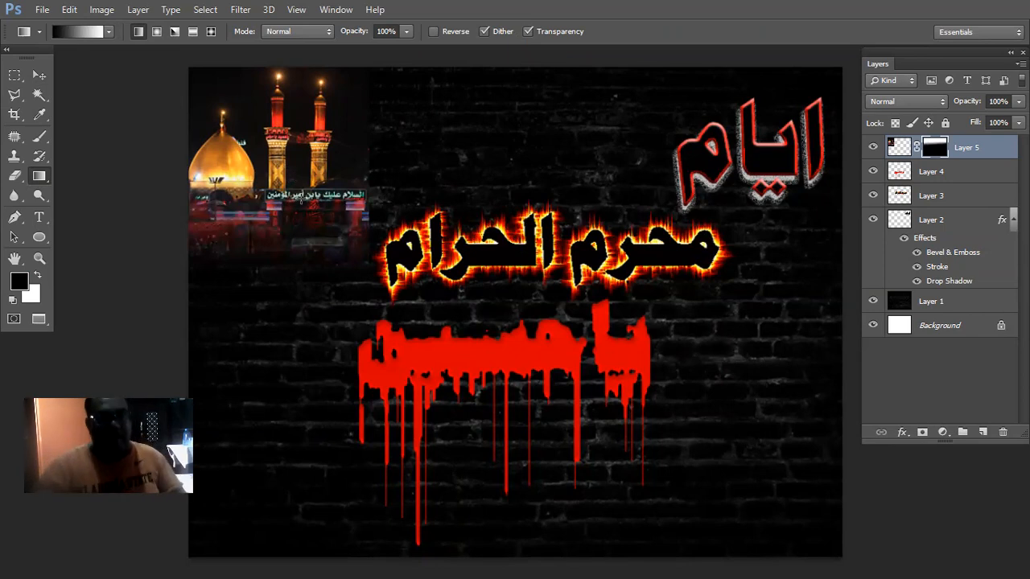
{"action": "left_click_drag", "start_coordinate": [307, 253], "coordinate": [373, 240]}
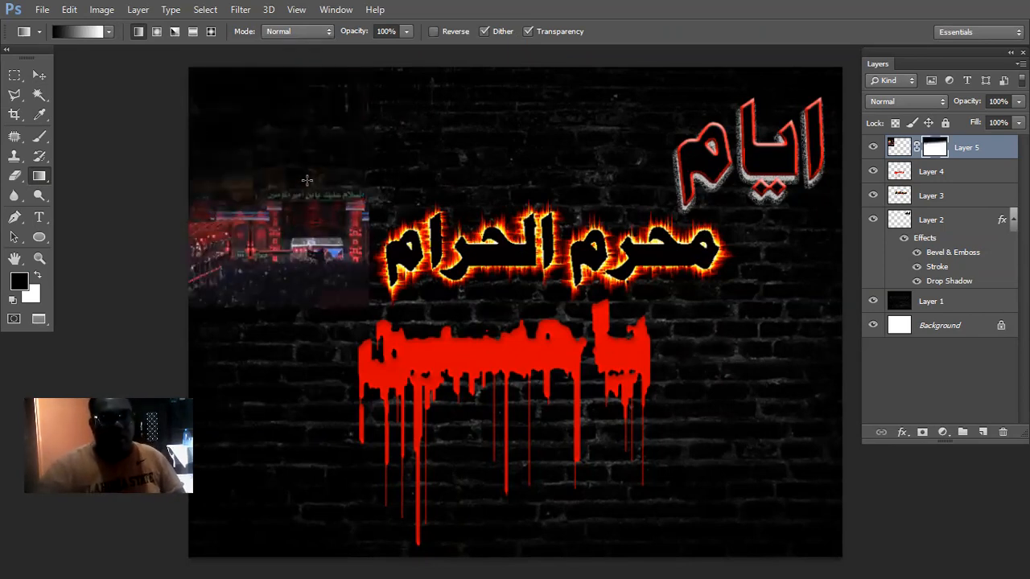
{"action": "key", "text": "ctrl+z"}
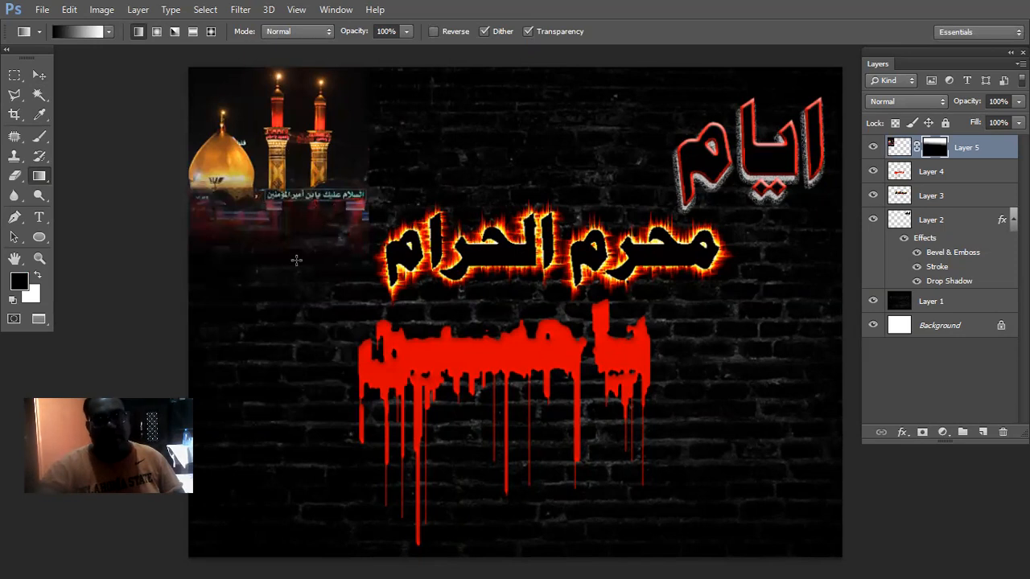
{"action": "left_click_drag", "start_coordinate": [301, 251], "coordinate": [301, 186]}
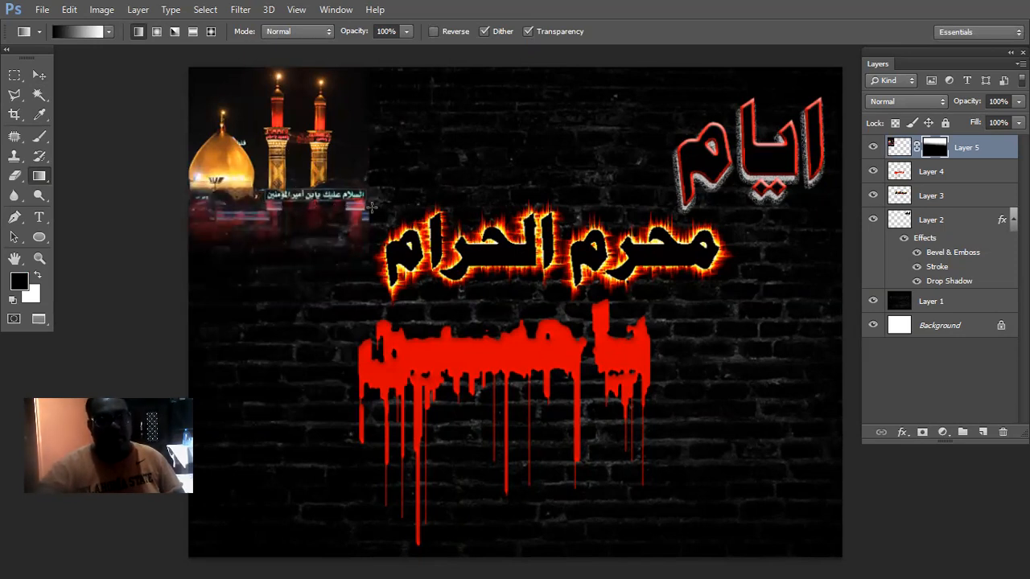
{"action": "right_click", "coordinate": [932, 147]}
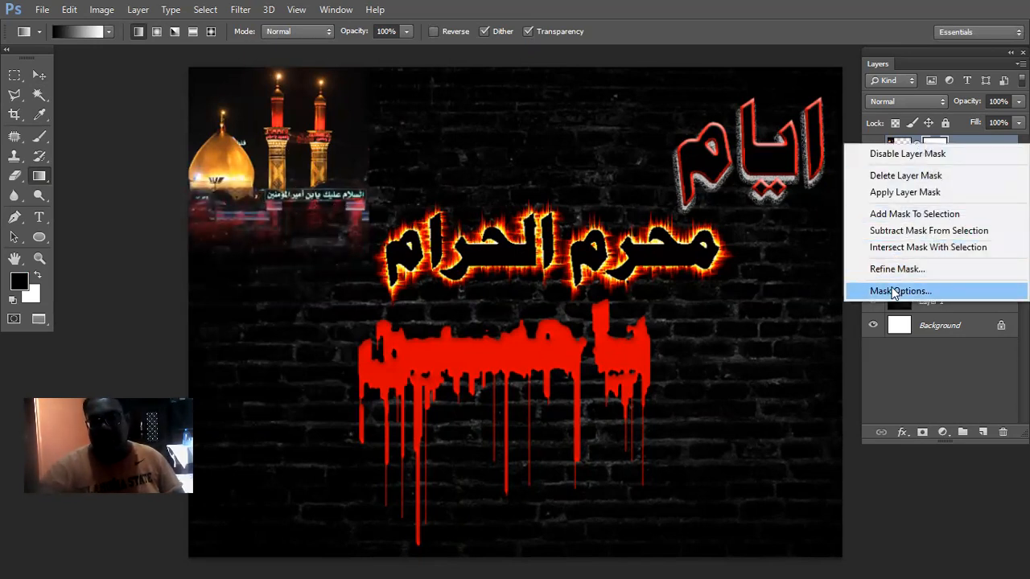
{"action": "left_click", "coordinate": [905, 192]}
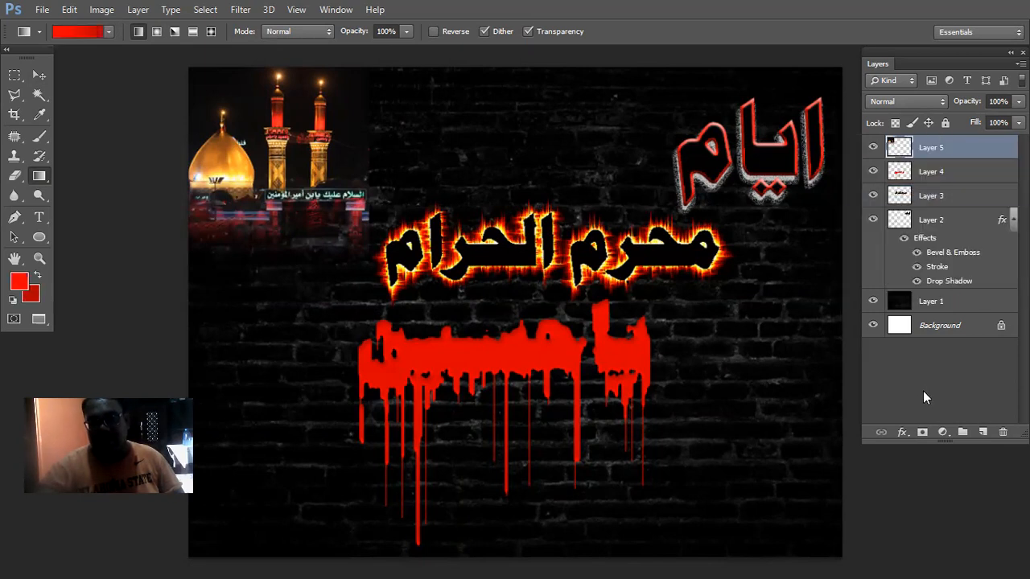
Step: Fade the shrine photo's right edge into the wall with a new gradient layer mask, and apply that mask
{"action": "left_click", "coordinate": [922, 432]}
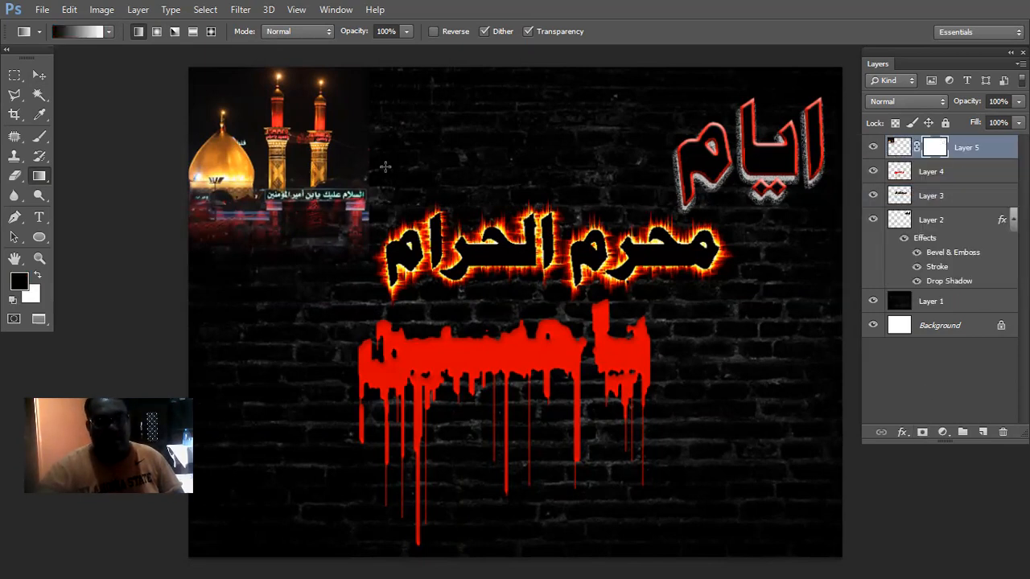
{"action": "left_click_drag", "start_coordinate": [301, 170], "coordinate": [372, 170]}
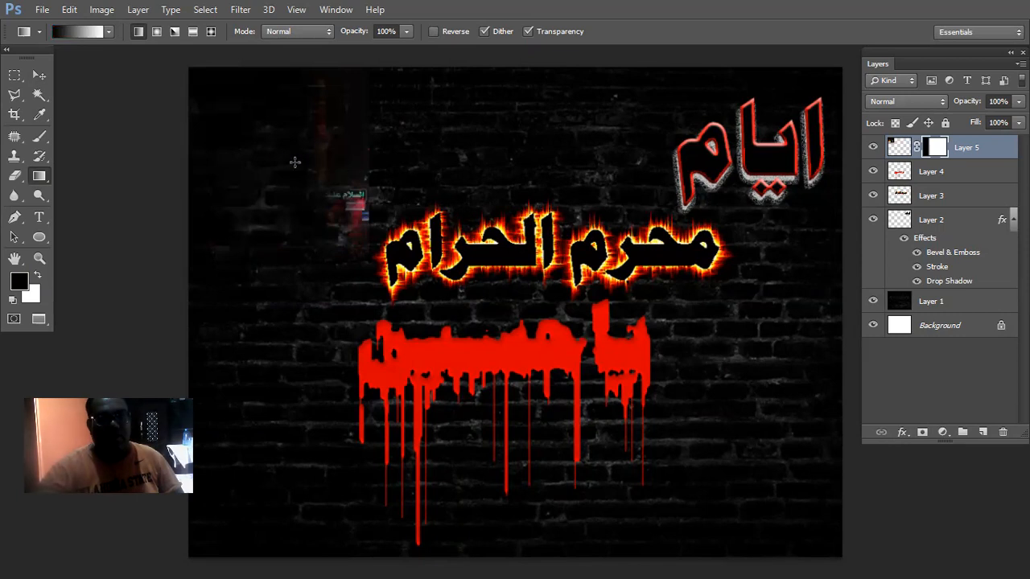
{"action": "left_click_drag", "start_coordinate": [277, 161], "coordinate": [313, 187]}
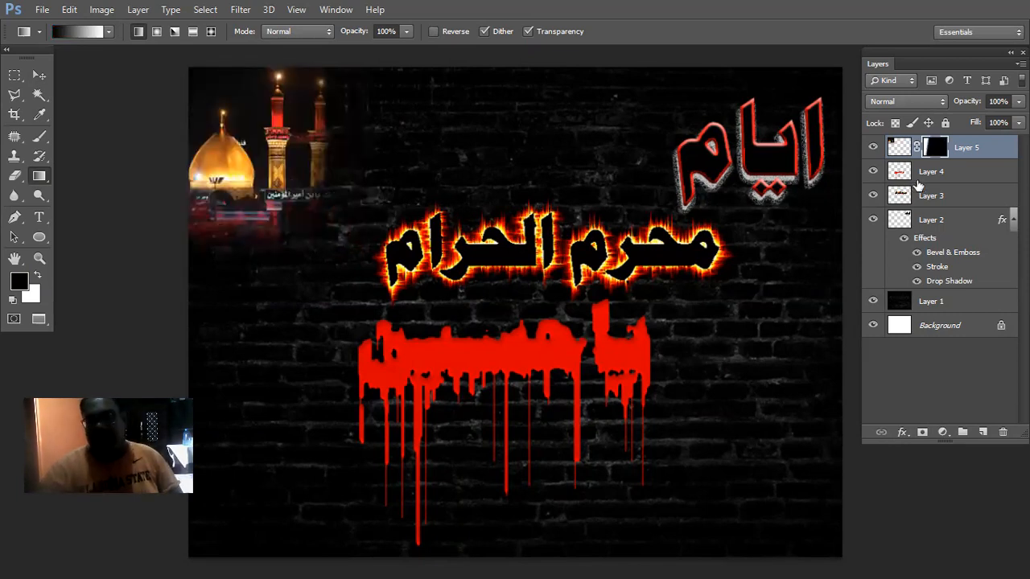
{"action": "right_click", "coordinate": [932, 153]}
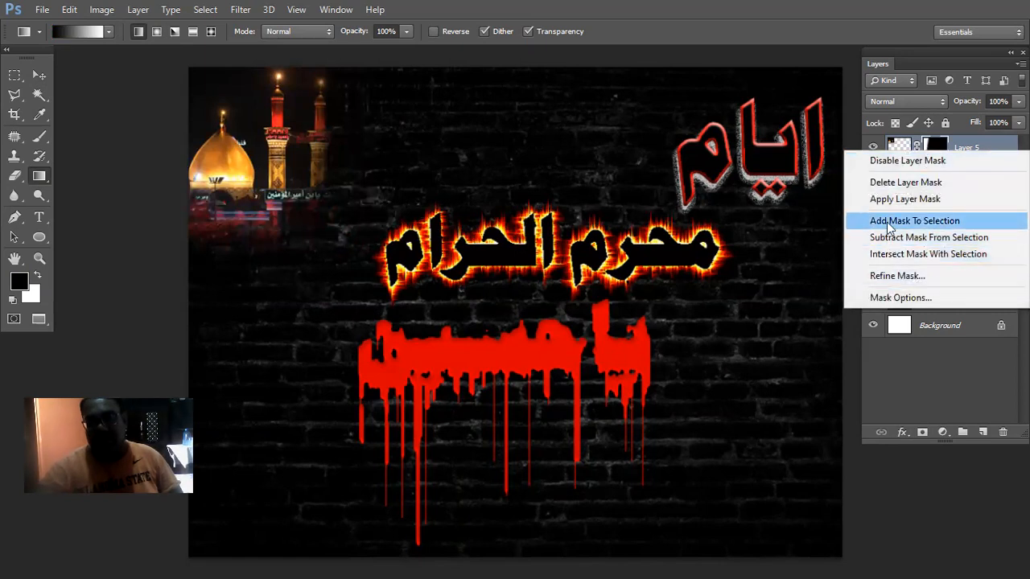
{"action": "left_click", "coordinate": [899, 199]}
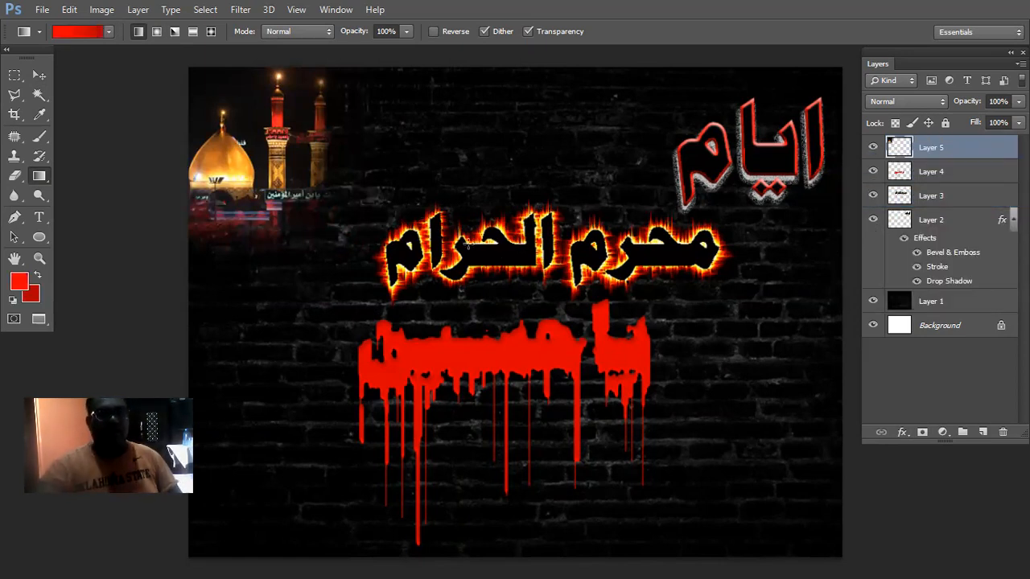
Step: Enlarge the faded shrine photo slightly from its lower-right corner, keeping it in the poster's upper-left corner
{"action": "key", "text": "ctrl+t"}
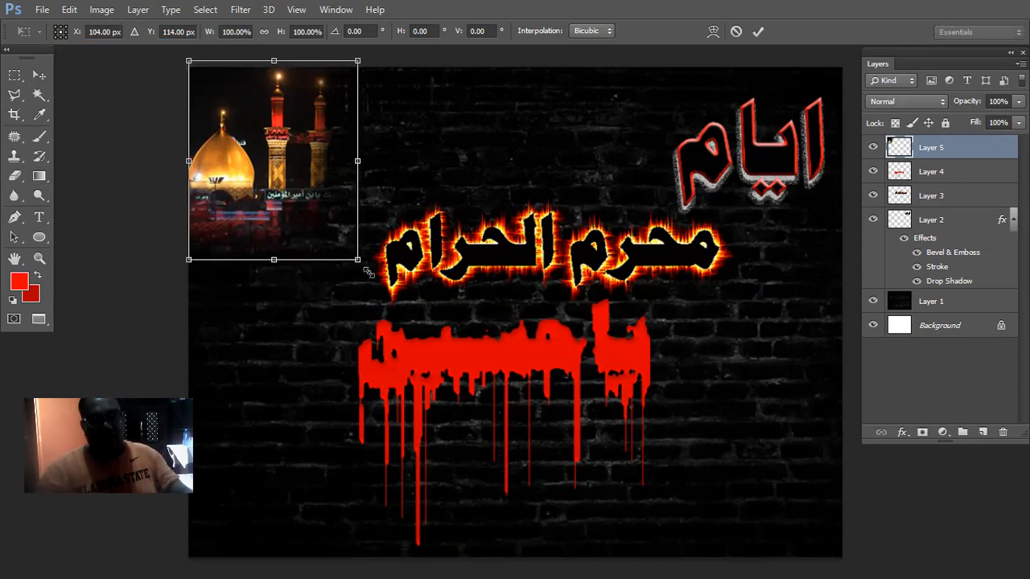
{"action": "left_click_drag", "start_coordinate": [357, 259], "coordinate": [372, 280]}
{"action": "key", "text": "g"}
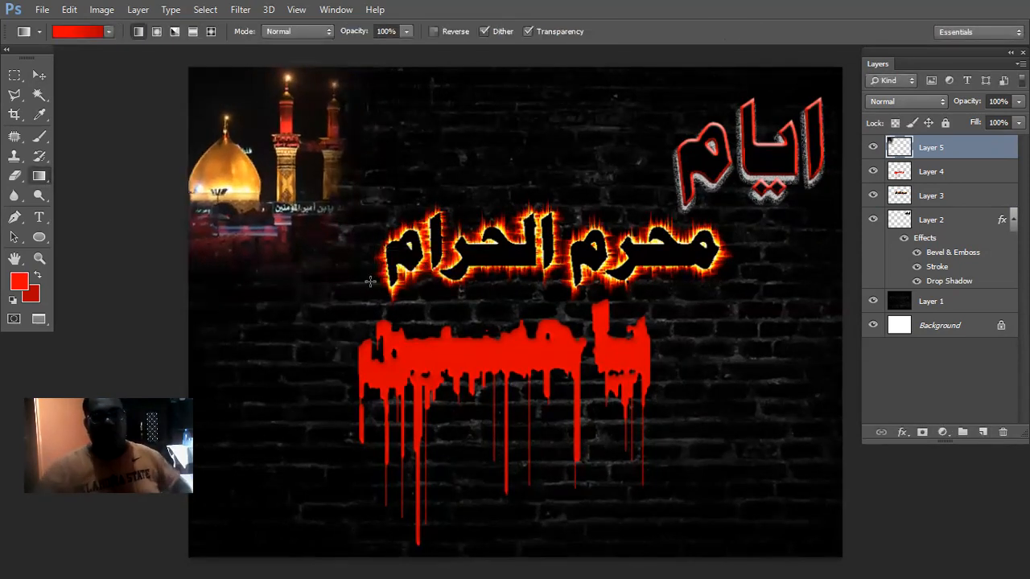